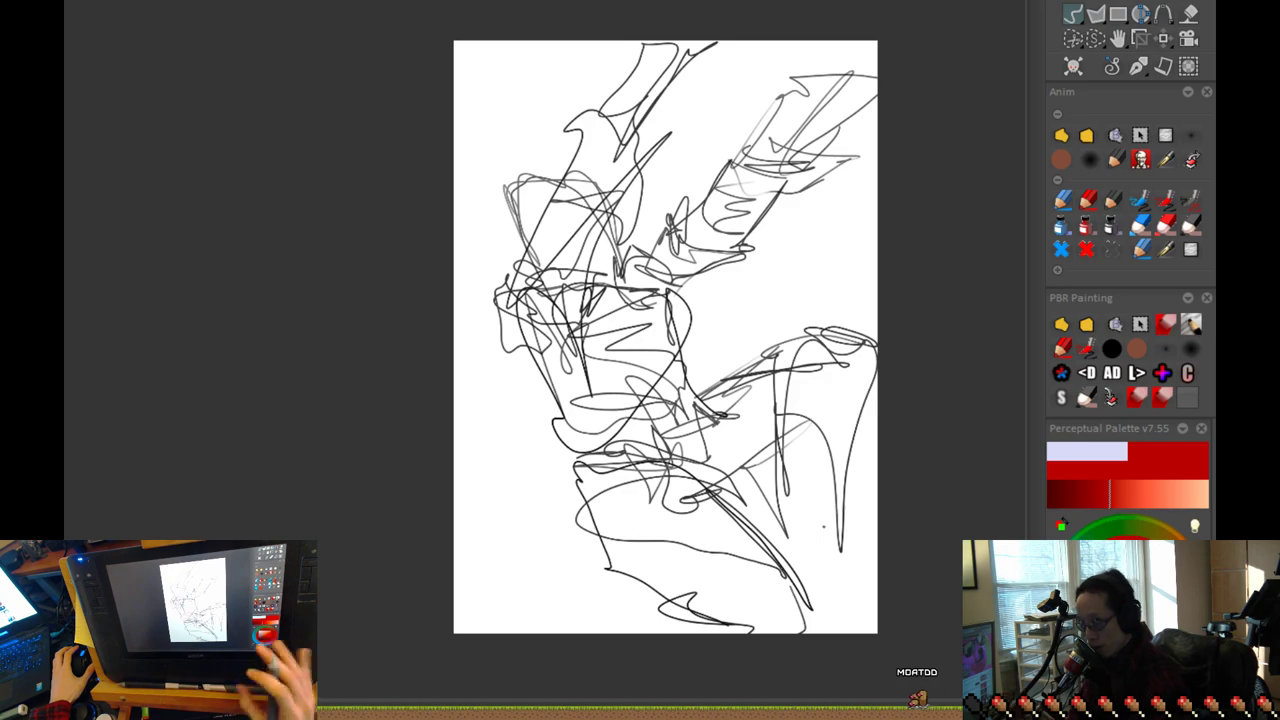
Step: Go to the neighbouring image with the overlapping circles sketch and clear it
key(Left)
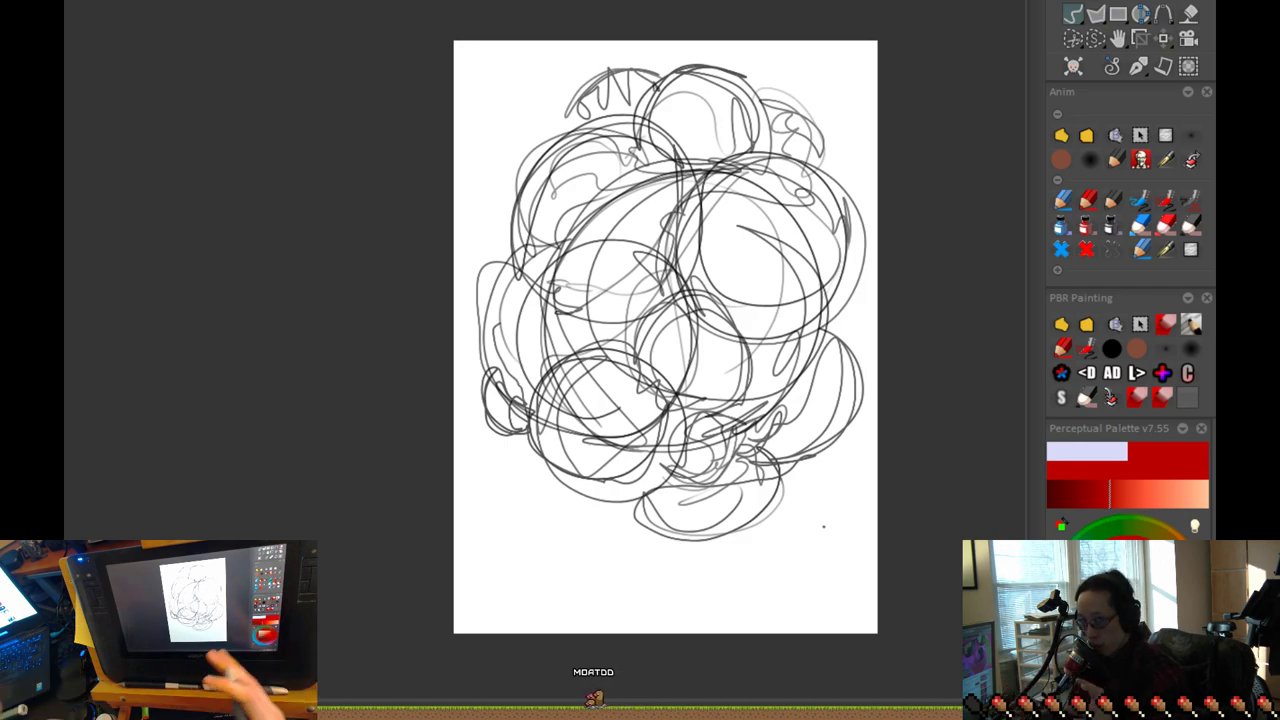
key(Delete)
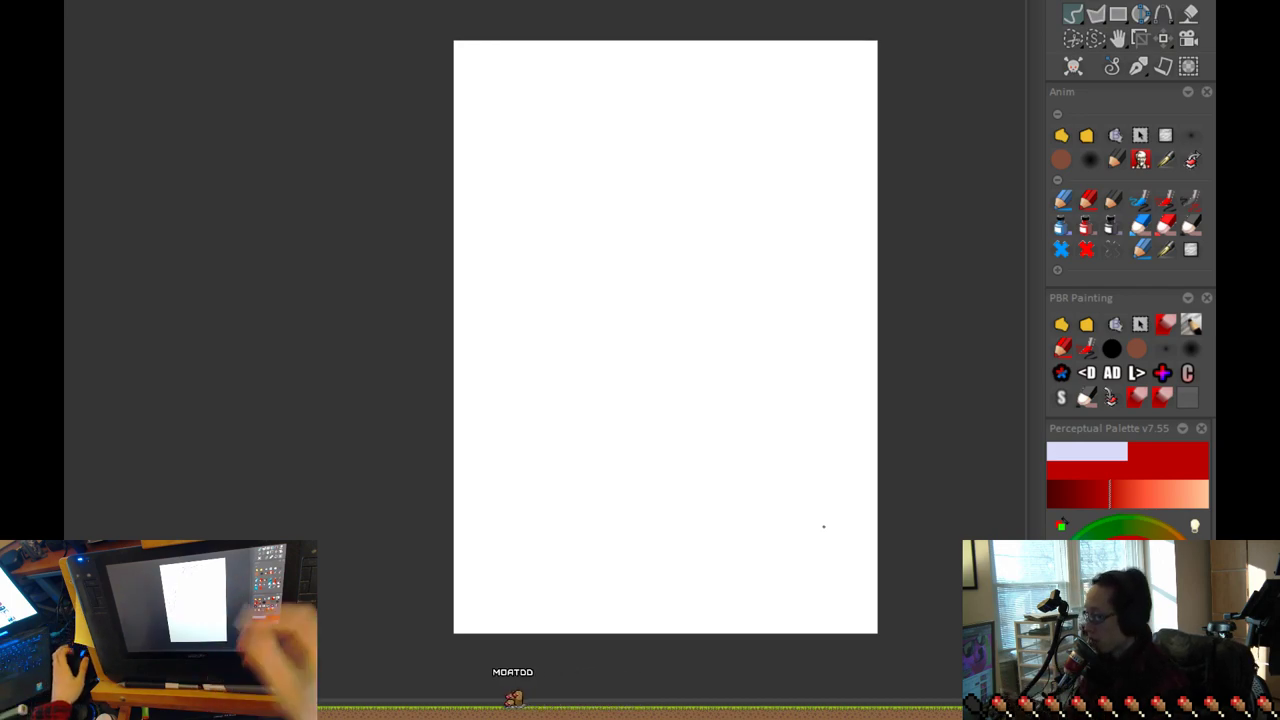
scroll(688, 272, up, 1)
drag(683, 263, 712, 410)
mouse_move(621, 365)
mouse_down()
mouse_move(783, 327)
mouse_move(748, 451)
mouse_up()
drag(831, 430, 848, 352)
key(Delete)
mouse_move(610, 370)
mouse_down()
mouse_move(691, 286)
mouse_move(702, 443)
mouse_move(800, 354)
mouse_up()
scroll(819, 403, down, 1)
key(Delete)
Step: Sketch three overlapping boxy shapes of increasing size, from a small one near the page's upper edge to a large square at the lower right
mouse_move(655, 228)
mouse_down()
mouse_move(697, 280)
mouse_move(709, 229)
mouse_move(711, 308)
mouse_up()
drag(812, 501, 813, 427)
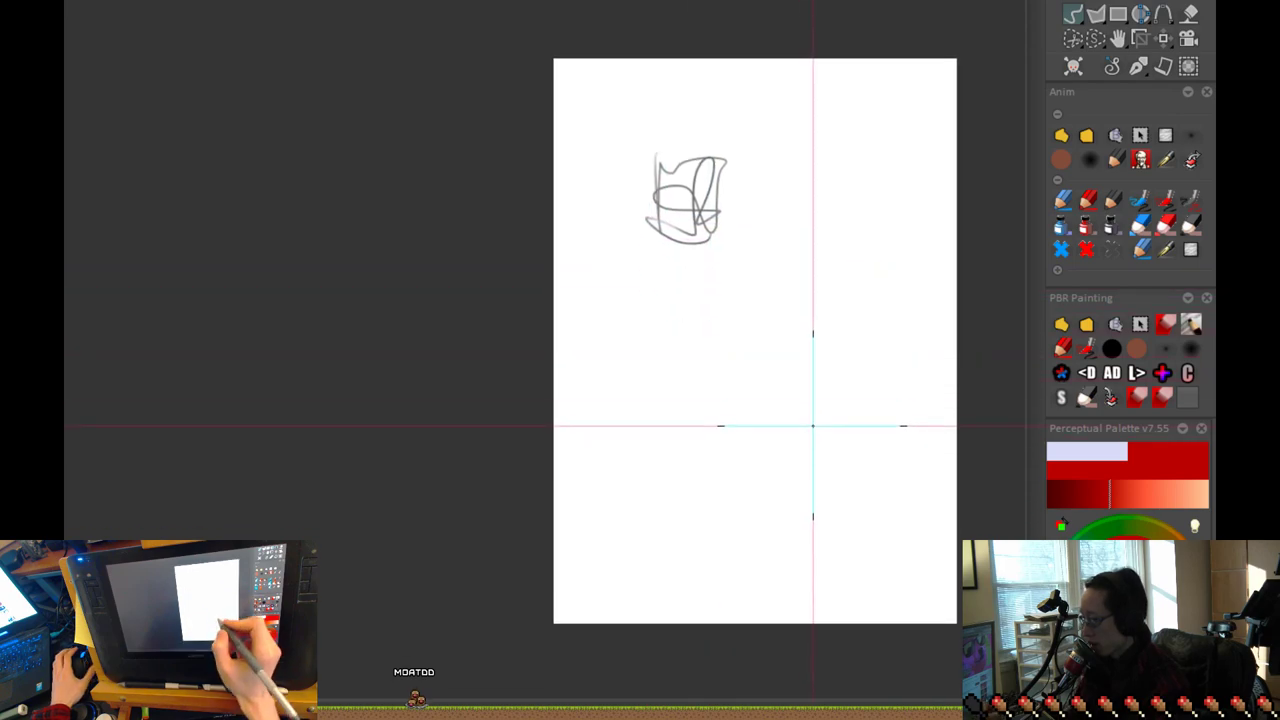
drag(738, 180, 729, 185)
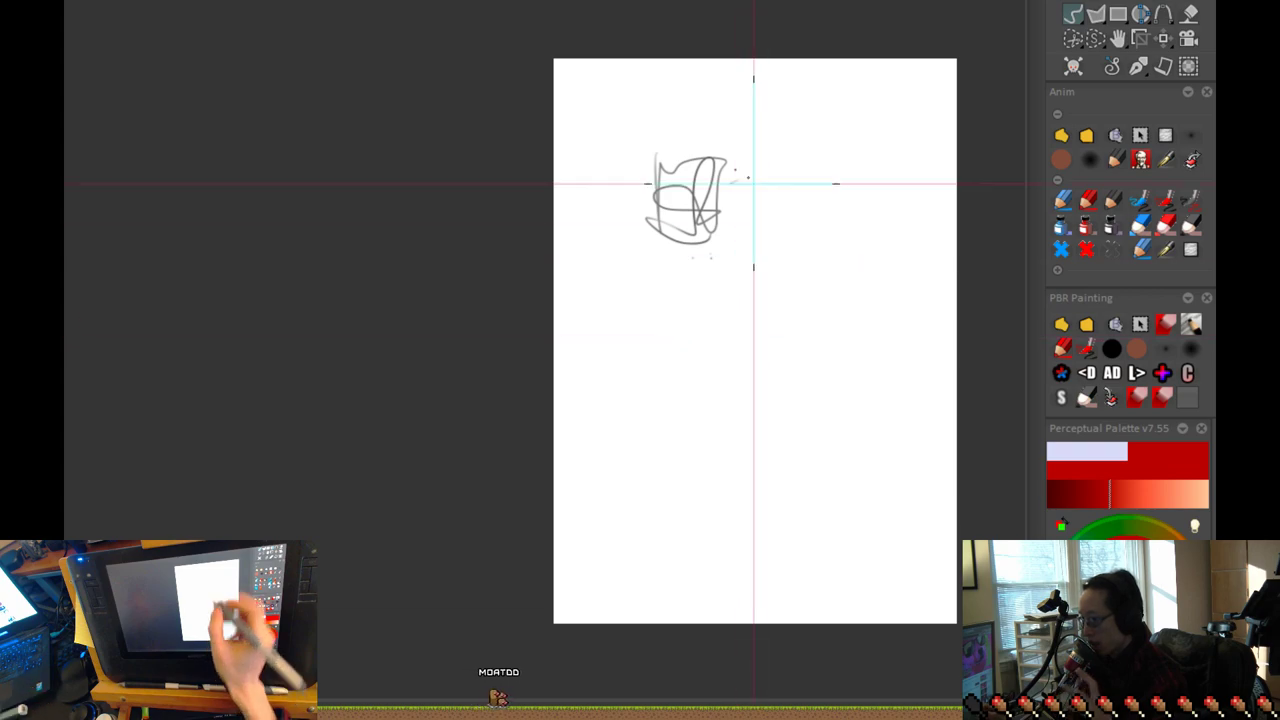
mouse_move(706, 202)
mouse_down()
mouse_move(822, 255)
mouse_move(727, 306)
mouse_up()
drag(728, 372, 837, 412)
mouse_move(757, 397)
mouse_down()
mouse_move(834, 237)
mouse_move(700, 263)
mouse_move(692, 425)
mouse_up()
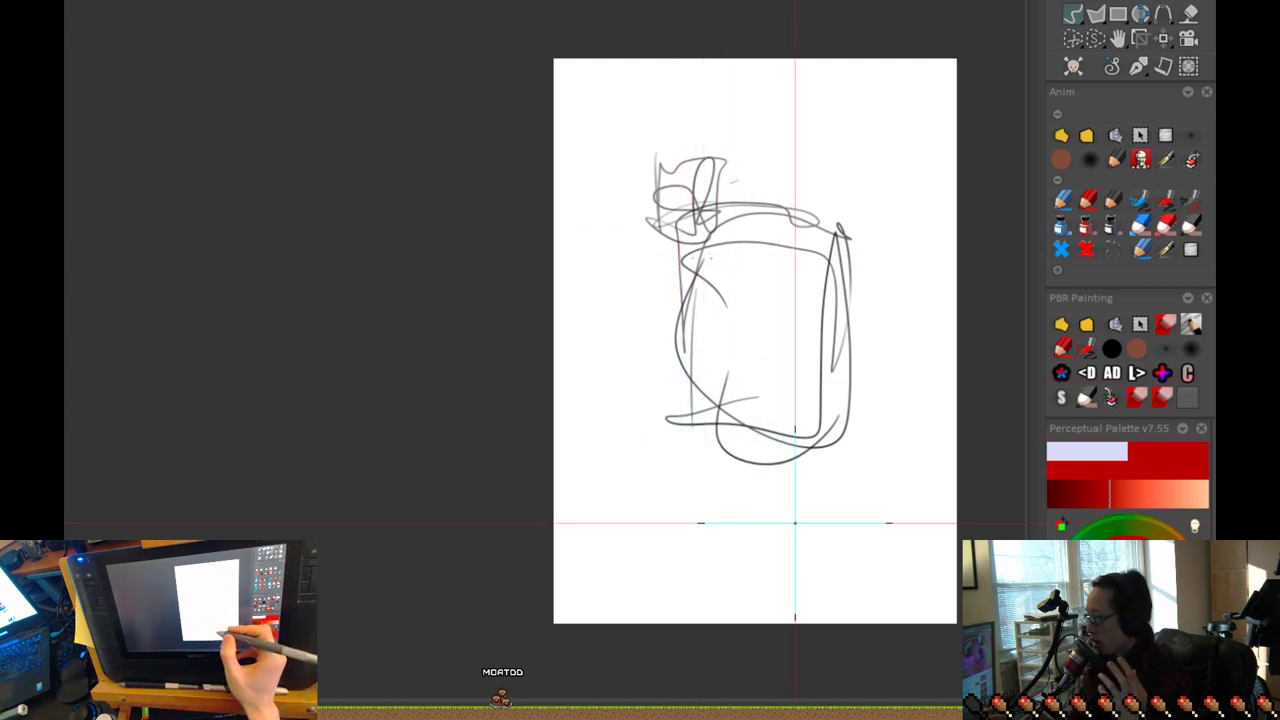
mouse_move(745, 350)
mouse_down()
mouse_move(751, 552)
mouse_move(857, 350)
mouse_move(934, 350)
mouse_move(944, 575)
mouse_up()
drag(765, 593, 946, 588)
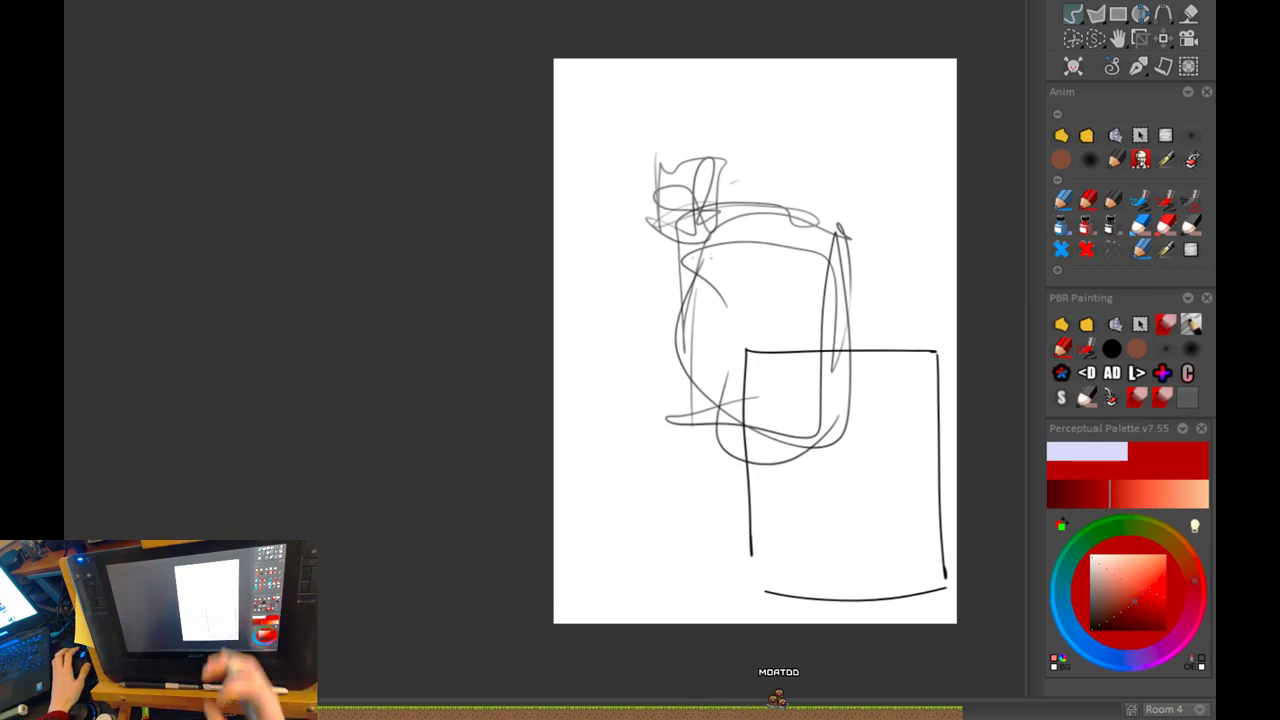
Step: Compare the boxes with the sketch on the next image, return to them and clear them
key(Right)
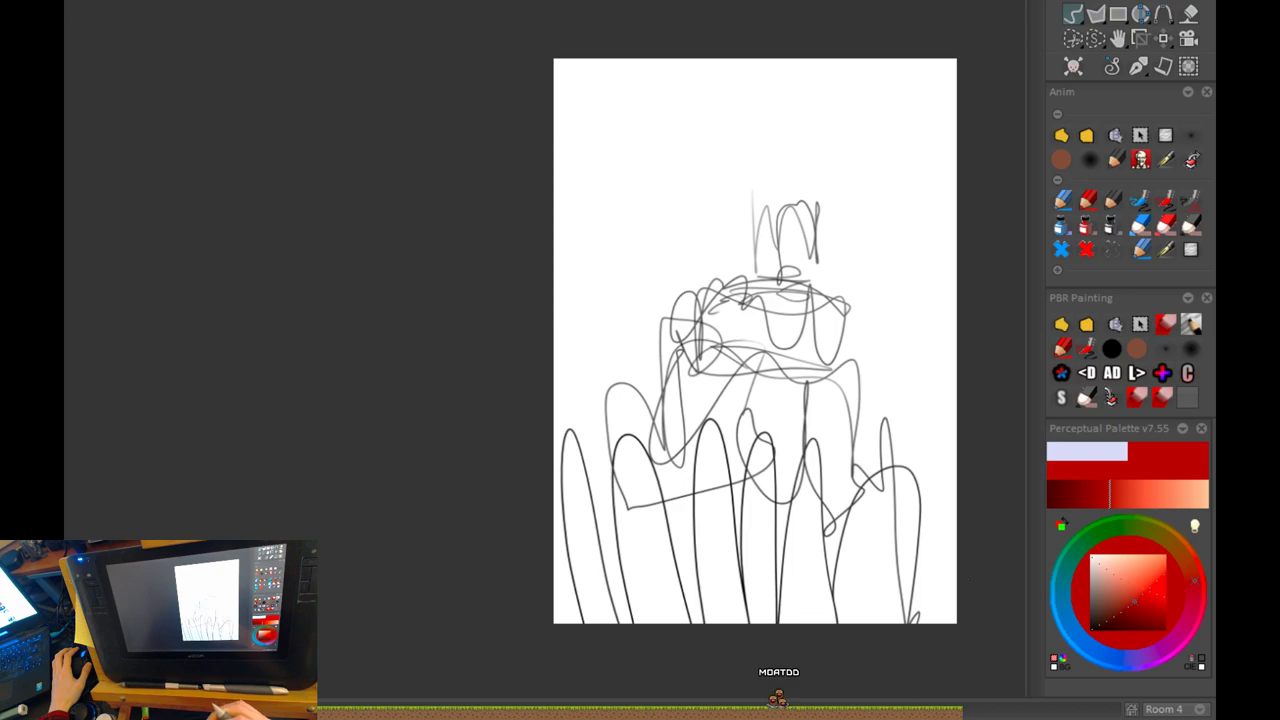
key(Left)
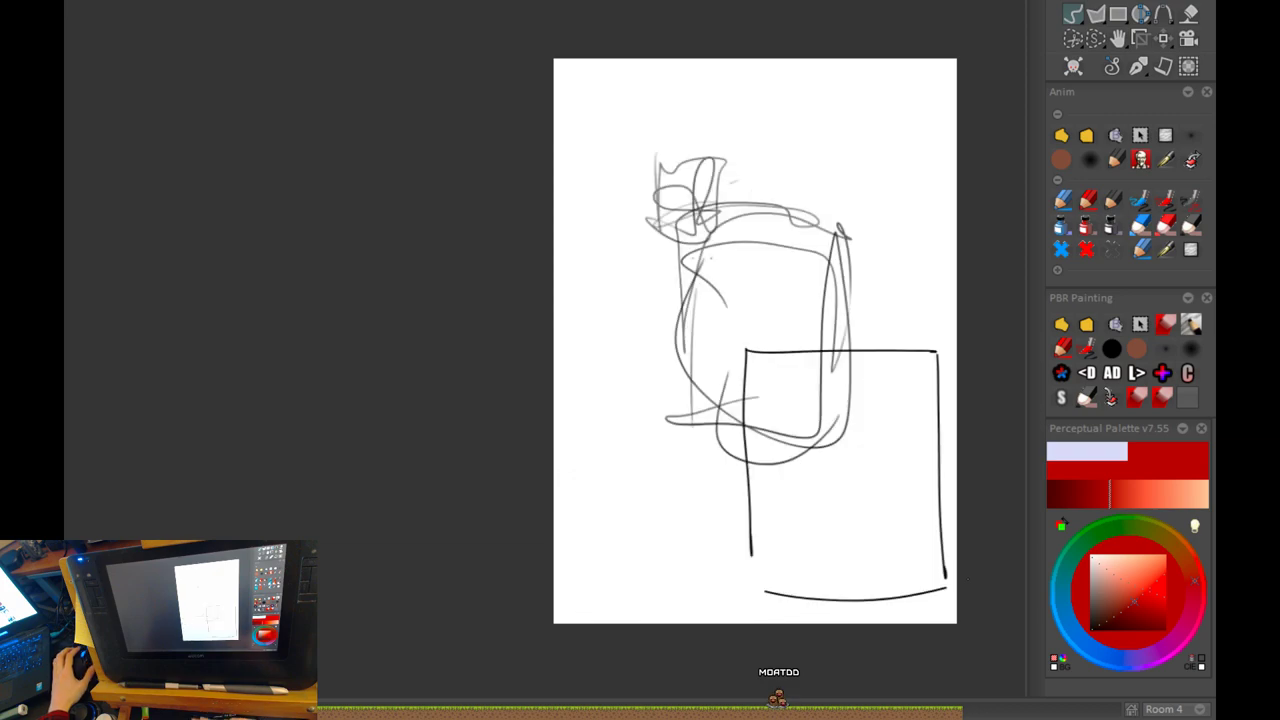
key(Delete)
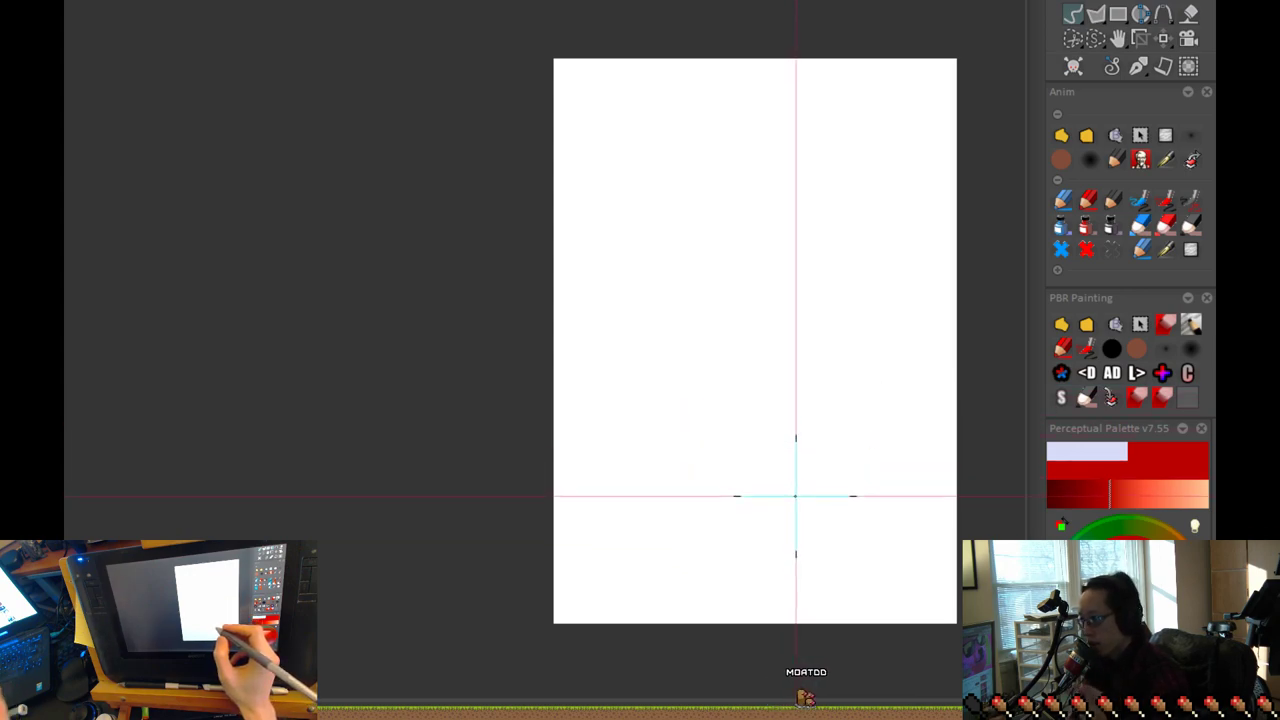
Step: Sketch three rows of zigzags down the page, growing from tiny and faint to large and bold
drag(703, 188, 740, 185)
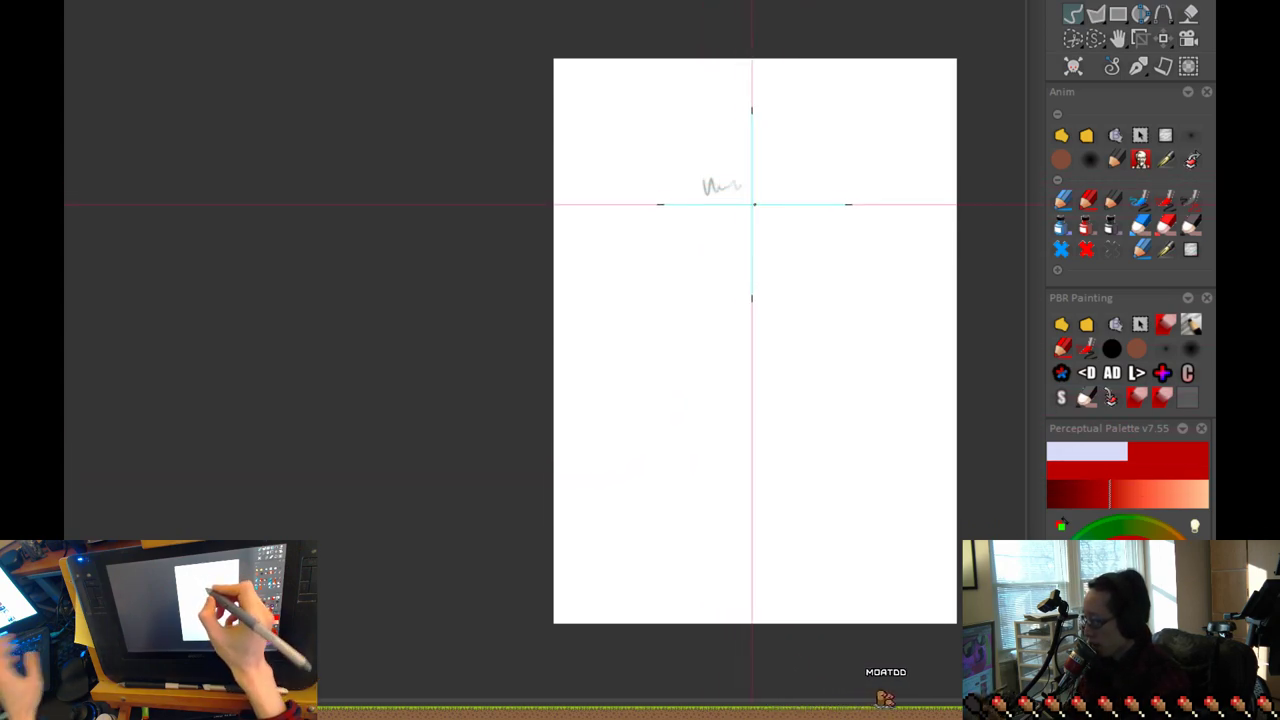
drag(626, 247, 822, 247)
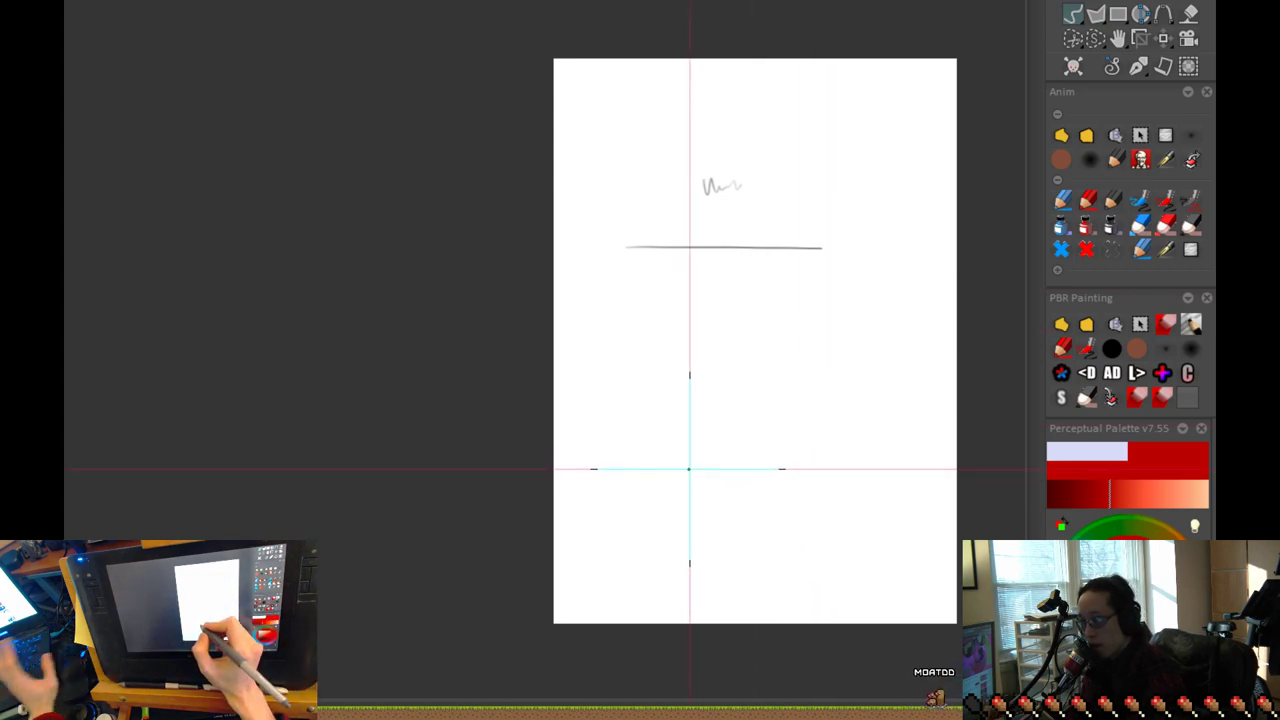
key(ctrl+z)
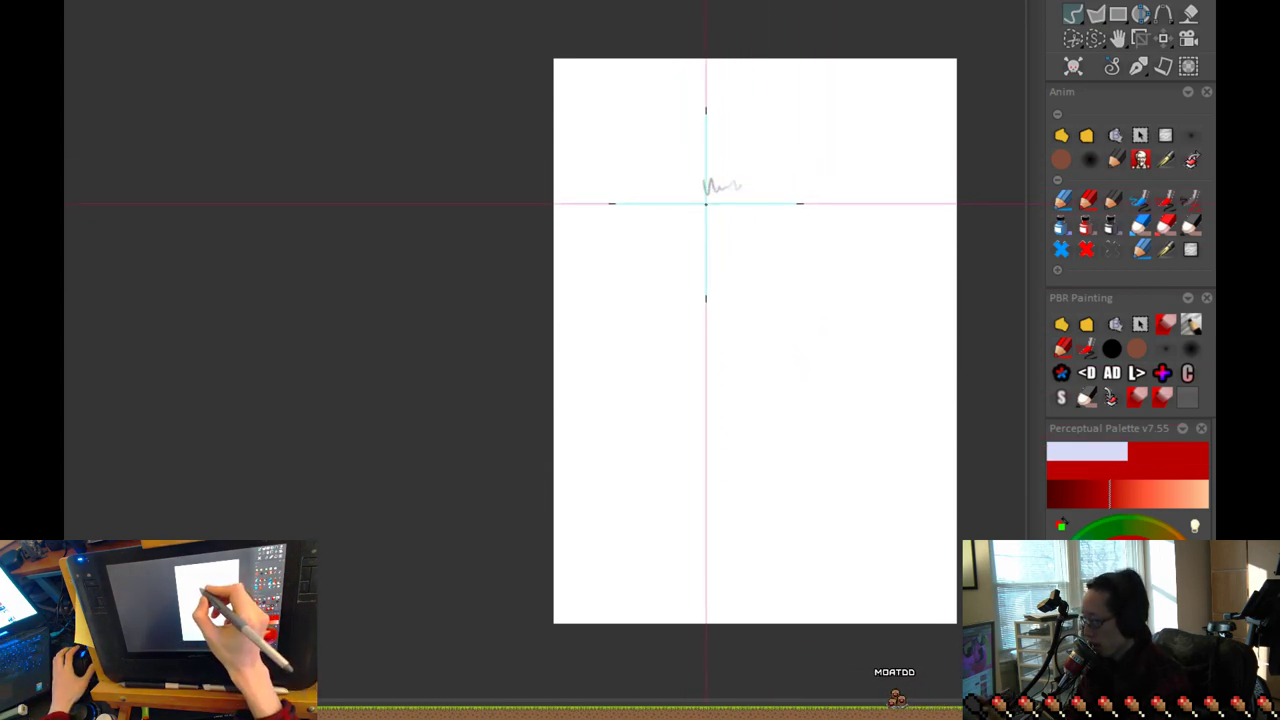
mouse_move(690, 228)
mouse_down()
mouse_move(721, 211)
mouse_move(750, 228)
mouse_move(792, 211)
mouse_move(866, 230)
mouse_up()
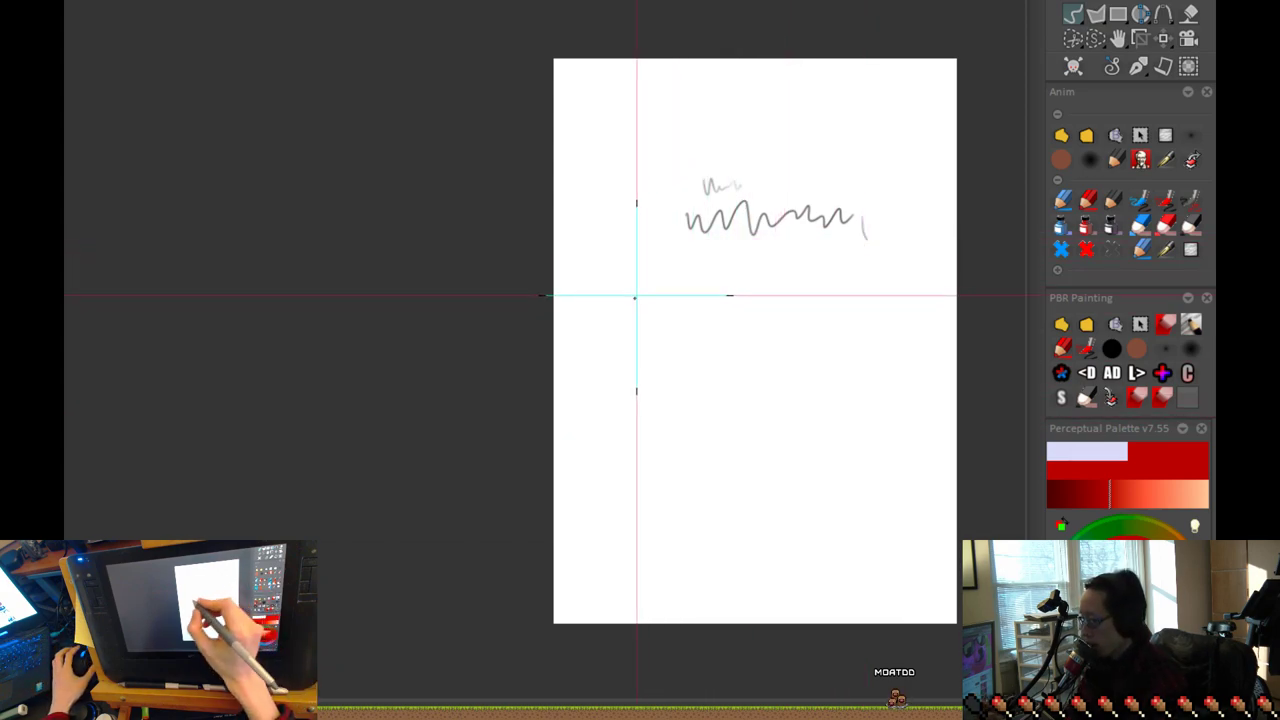
mouse_move(605, 303)
mouse_down()
mouse_move(616, 335)
mouse_move(787, 354)
mouse_move(863, 348)
mouse_move(922, 308)
mouse_move(955, 399)
mouse_move(964, 271)
mouse_move(628, 419)
mouse_move(763, 248)
mouse_up()
Step: Ring the two lower zigzag rows with ellipses and undo the rings
mouse_move(860, 254)
mouse_down()
mouse_move(634, 223)
mouse_move(850, 256)
mouse_up()
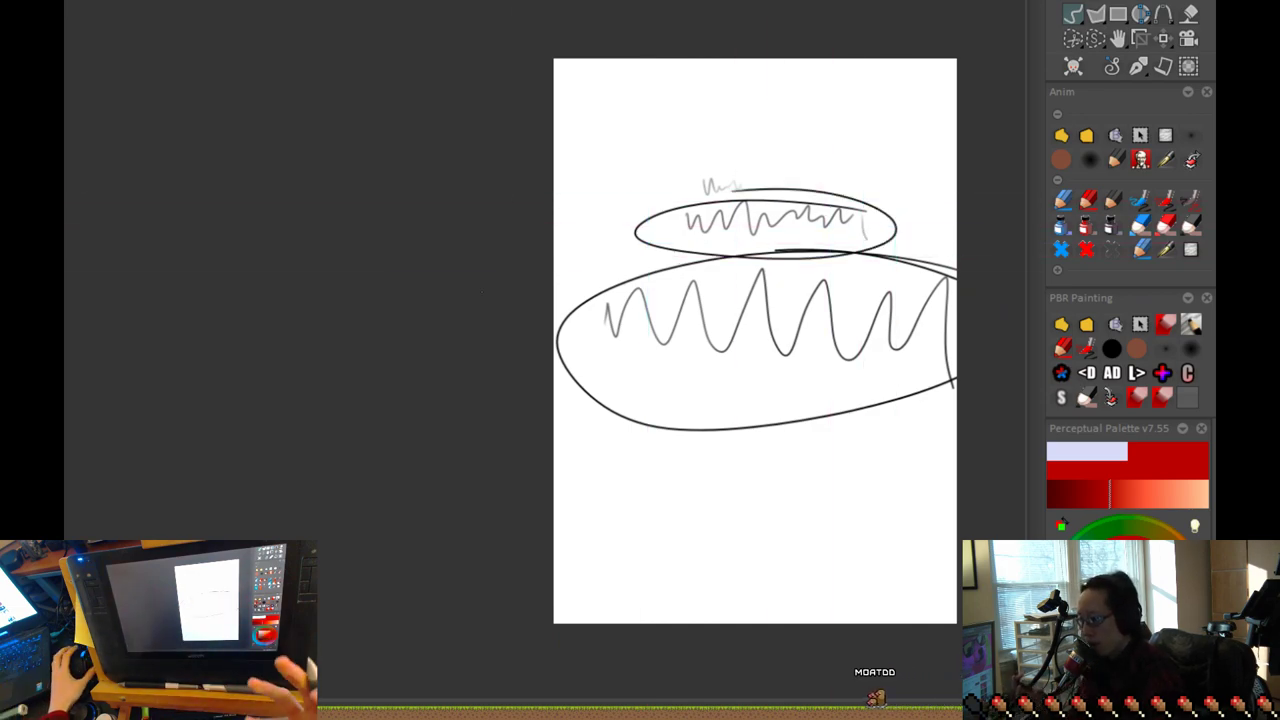
key(ctrl+z)
key(ctrl+z)
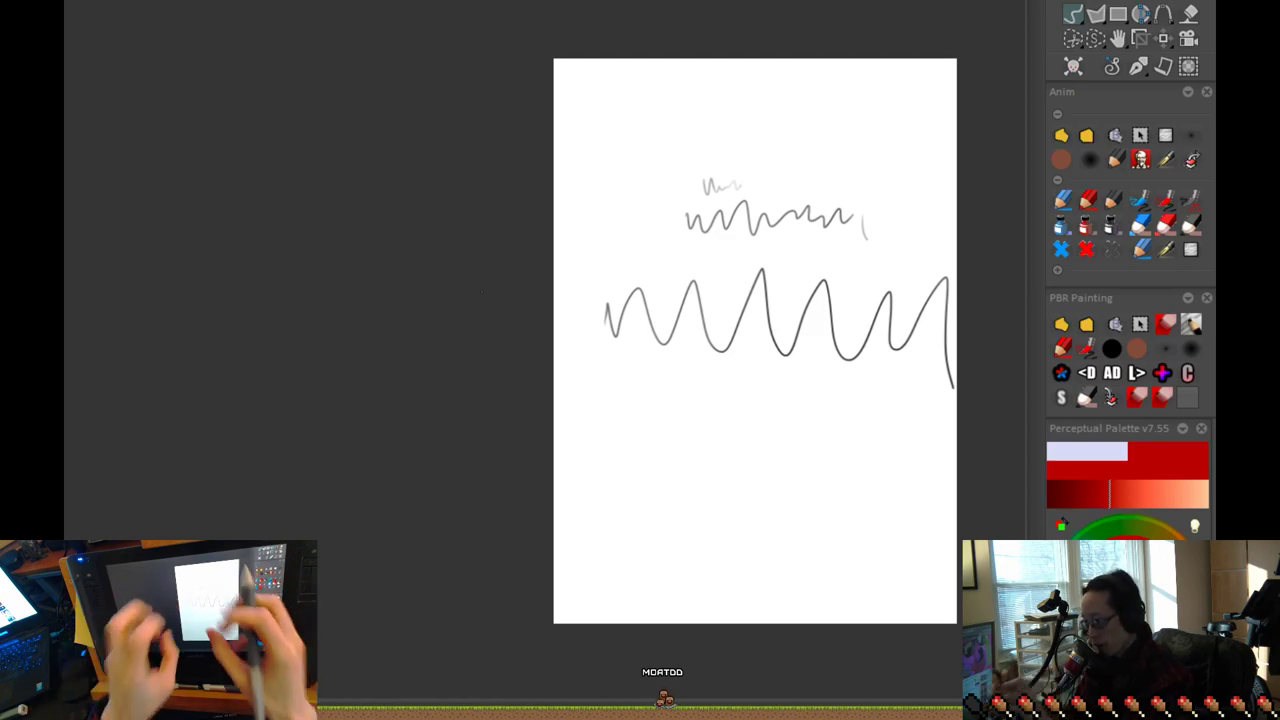
Step: Add tiny marks above the zigzag rows and a very large wave across the page's lower part
mouse_move(821, 172)
mouse_down()
mouse_move(763, 174)
mouse_move(808, 156)
mouse_up()
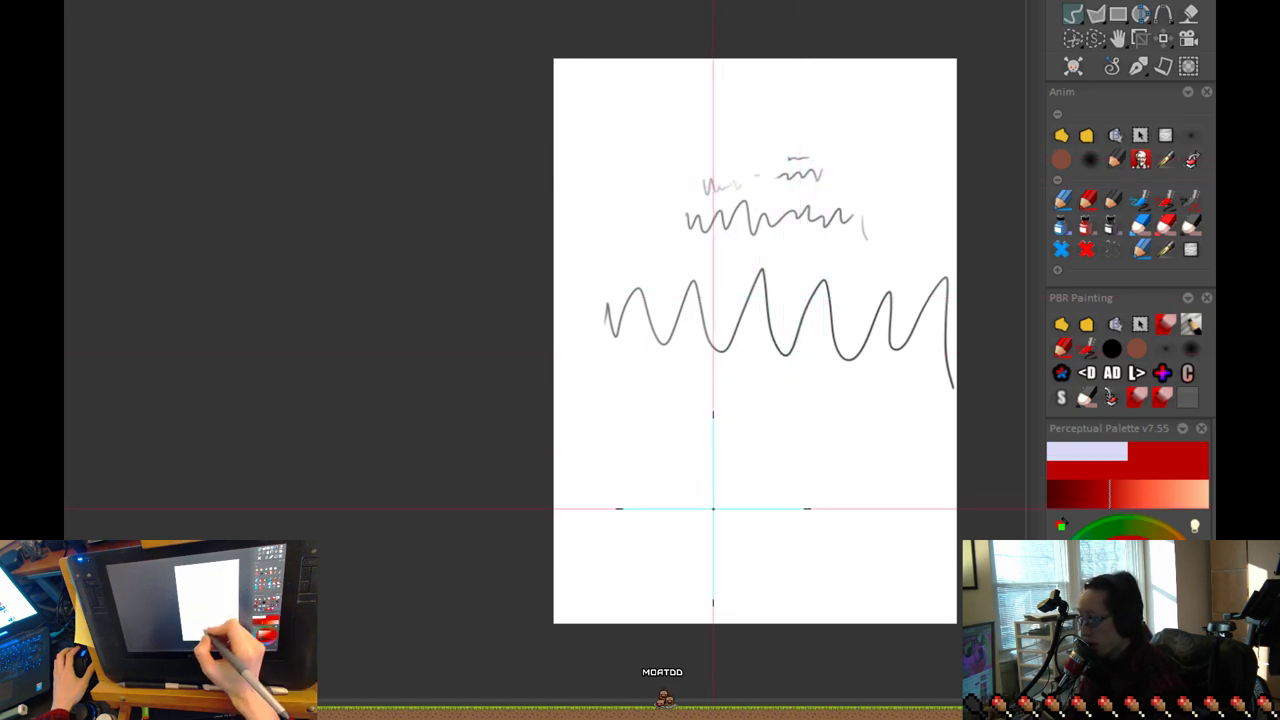
mouse_move(552, 420)
mouse_down()
mouse_move(586, 531)
mouse_move(870, 608)
mouse_move(958, 405)
mouse_up()
mouse_move(1085, 530)
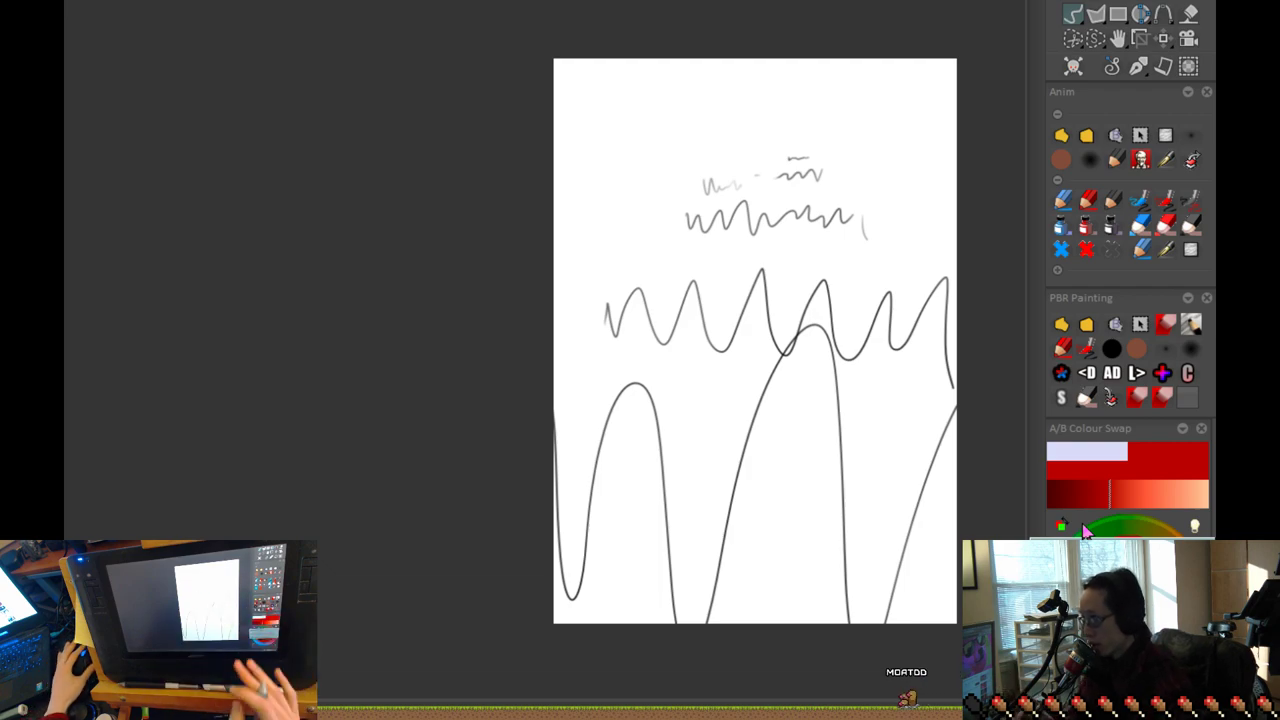
Step: Clear the zigzag sketch, undo the clearing once, and clear the page again
key(Delete)
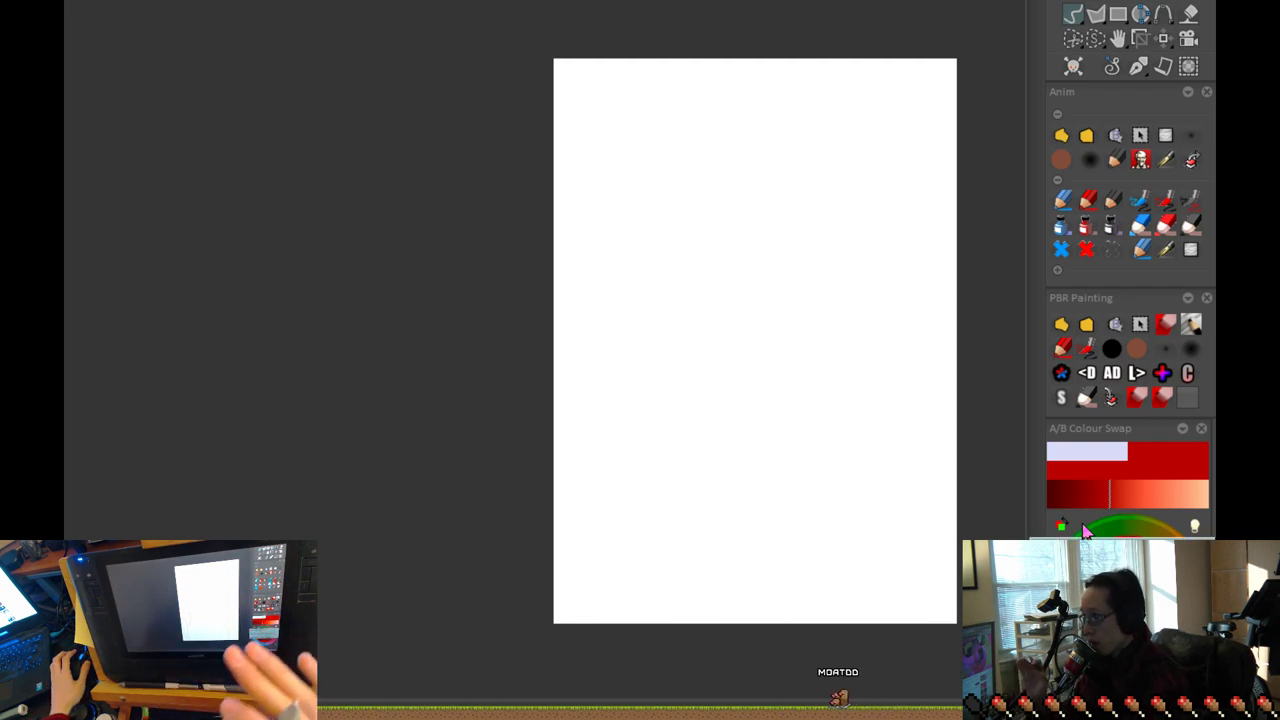
key(ctrl+z)
key(Left)
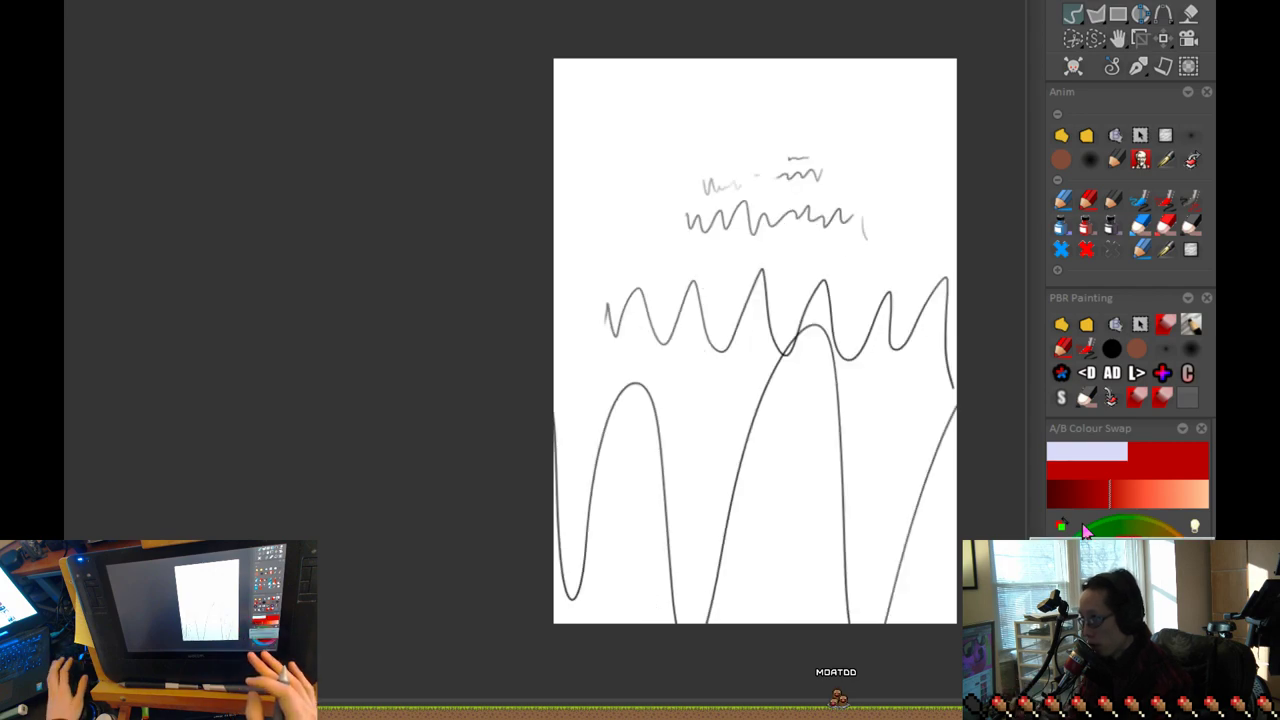
key(Delete)
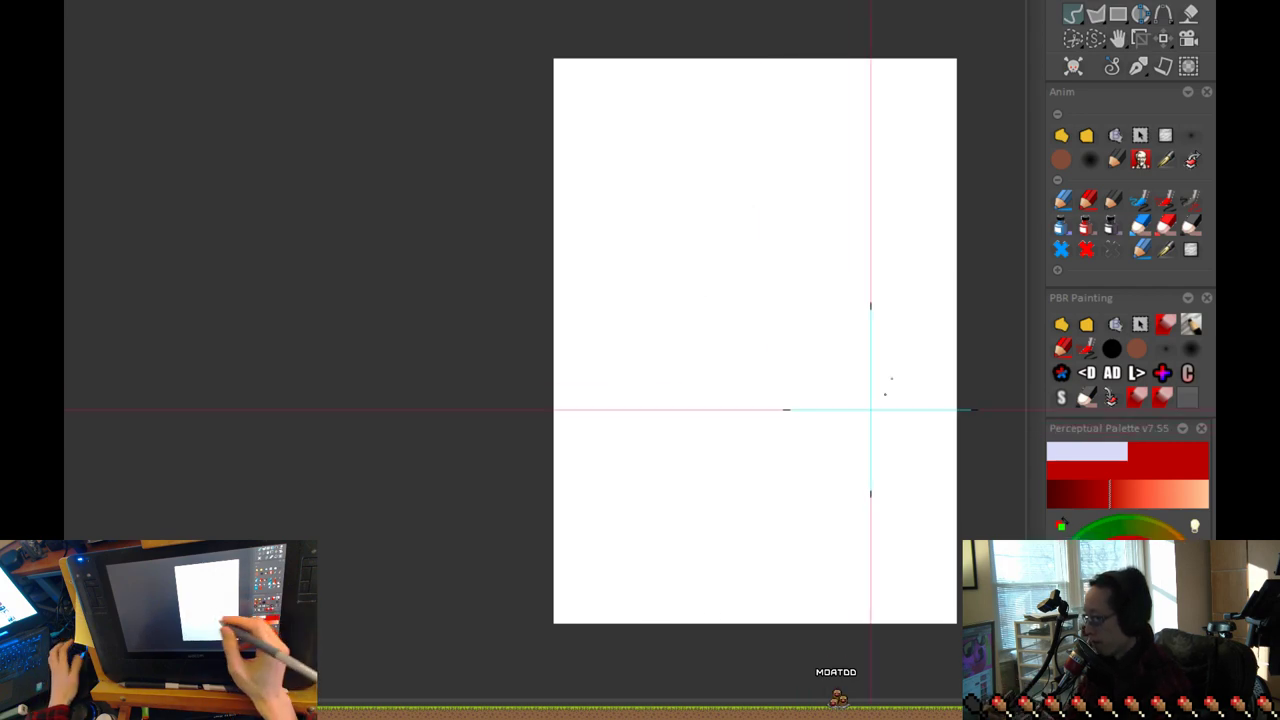
Step: Sketch flat strokes along a mid-page horizon with widening rolling ground lines below, and clear the sketch
scroll(815, 341, up, 1)
drag(821, 343, 744, 331)
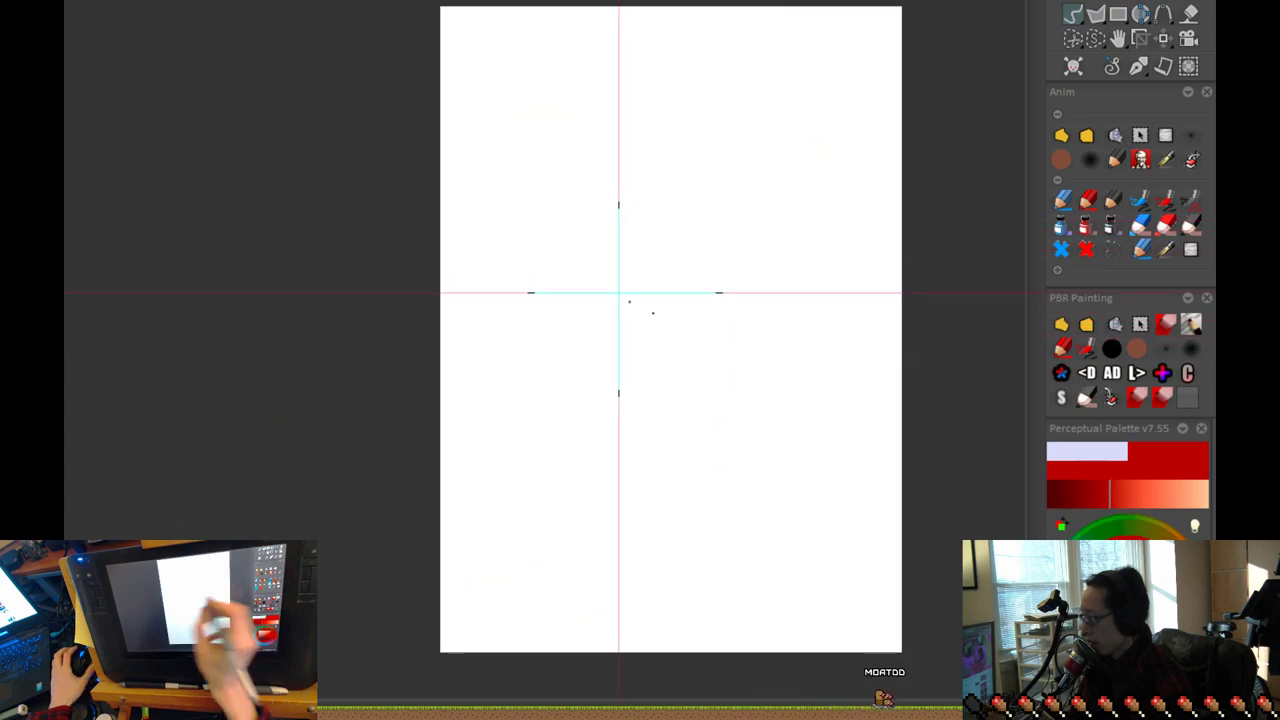
mouse_move(652, 360)
mouse_down()
mouse_move(683, 368)
mouse_move(613, 375)
mouse_move(706, 380)
mouse_up()
key(ctrl+z)
mouse_move(634, 279)
mouse_down()
mouse_move(819, 300)
mouse_move(559, 315)
mouse_move(734, 319)
mouse_move(452, 316)
mouse_move(572, 305)
mouse_move(831, 338)
mouse_move(811, 309)
mouse_move(759, 349)
mouse_move(904, 346)
mouse_move(440, 391)
mouse_move(616, 365)
mouse_move(938, 478)
mouse_move(669, 348)
mouse_move(265, 468)
mouse_move(807, 472)
mouse_move(983, 500)
mouse_move(401, 449)
mouse_up()
scroll(775, 495, down, 1)
drag(600, 326, 578, 329)
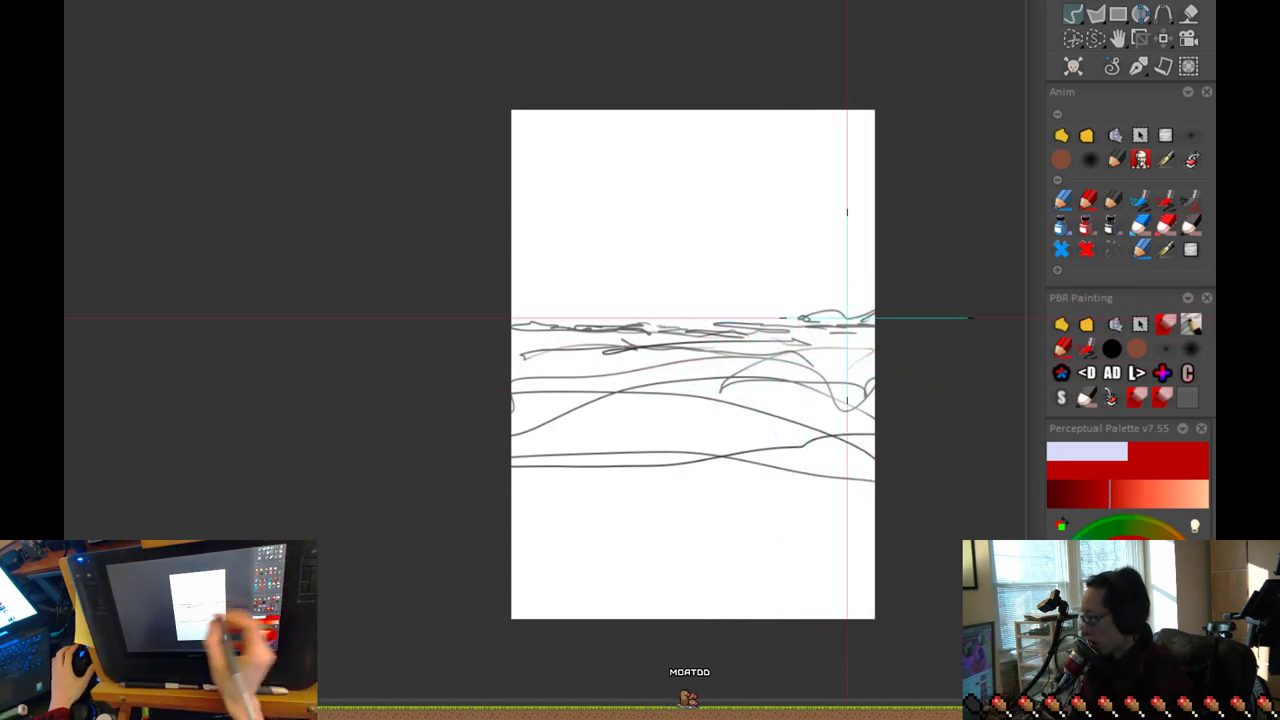
key(Delete)
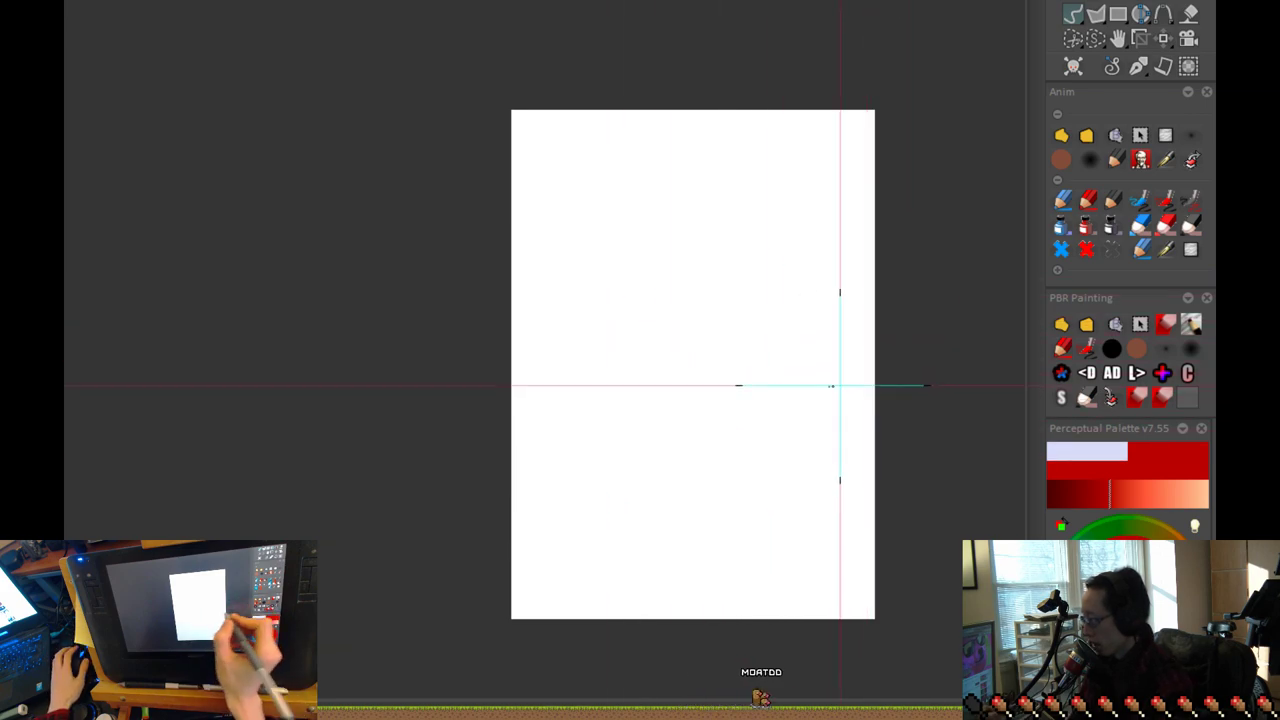
Step: Sketch an uneven mid-page horizon with a rounded peak at its right end, trying straight lines ruled across it
mouse_move(866, 306)
mouse_down()
mouse_move(814, 297)
mouse_move(751, 363)
mouse_move(820, 317)
mouse_move(850, 348)
mouse_move(846, 334)
mouse_move(851, 371)
mouse_move(660, 363)
mouse_move(589, 340)
mouse_move(487, 354)
mouse_up()
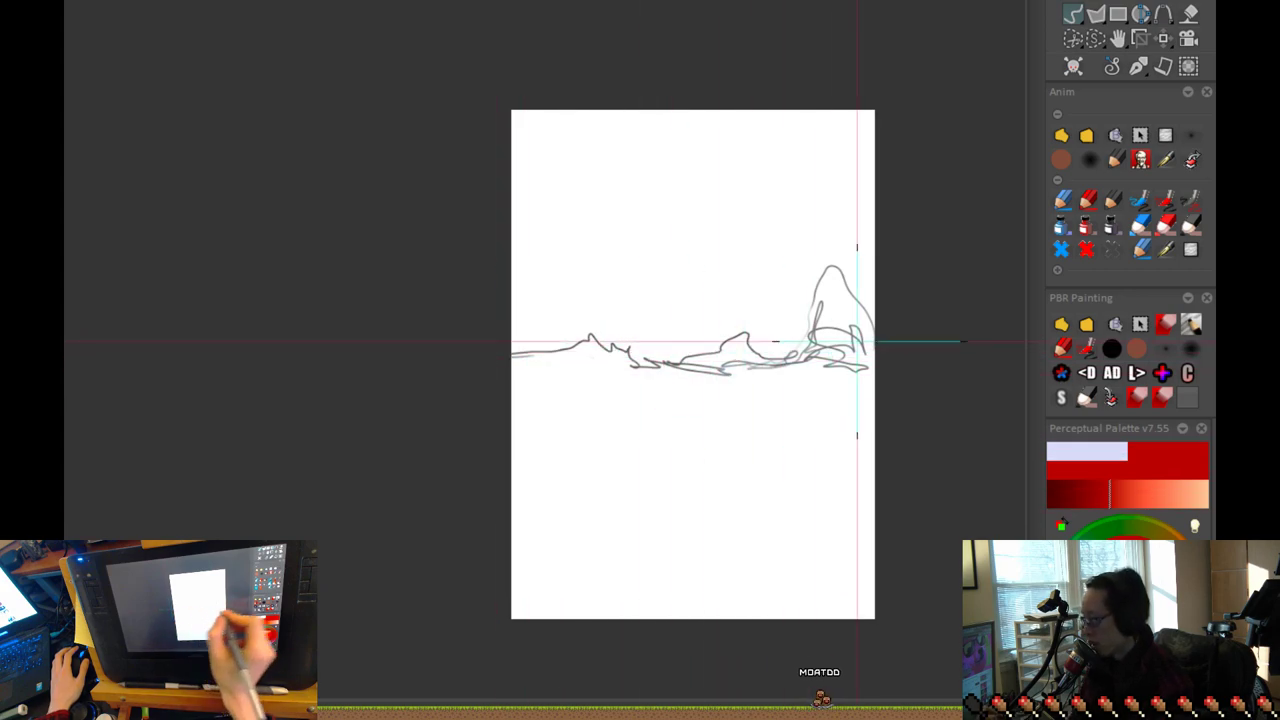
mouse_move(880, 361)
mouse_down()
mouse_move(840, 359)
mouse_move(323, 371)
mouse_up()
drag(500, 359, 890, 350)
drag(890, 371, 490, 376)
drag(490, 381, 982, 386)
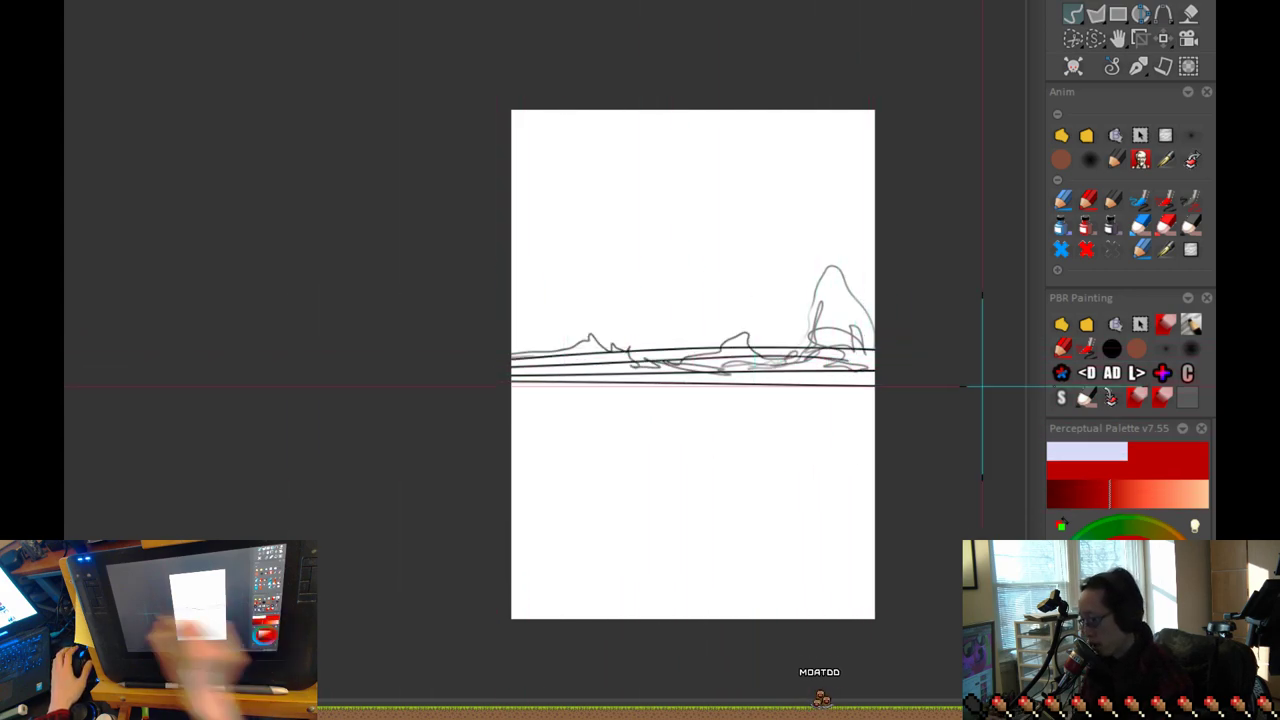
key(ctrl+z)
key(ctrl+z)
key(ctrl+z)
key(ctrl+z)
Step: Sketch a steep hillside with branching plants on the page's left, sloping down to a tiny jagged skyline beside the rounded peak
mouse_move(750, 354)
mouse_down()
mouse_move(615, 260)
mouse_move(572, 204)
mouse_move(561, 180)
mouse_move(582, 181)
mouse_move(576, 150)
mouse_move(583, 201)
mouse_move(600, 158)
mouse_move(636, 156)
mouse_move(589, 188)
mouse_move(657, 143)
mouse_move(642, 91)
mouse_move(639, 129)
mouse_move(602, 95)
mouse_move(555, 153)
mouse_move(536, 233)
mouse_move(573, 305)
mouse_move(639, 356)
mouse_move(623, 296)
mouse_move(638, 289)
mouse_move(666, 293)
mouse_move(668, 318)
mouse_move(695, 313)
mouse_move(712, 367)
mouse_up()
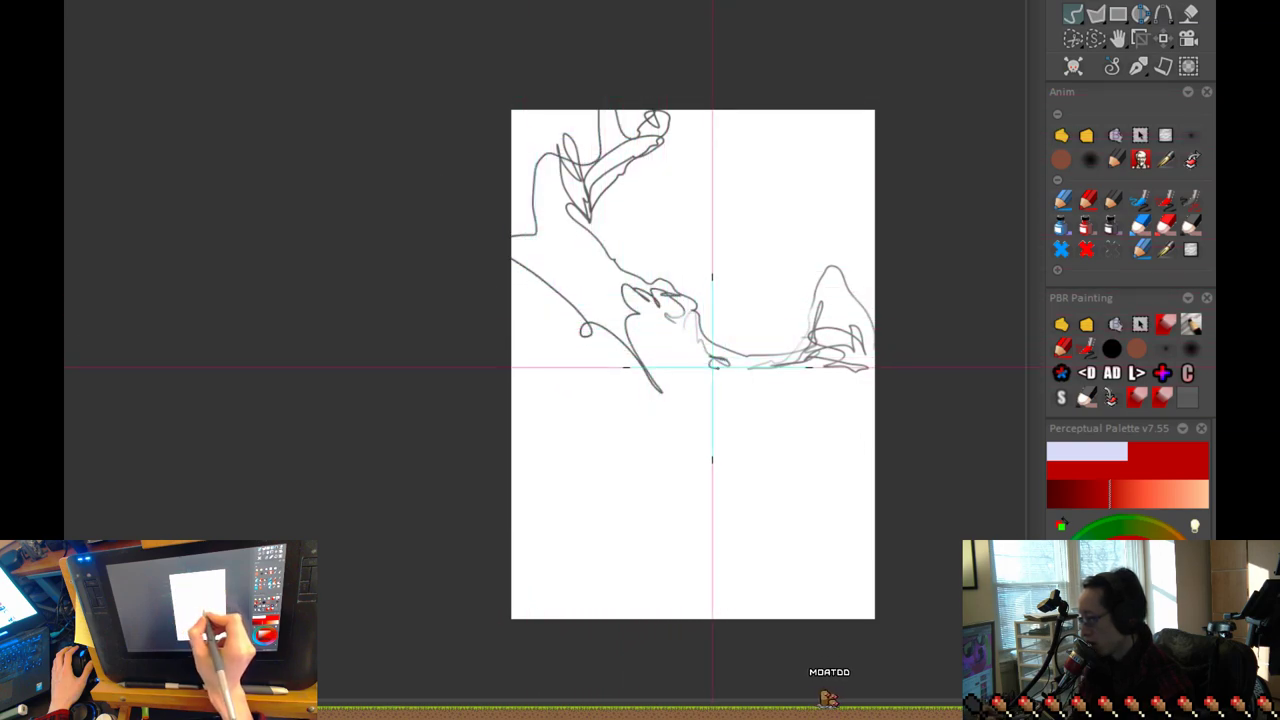
mouse_move(612, 253)
mouse_down()
mouse_move(623, 271)
mouse_move(629, 243)
mouse_move(614, 257)
mouse_up()
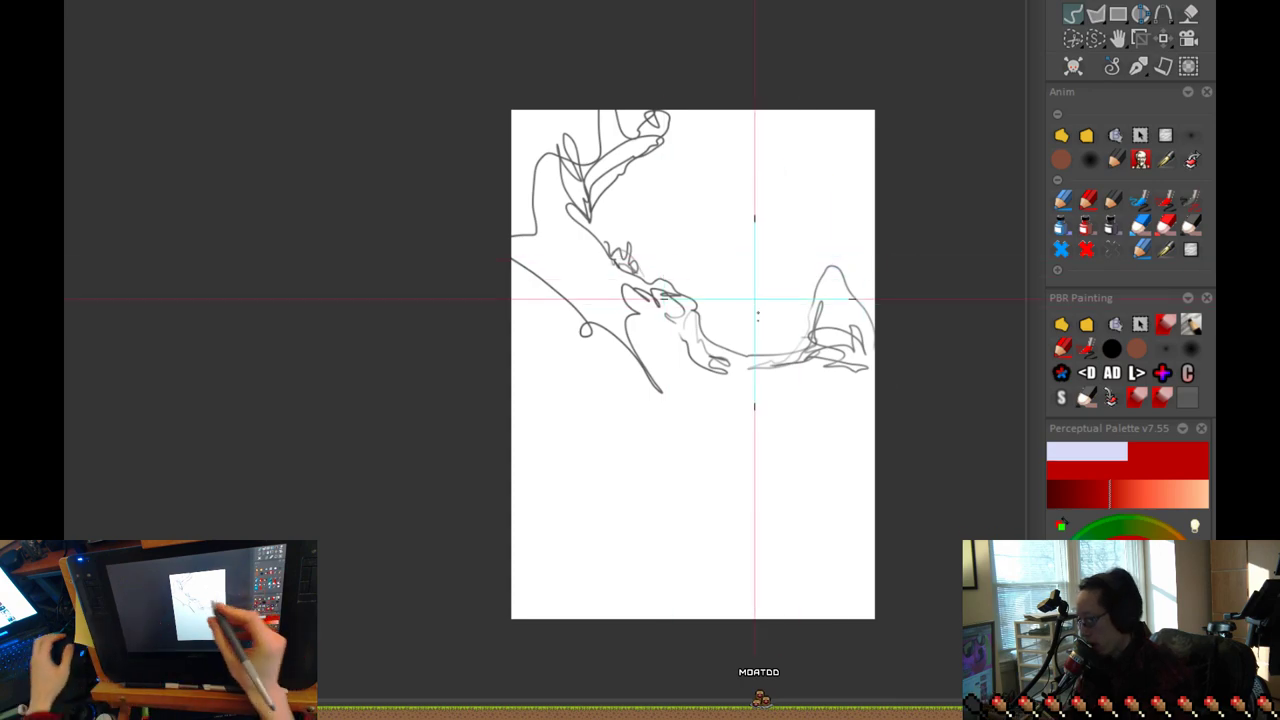
mouse_move(809, 335)
mouse_down()
mouse_move(757, 351)
mouse_move(719, 343)
mouse_up()
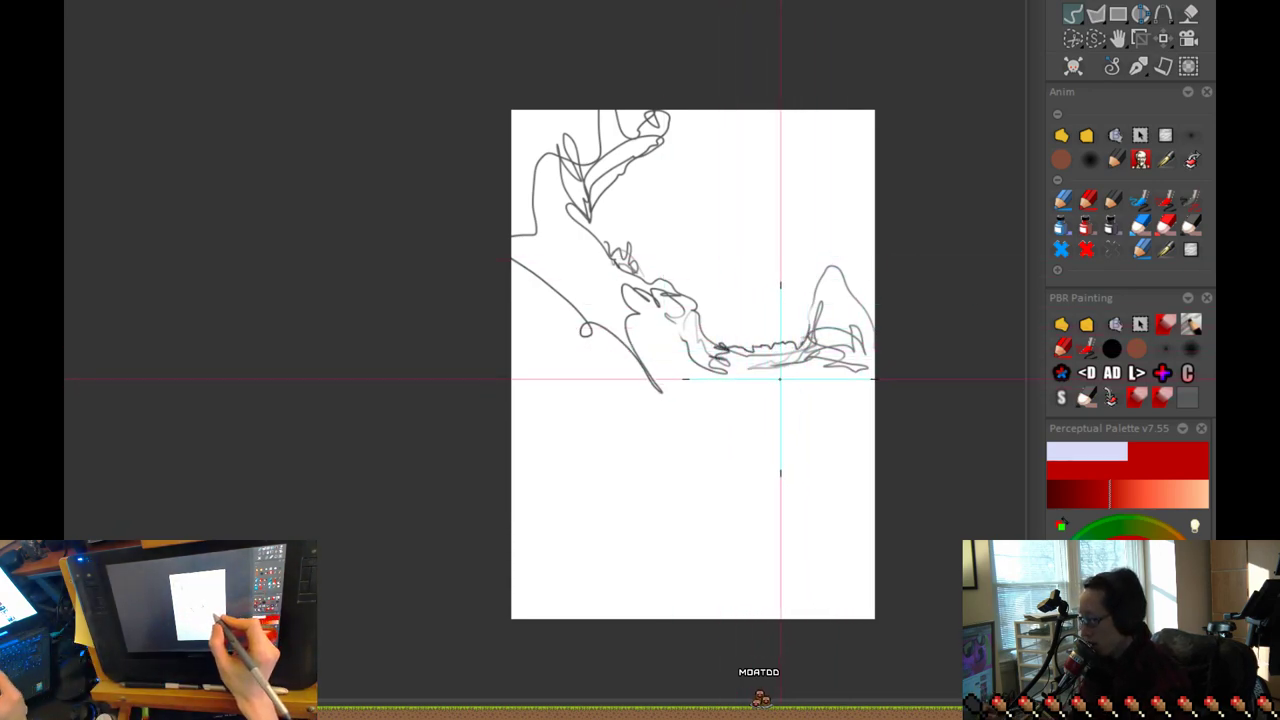
Step: Add layered rolling ground shapes in the foreground and a tall thin tower rising from the skyline
mouse_move(823, 391)
mouse_down()
mouse_move(623, 406)
mouse_move(543, 320)
mouse_move(658, 432)
mouse_move(829, 437)
mouse_move(760, 437)
mouse_move(771, 451)
mouse_move(512, 455)
mouse_up()
mouse_move(484, 406)
mouse_down()
mouse_move(640, 543)
mouse_move(820, 514)
mouse_move(514, 434)
mouse_move(515, 418)
mouse_up()
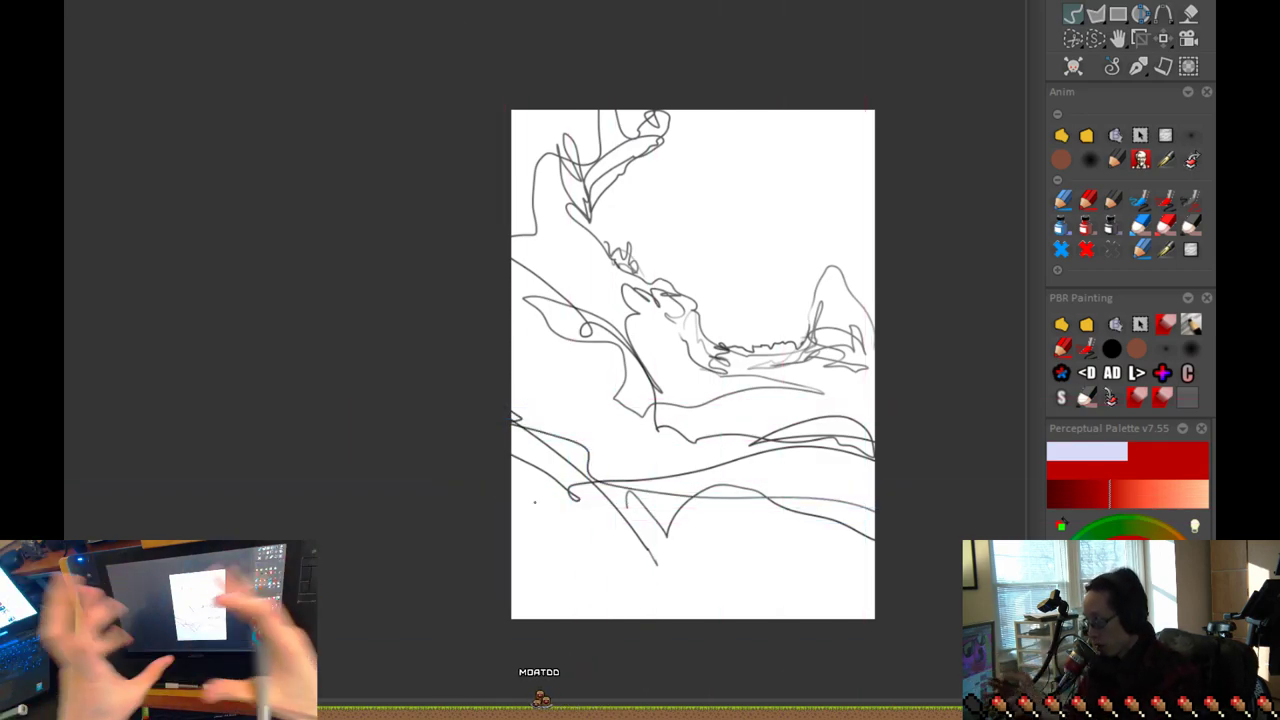
mouse_move(620, 565)
mouse_down()
mouse_move(940, 566)
mouse_move(815, 594)
mouse_move(784, 537)
mouse_move(603, 475)
mouse_move(577, 374)
mouse_move(513, 343)
mouse_up()
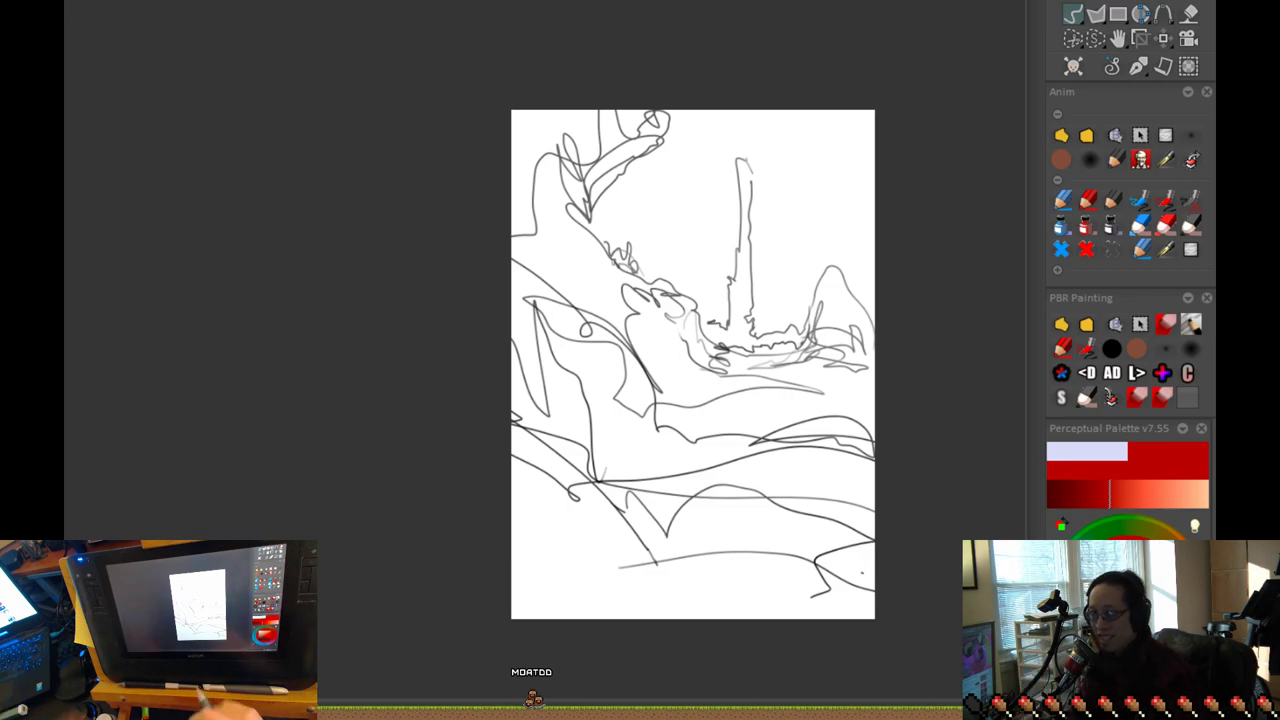
Step: Clear the hillside landscape sketch from the page
scroll(840, 480, up, 1)
drag(851, 497, 799, 502)
key(Delete)
Step: Sketch a small spired skyline framed by tall columns, a crossbar with an inner post, and large curved foreground shapes
mouse_move(622, 396)
mouse_down()
mouse_move(646, 389)
mouse_move(658, 406)
mouse_move(603, 417)
mouse_move(574, 366)
mouse_move(534, 391)
mouse_move(510, 158)
mouse_move(518, 294)
mouse_up()
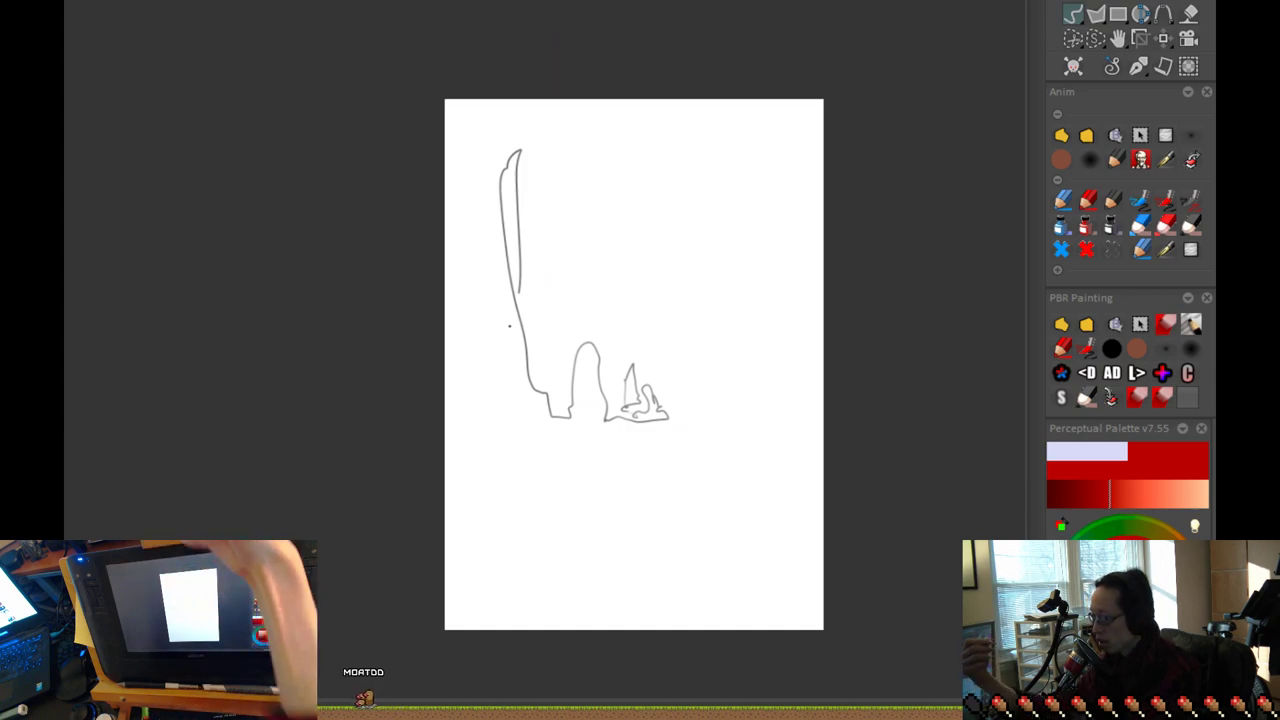
mouse_move(505, 150)
mouse_down()
mouse_move(512, 449)
mouse_move(751, 446)
mouse_move(680, 471)
mouse_move(720, 394)
mouse_move(704, 266)
mouse_move(766, 171)
mouse_move(786, 449)
mouse_move(729, 591)
mouse_move(641, 594)
mouse_move(423, 463)
mouse_move(391, 509)
mouse_move(662, 463)
mouse_up()
mouse_move(689, 385)
mouse_down()
mouse_move(612, 394)
mouse_move(613, 360)
mouse_move(554, 359)
mouse_up()
mouse_move(708, 284)
mouse_down()
mouse_move(706, 269)
mouse_move(511, 232)
mouse_move(713, 246)
mouse_up()
mouse_move(578, 258)
mouse_down()
mouse_move(541, 299)
mouse_move(545, 262)
mouse_move(534, 361)
mouse_move(521, 333)
mouse_move(571, 255)
mouse_move(517, 210)
mouse_up()
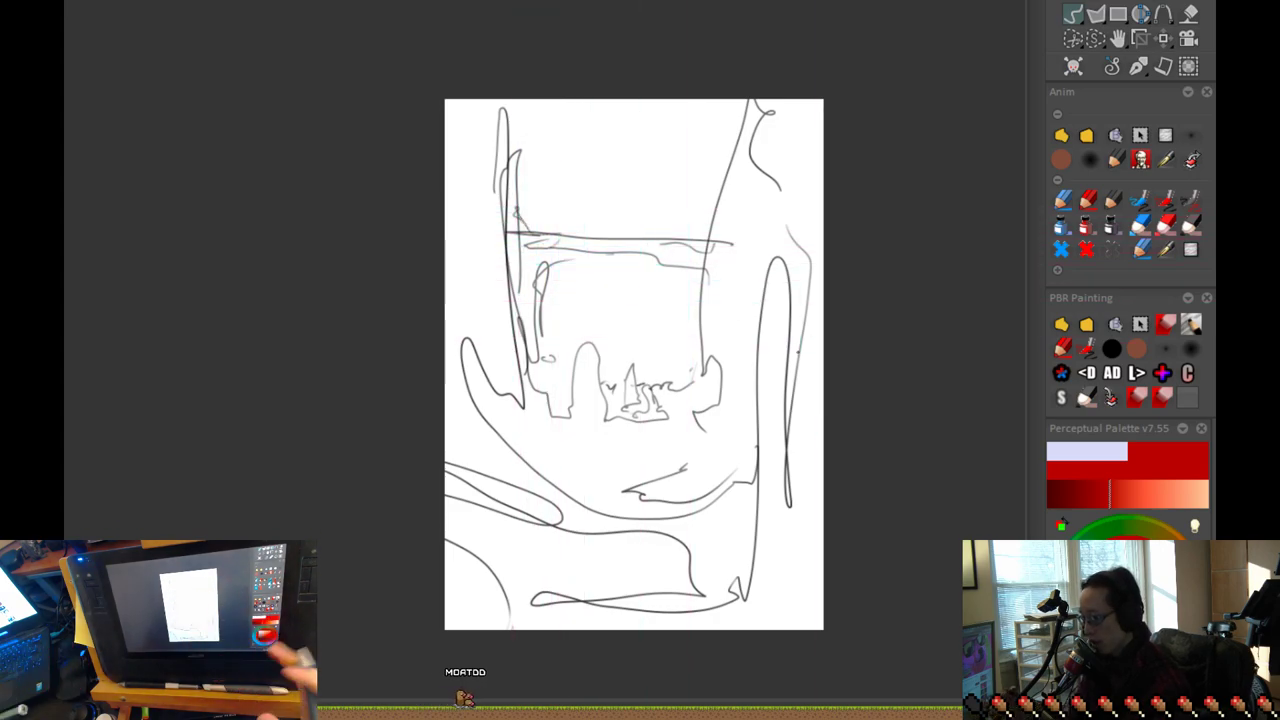
mouse_move(630, 253)
mouse_down()
mouse_move(666, 278)
mouse_move(666, 300)
mouse_up()
drag(672, 266, 686, 392)
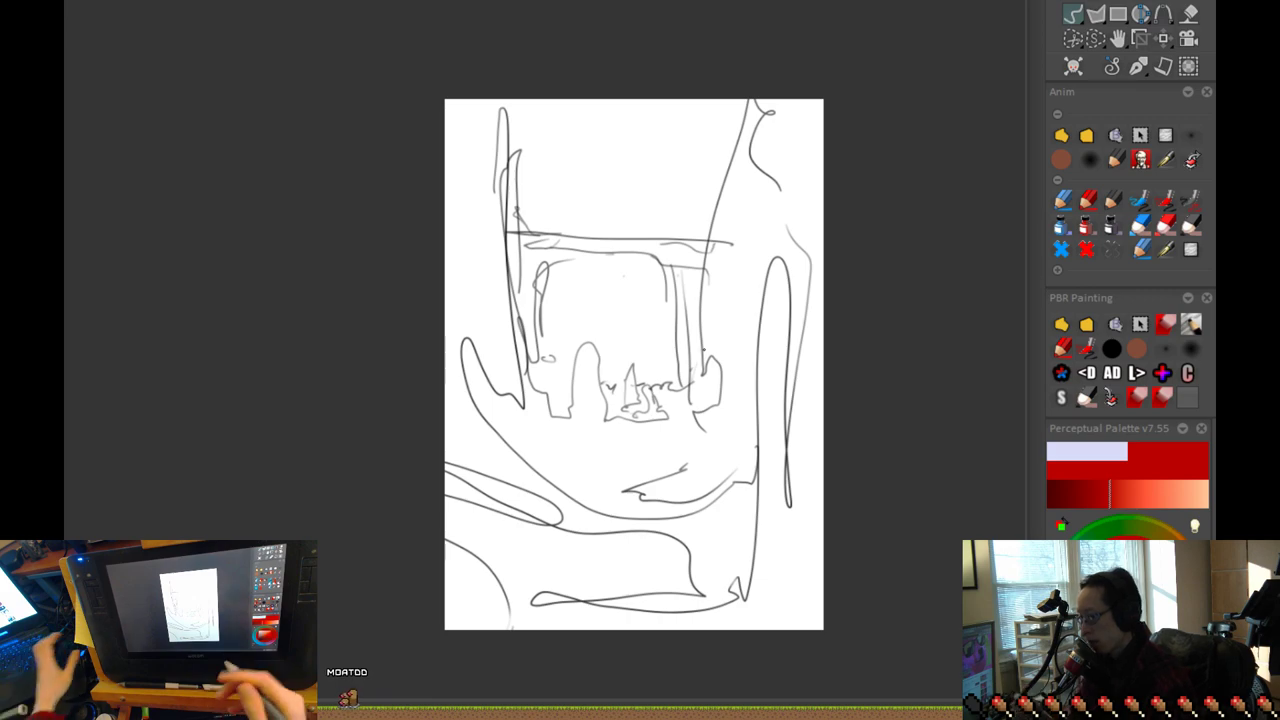
Step: Try a rough rectangular frame of loose straight lines on the cleared page
key(Delete)
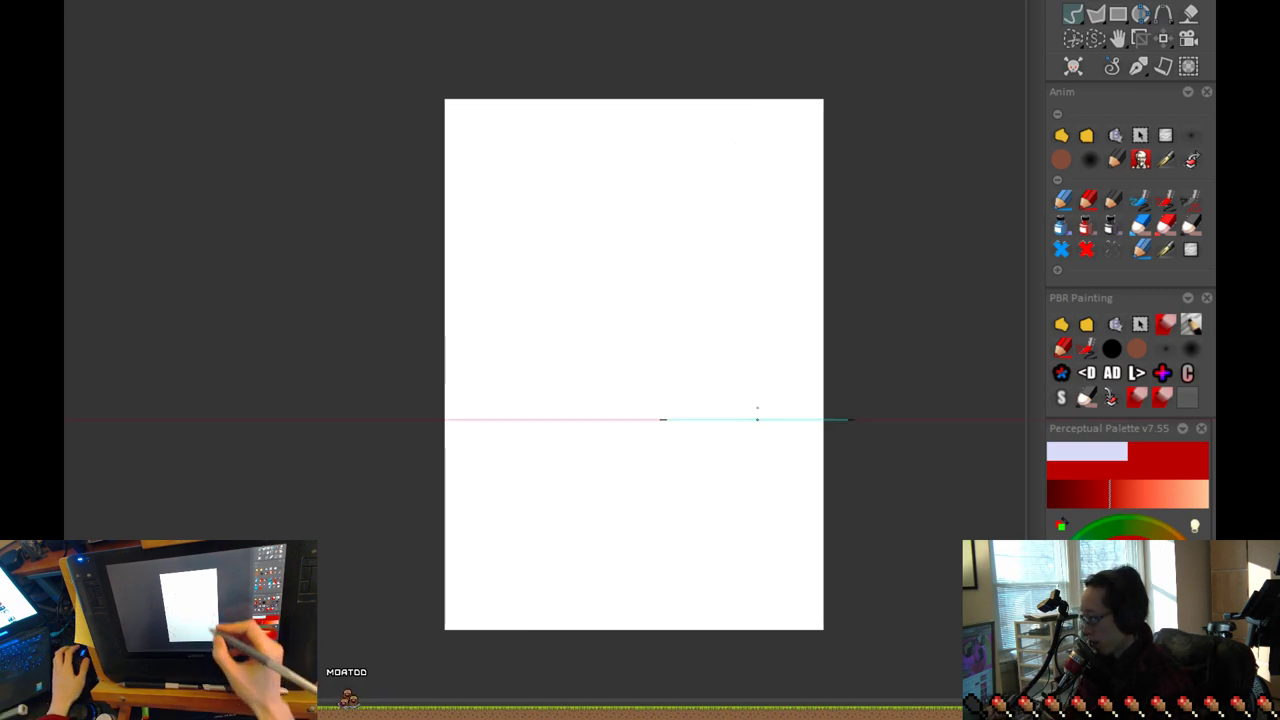
drag(555, 238, 689, 236)
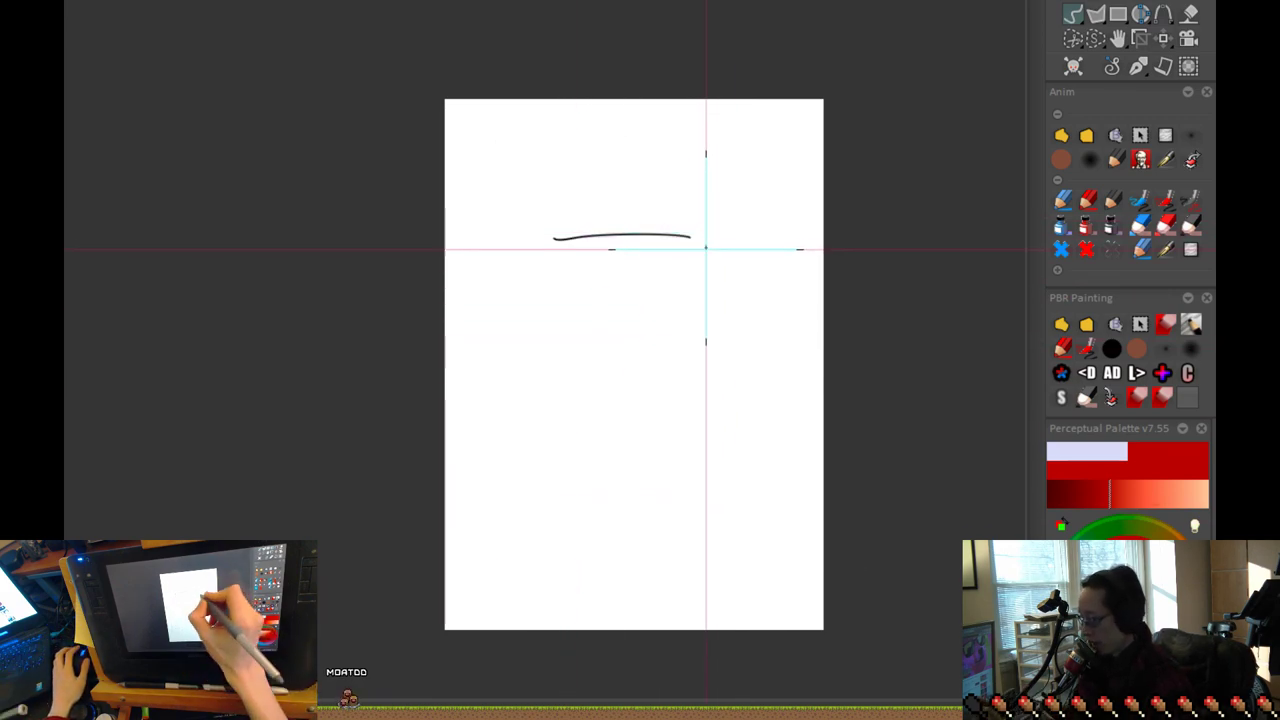
drag(550, 320, 644, 318)
drag(536, 243, 536, 320)
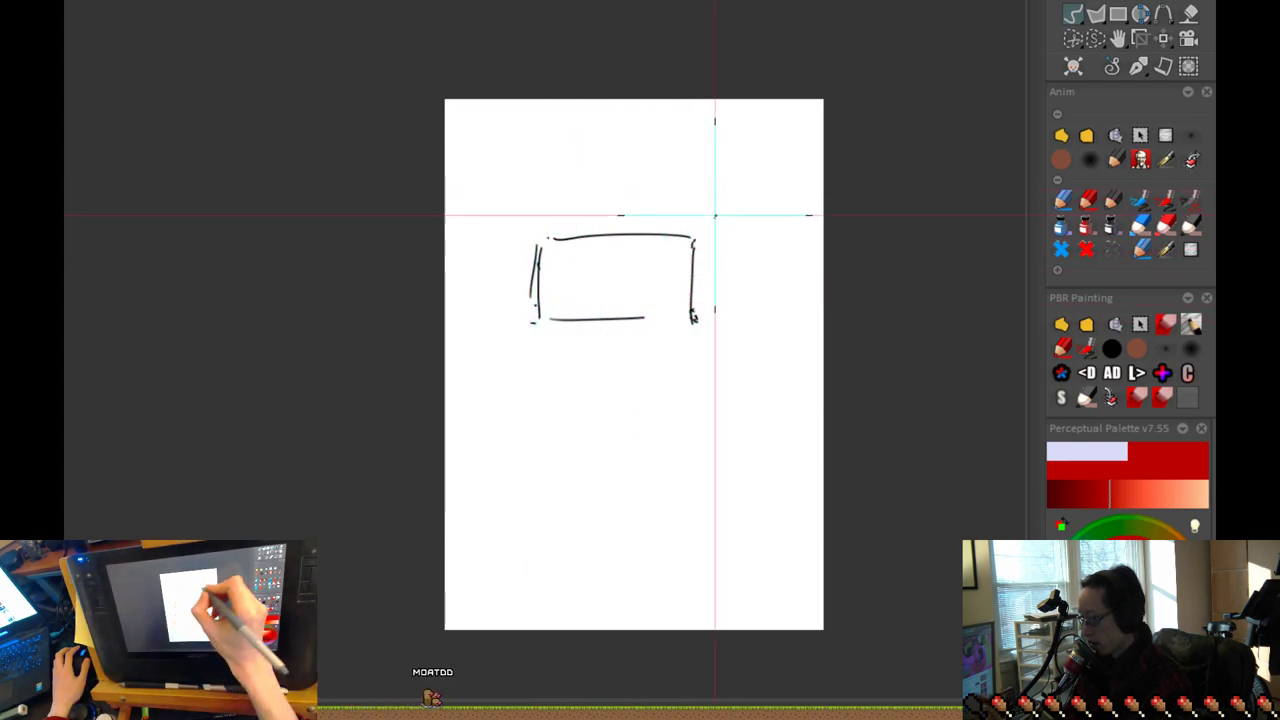
drag(709, 155, 706, 228)
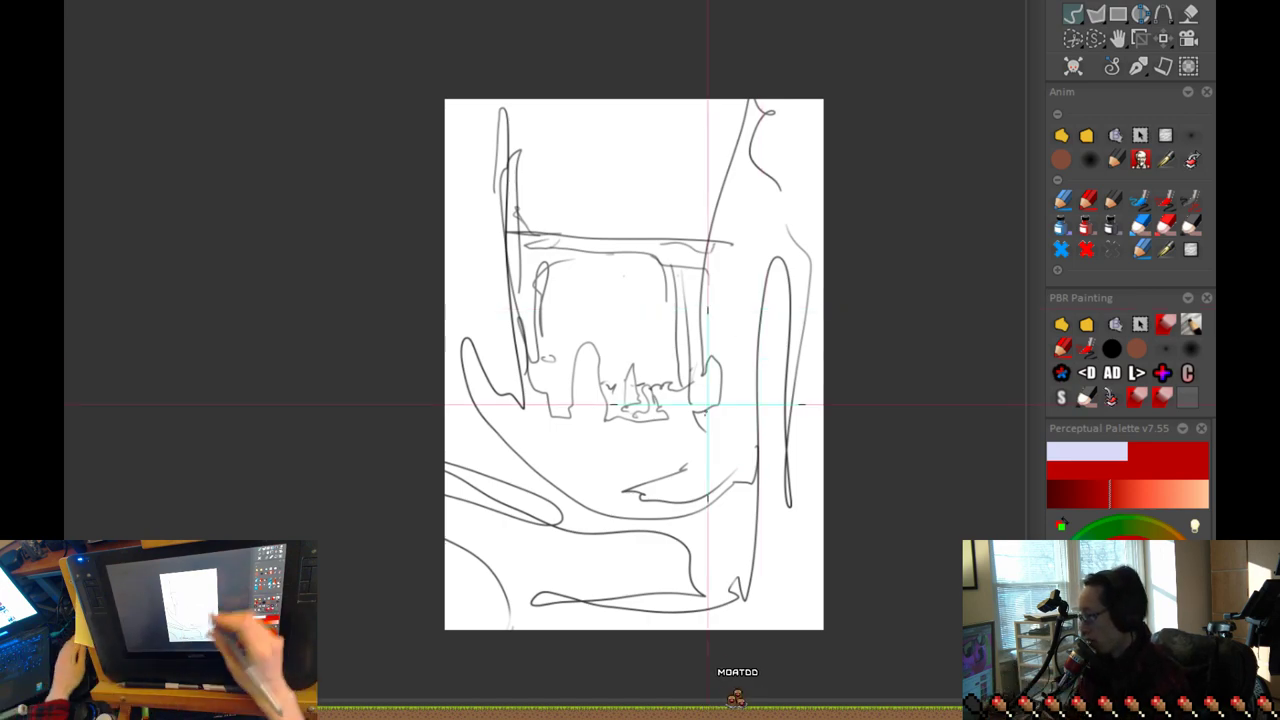
Step: Move to the next frame and show the previous sketch as a faint underlay
key(Right)
key(o)
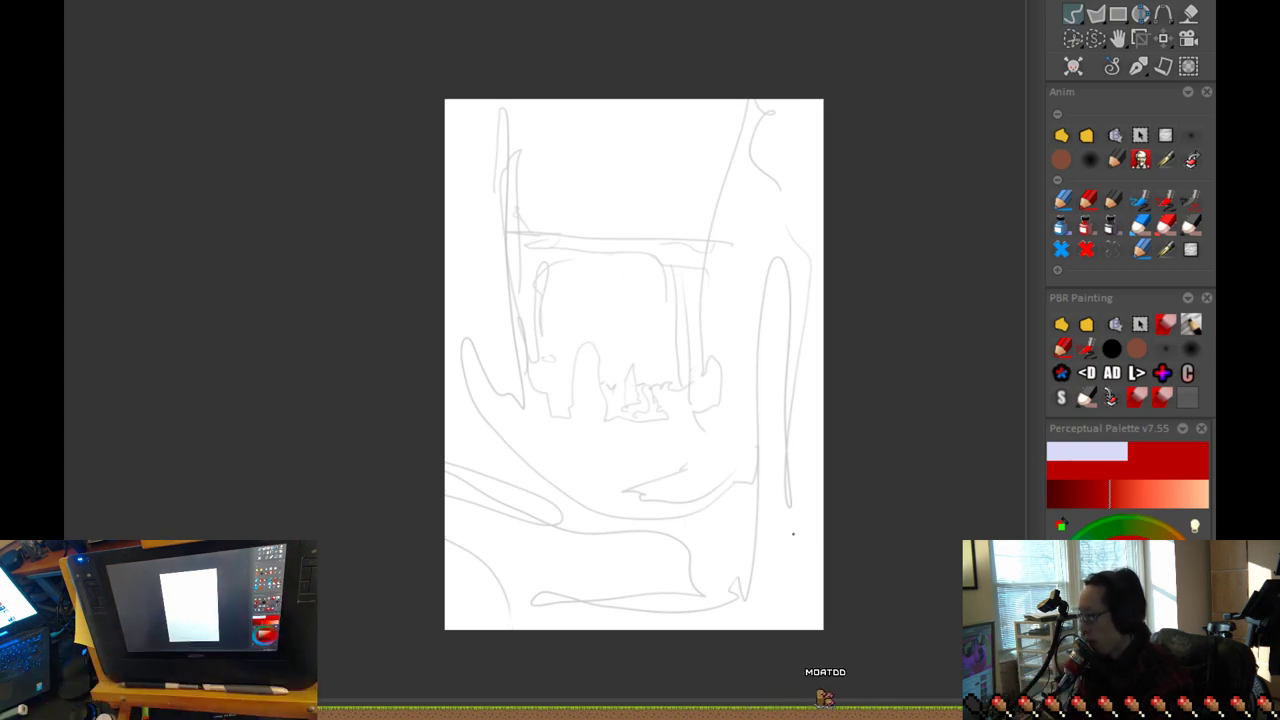
Step: Redraw the lower part of the right column and the boxy shape where it meets the crossbar in darker lines
scroll(700, 275, up, 2)
mouse_move(820, 303)
mouse_down()
mouse_move(826, 500)
mouse_move(849, 497)
mouse_move(854, 513)
mouse_up()
scroll(825, 475, up, 1)
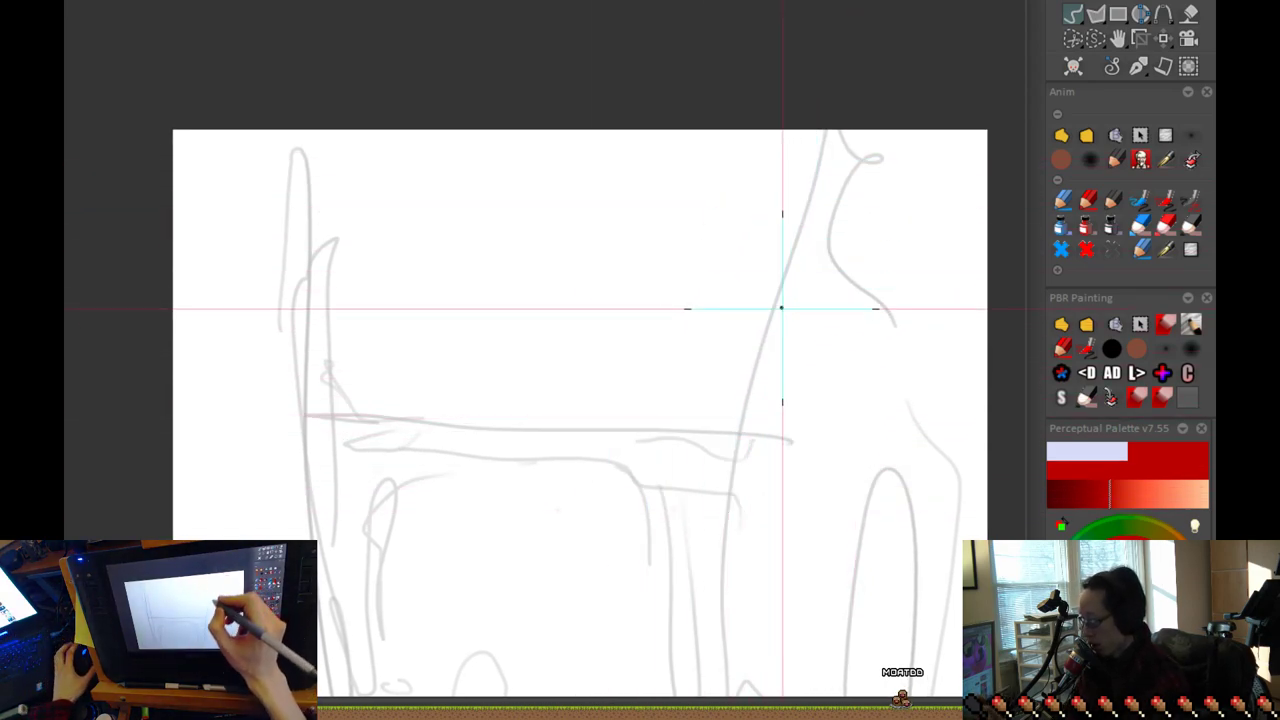
mouse_move(743, 437)
mouse_down()
mouse_move(756, 379)
mouse_move(782, 354)
mouse_move(825, 132)
mouse_up()
mouse_move(816, 203)
mouse_down()
mouse_move(787, 403)
mouse_move(738, 410)
mouse_up()
mouse_move(745, 408)
mouse_down()
mouse_move(744, 437)
mouse_move(809, 393)
mouse_move(855, 392)
mouse_move(842, 334)
mouse_move(900, 300)
mouse_move(881, 398)
mouse_up()
click(871, 389)
click(887, 394)
mouse_move(880, 338)
mouse_down()
mouse_move(894, 320)
mouse_move(846, 380)
mouse_move(760, 377)
mouse_up()
drag(760, 377, 910, 395)
Step: Trace the crossbar across to the left column and redraw that column's straight vertical edges above it
mouse_move(910, 395)
mouse_down()
mouse_move(377, 362)
mouse_move(437, 363)
mouse_up()
mouse_move(398, 348)
mouse_down()
mouse_move(400, 265)
mouse_move(398, 348)
mouse_move(421, 391)
mouse_up()
drag(400, 238, 398, 402)
drag(445, 294, 407, 290)
drag(407, 290, 403, 123)
drag(386, 124, 392, 240)
Step: Add the outer edges of the right column and further straight structural lines around the crossbar joint
scroll(463, 497, down, 1)
drag(788, 486, 585, 523)
mouse_move(692, 386)
mouse_down()
mouse_move(729, 323)
mouse_move(727, 466)
mouse_up()
drag(743, 353, 732, 460)
drag(771, 166, 752, 466)
scroll(712, 574, down, 1)
mouse_move(712, 574)
mouse_down()
mouse_move(892, 278)
mouse_move(953, 365)
mouse_up()
Step: Sketch the left post below the crossbar, with a stepped bracket at its inner top corner
mouse_move(604, 300)
mouse_down()
mouse_move(714, 303)
mouse_move(651, 297)
mouse_move(580, 357)
mouse_move(598, 345)
mouse_move(590, 503)
mouse_up()
mouse_move(603, 345)
mouse_down()
mouse_move(620, 354)
mouse_move(616, 340)
mouse_move(586, 338)
mouse_move(573, 358)
mouse_move(556, 434)
mouse_move(528, 263)
mouse_move(526, 507)
mouse_move(544, 550)
mouse_up()
drag(771, 526, 585, 514)
mouse_move(685, 278)
mouse_down()
mouse_move(646, 292)
mouse_move(686, 320)
mouse_up()
drag(400, 295, 437, 277)
mouse_move(690, 293)
mouse_down()
mouse_move(770, 274)
mouse_move(759, 386)
mouse_move(796, 277)
mouse_move(790, 402)
mouse_up()
mouse_move(790, 400)
mouse_down()
mouse_move(747, 403)
mouse_move(675, 323)
mouse_move(686, 393)
mouse_move(714, 424)
mouse_move(769, 431)
mouse_move(782, 402)
mouse_up()
Step: Sketch the right post below the crossbar with a sagging curve across it and an upright opening underneath
drag(698, 408, 692, 537)
drag(707, 418, 709, 482)
drag(798, 414, 781, 435)
drag(815, 305, 806, 548)
drag(796, 395, 778, 545)
drag(745, 440, 760, 452)
drag(690, 330, 688, 414)
mouse_move(670, 506)
mouse_down()
mouse_move(718, 408)
mouse_move(731, 409)
mouse_move(569, 582)
mouse_up()
mouse_move(664, 436)
mouse_down()
mouse_move(884, 403)
mouse_move(810, 280)
mouse_up()
mouse_move(803, 232)
mouse_down()
mouse_move(770, 309)
mouse_move(736, 321)
mouse_up()
drag(877, 317, 660, 510)
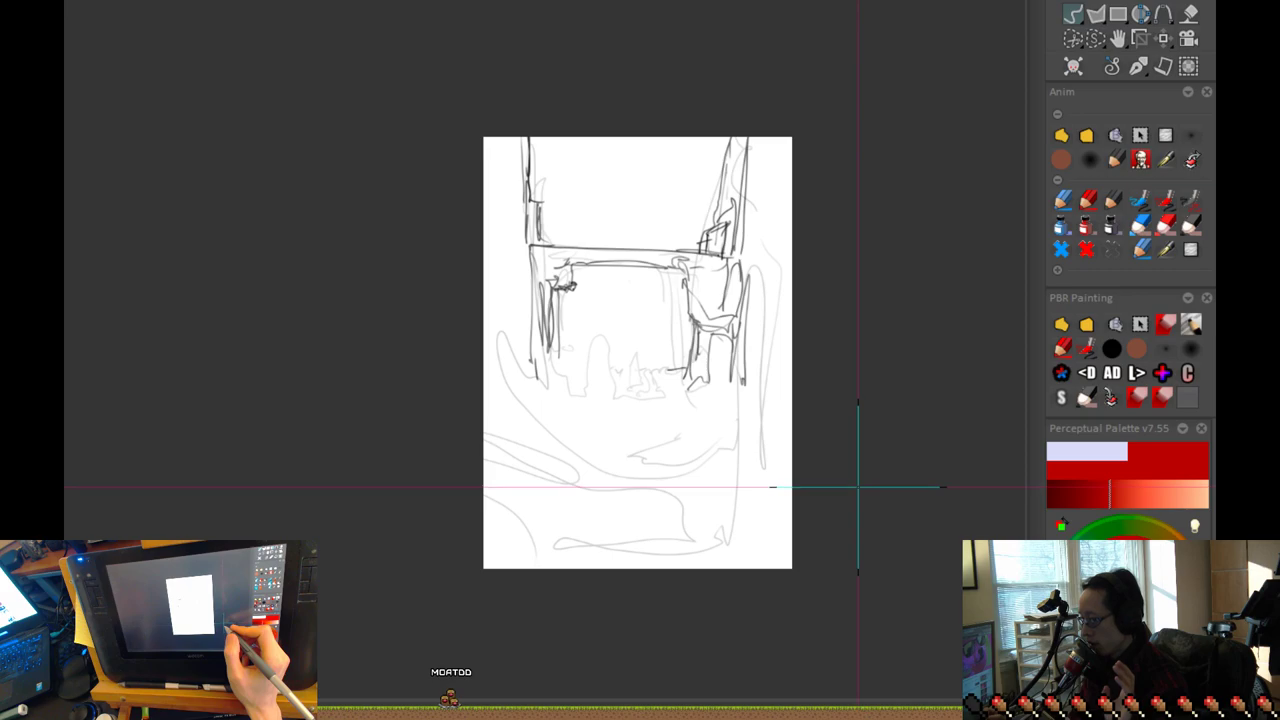
Step: Try a small zigzag detail at close zoom on the right post beneath the crossbar
key(plus)
key(plus)
key(plus)
drag(662, 296, 910, 328)
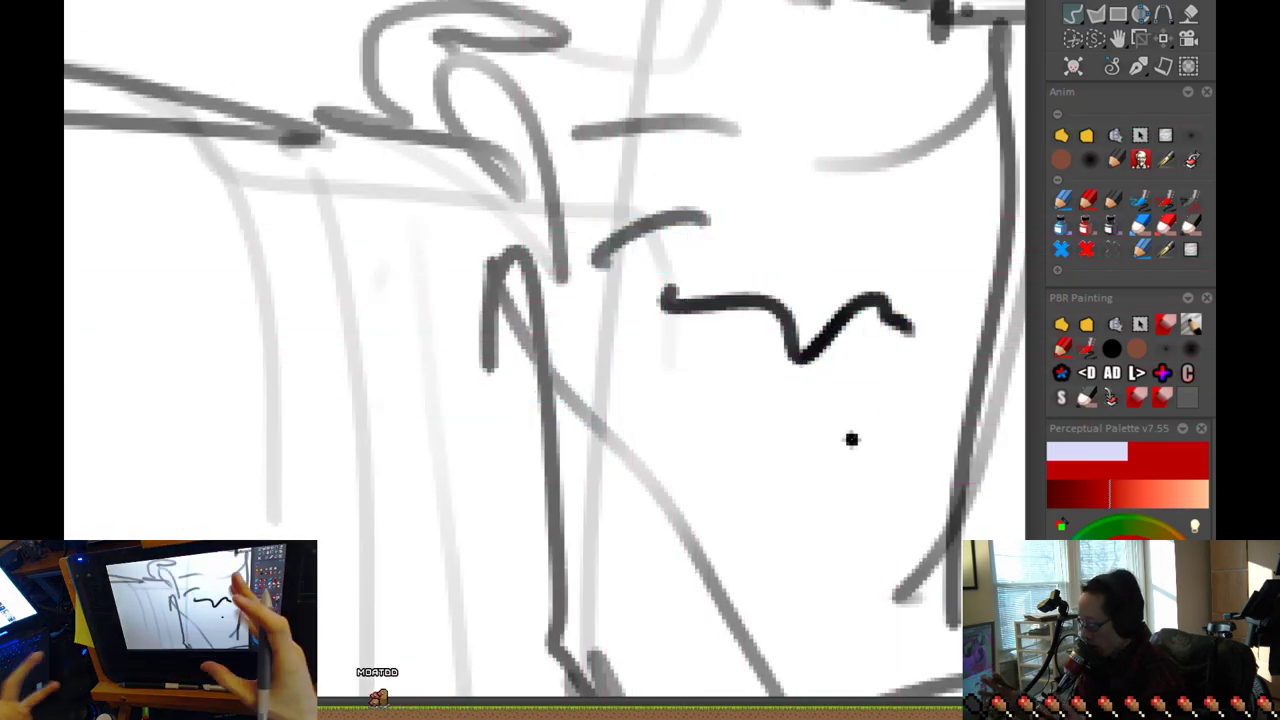
key(ctrl+z)
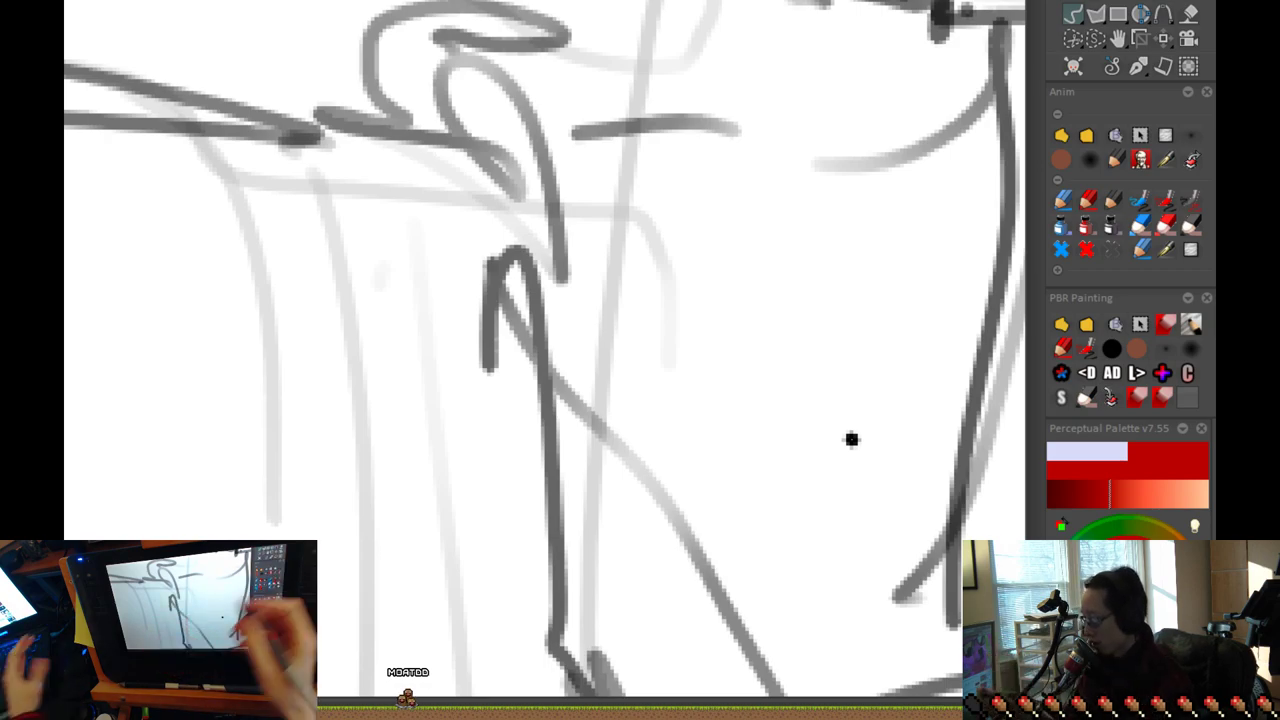
Step: Sketch a jagged distant skyline with one tall narrow block beside the right post's base
scroll(680, 385, down, 5)
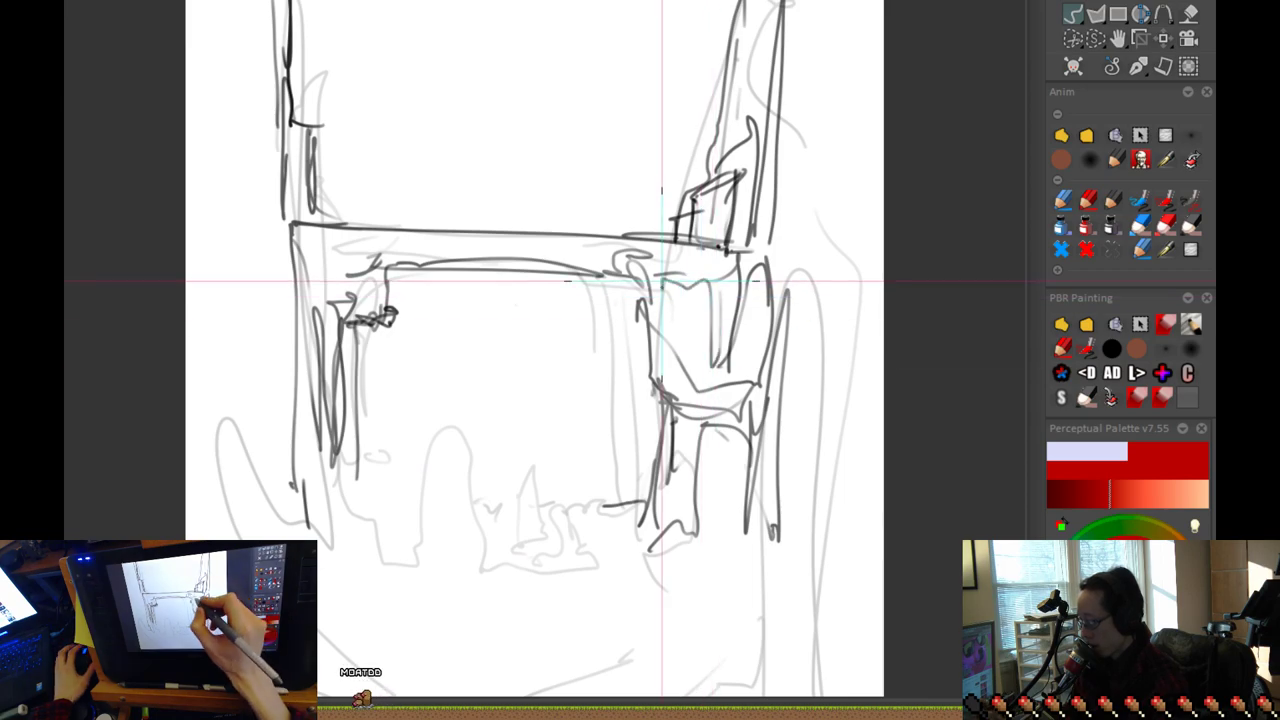
mouse_move(600, 505)
mouse_down()
mouse_move(567, 515)
mouse_move(564, 483)
mouse_move(529, 500)
mouse_up()
drag(515, 437, 514, 564)
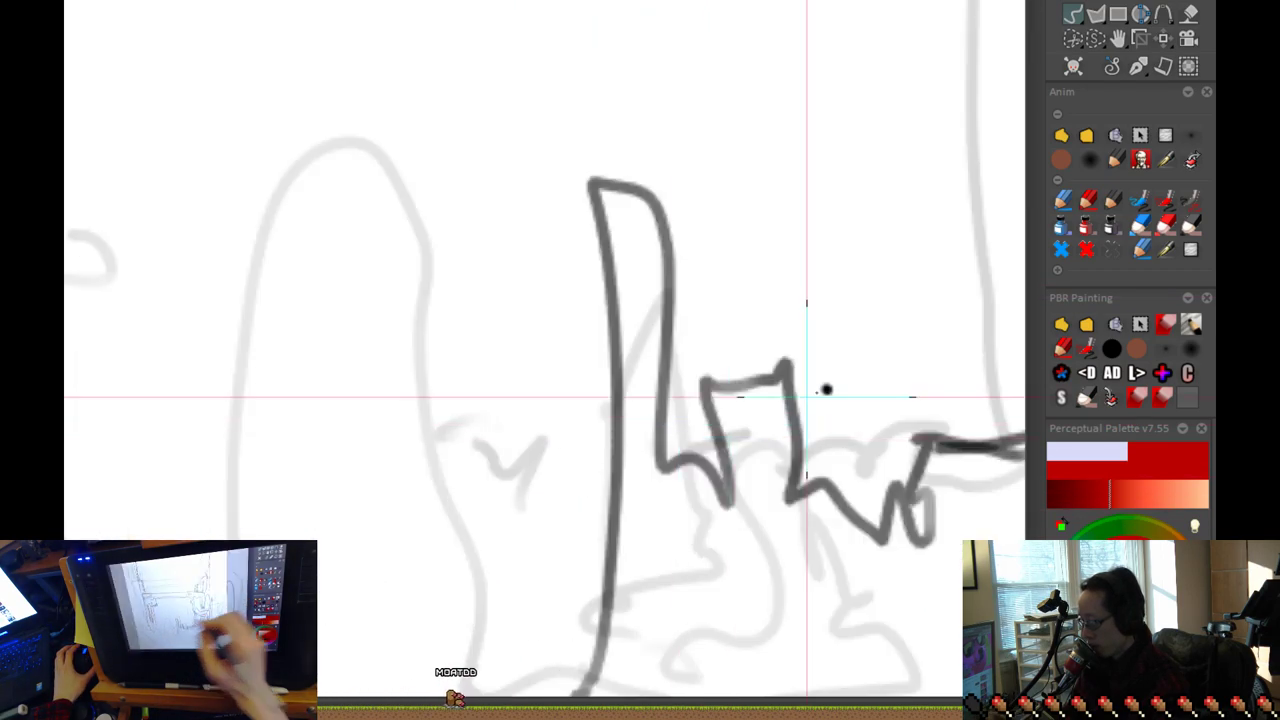
scroll(514, 564, up, 4)
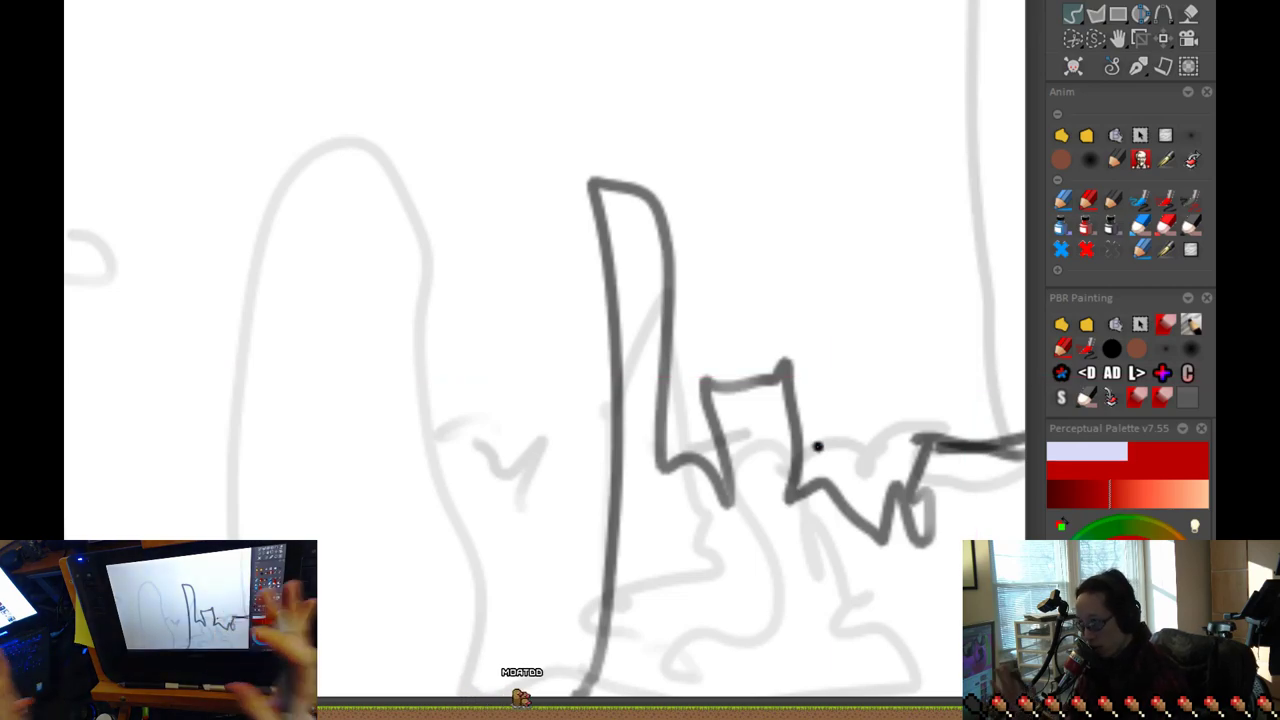
scroll(695, 411, down, 4)
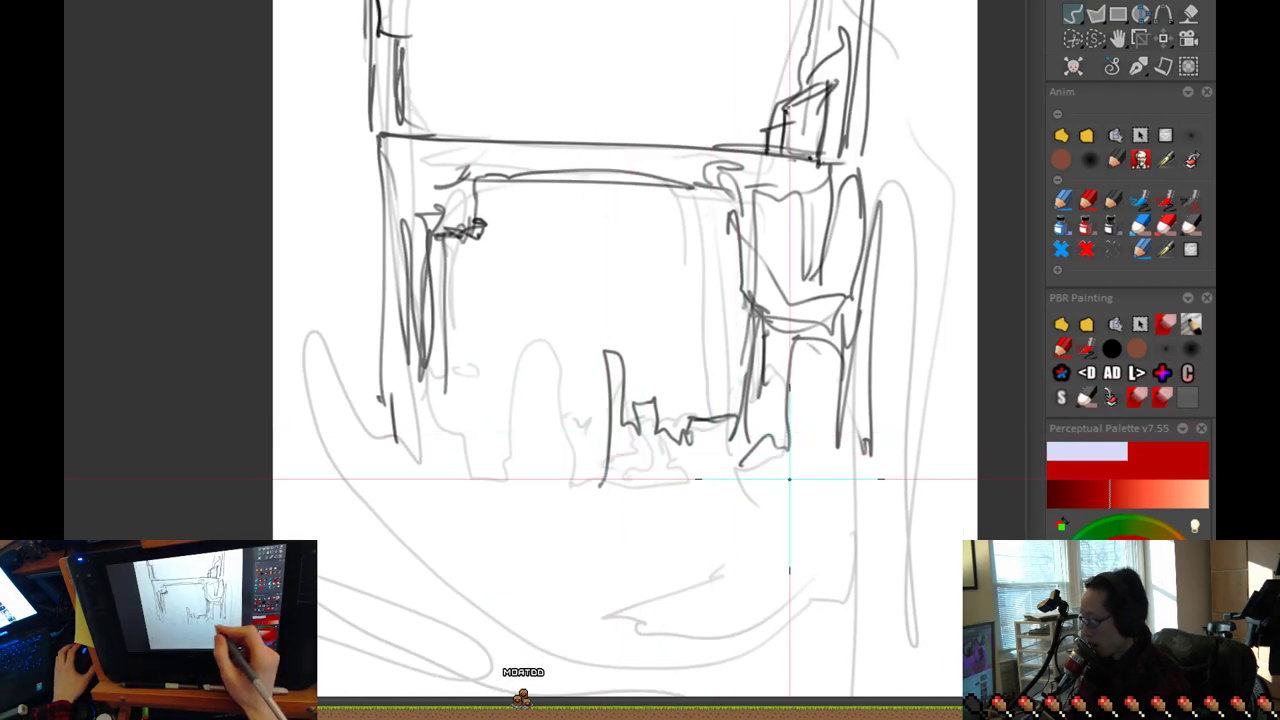
Step: Draw a low, flat ledge with a pointed bump on the ground below the right post
scroll(780, 485, down, 1)
mouse_move(781, 477)
mouse_down()
mouse_move(753, 463)
mouse_move(697, 509)
mouse_move(722, 509)
mouse_move(629, 499)
mouse_move(768, 533)
mouse_move(632, 529)
mouse_move(630, 548)
mouse_move(594, 546)
mouse_up()
drag(633, 533, 622, 551)
mouse_move(744, 635)
mouse_down()
mouse_move(783, 557)
mouse_move(780, 503)
mouse_up()
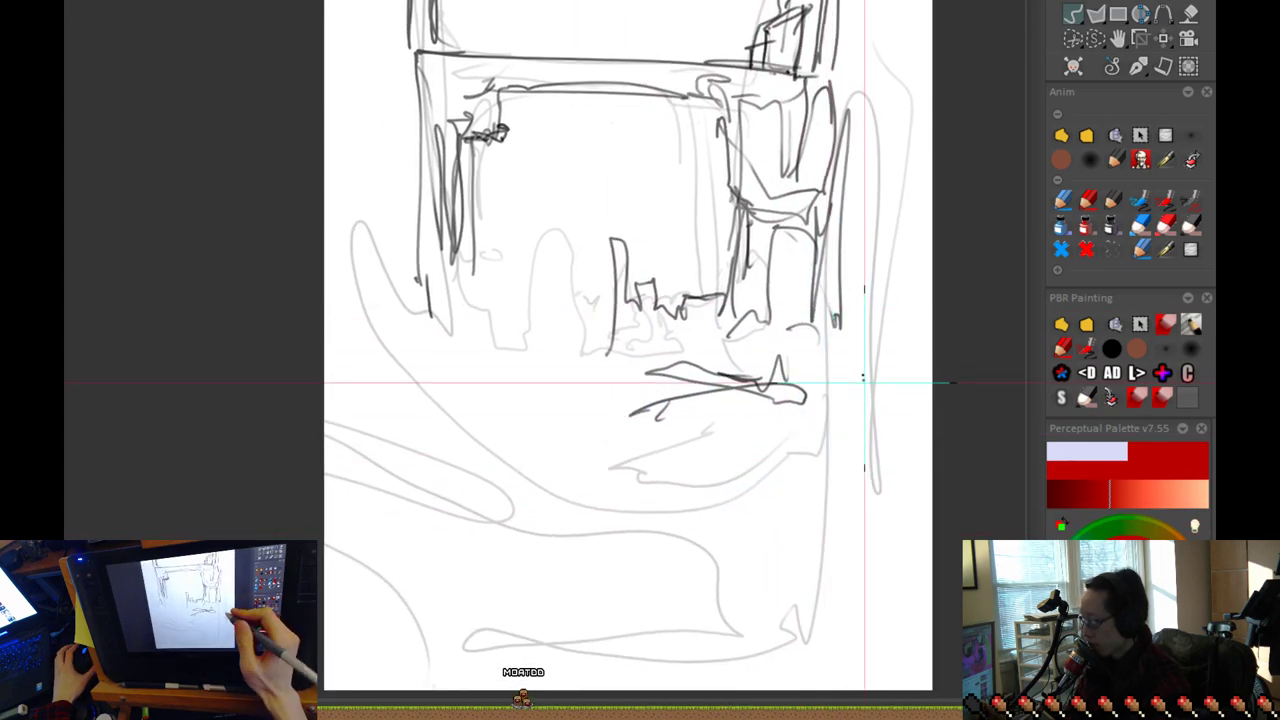
Step: Add spiky uprights and ground edges at the left post's base, plus a large angular foreground platform with an arch beneath
drag(866, 384, 854, 450)
mouse_move(675, 437)
mouse_down()
mouse_move(502, 472)
mouse_move(386, 408)
mouse_move(380, 207)
mouse_up()
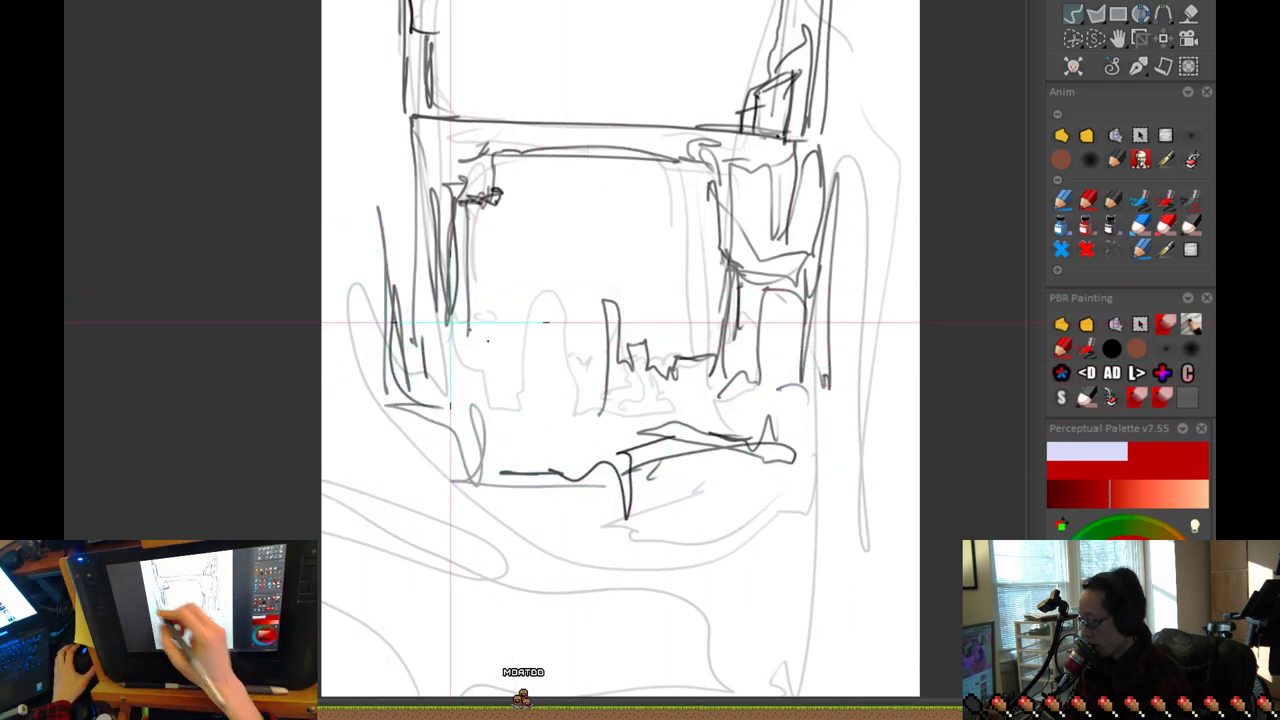
drag(585, 511, 621, 536)
mouse_move(499, 436)
mouse_down()
mouse_move(511, 417)
mouse_move(551, 449)
mouse_up()
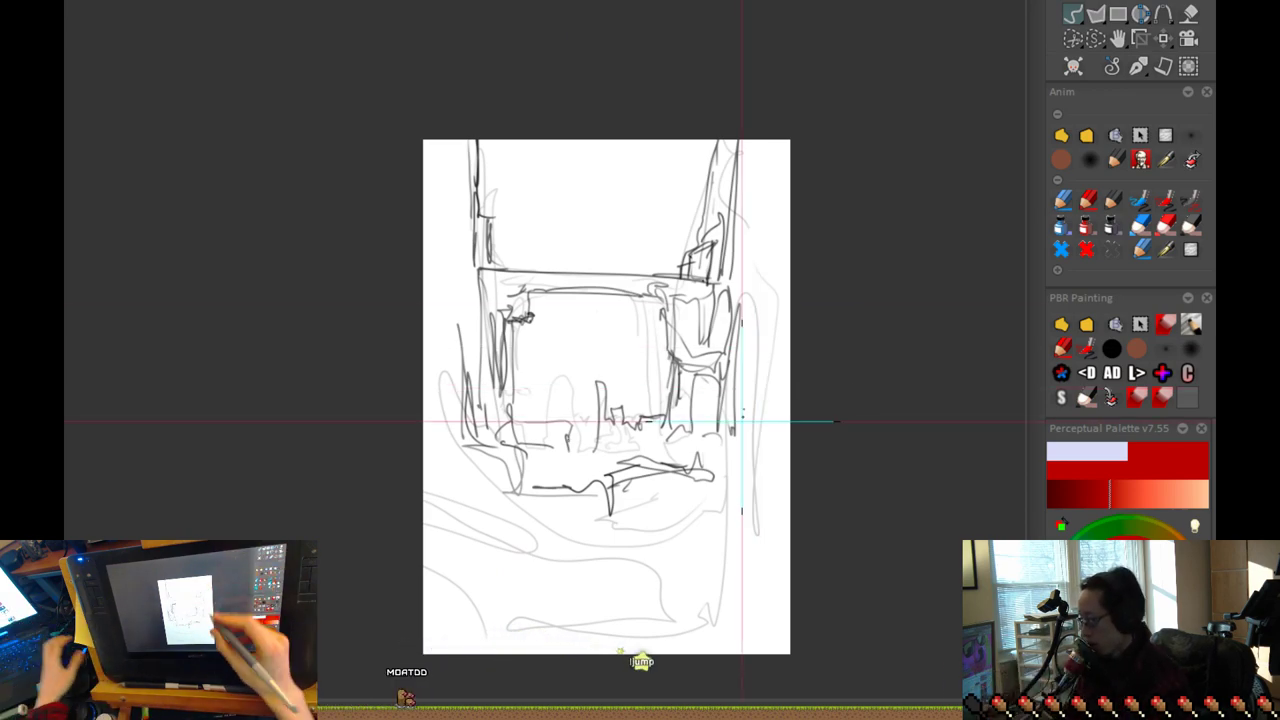
mouse_move(729, 460)
mouse_down()
mouse_move(623, 523)
mouse_move(645, 502)
mouse_move(457, 394)
mouse_move(472, 452)
mouse_up()
scroll(673, 473, up, 1)
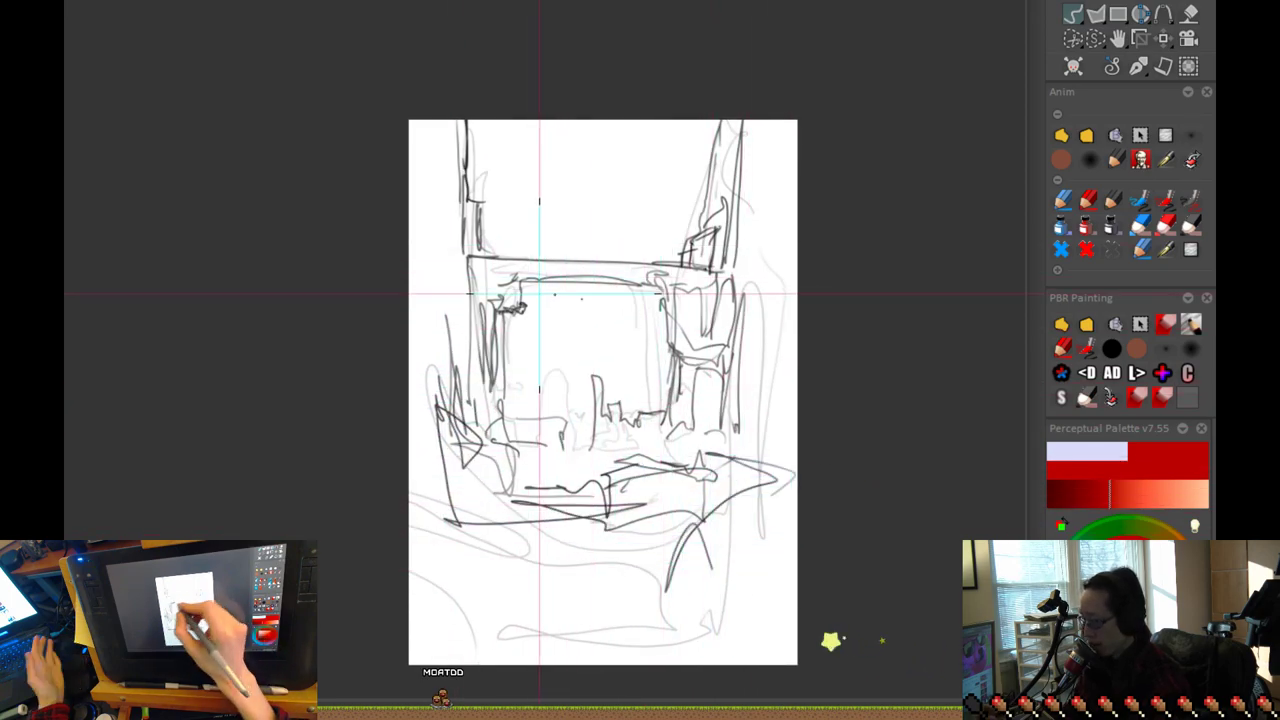
Step: Sketch a tall rounded form on a thin upright stem, cut off by the page's right edge
scroll(731, 370, up, 2)
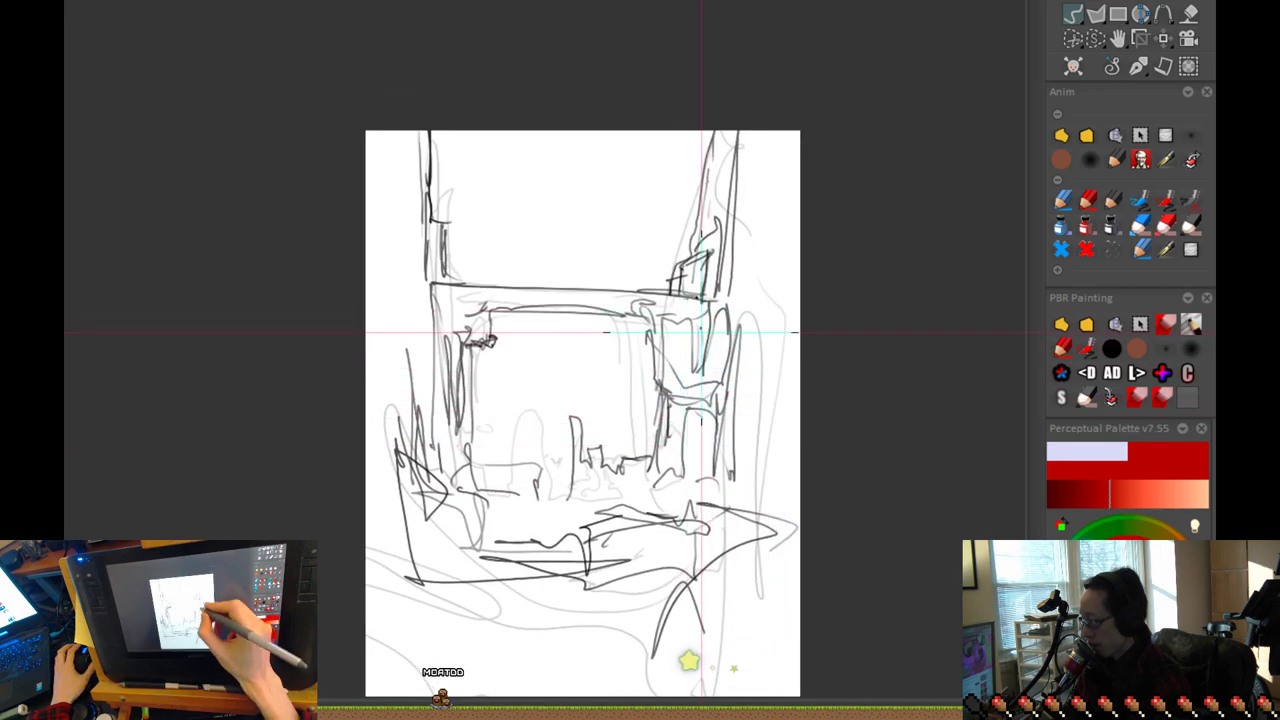
mouse_move(752, 380)
mouse_down()
mouse_move(740, 286)
mouse_move(743, 380)
mouse_up()
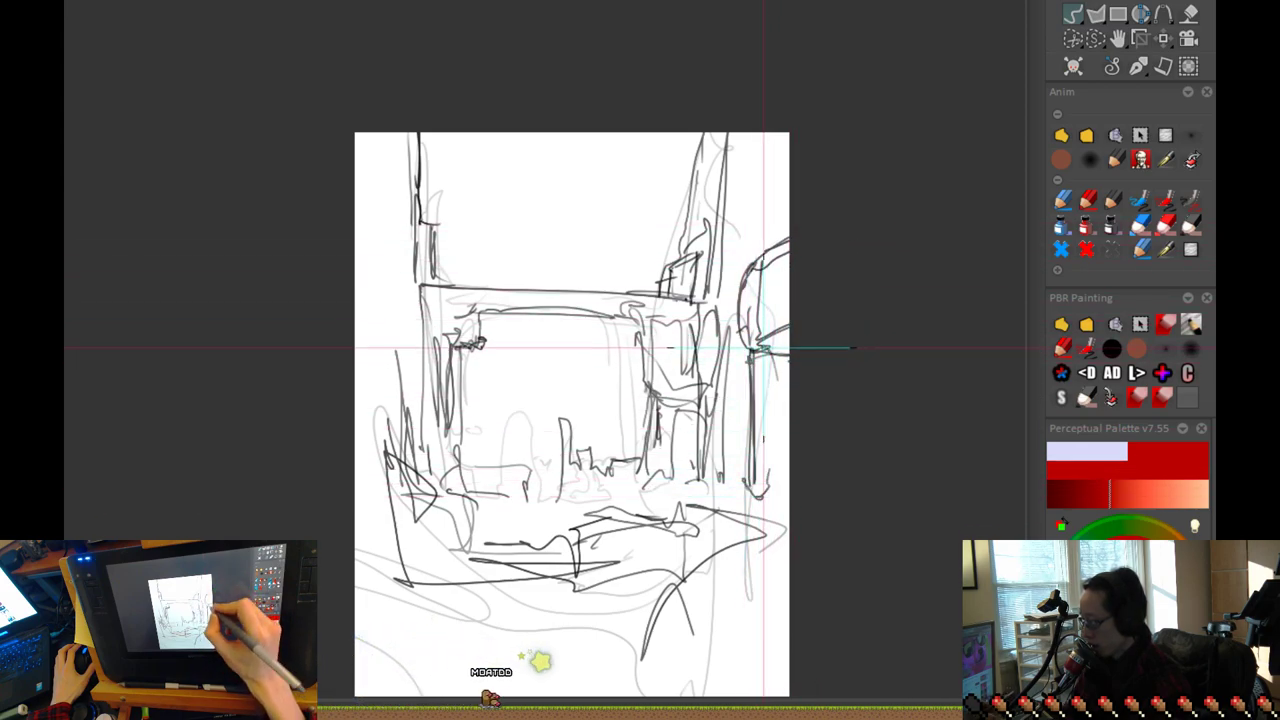
scroll(818, 321, up, 2)
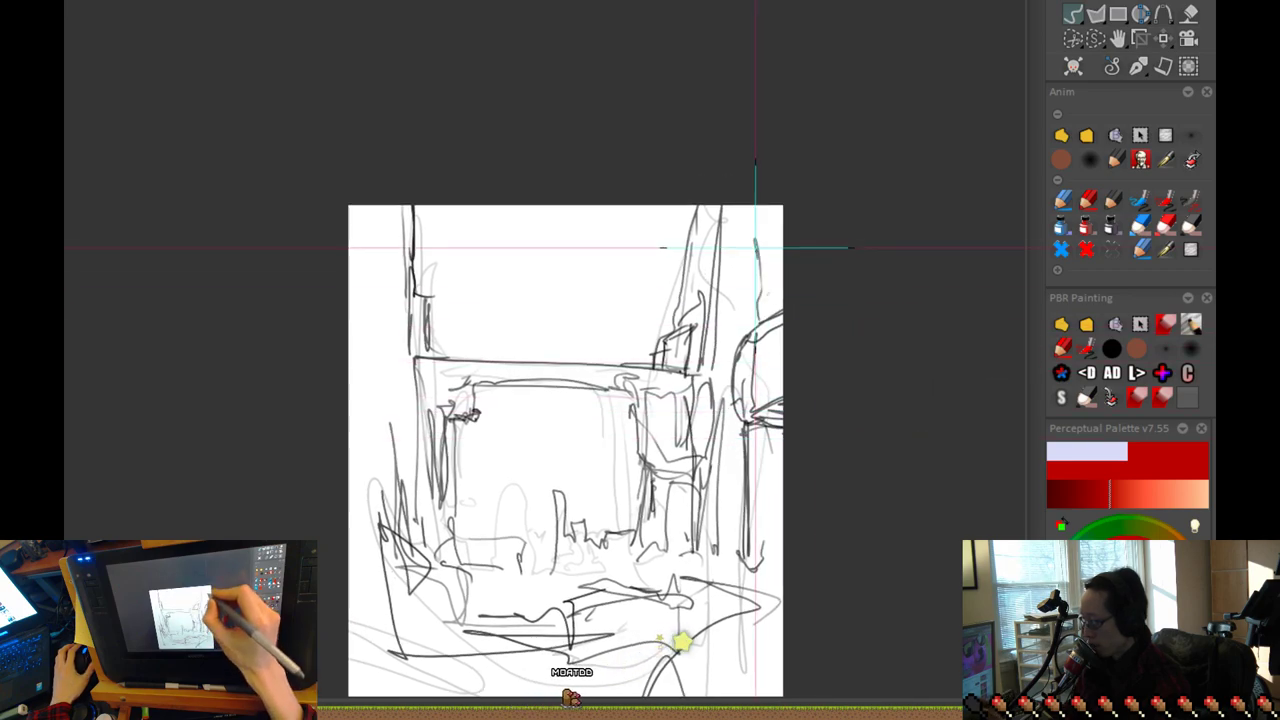
Step: Try crossed and slanted lines in the open area above the crossbar, between the two columns
drag(786, 414, 901, 363)
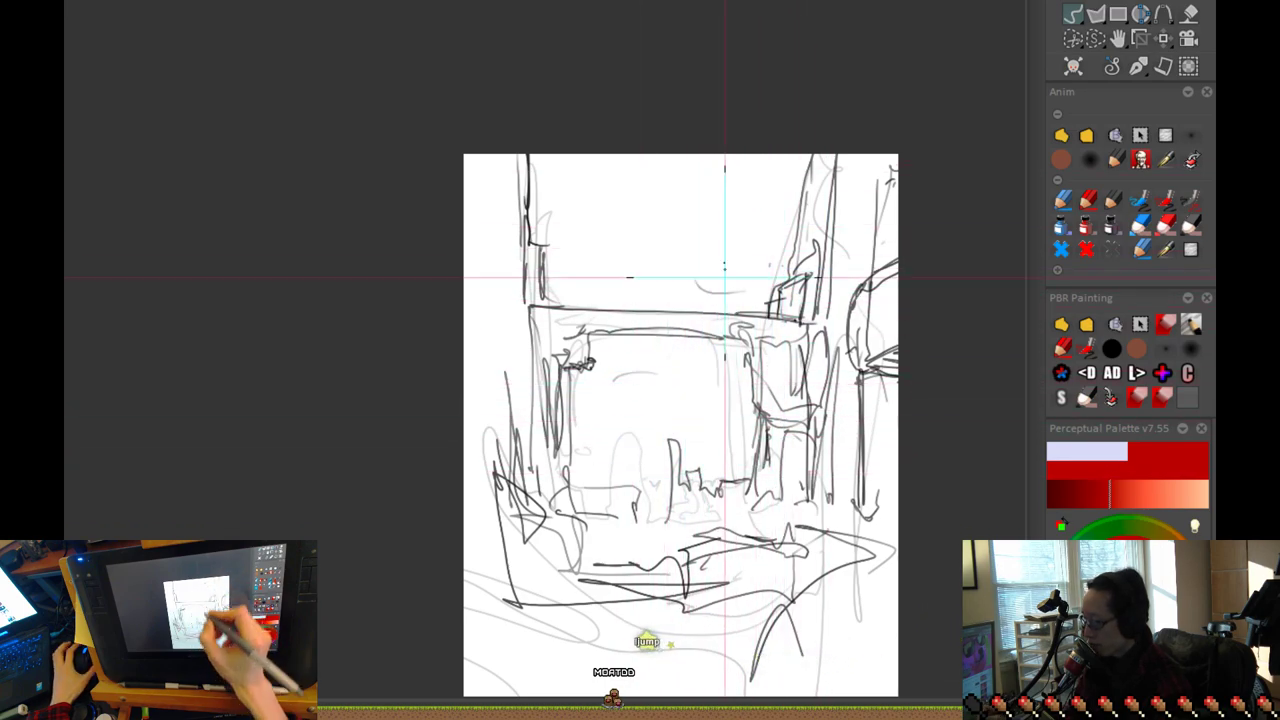
mouse_move(690, 180)
mouse_down()
mouse_move(760, 193)
mouse_move(716, 241)
mouse_up()
drag(723, 158, 775, 170)
drag(708, 242, 737, 236)
drag(781, 170, 775, 228)
drag(642, 436, 637, 445)
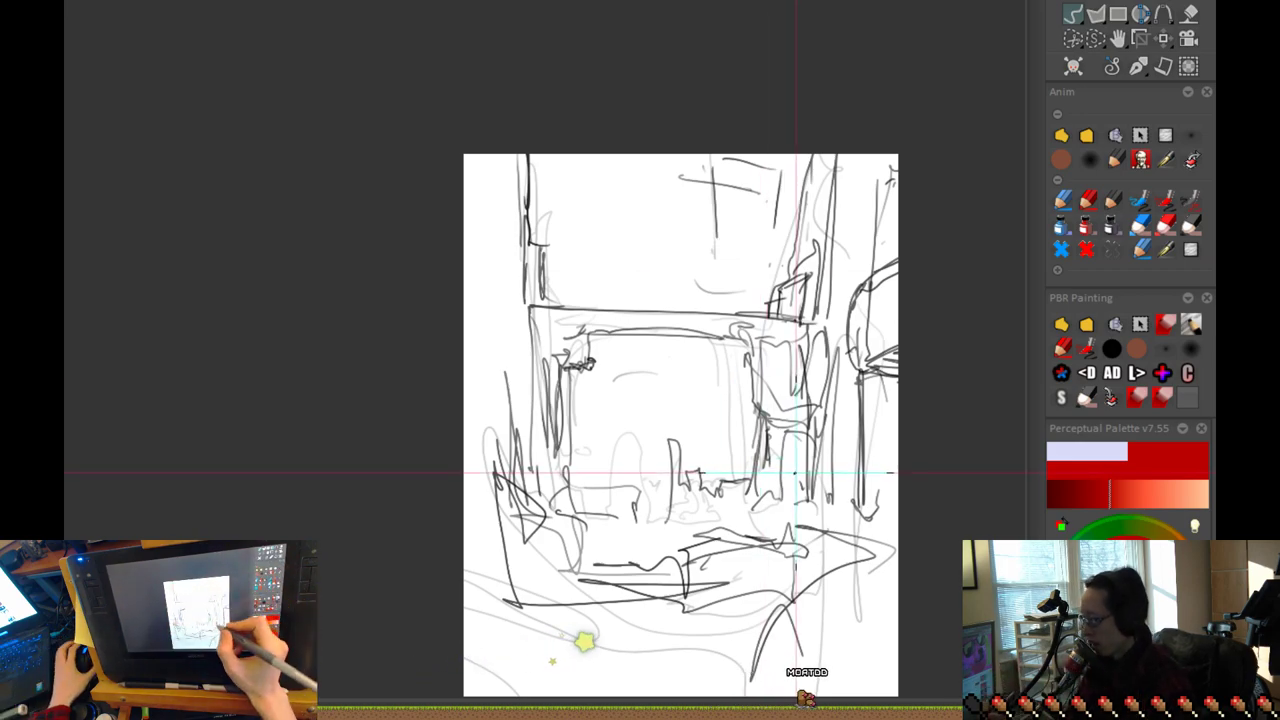
key(ctrl+z)
Step: Hang a sagging curve beneath the crossbar and add a small framed box on a ledge in the background
mouse_move(655, 376)
mouse_down()
mouse_move(655, 416)
mouse_move(753, 329)
mouse_move(571, 325)
mouse_up()
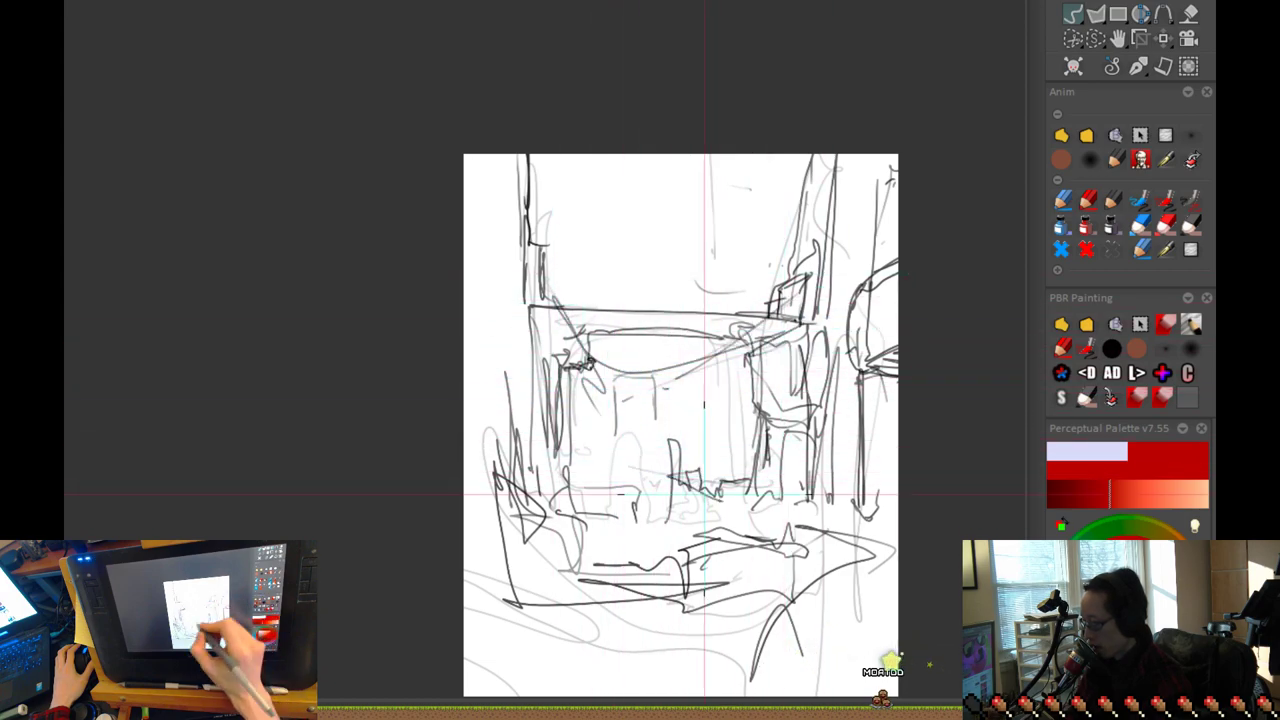
drag(606, 421, 667, 425)
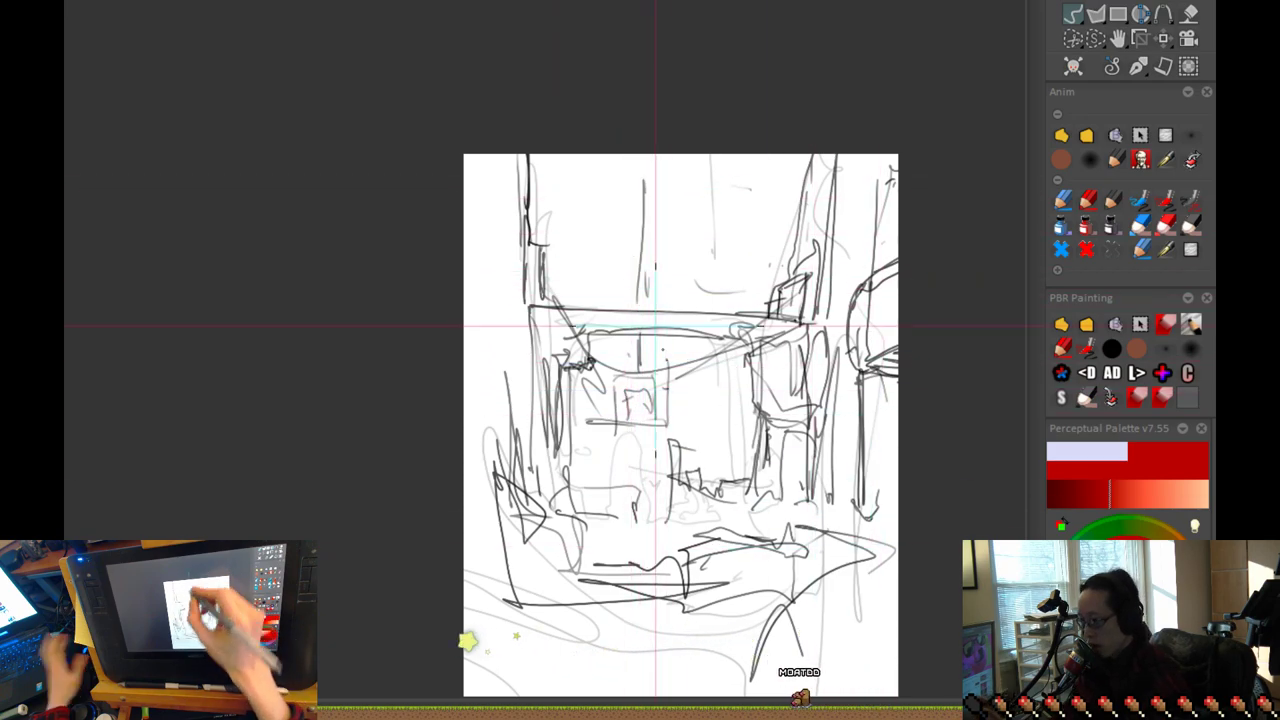
Step: Sketch a steep foreground peak at the page's left, a flat ground edge, and paired diagonal beams descending towards the bottom centre
drag(495, 467, 468, 597)
drag(654, 644, 663, 458)
mouse_move(473, 445)
mouse_down()
mouse_move(582, 462)
mouse_move(668, 449)
mouse_up()
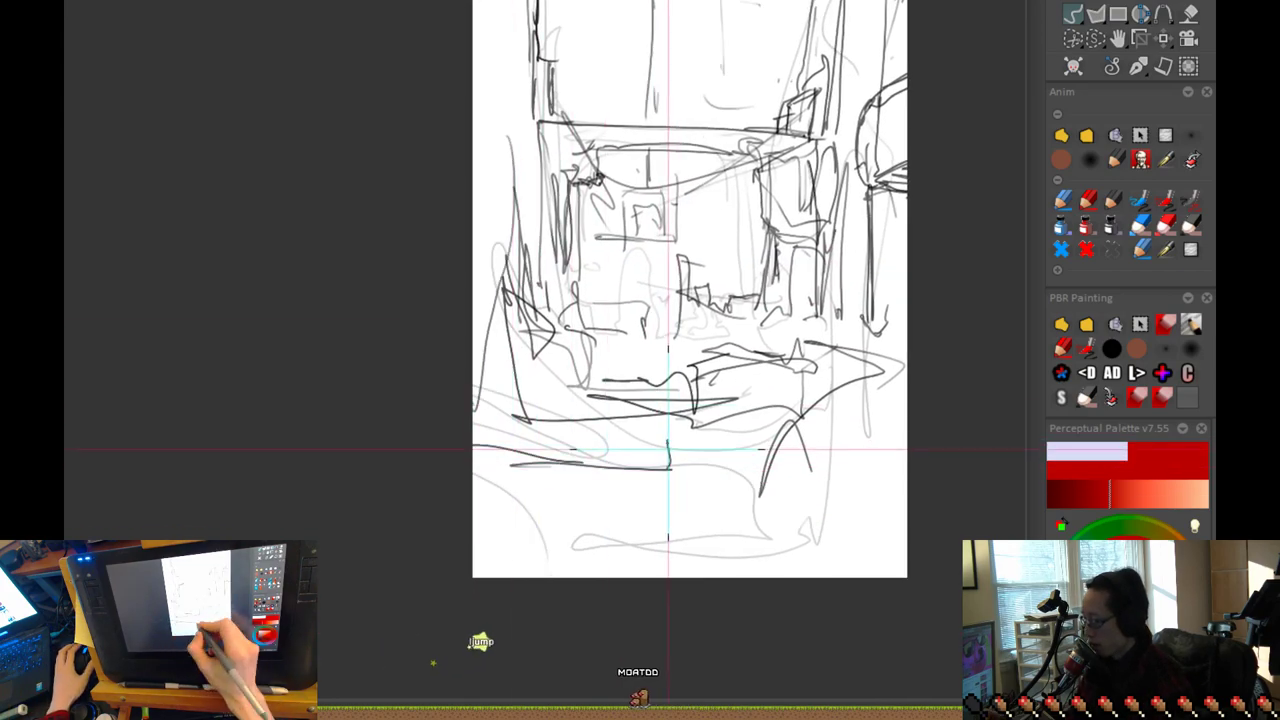
drag(504, 289, 697, 458)
mouse_move(515, 300)
mouse_down()
mouse_move(668, 457)
mouse_move(651, 430)
mouse_move(692, 460)
mouse_up()
Step: Add flat horizontal shapes along the page's bottom edge and a vertical line at the upper far left
mouse_move(813, 493)
mouse_down()
mouse_move(801, 523)
mouse_move(816, 602)
mouse_up()
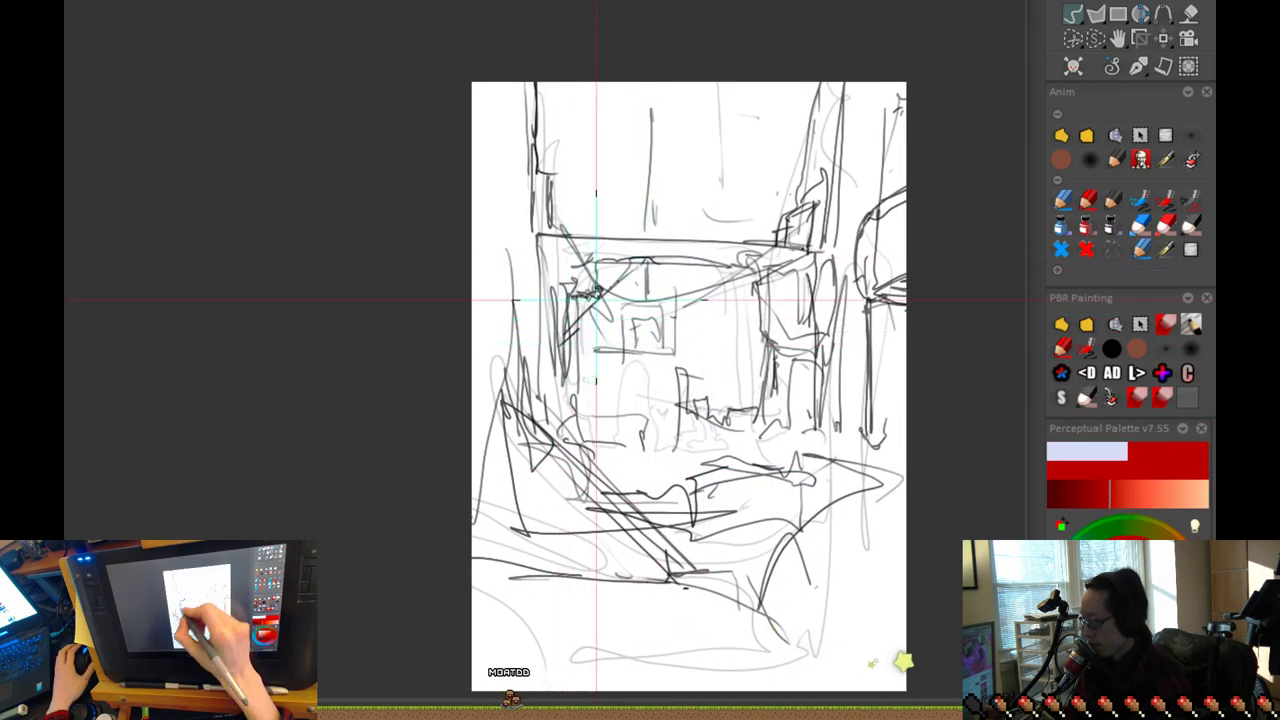
drag(823, 528, 850, 428)
drag(822, 489, 932, 493)
drag(932, 502, 683, 523)
drag(567, 516, 593, 519)
drag(682, 249, 720, 476)
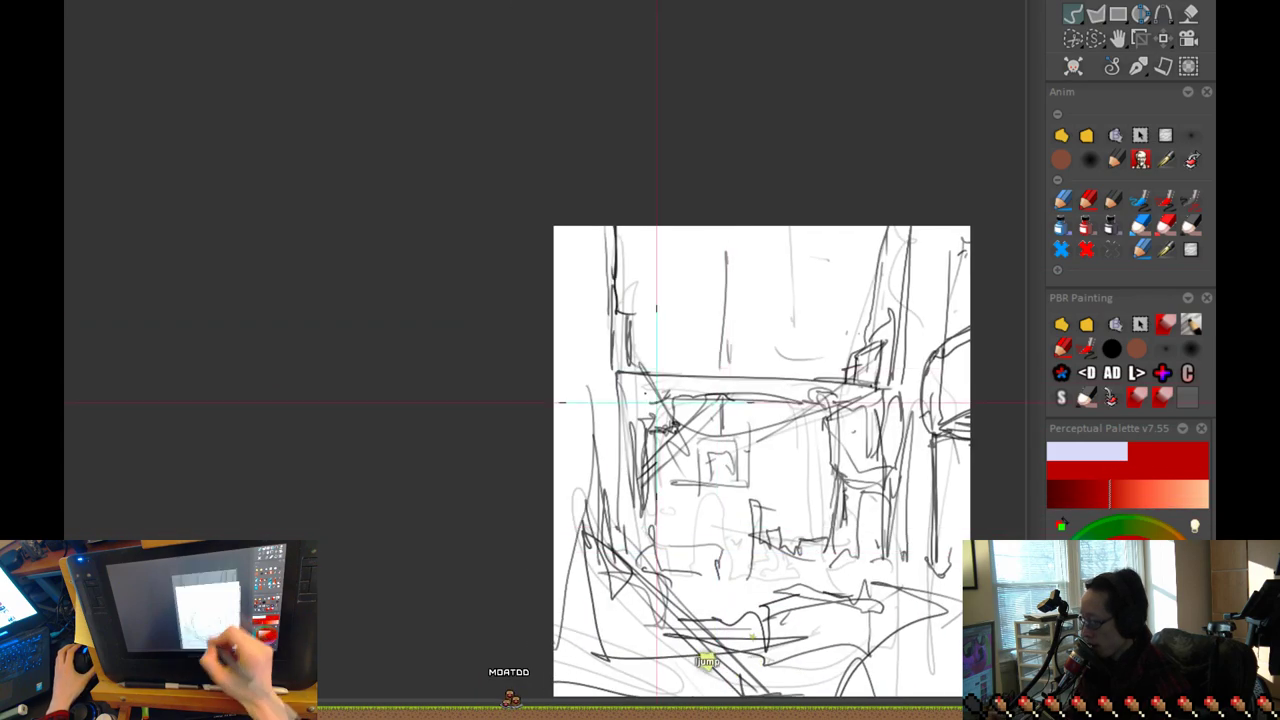
drag(566, 231, 569, 338)
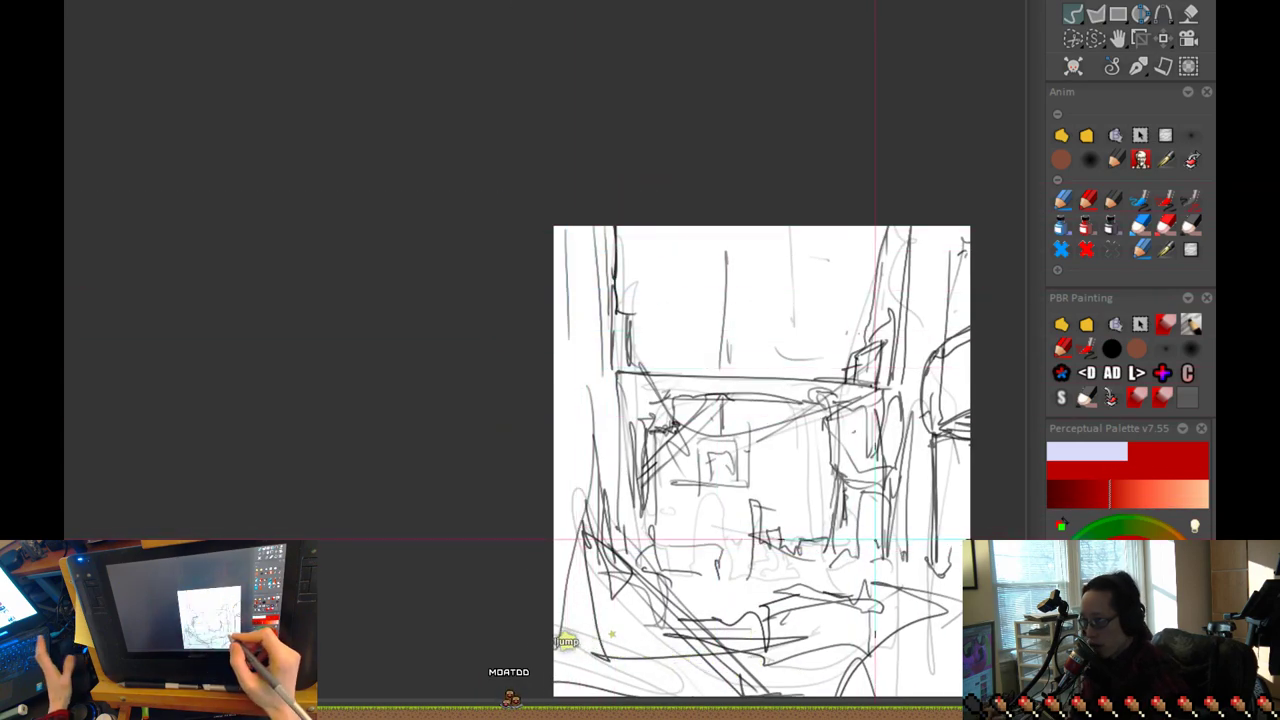
Step: Fill the opening between the posts with jagged background shapes, horizontal shelf lines and upright block edges
drag(889, 588, 843, 528)
scroll(743, 474, up, 5)
mouse_move(668, 362)
mouse_down()
mouse_move(858, 368)
mouse_move(723, 266)
mouse_move(729, 349)
mouse_move(829, 229)
mouse_move(758, 295)
mouse_move(745, 330)
mouse_move(711, 302)
mouse_up()
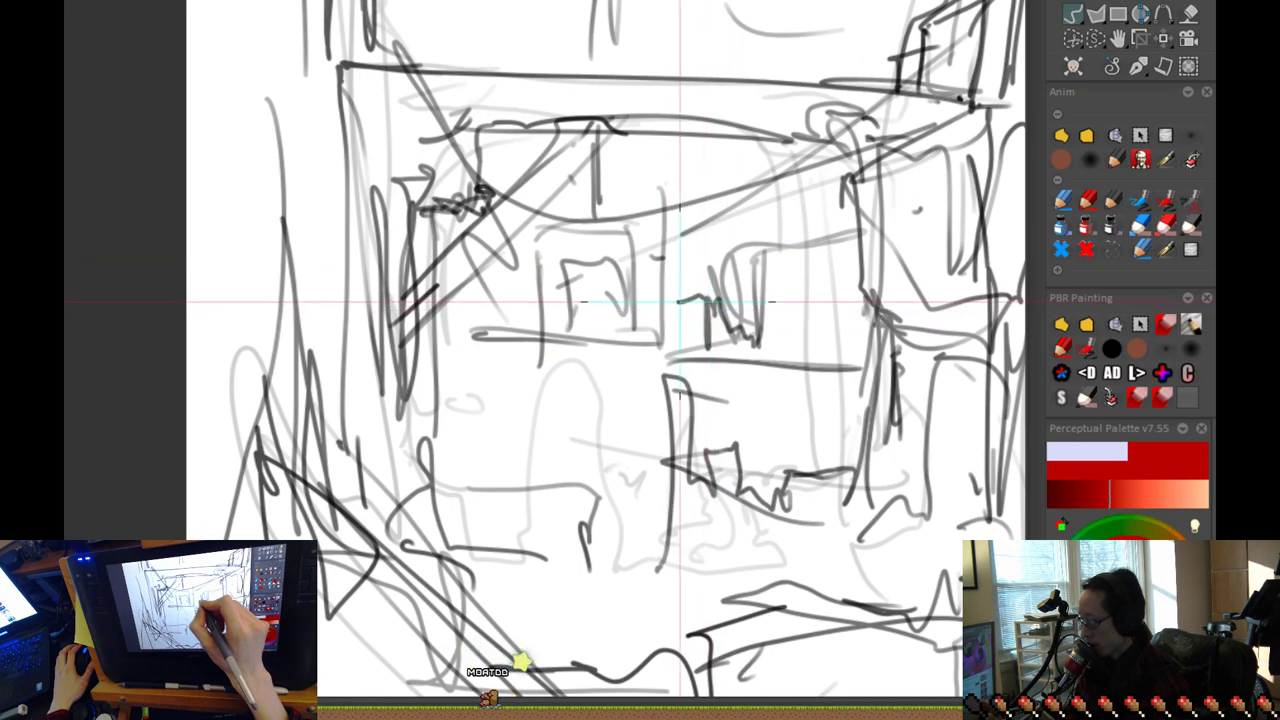
scroll(680, 300, down, 2)
mouse_move(663, 377)
mouse_down()
mouse_move(524, 376)
mouse_move(578, 388)
mouse_up()
mouse_move(620, 450)
mouse_down()
mouse_move(579, 351)
mouse_move(579, 490)
mouse_up()
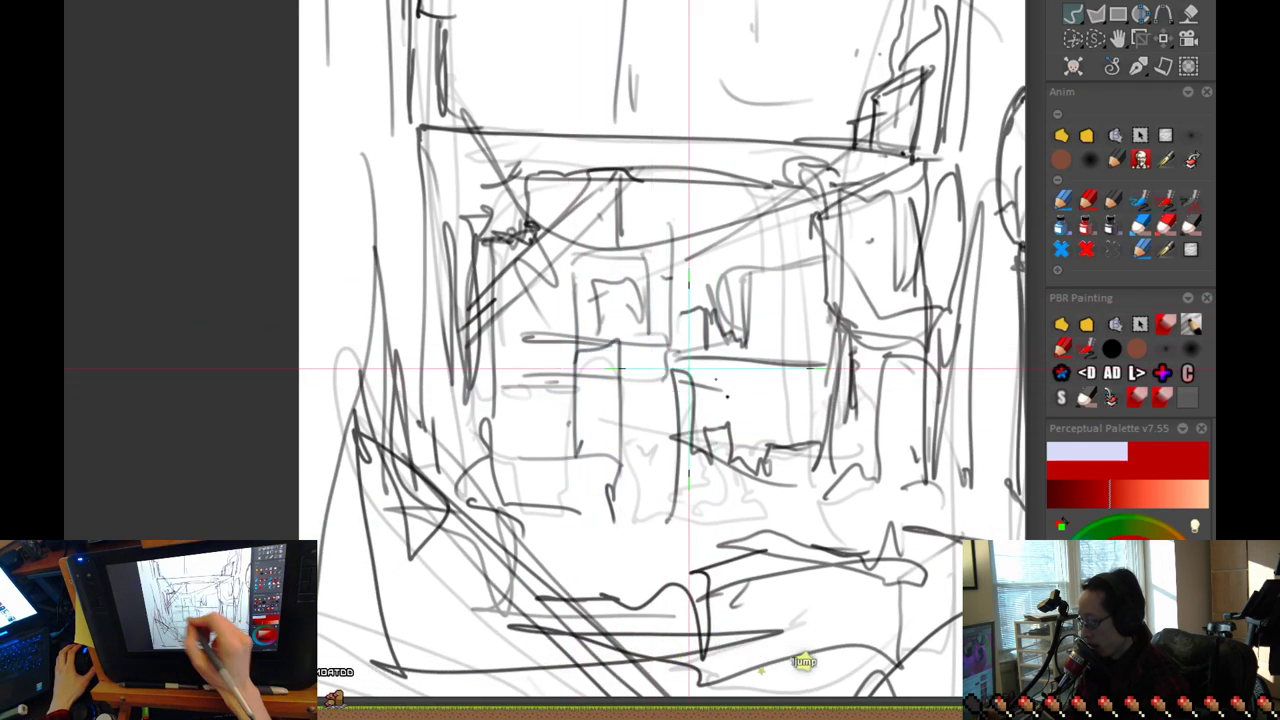
Step: Add a curved brace with diagonal strokes at the upper right, and short overlapping strokes at the right column's top
scroll(598, 540, down, 5)
drag(777, 445, 825, 349)
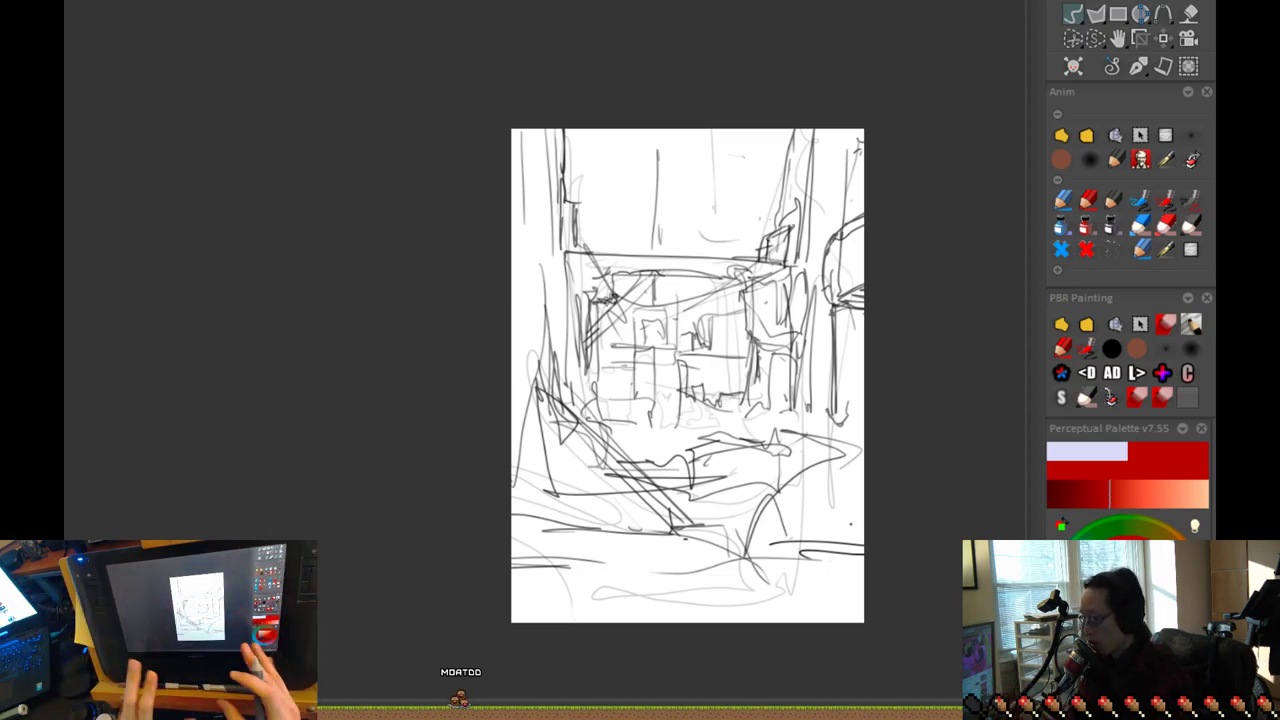
scroll(780, 258, up, 3)
mouse_move(805, 240)
mouse_down()
mouse_move(792, 424)
mouse_move(748, 296)
mouse_move(684, 244)
mouse_move(760, 303)
mouse_move(672, 253)
mouse_up()
key(ctrl+z)
mouse_move(672, 227)
mouse_down()
mouse_move(755, 289)
mouse_move(751, 277)
mouse_up()
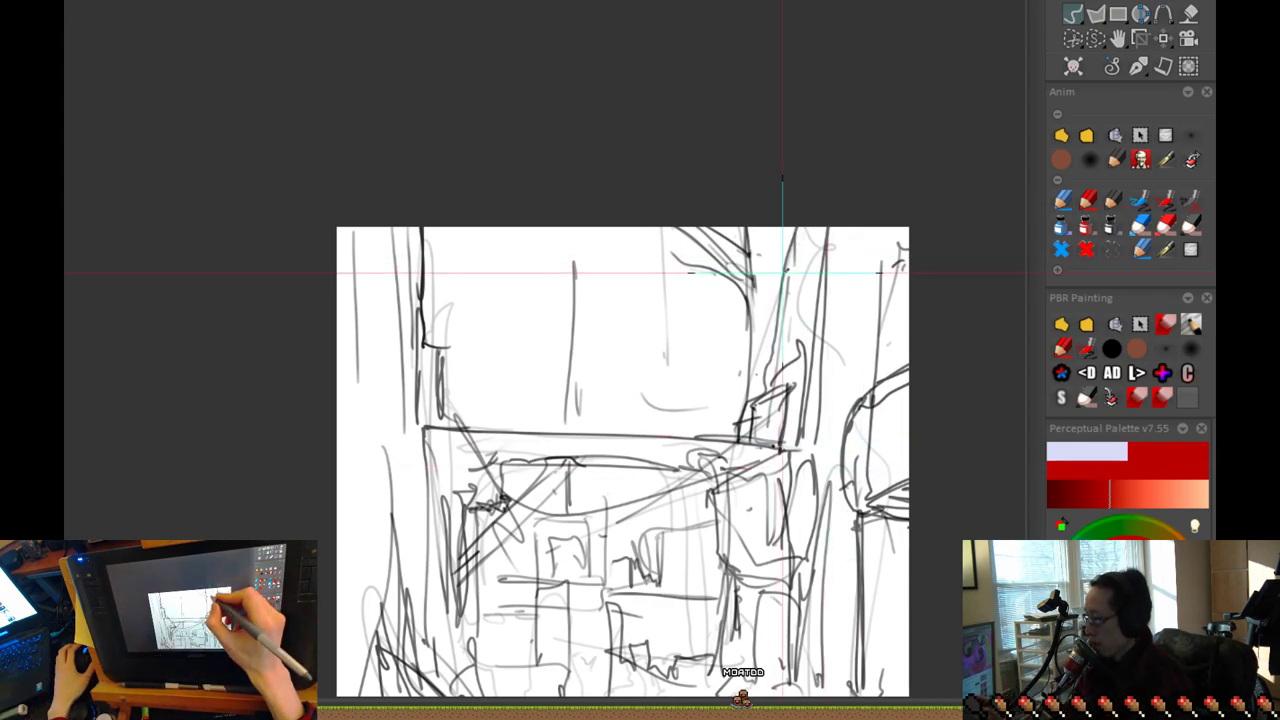
mouse_move(786, 228)
mouse_down()
mouse_move(837, 279)
mouse_move(847, 234)
mouse_move(838, 284)
mouse_up()
Step: Draw a long, slightly sloping line between the columns just above the crossbar
scroll(835, 390, down, 1)
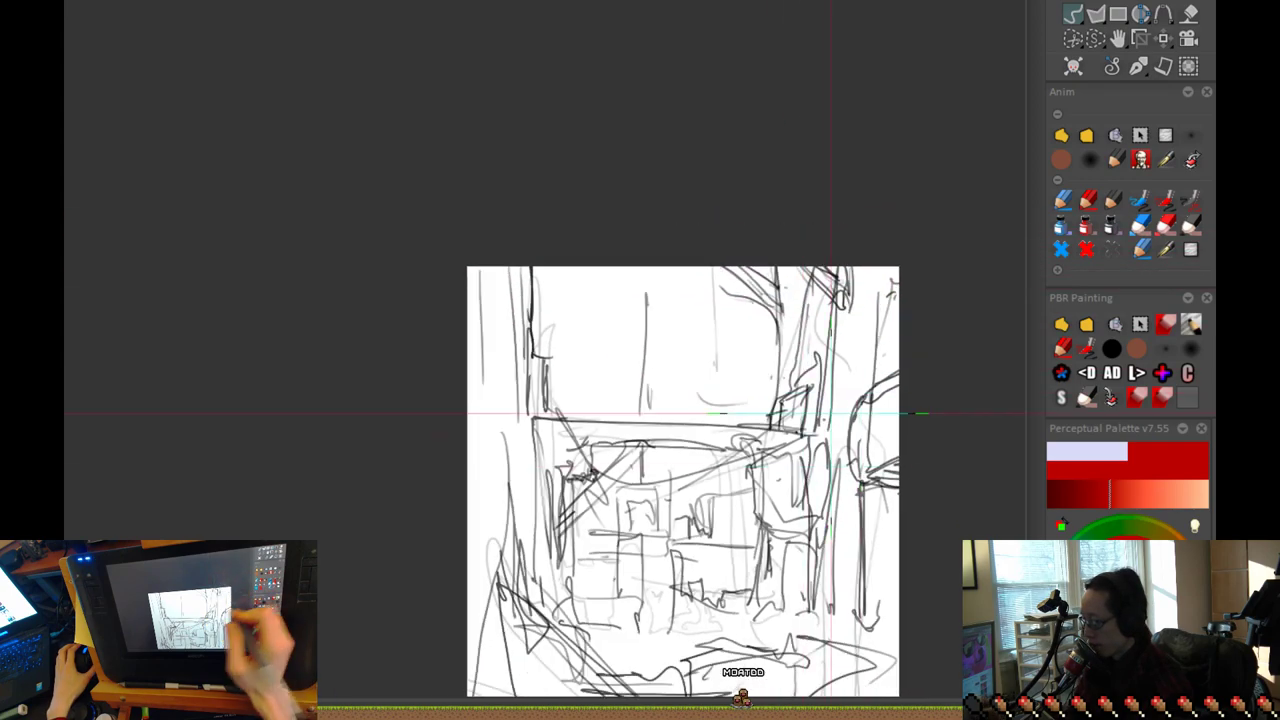
drag(820, 570, 812, 449)
drag(768, 280, 538, 271)
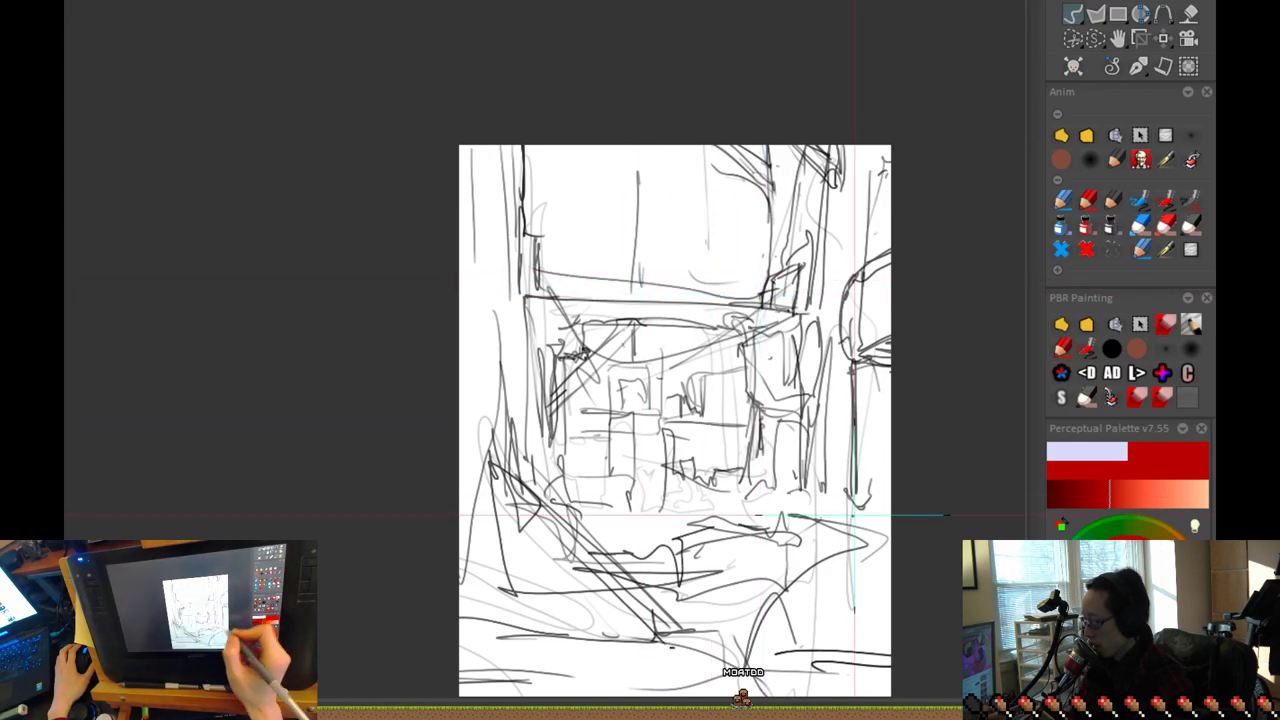
drag(837, 566, 821, 524)
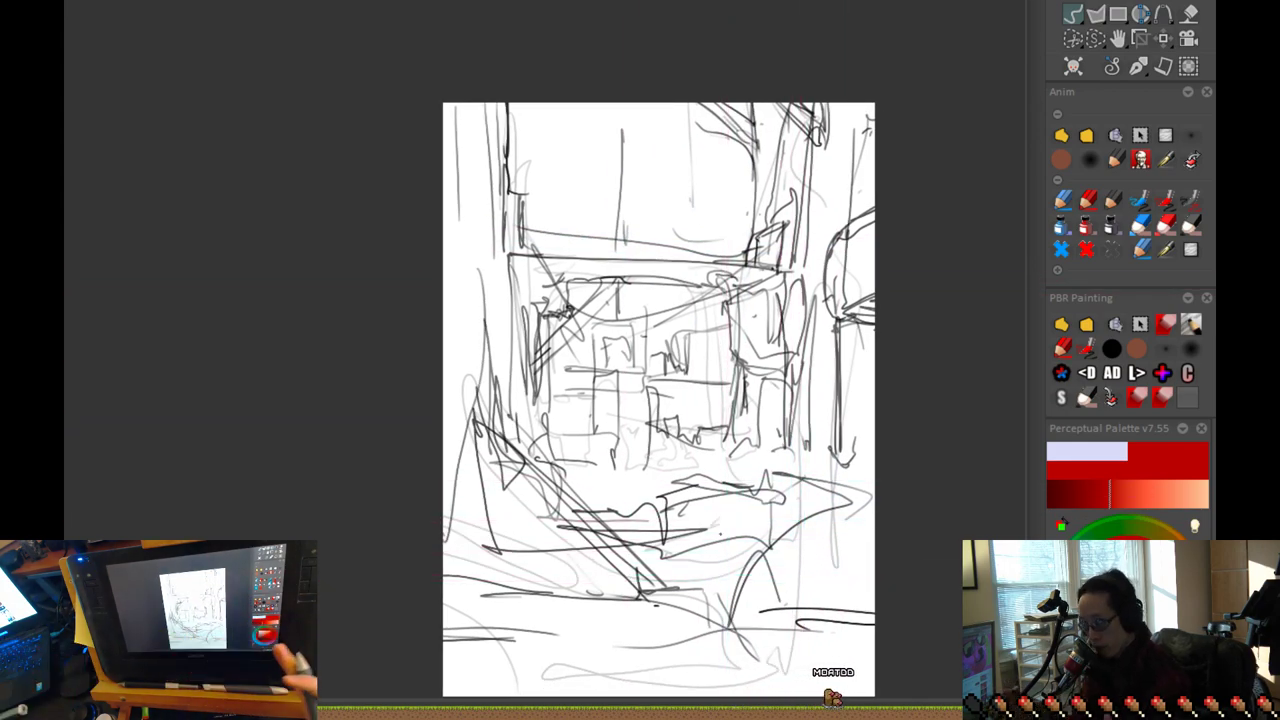
Step: Draw an upright rectangular frame with doubled edges around the small arched opening in the left half of the background
scroll(611, 314, up, 4)
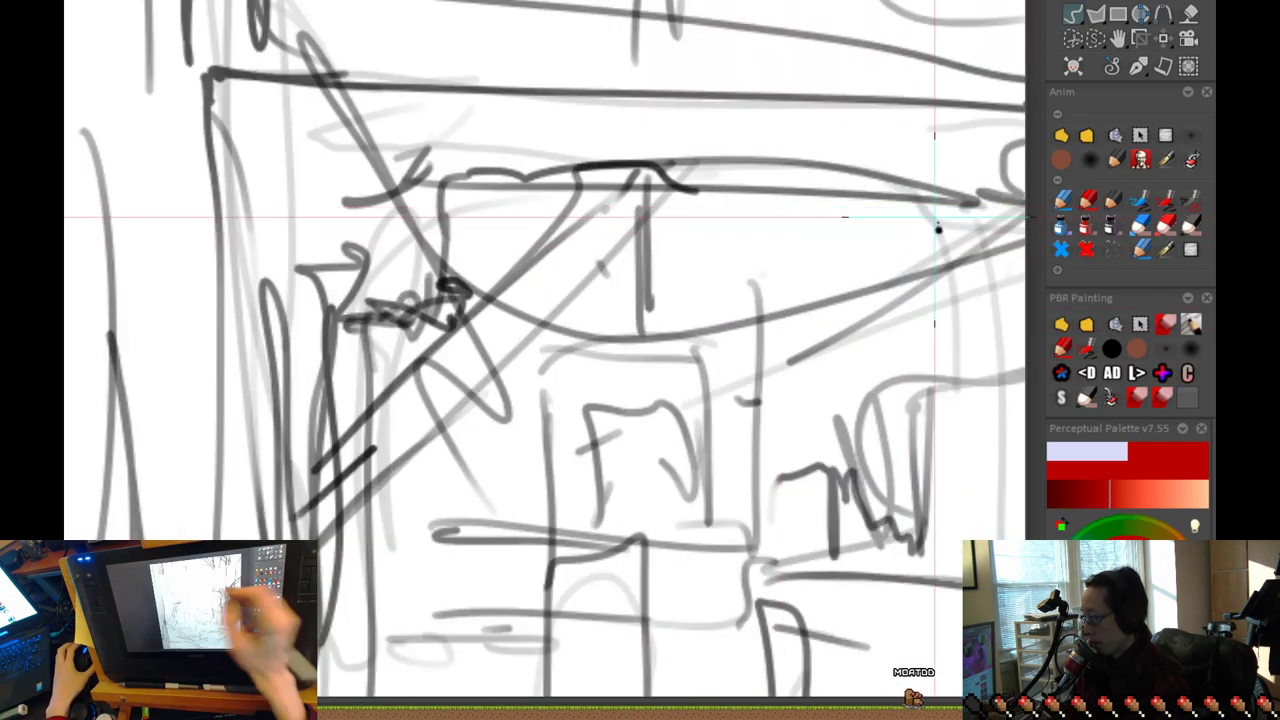
drag(676, 394, 687, 510)
mouse_move(590, 372)
mouse_down()
mouse_move(678, 394)
mouse_move(573, 508)
mouse_up()
drag(562, 382, 560, 532)
mouse_move(592, 374)
mouse_down()
mouse_move(692, 379)
mouse_move(680, 534)
mouse_move(606, 528)
mouse_up()
drag(635, 515, 674, 516)
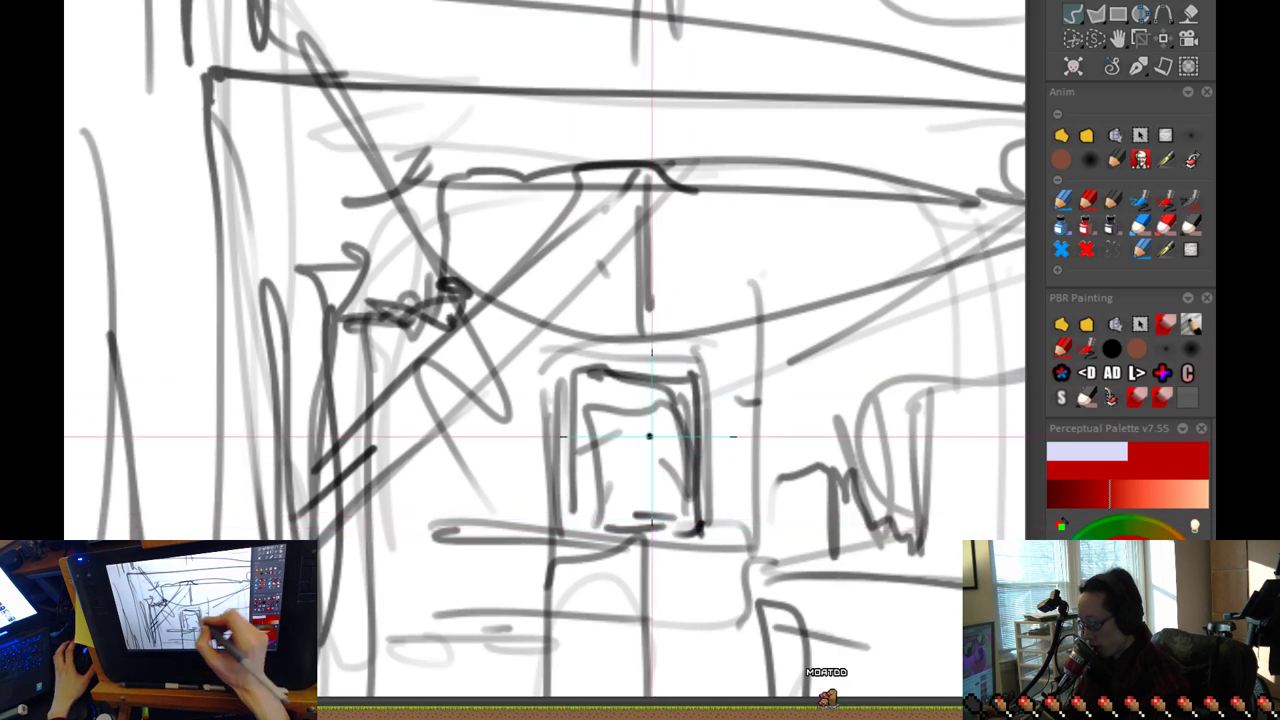
mouse_move(735, 375)
mouse_down()
mouse_move(495, 545)
mouse_move(772, 500)
mouse_up()
drag(909, 486, 664, 557)
drag(874, 603, 680, 490)
key(ctrl+z)
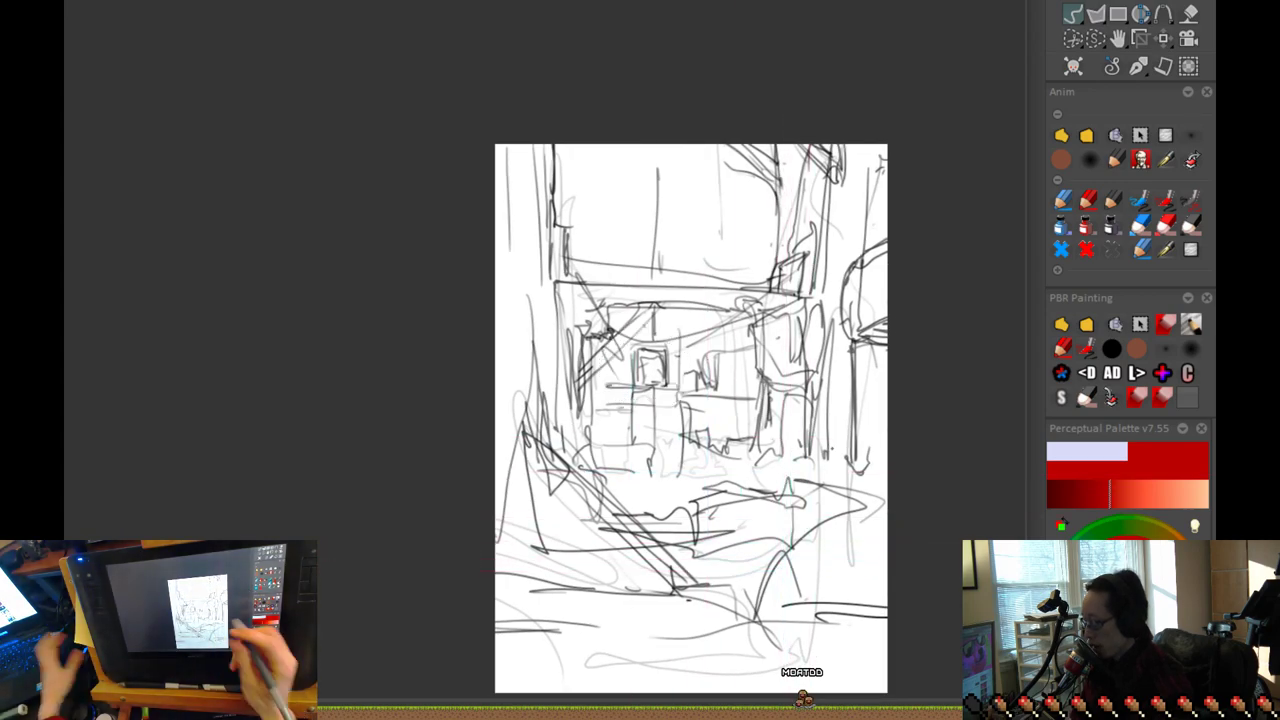
Step: Draw a dark ledge under the framed window with several vertical support lines running down from it
scroll(672, 435, up, 2)
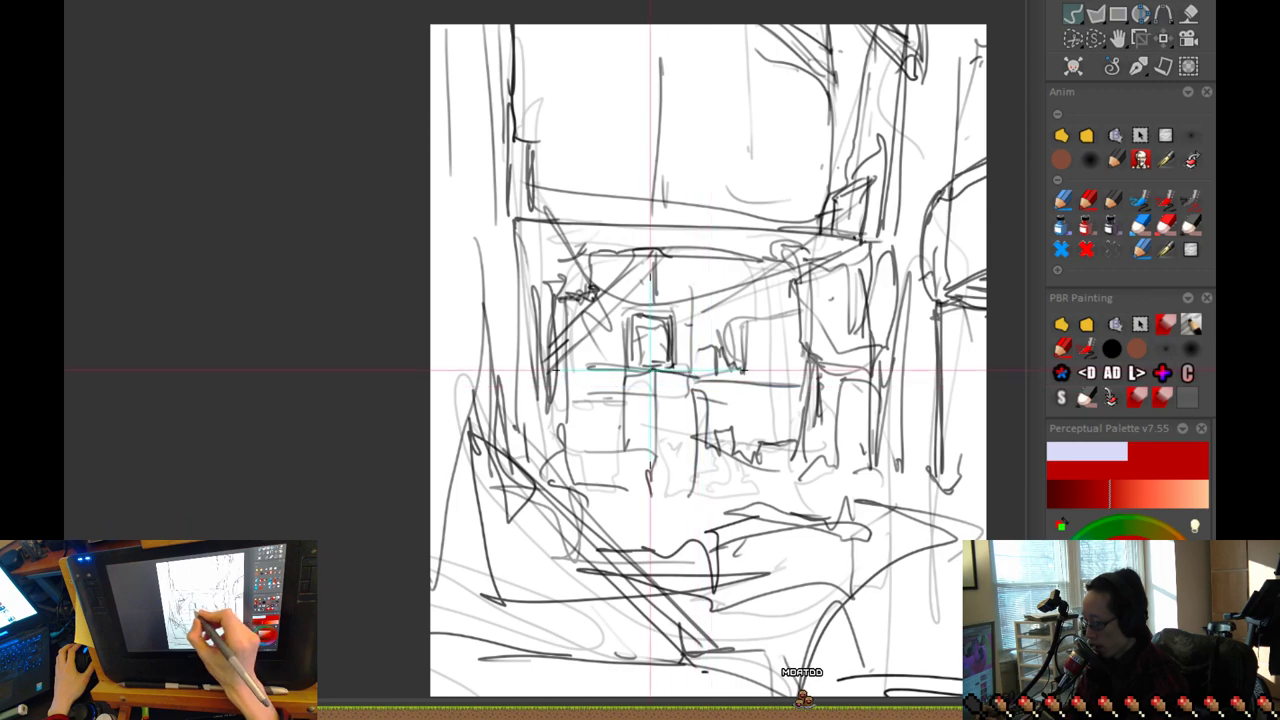
mouse_move(626, 376)
mouse_down()
mouse_move(695, 370)
mouse_move(703, 432)
mouse_up()
drag(704, 373, 698, 479)
mouse_move(650, 374)
mouse_down()
mouse_move(653, 498)
mouse_move(671, 490)
mouse_up()
drag(690, 376, 693, 471)
key(ctrl+z)
key(ctrl+z)
drag(643, 376, 641, 447)
drag(635, 376, 624, 449)
scroll(766, 482, down, 1)
scroll(790, 458, down, 2)
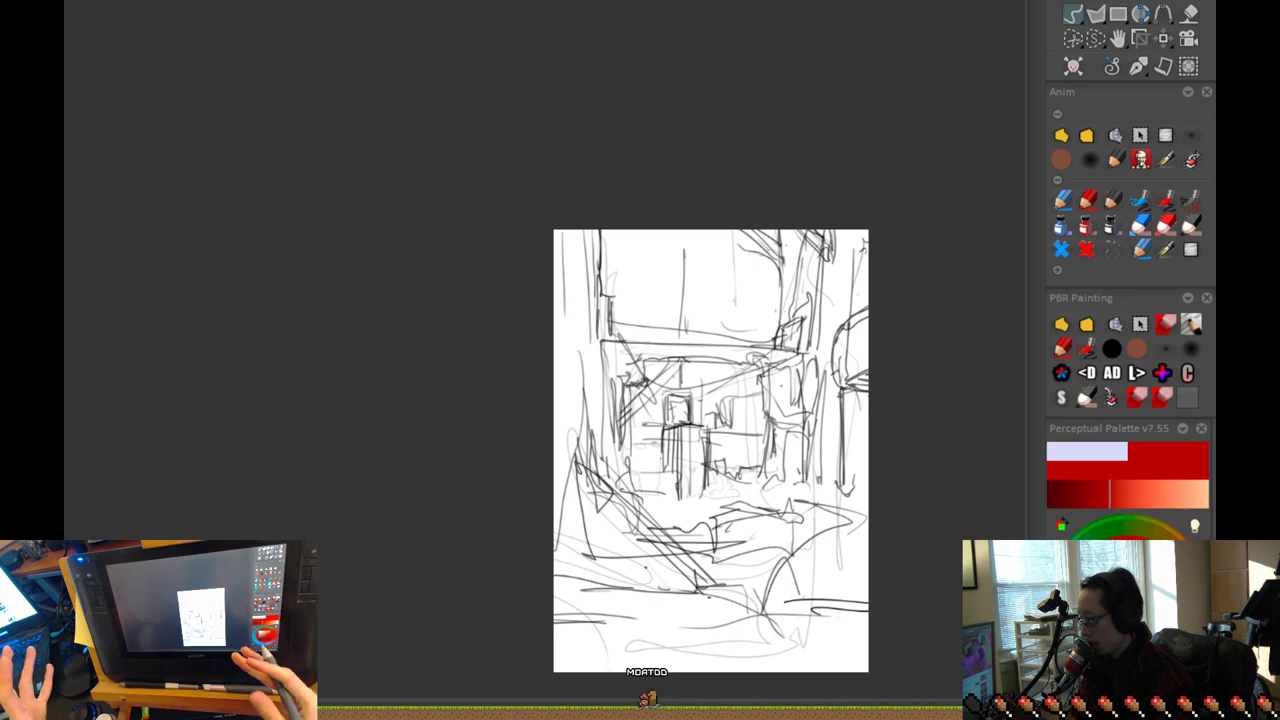
Step: Add a diagonal brace from the left column down to the framed window's ledge, with steep strokes along the column
scroll(666, 370, up, 2)
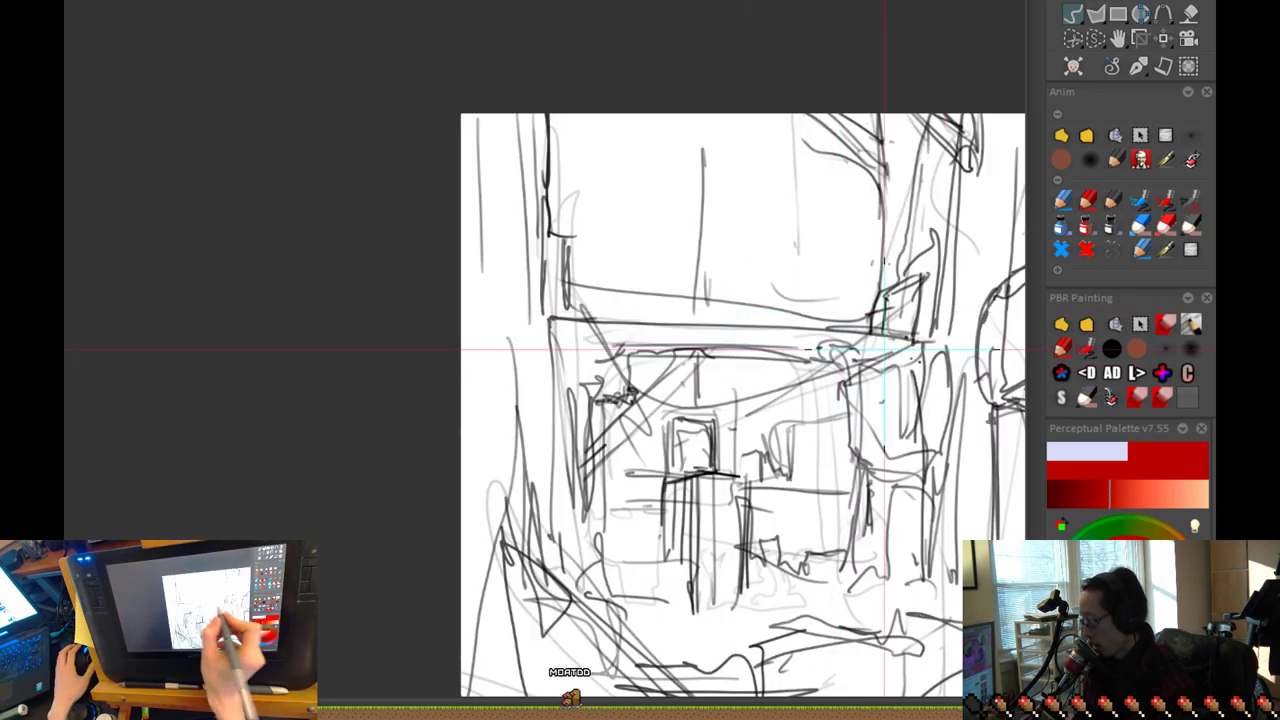
scroll(877, 442, down, 1)
drag(875, 443, 779, 410)
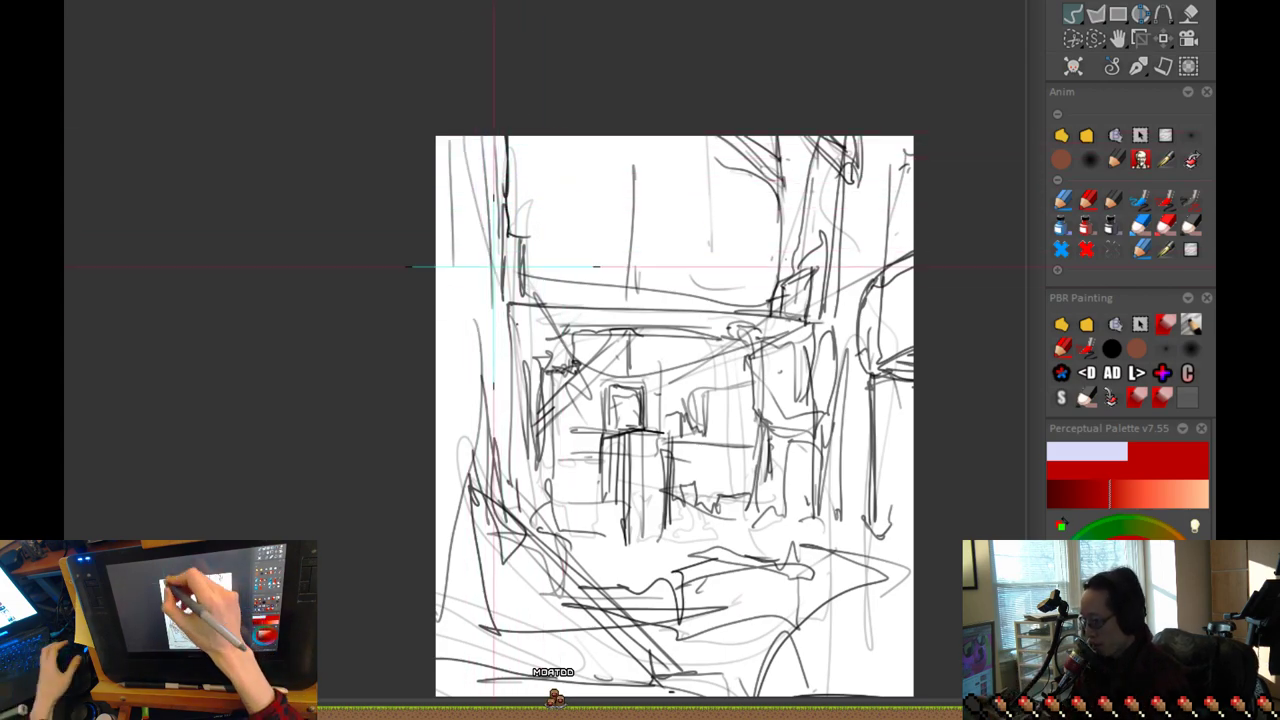
drag(523, 275, 608, 437)
mouse_move(640, 300)
mouse_down()
mouse_move(775, 457)
mouse_move(643, 517)
mouse_up()
key(ctrl+z)
key(minus)
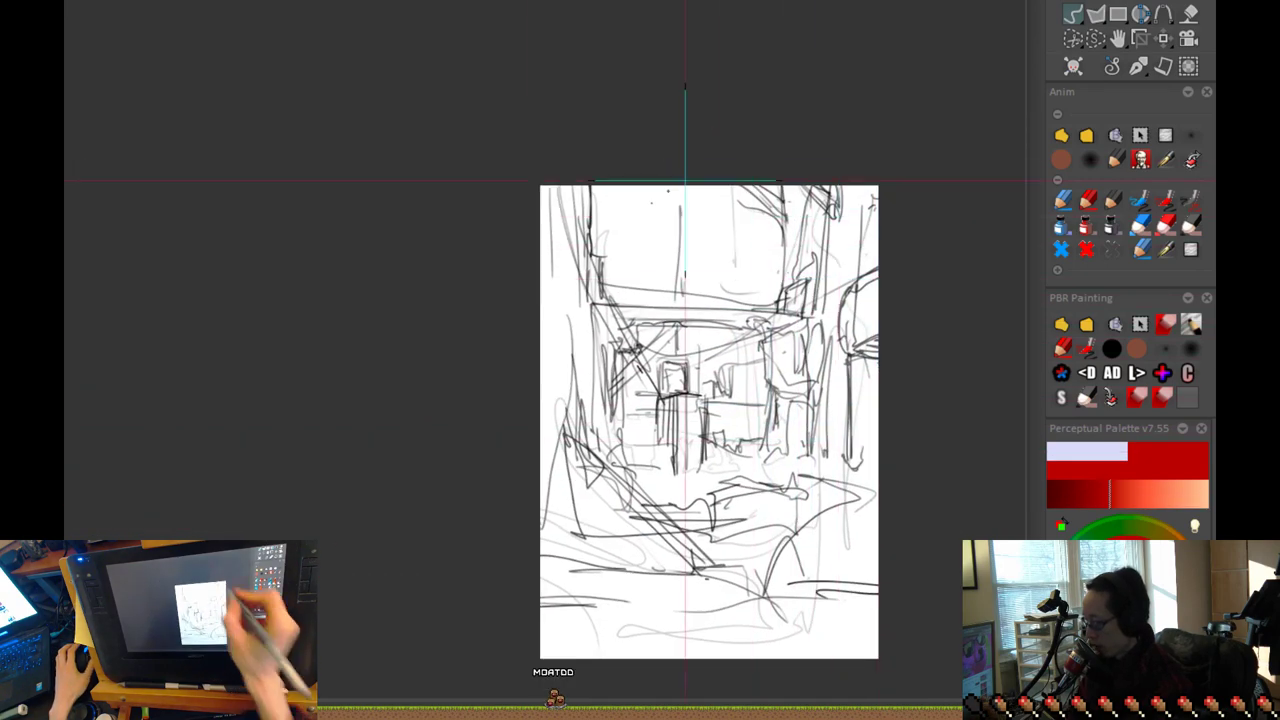
Step: Try a large spiral centred on the framed window across the sketch
drag(744, 390, 692, 354)
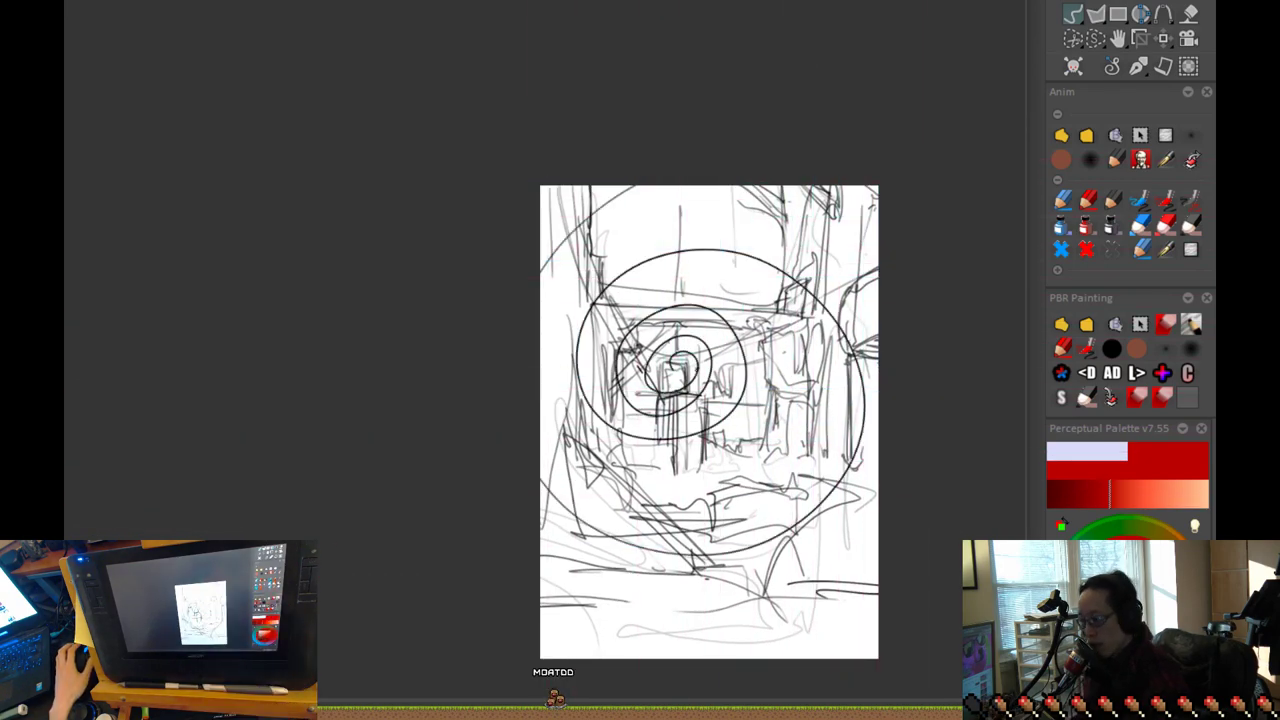
key(ctrl+z)
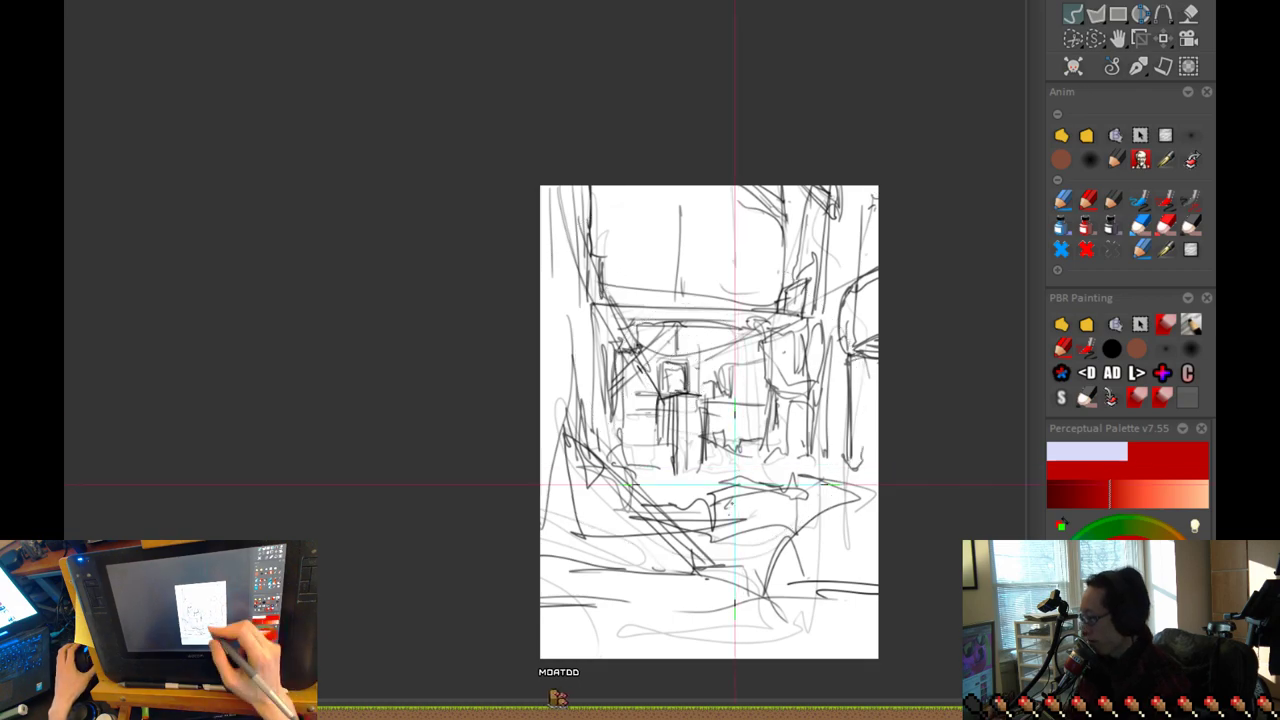
key(plus)
key(ctrl+z)
Step: Sketch a flat-topped form with legs at the lower right, crossed strokes at the lower left and steep strokes on the left column
mouse_move(926, 423)
mouse_down()
mouse_move(836, 439)
mouse_move(836, 502)
mouse_up()
drag(844, 440, 873, 461)
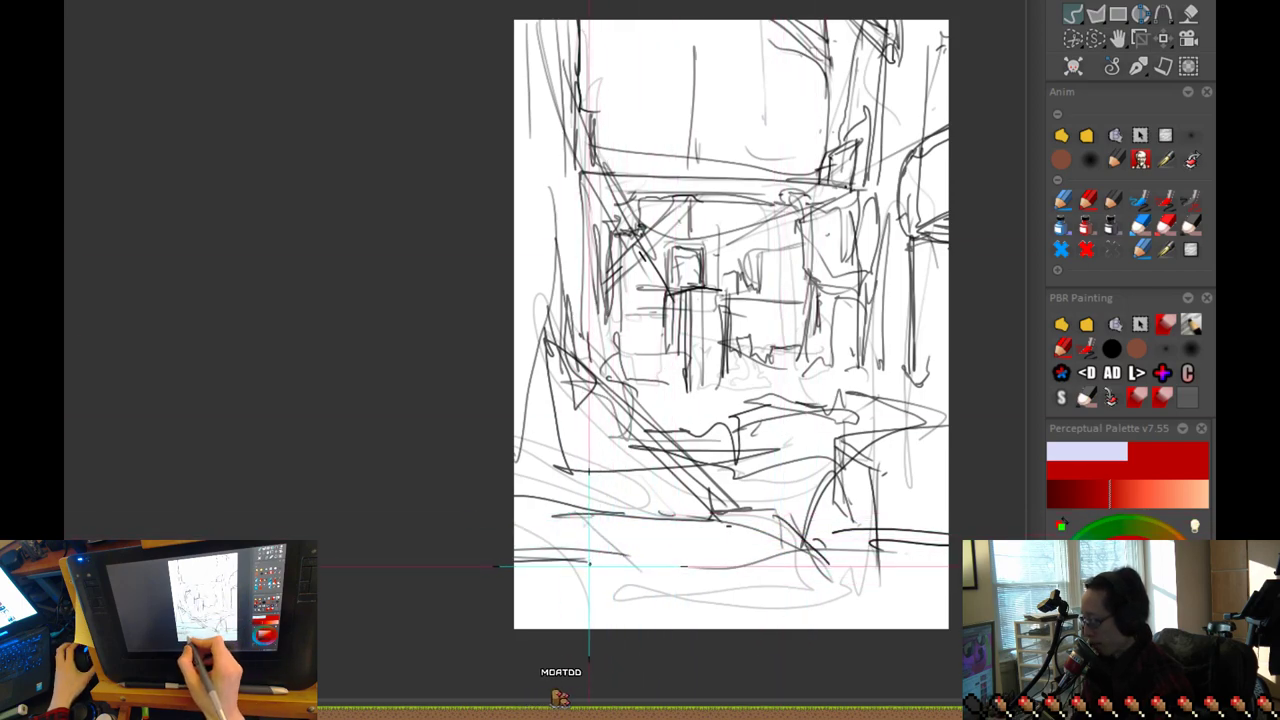
drag(564, 526, 519, 563)
drag(614, 337, 600, 460)
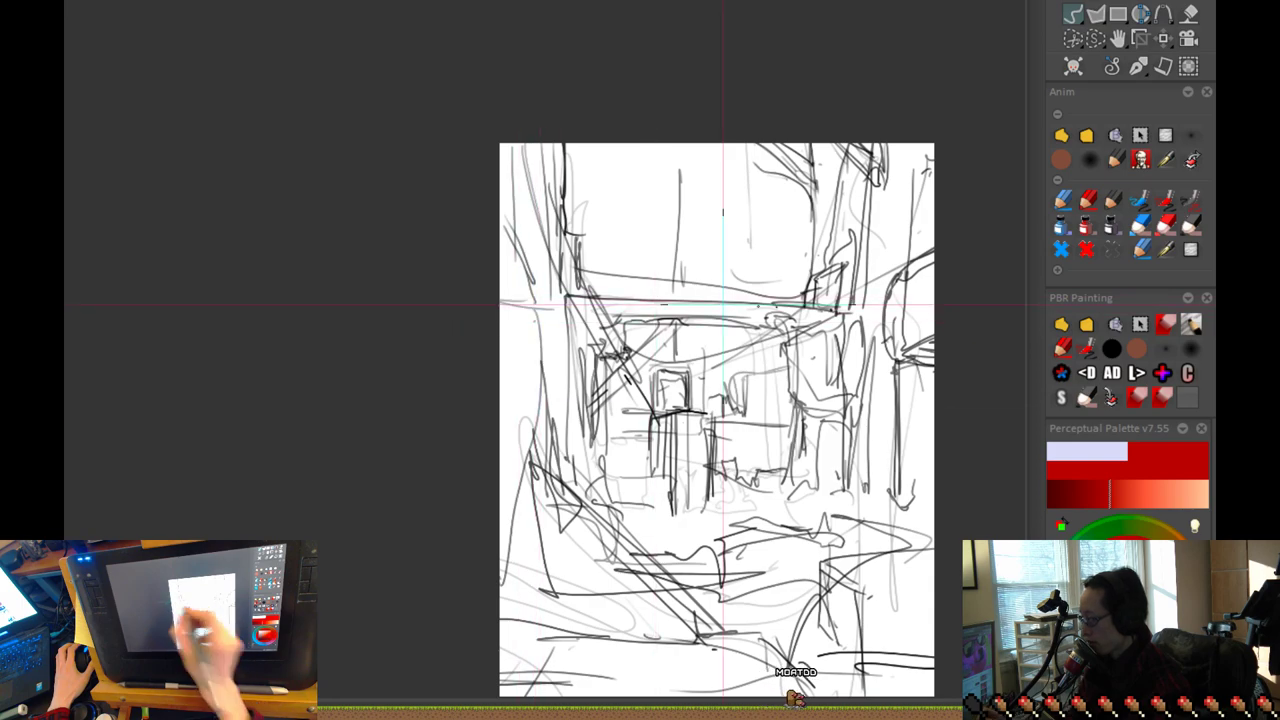
Step: Draw bumpy, rounded foliage outlines along the base of the background structures
scroll(955, 425, down, 2)
scroll(862, 455, up, 1)
drag(890, 404, 935, 338)
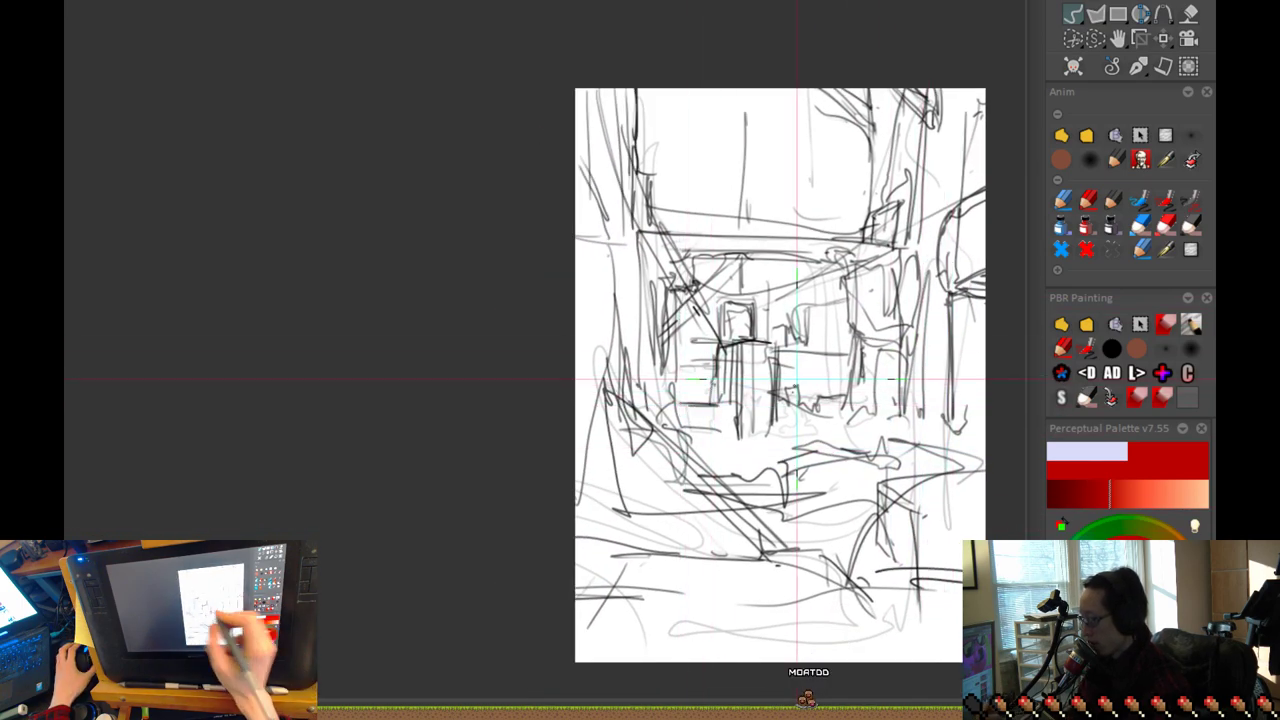
drag(714, 378, 649, 300)
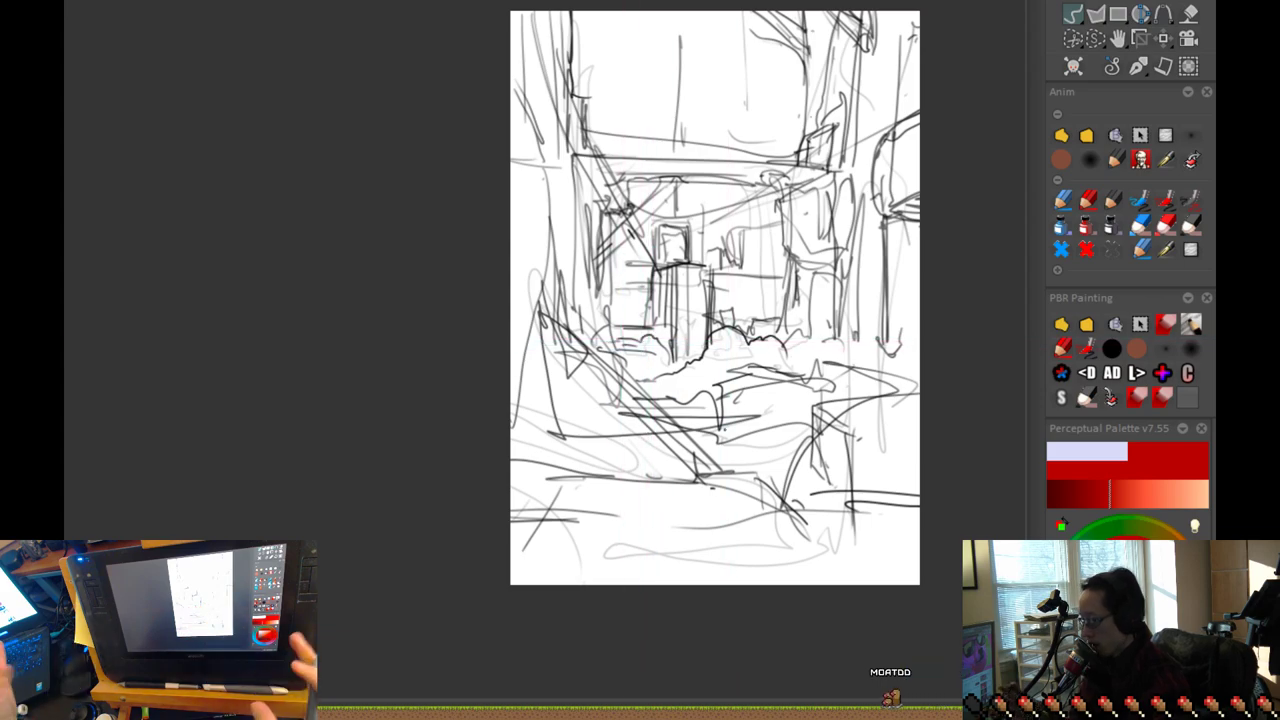
Step: Draw a hanging vertical pole with a short crossbar and diagonal hatching in the middle of the upper opening
drag(746, 215, 754, 434)
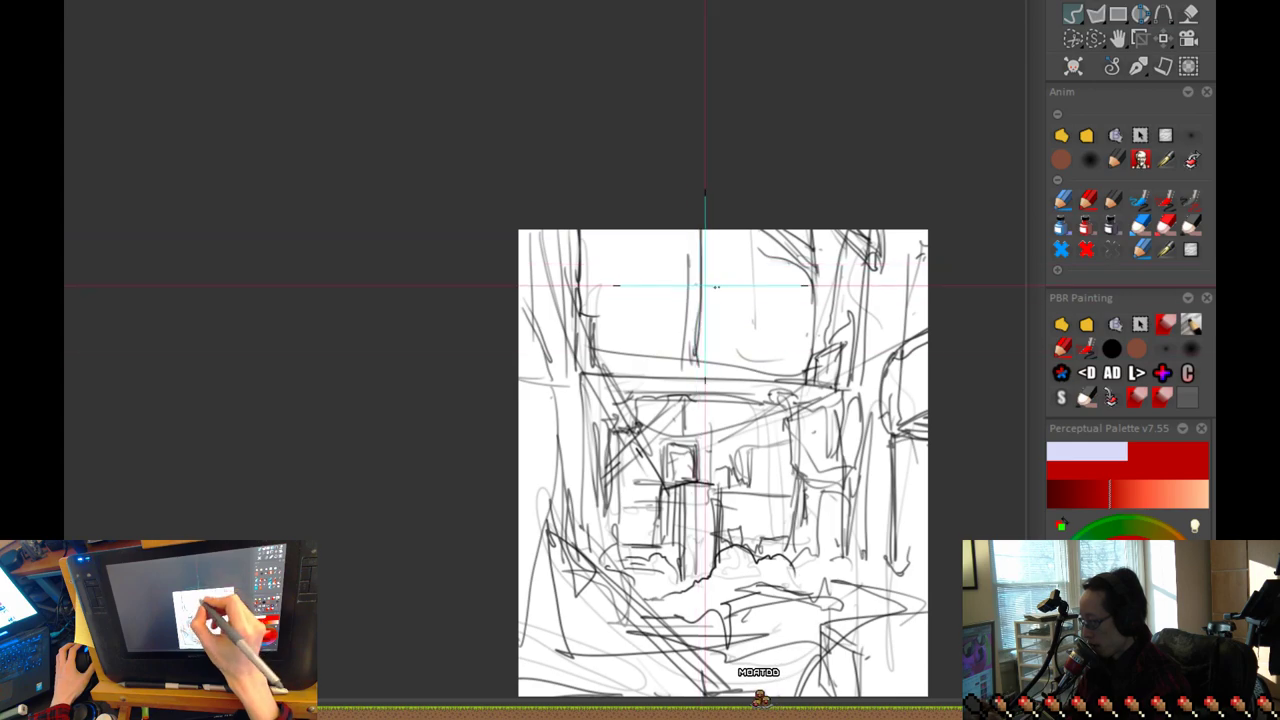
drag(720, 275, 665, 276)
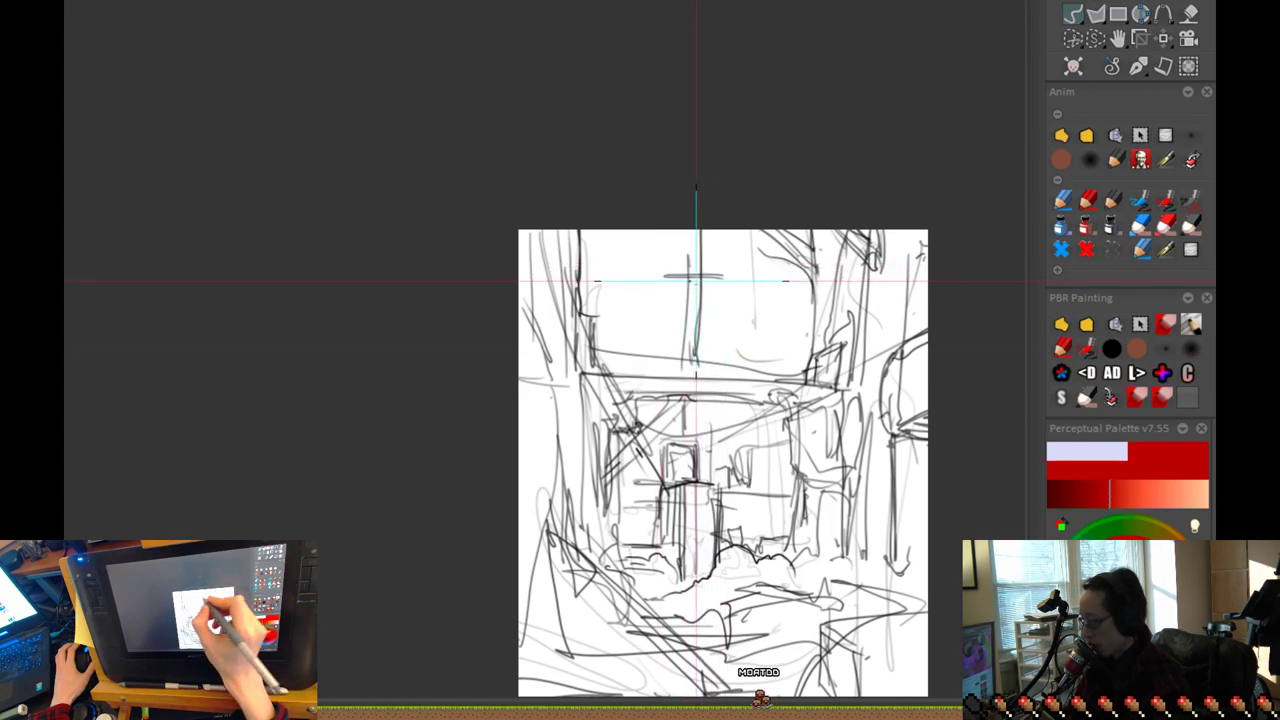
scroll(775, 484, down, 1)
drag(763, 490, 771, 408)
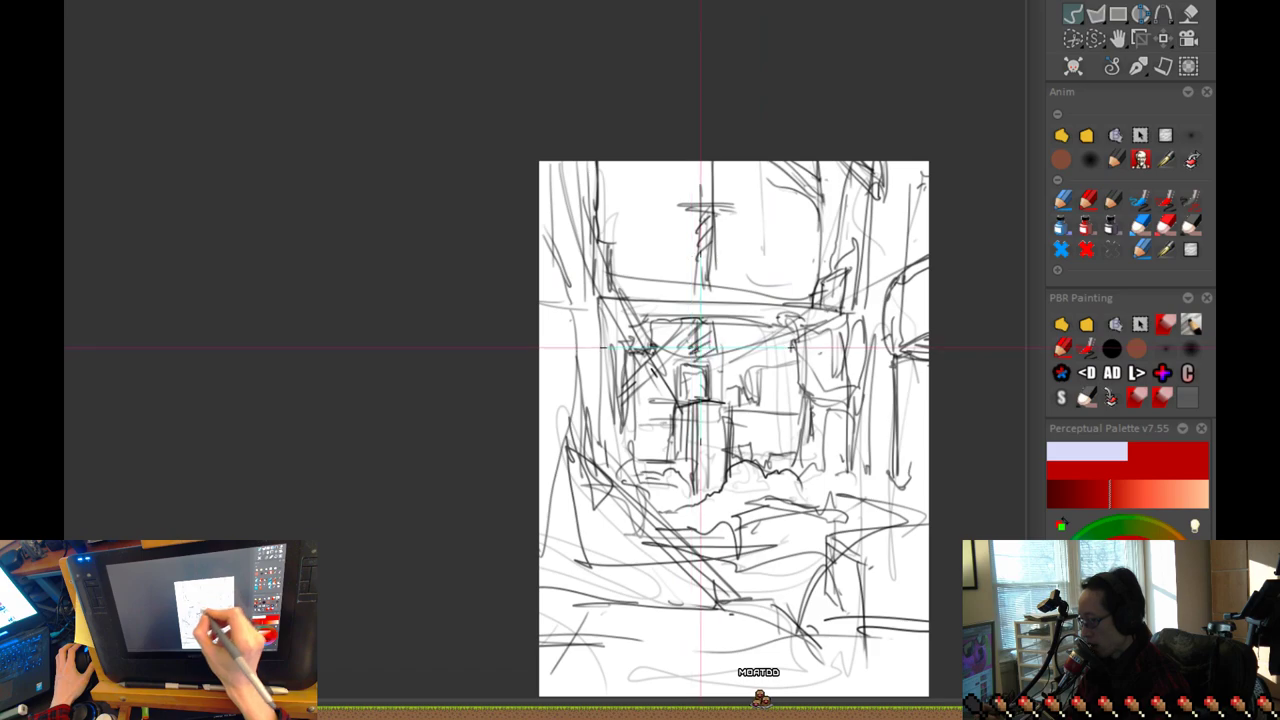
drag(799, 473, 806, 432)
Step: Add short strokes beside the framed window and extend the foliage outline along the ground in front of the background
scroll(671, 316, up, 3)
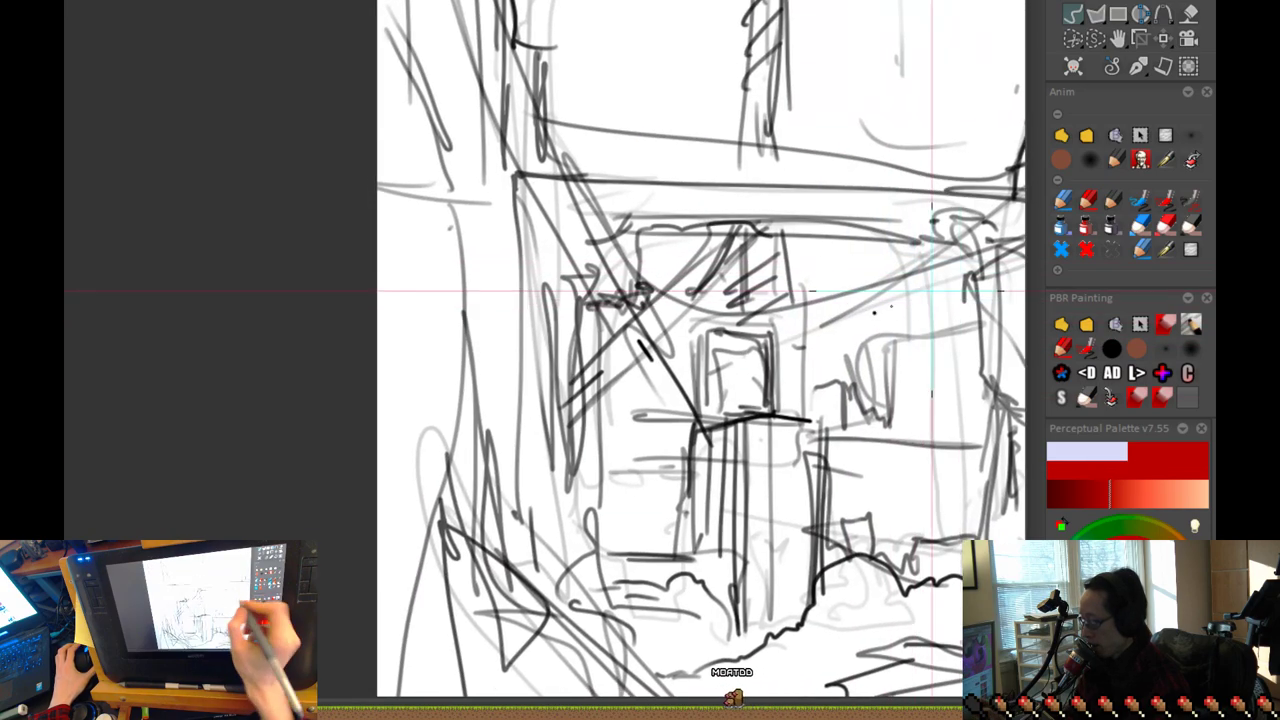
mouse_move(789, 414)
mouse_down()
mouse_move(786, 367)
mouse_move(777, 412)
mouse_up()
scroll(837, 626, down, 1)
drag(837, 626, 785, 437)
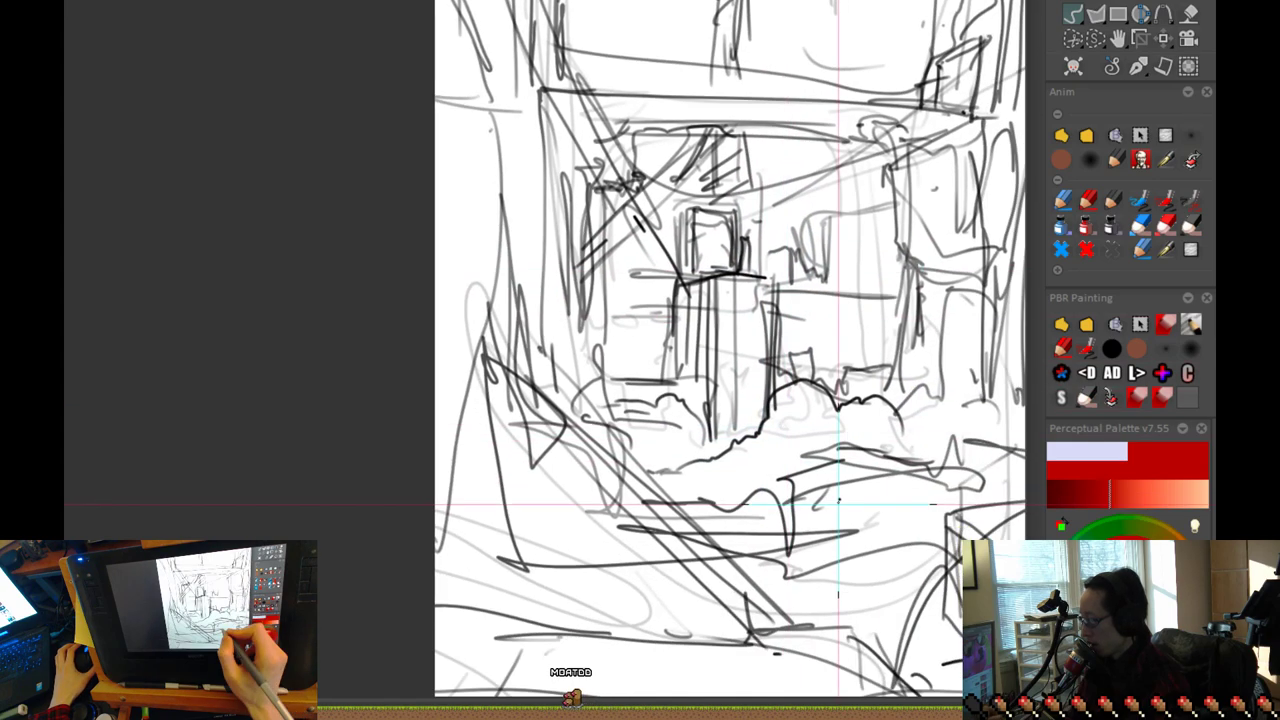
scroll(839, 504, down, 1)
drag(839, 504, 788, 457)
drag(664, 422, 598, 430)
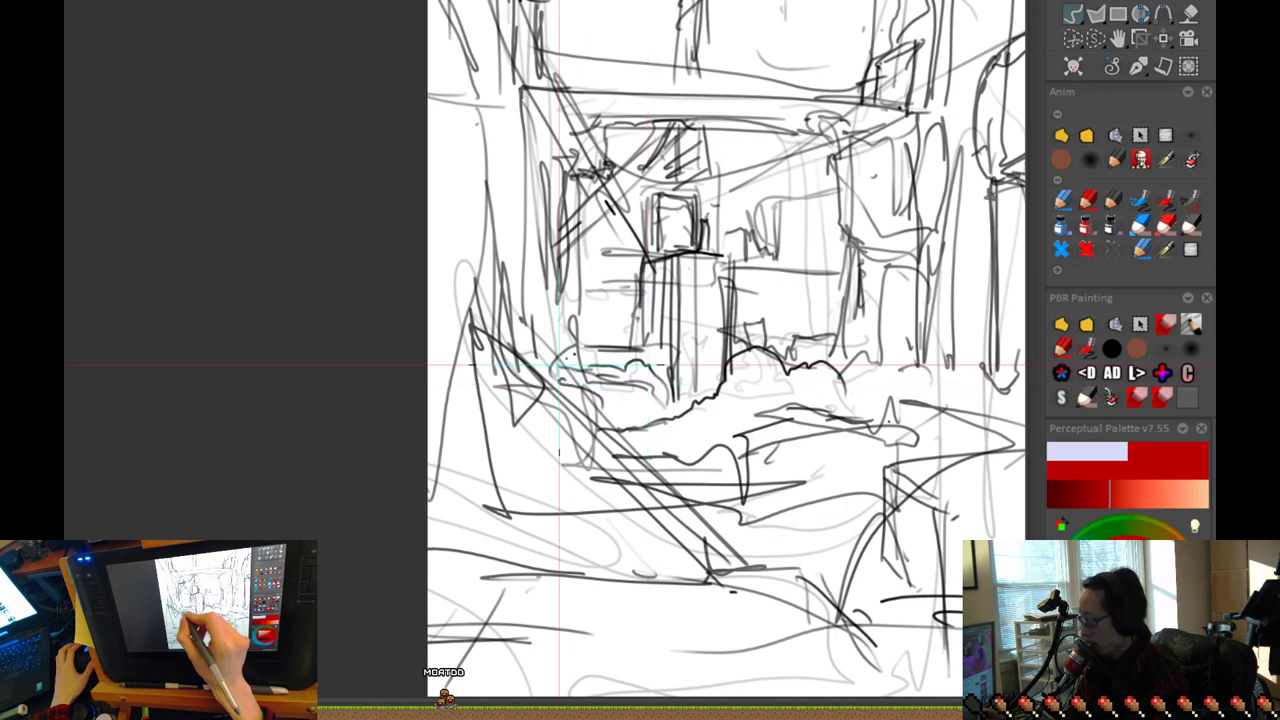
Step: Extend the flat-topped form at the lower right toward the page edge and add vertical strokes beneath it
scroll(763, 408, down, 1)
drag(763, 408, 751, 366)
drag(940, 500, 866, 503)
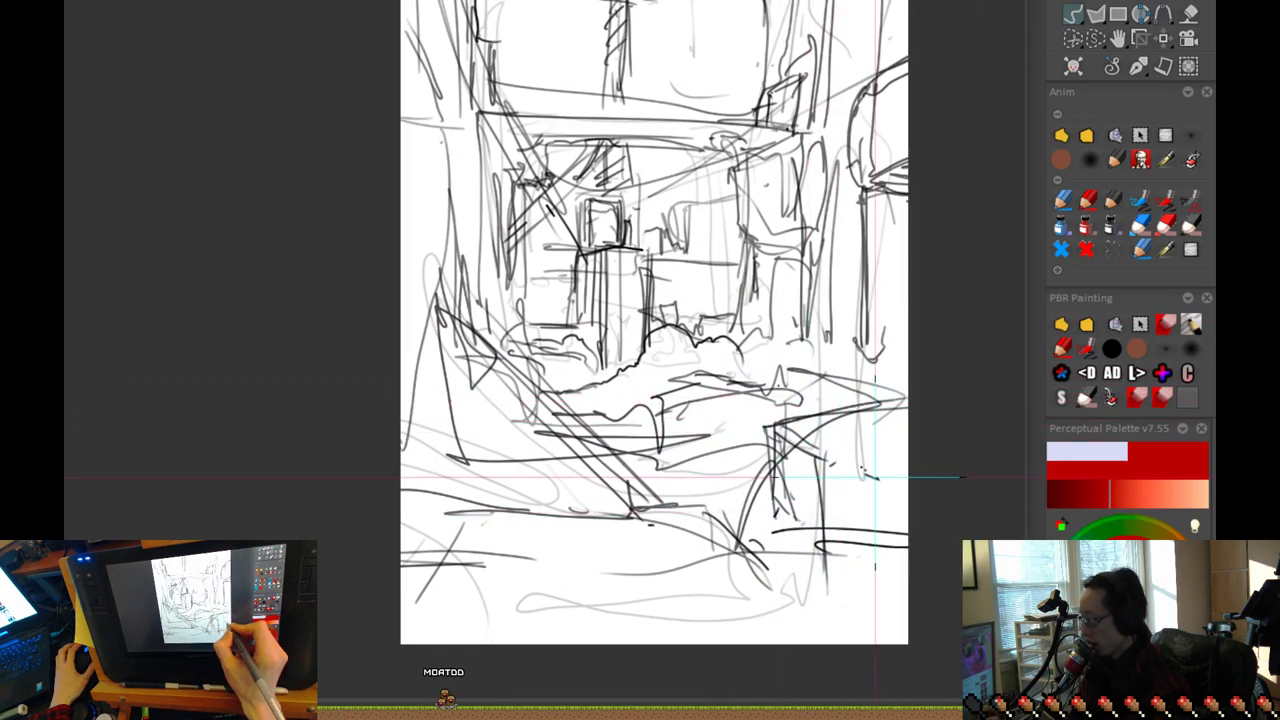
drag(845, 508, 846, 574)
mouse_move(868, 495)
mouse_down()
mouse_move(870, 574)
mouse_move(896, 622)
mouse_up()
scroll(922, 508, down, 2)
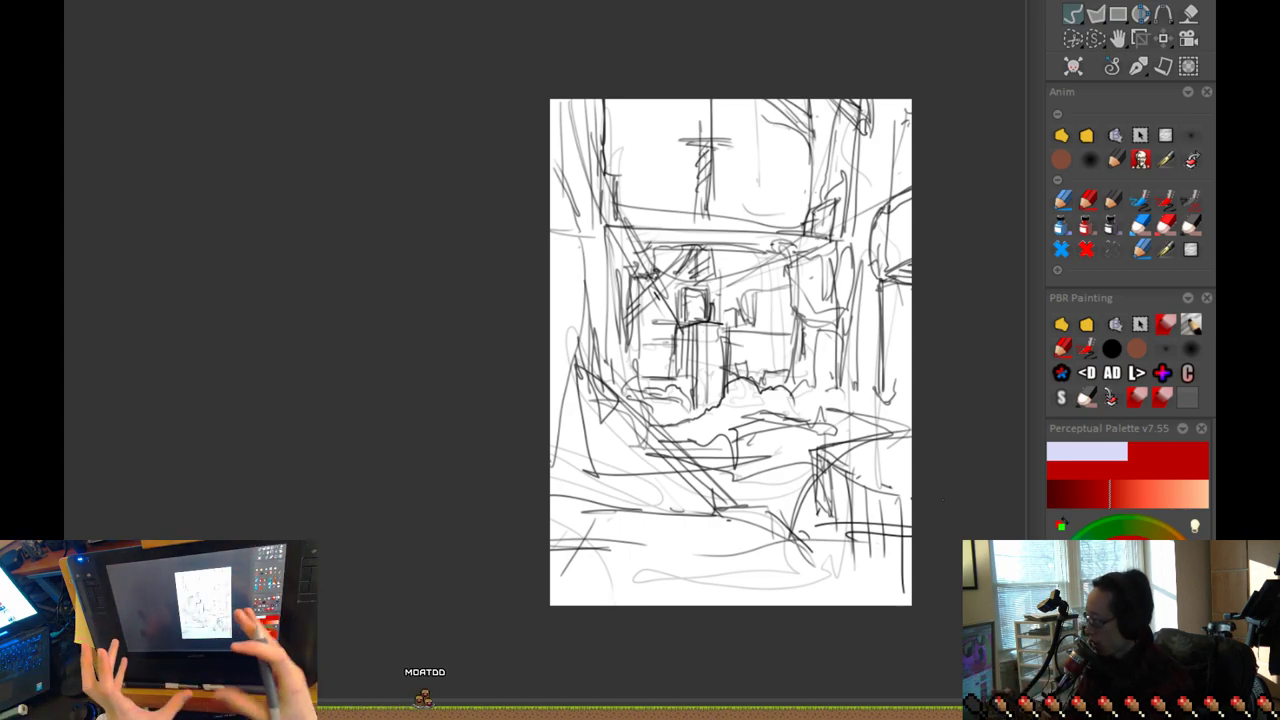
Step: Draw a wide, flat slab across the foreground at the page's bottom using long horizontal strokes
drag(595, 520, 723, 517)
drag(557, 551, 803, 556)
drag(567, 576, 790, 584)
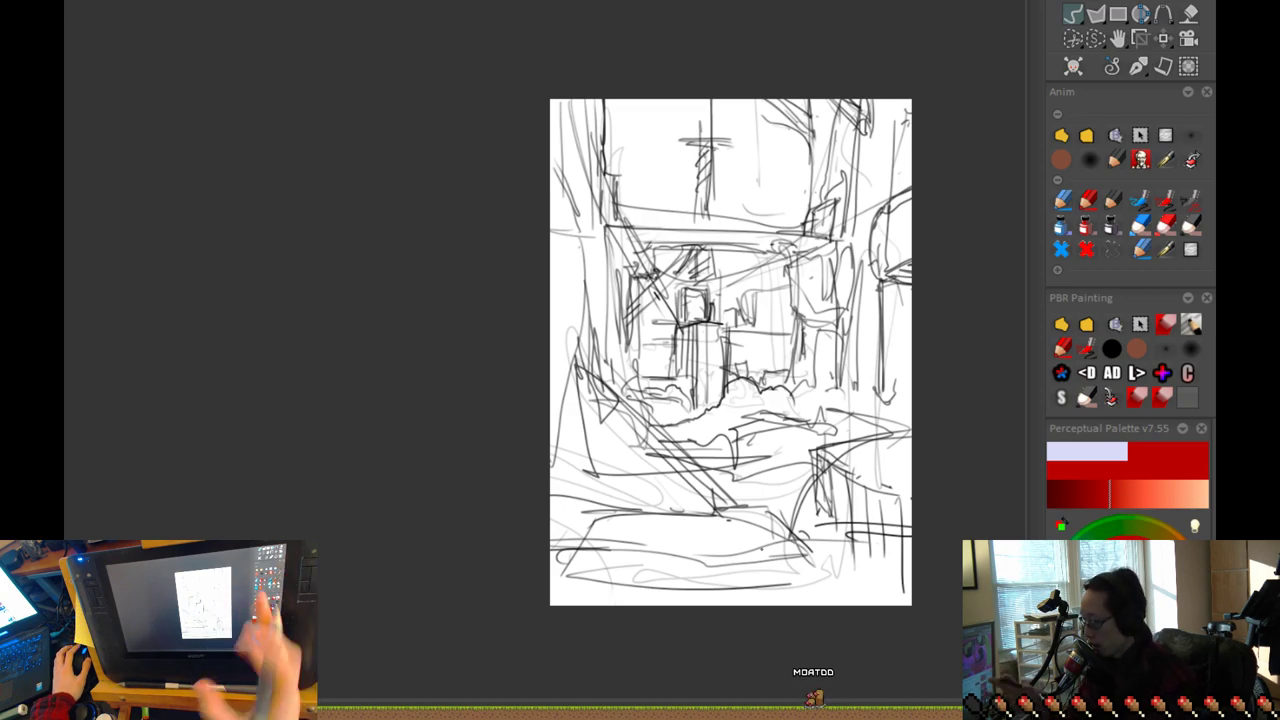
Step: Go to a blank page and sketch a central rectangle, vertical posts, a scribbled left wall and floor strokes radiating outward
key(Right)
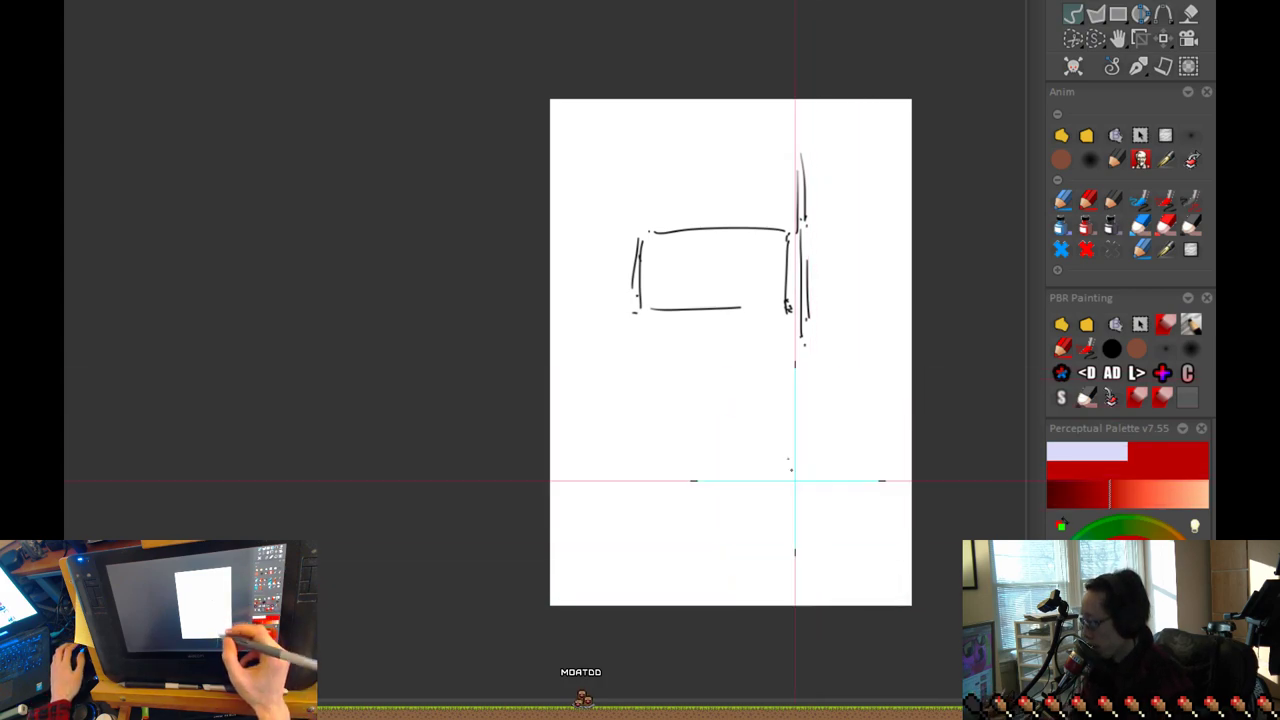
mouse_move(740, 318)
mouse_down()
mouse_move(706, 357)
mouse_move(660, 315)
mouse_move(600, 351)
mouse_move(724, 383)
mouse_move(710, 385)
mouse_move(782, 377)
mouse_move(593, 379)
mouse_move(744, 373)
mouse_move(788, 399)
mouse_move(722, 375)
mouse_move(674, 405)
mouse_move(570, 413)
mouse_move(557, 398)
mouse_move(583, 384)
mouse_move(585, 293)
mouse_move(551, 333)
mouse_move(543, 300)
mouse_move(550, 267)
mouse_move(591, 317)
mouse_move(599, 208)
mouse_move(587, 249)
mouse_move(548, 86)
mouse_move(561, 157)
mouse_move(602, 103)
mouse_move(574, 102)
mouse_move(586, 153)
mouse_move(613, 183)
mouse_move(602, 235)
mouse_up()
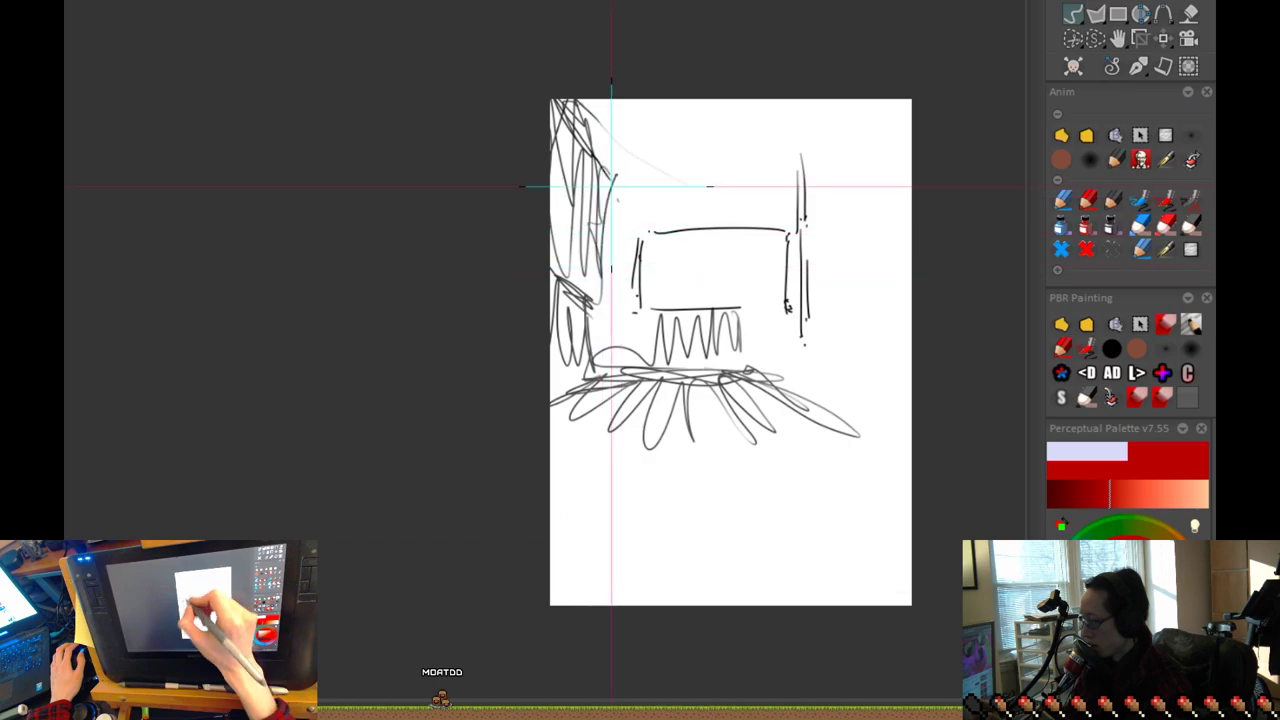
Step: Try two groups of large overlapping circles separated by pointed loops along the page's bottom edge
drag(814, 477, 818, 375)
scroll(891, 454, up, 4)
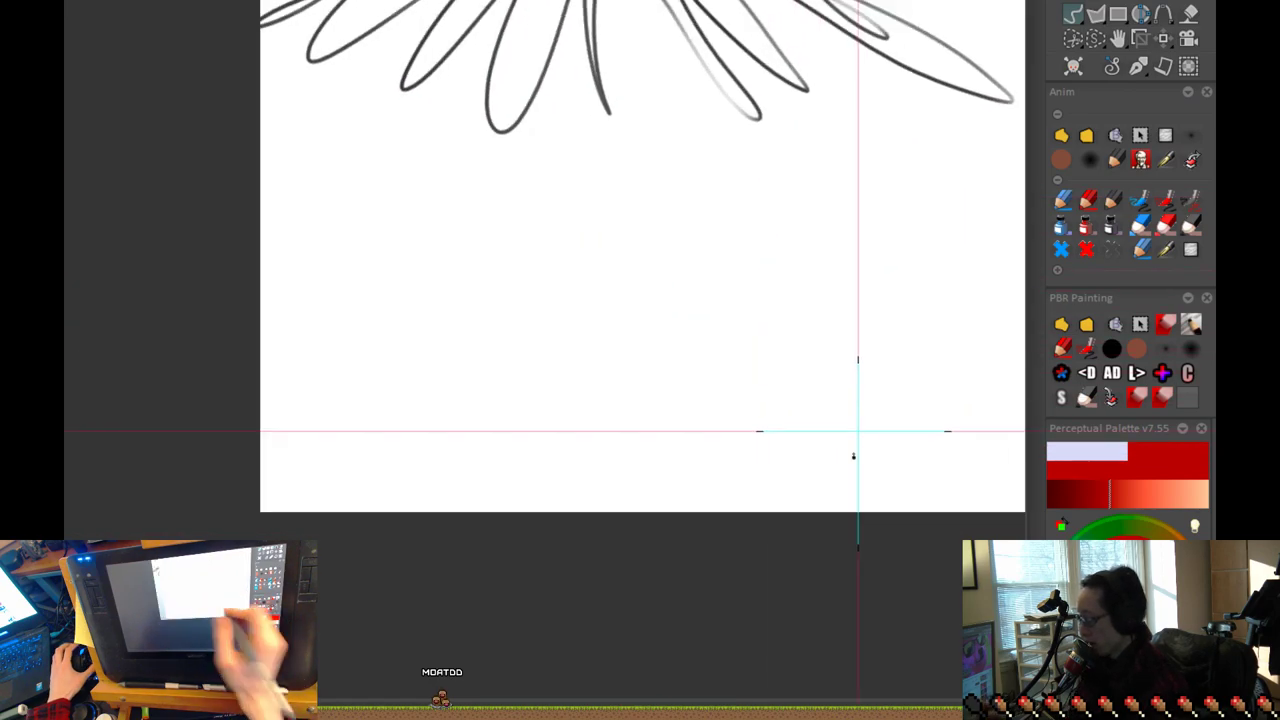
drag(845, 437, 866, 421)
mouse_move(860, 277)
mouse_down()
mouse_move(770, 455)
mouse_move(687, 385)
mouse_move(681, 224)
mouse_move(603, 218)
mouse_move(486, 388)
mouse_move(538, 466)
mouse_move(547, 286)
mouse_move(365, 352)
mouse_move(508, 602)
mouse_move(602, 503)
mouse_move(667, 317)
mouse_move(759, 445)
mouse_move(754, 540)
mouse_move(742, 330)
mouse_move(971, 345)
mouse_move(712, 328)
mouse_up()
mouse_move(540, 323)
mouse_down()
mouse_move(386, 520)
mouse_move(366, 473)
mouse_up()
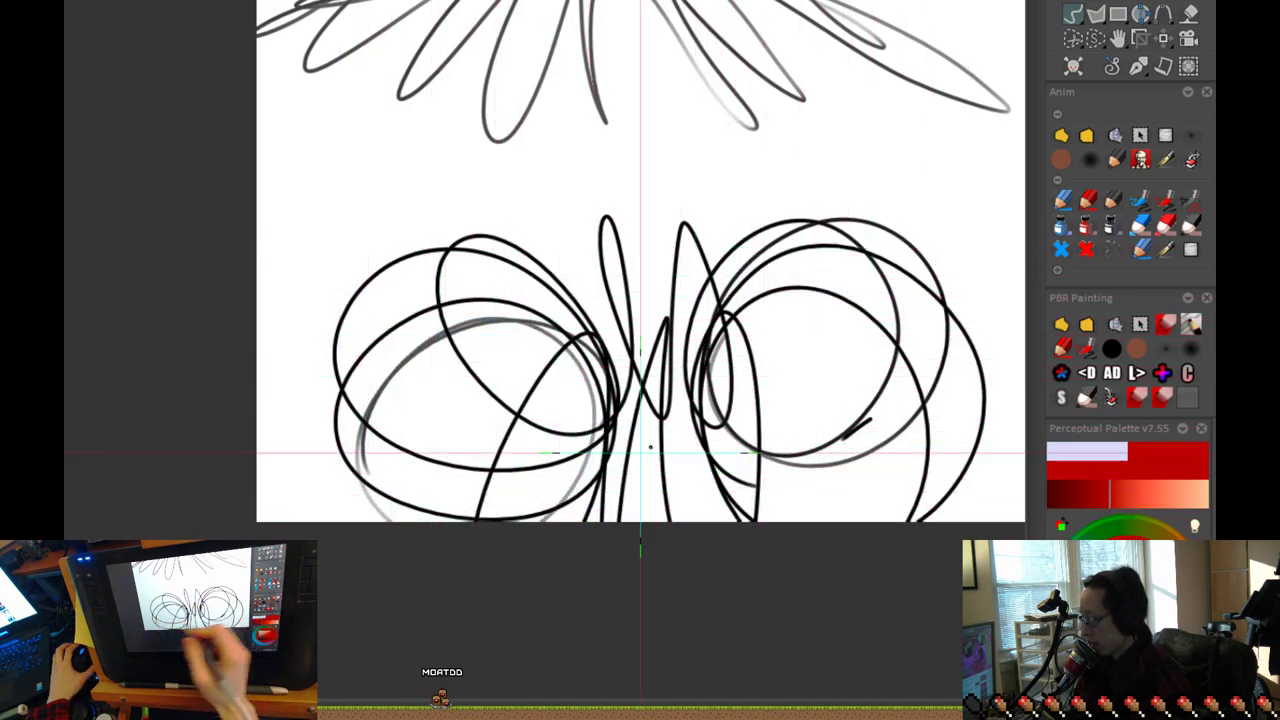
scroll(642, 452, down, 1)
drag(645, 450, 570, 578)
scroll(770, 490, down, 1)
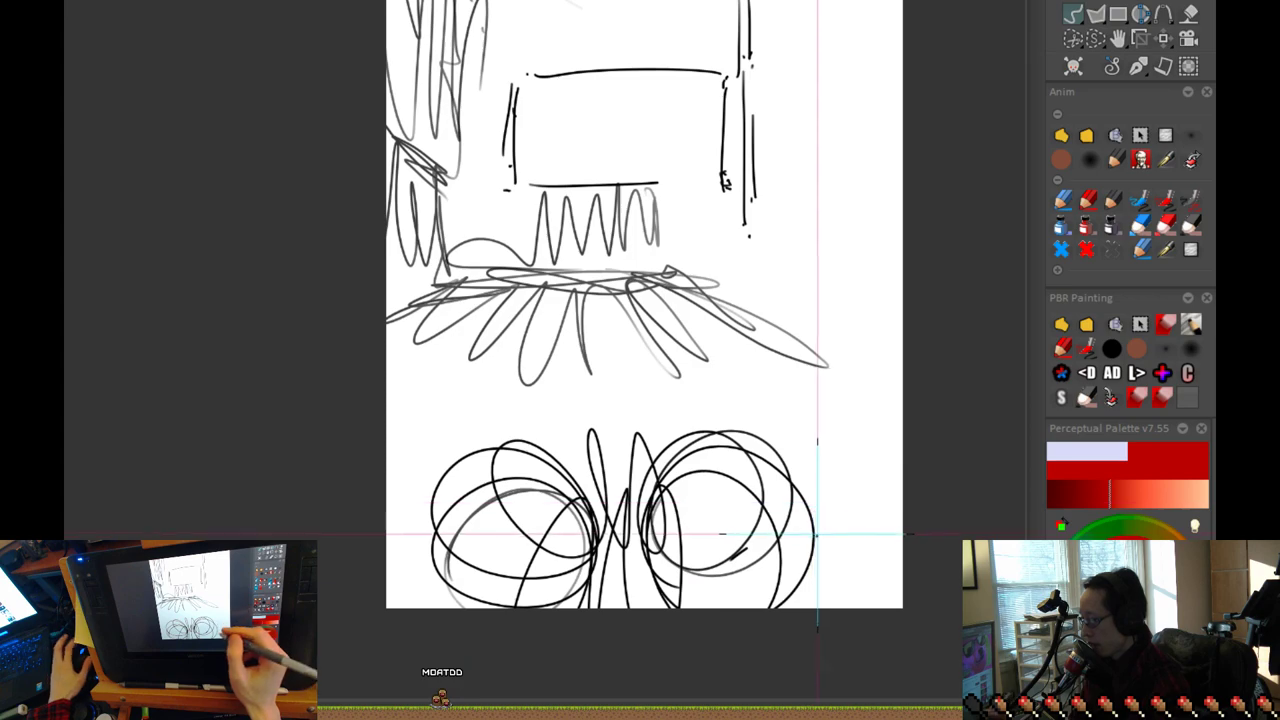
Step: Try a rounded form at the right of the page, just below the vertical posts
drag(816, 386, 804, 523)
mouse_move(666, 553)
mouse_down()
mouse_move(840, 366)
mouse_move(690, 284)
mouse_move(583, 543)
mouse_move(785, 508)
mouse_up()
key(ctrl+z)
scroll(730, 470, down, 1)
mouse_move(729, 472)
mouse_down()
mouse_move(716, 349)
mouse_move(732, 459)
mouse_up()
scroll(748, 341, down, 1)
drag(689, 334, 692, 392)
drag(757, 362, 733, 406)
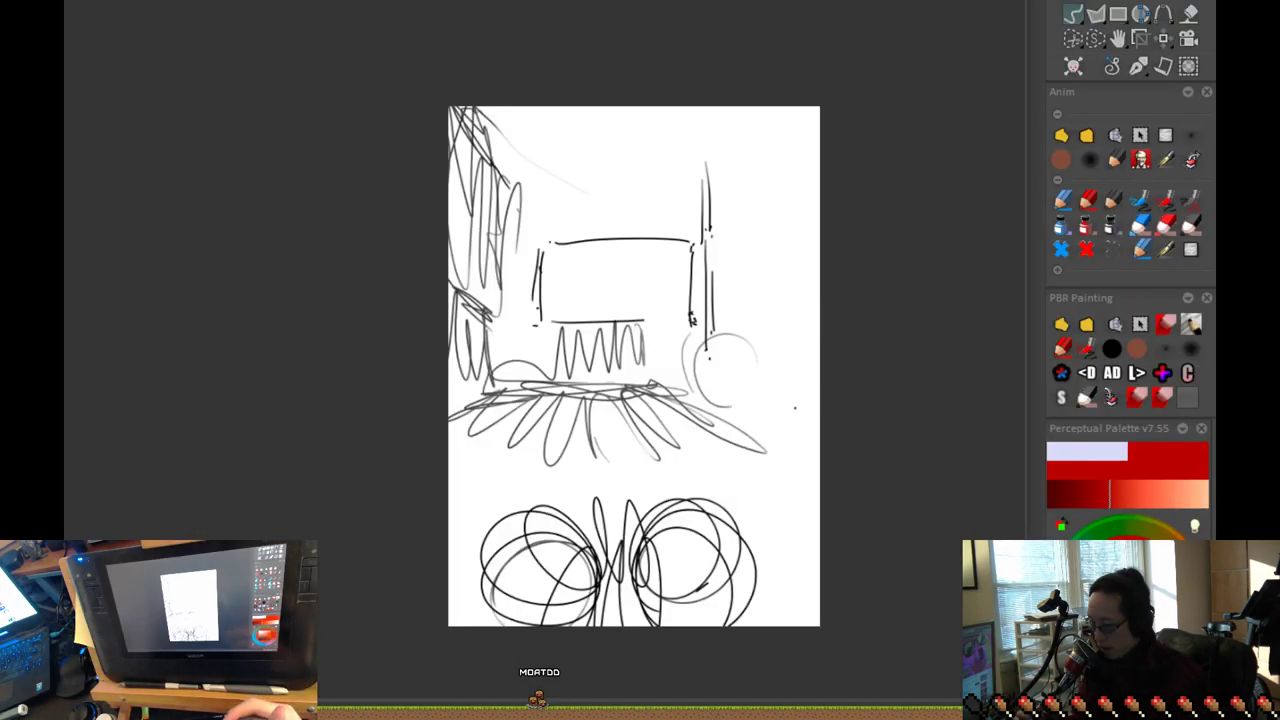
Step: Undo the rounded form at the right and the overlapping circles along the bottom edge
key(ctrl+z)
key(ctrl+z)
key(ctrl+z)
key(ctrl+z)
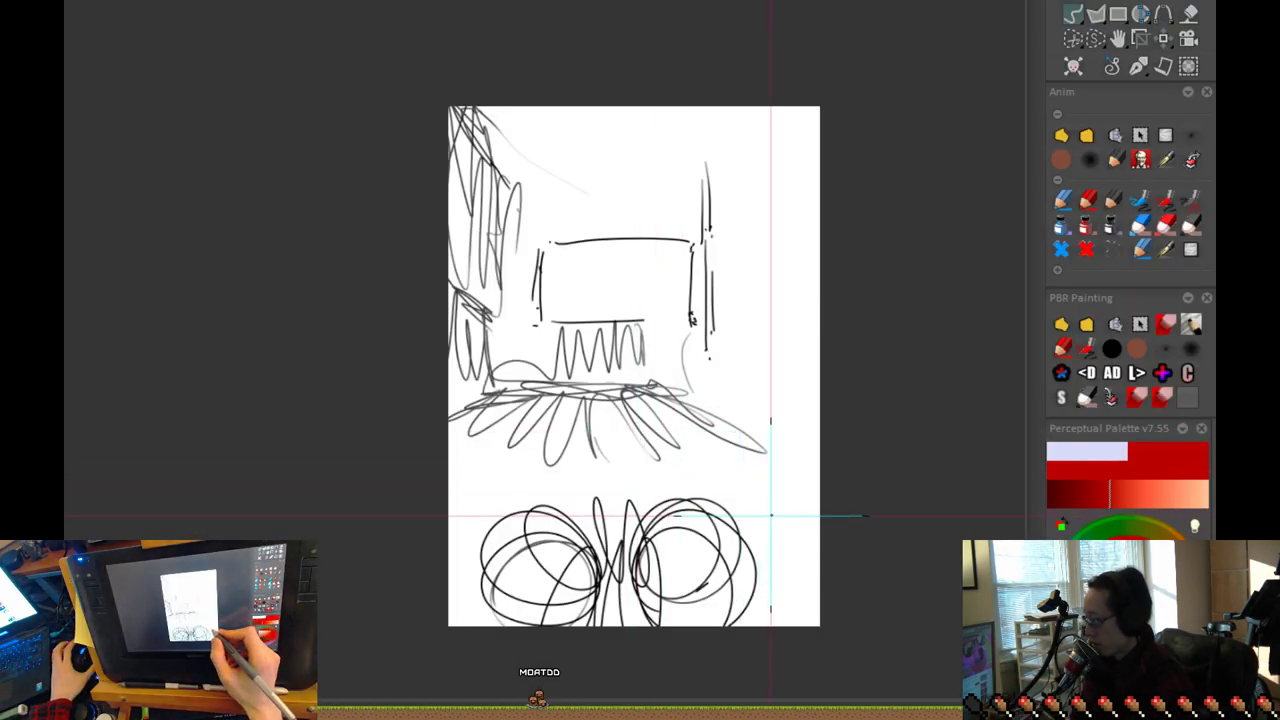
Step: Draw a large arched foreground form overlapping the posts on the right, with a second outer arc and a small wavy line above
mouse_move(880, 225)
mouse_down()
mouse_move(720, 243)
mouse_move(648, 437)
mouse_move(727, 253)
mouse_move(800, 197)
mouse_move(774, 548)
mouse_move(629, 508)
mouse_move(768, 596)
mouse_up()
drag(736, 608, 604, 641)
drag(683, 588, 625, 625)
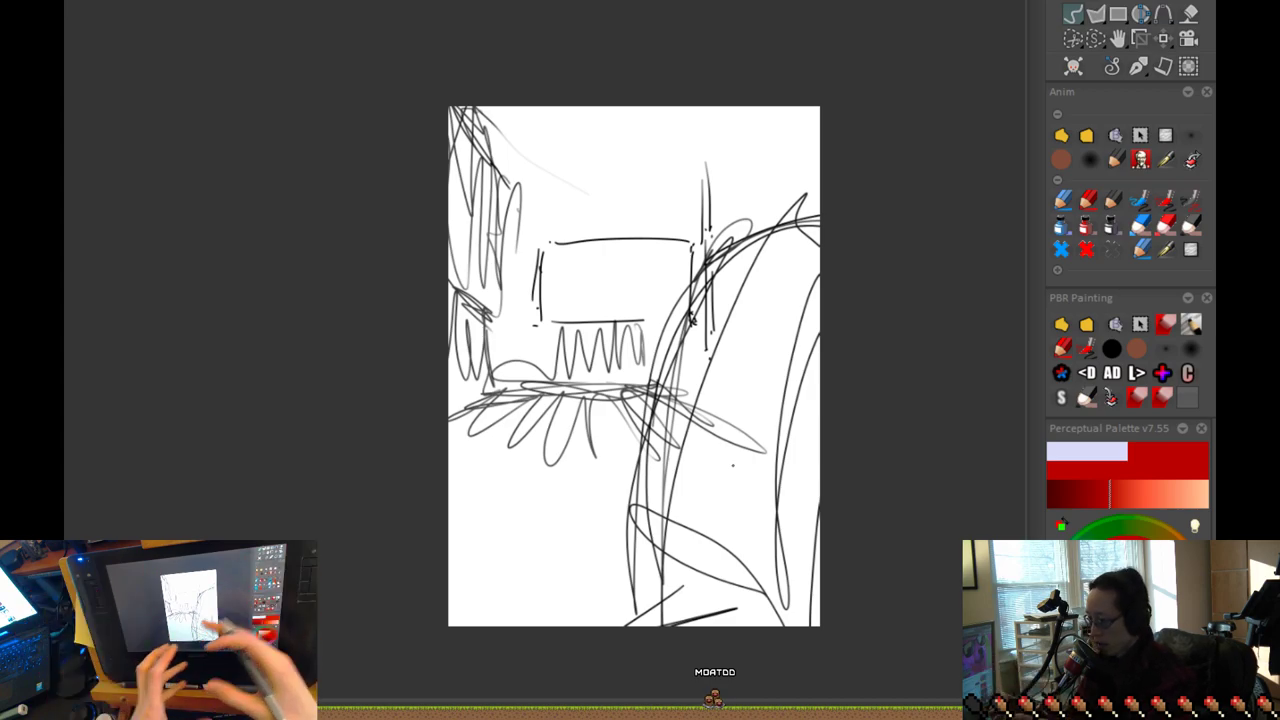
mouse_move(709, 266)
mouse_down()
mouse_move(783, 174)
mouse_move(820, 151)
mouse_up()
drag(789, 107, 778, 143)
click(757, 176)
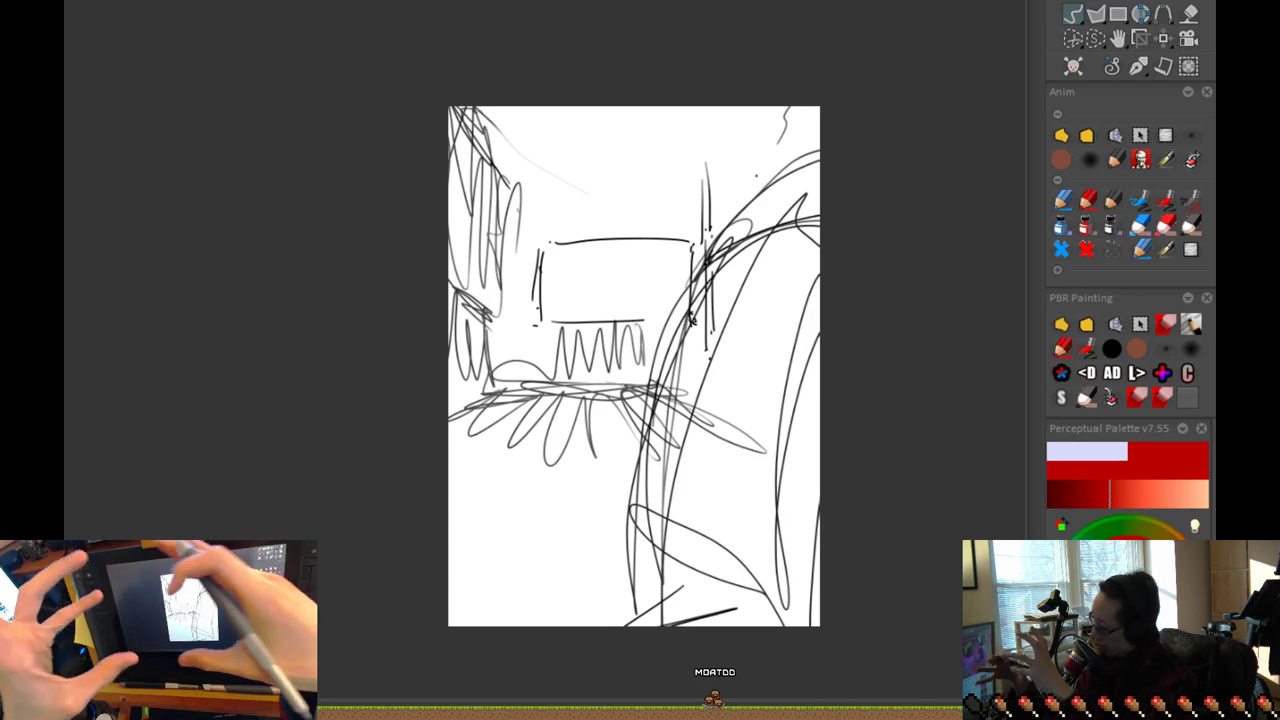
Step: Add horizontal strokes across the radiating floor lines and large overlapping curved shapes in the lower-left foreground
drag(549, 361, 608, 374)
drag(510, 427, 606, 429)
mouse_move(505, 437)
mouse_down()
mouse_move(468, 508)
mouse_move(448, 512)
mouse_up()
drag(448, 474, 583, 474)
mouse_move(438, 394)
mouse_down()
mouse_move(477, 474)
mouse_move(448, 503)
mouse_up()
drag(448, 530, 489, 612)
click(475, 619)
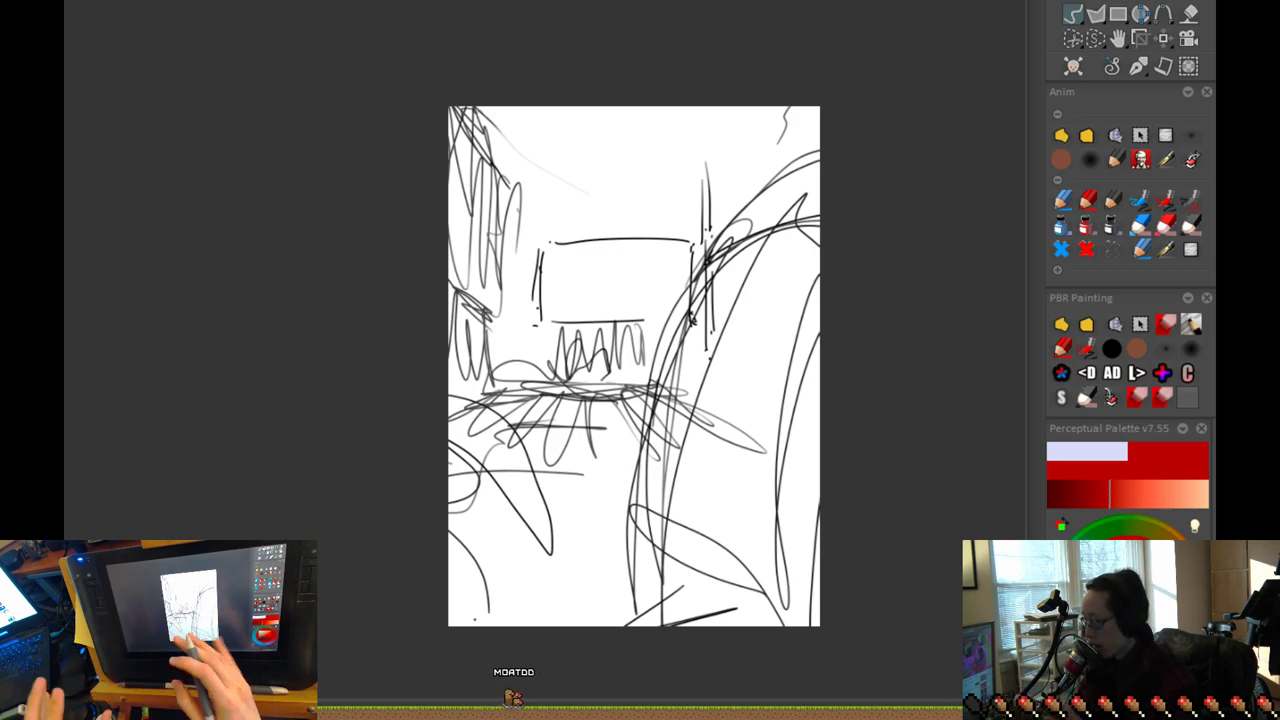
Step: Draw light sweeping curves across the top of the scene, and fade the whole sketch to pale grey
mouse_move(506, 203)
mouse_down()
mouse_move(680, 200)
mouse_move(568, 203)
mouse_move(740, 173)
mouse_move(774, 124)
mouse_move(773, 163)
mouse_move(787, 132)
mouse_move(588, 186)
mouse_move(506, 128)
mouse_up()
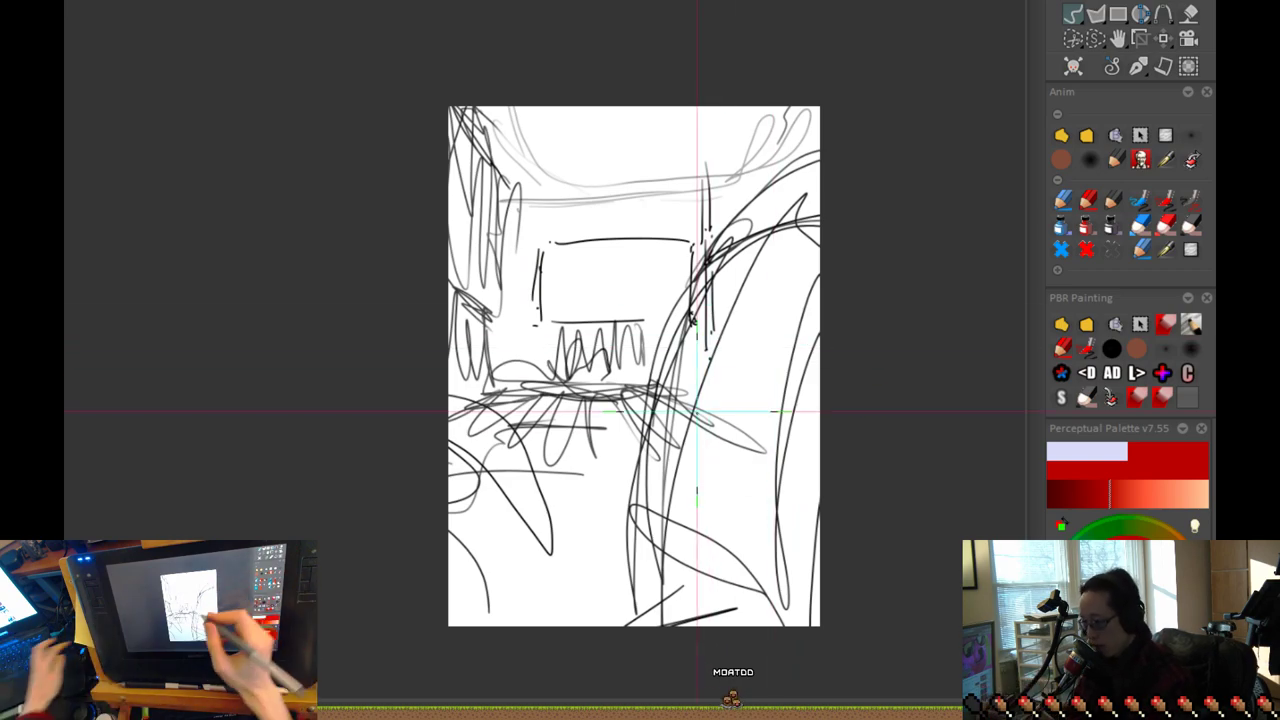
key(Delete)
key(Delete)
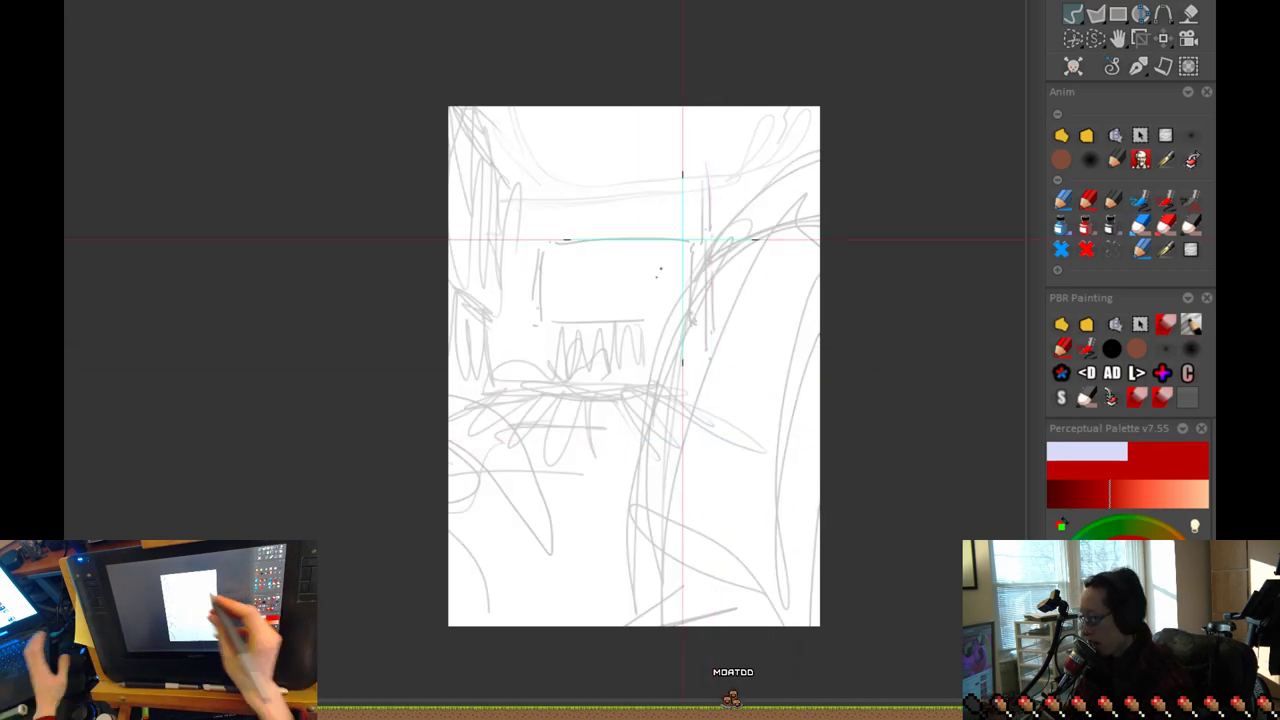
Step: Fade the sketch to a faint guide, and try a bolder outline of the scene over it before clearing the trial strokes
key(Delete)
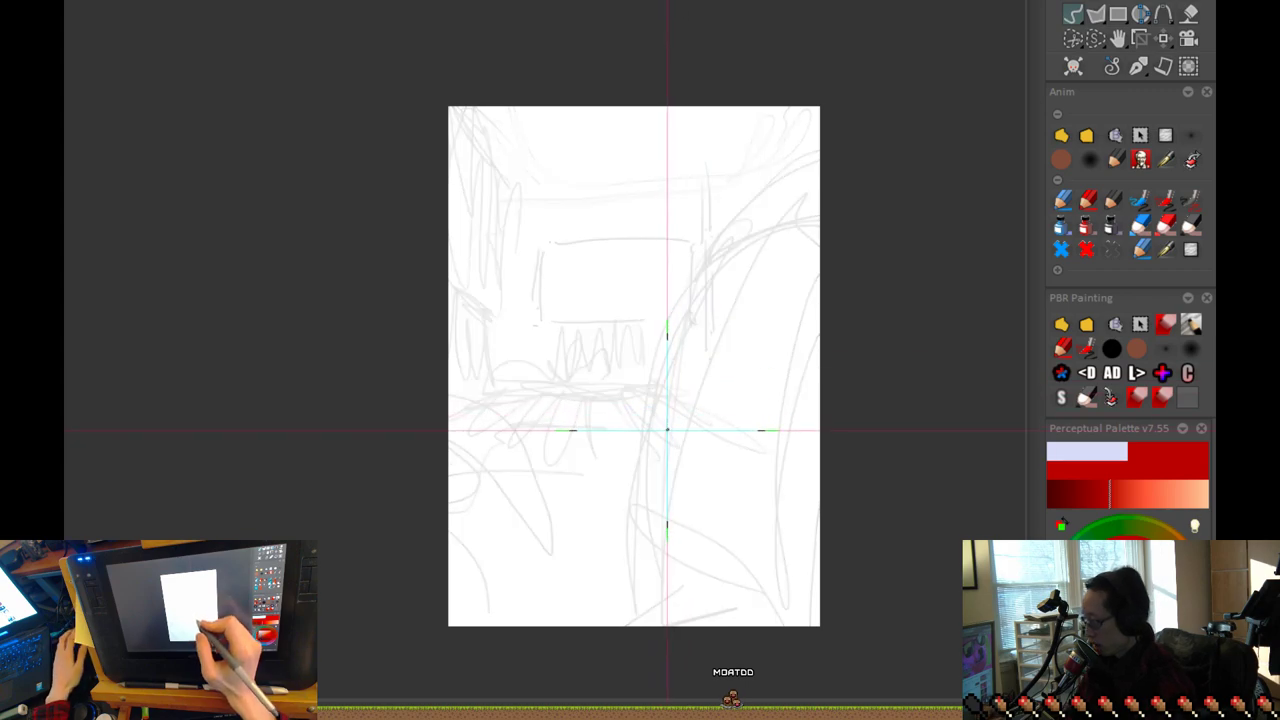
key(Delete)
mouse_move(820, 140)
mouse_down()
mouse_move(706, 237)
mouse_move(655, 322)
mouse_move(643, 525)
mouse_move(645, 434)
mouse_move(531, 371)
mouse_move(523, 303)
mouse_move(640, 248)
mouse_move(586, 286)
mouse_move(663, 271)
mouse_move(523, 129)
mouse_move(473, 158)
mouse_move(523, 457)
mouse_move(480, 371)
mouse_move(520, 462)
mouse_move(630, 440)
mouse_move(470, 400)
mouse_move(565, 392)
mouse_move(602, 555)
mouse_move(466, 575)
mouse_up()
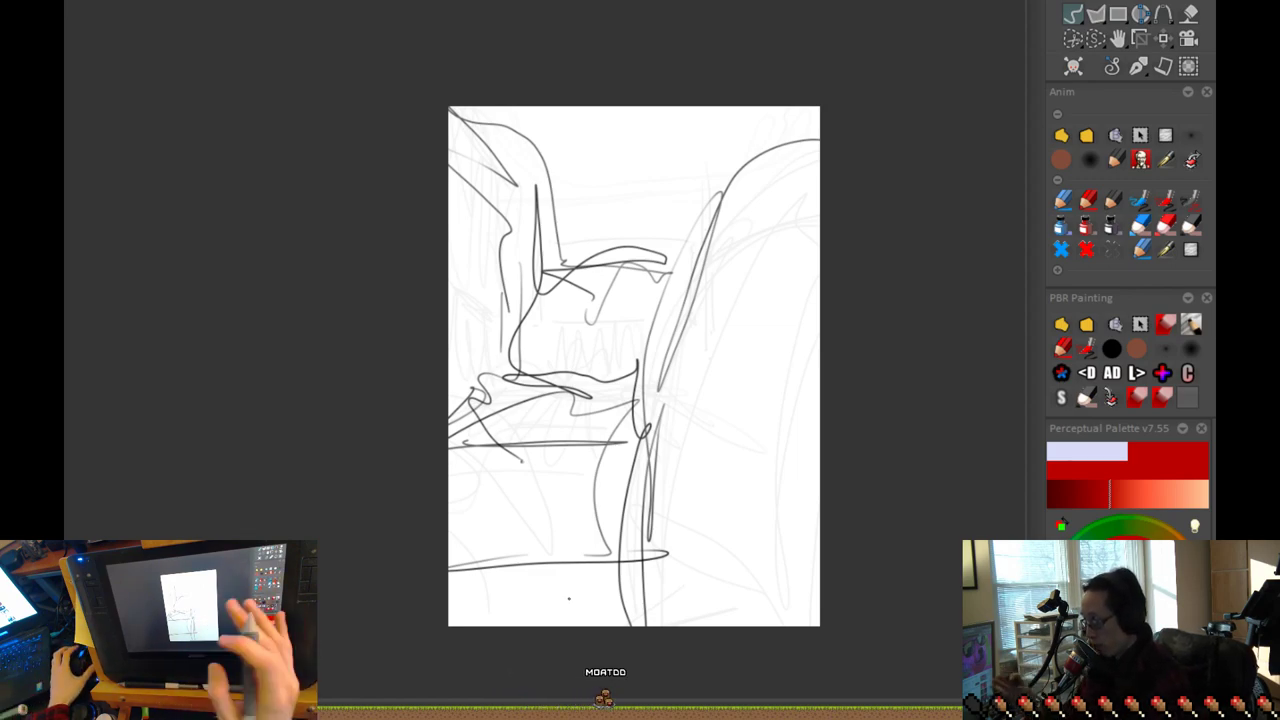
key(Delete)
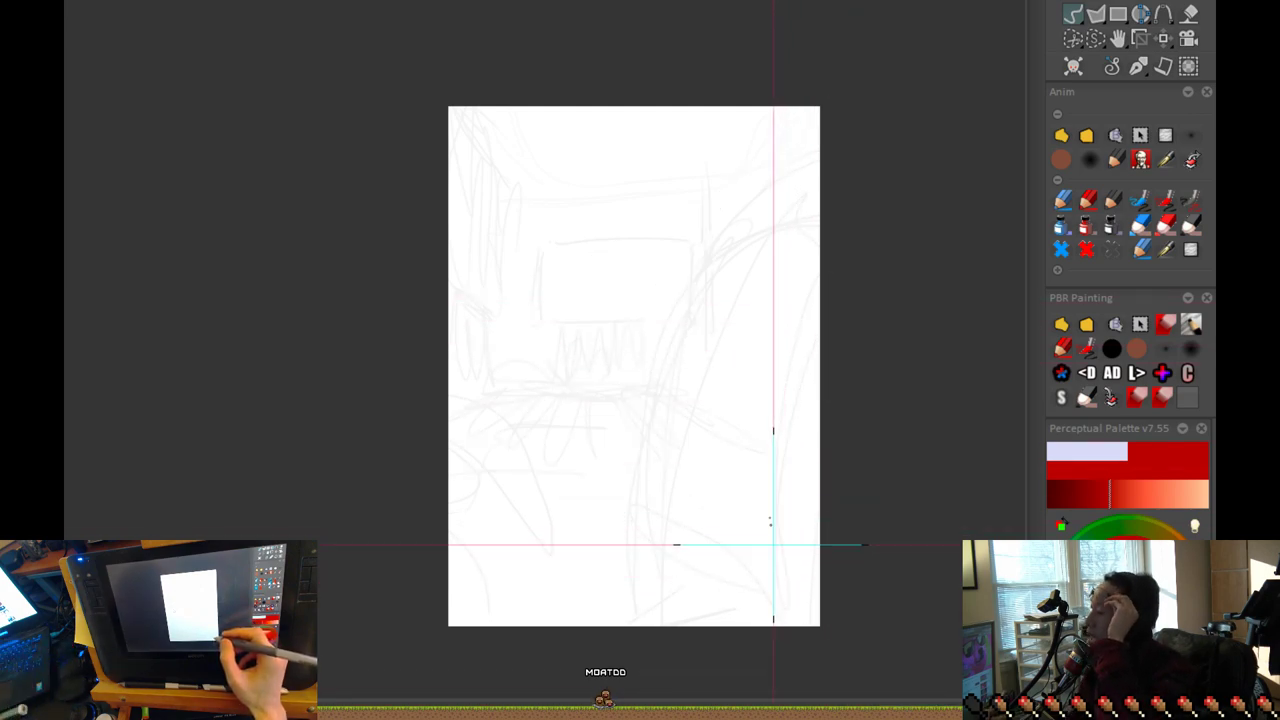
Step: Redraw the large curved foreground form on the right over the faint guide, with inner contours and crossing curves at its base
drag(753, 122, 628, 543)
mouse_move(652, 382)
mouse_down()
mouse_move(628, 611)
mouse_move(638, 525)
mouse_up()
drag(777, 201, 811, 180)
key(ctrl+z)
key(ctrl+z)
mouse_move(752, 141)
mouse_down()
mouse_move(628, 378)
mouse_move(639, 387)
mouse_move(817, 116)
mouse_move(854, 183)
mouse_move(749, 583)
mouse_up()
drag(741, 478, 743, 386)
drag(626, 398, 632, 510)
mouse_move(653, 450)
mouse_down()
mouse_move(679, 376)
mouse_move(800, 253)
mouse_up()
mouse_move(737, 317)
mouse_down()
mouse_move(743, 445)
mouse_move(820, 481)
mouse_up()
drag(780, 562, 607, 525)
Step: Sketch angled walls, thin posts, a back horizontal line and stepped ground ledges in the left middle distance
mouse_move(517, 397)
mouse_down()
mouse_move(551, 386)
mouse_move(537, 384)
mouse_up()
drag(520, 249, 524, 388)
drag(453, 236, 479, 253)
mouse_move(521, 292)
mouse_down()
mouse_move(495, 319)
mouse_move(525, 344)
mouse_up()
mouse_move(502, 391)
mouse_down()
mouse_move(491, 383)
mouse_move(448, 455)
mouse_up()
mouse_move(514, 427)
mouse_down()
mouse_move(531, 468)
mouse_move(448, 475)
mouse_up()
drag(448, 527, 572, 546)
drag(589, 559, 448, 580)
drag(612, 323, 662, 325)
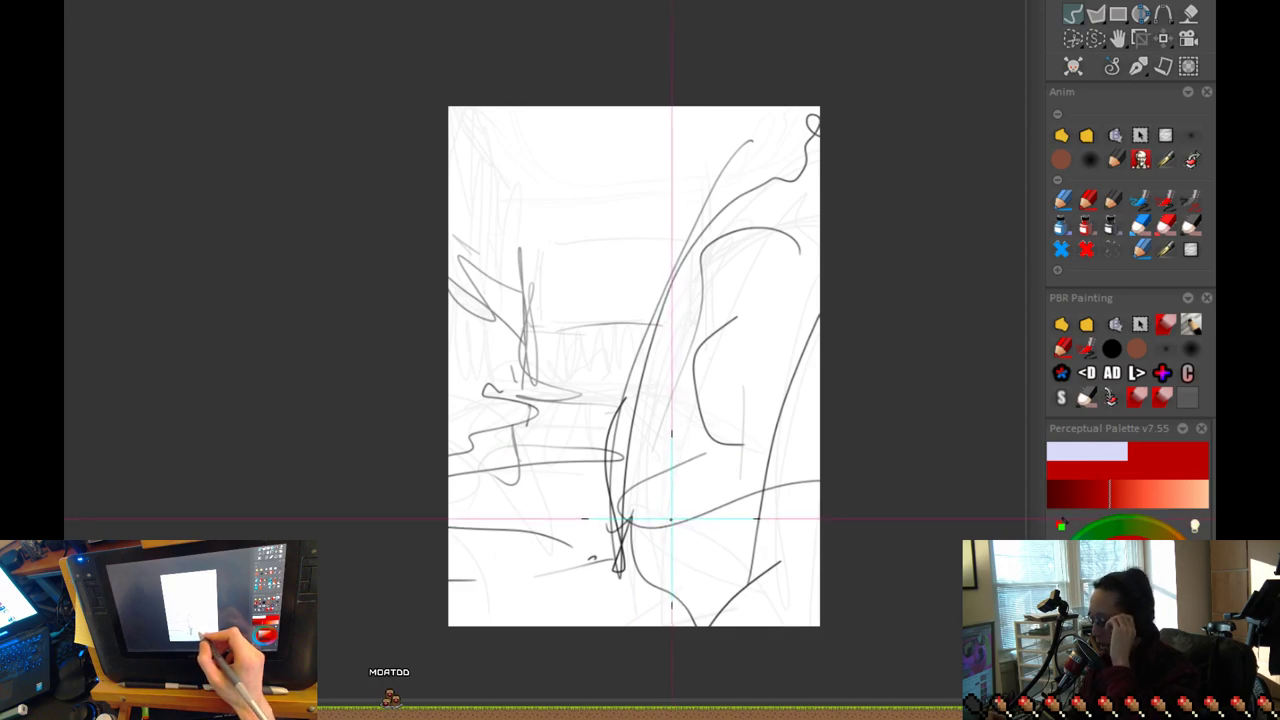
mouse_move(551, 334)
mouse_down()
mouse_move(543, 360)
mouse_move(544, 270)
mouse_up()
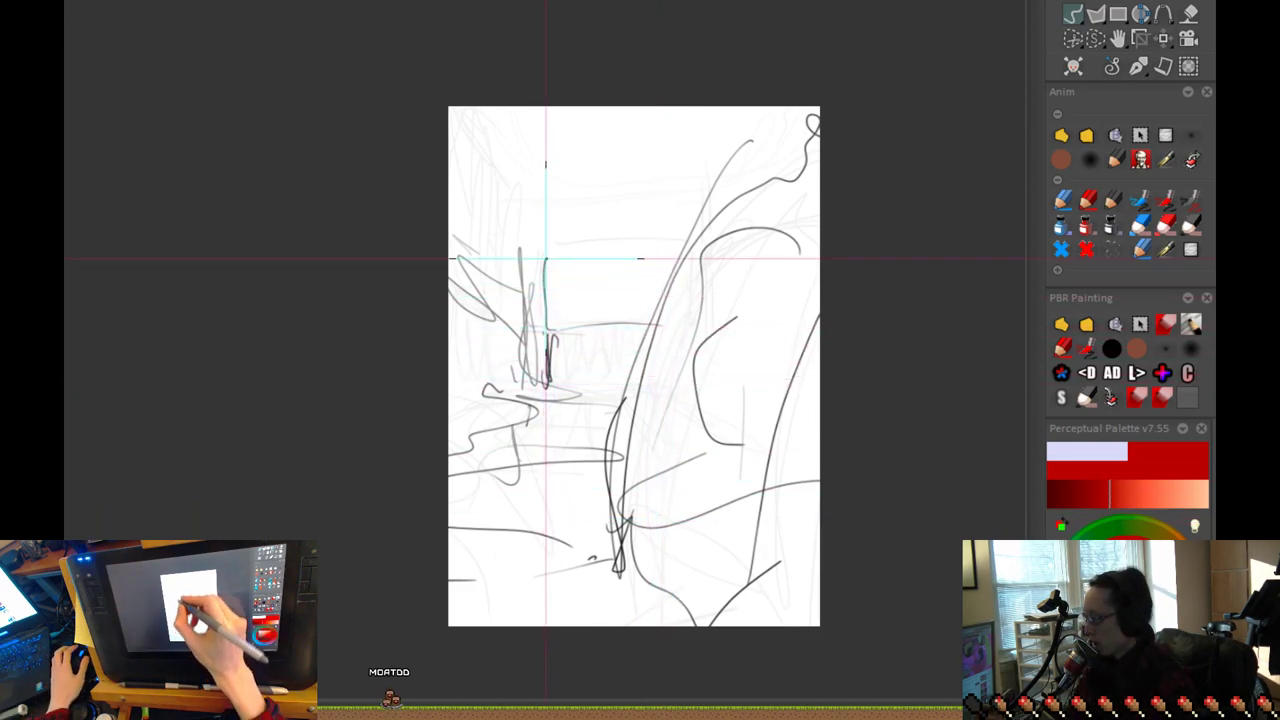
Step: Strengthen the foreground form's left edge with long overlapping sweeps from the canvas top down to its base
drag(660, 312, 765, 102)
mouse_move(765, 102)
mouse_down()
mouse_move(651, 410)
mouse_move(626, 605)
mouse_up()
drag(655, 330, 601, 553)
Step: Add diagonals converging from the upper-left corner and small background shapes behind the foreground form
drag(617, 296, 630, 322)
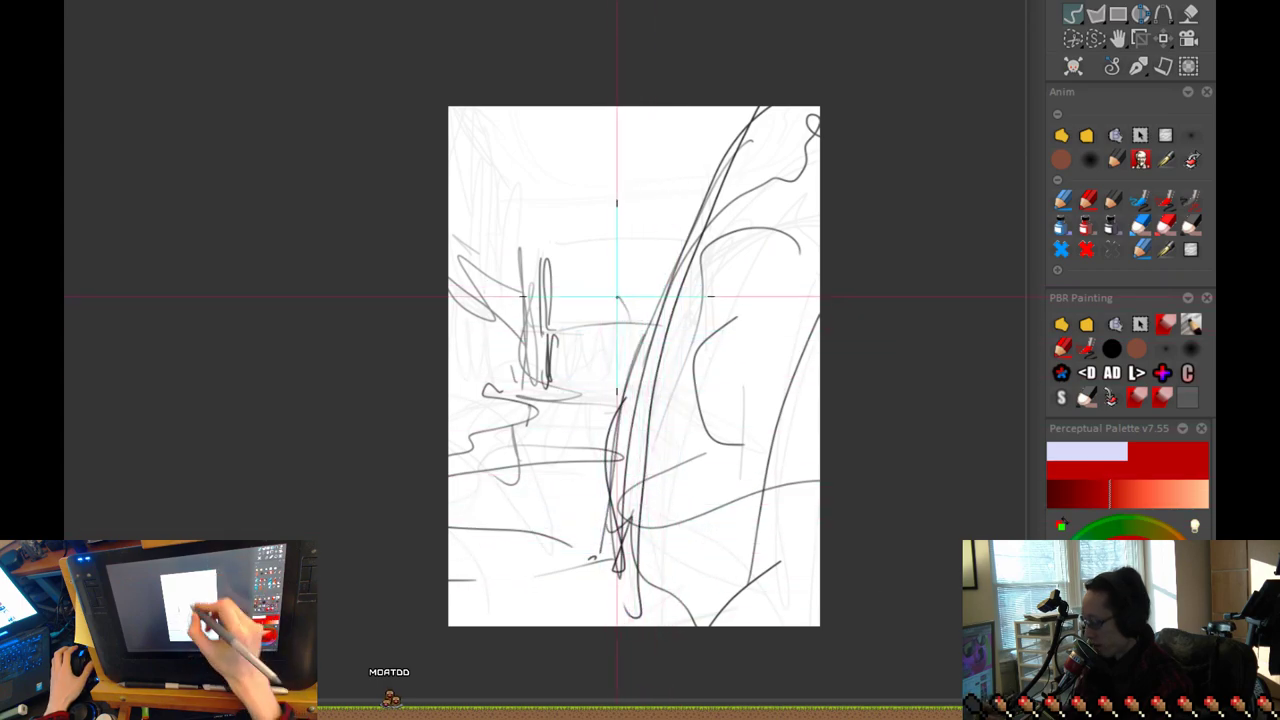
mouse_move(636, 253)
mouse_down()
mouse_move(589, 272)
mouse_move(568, 244)
mouse_move(604, 252)
mouse_move(628, 191)
mouse_move(646, 220)
mouse_move(675, 226)
mouse_up()
mouse_move(610, 262)
mouse_down()
mouse_move(603, 291)
mouse_move(448, 114)
mouse_up()
drag(448, 114, 611, 305)
mouse_move(542, 346)
mouse_down()
mouse_move(560, 344)
mouse_move(585, 399)
mouse_up()
Step: Clear the whole thumbnail from the canvas
scroll(664, 433, up, 2)
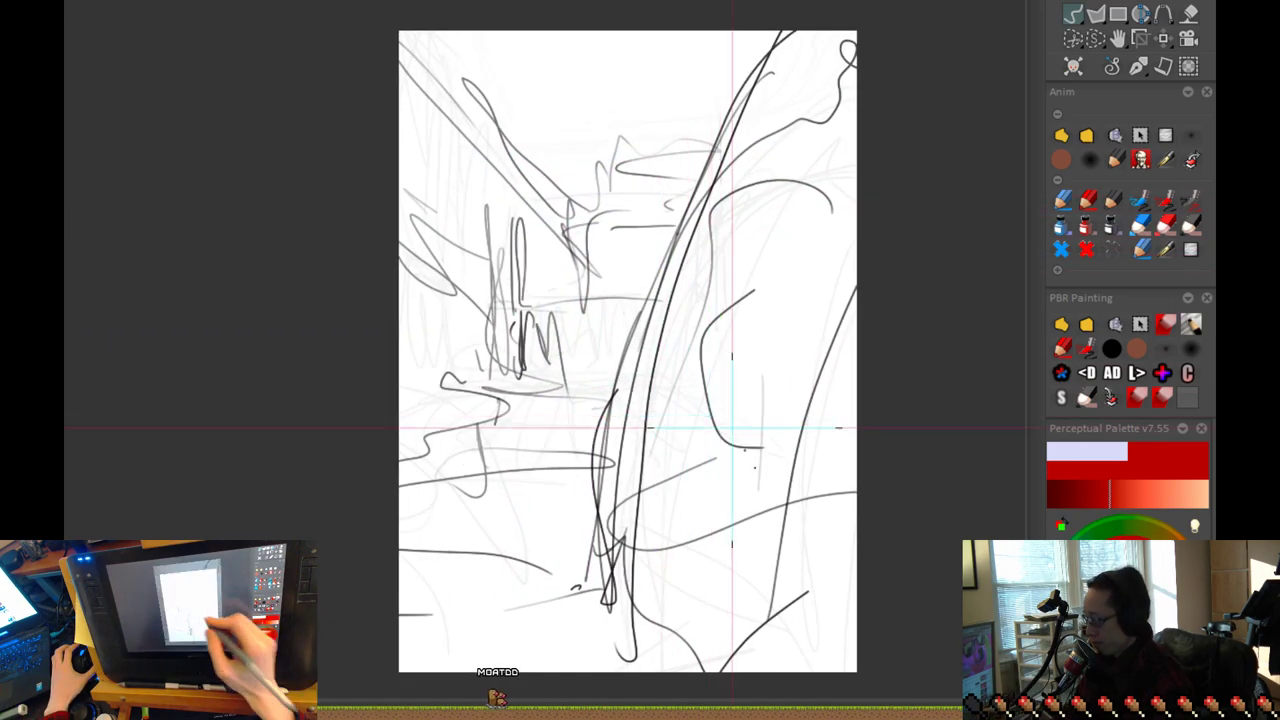
drag(720, 414, 744, 442)
scroll(715, 556, down, 1)
drag(717, 549, 677, 506)
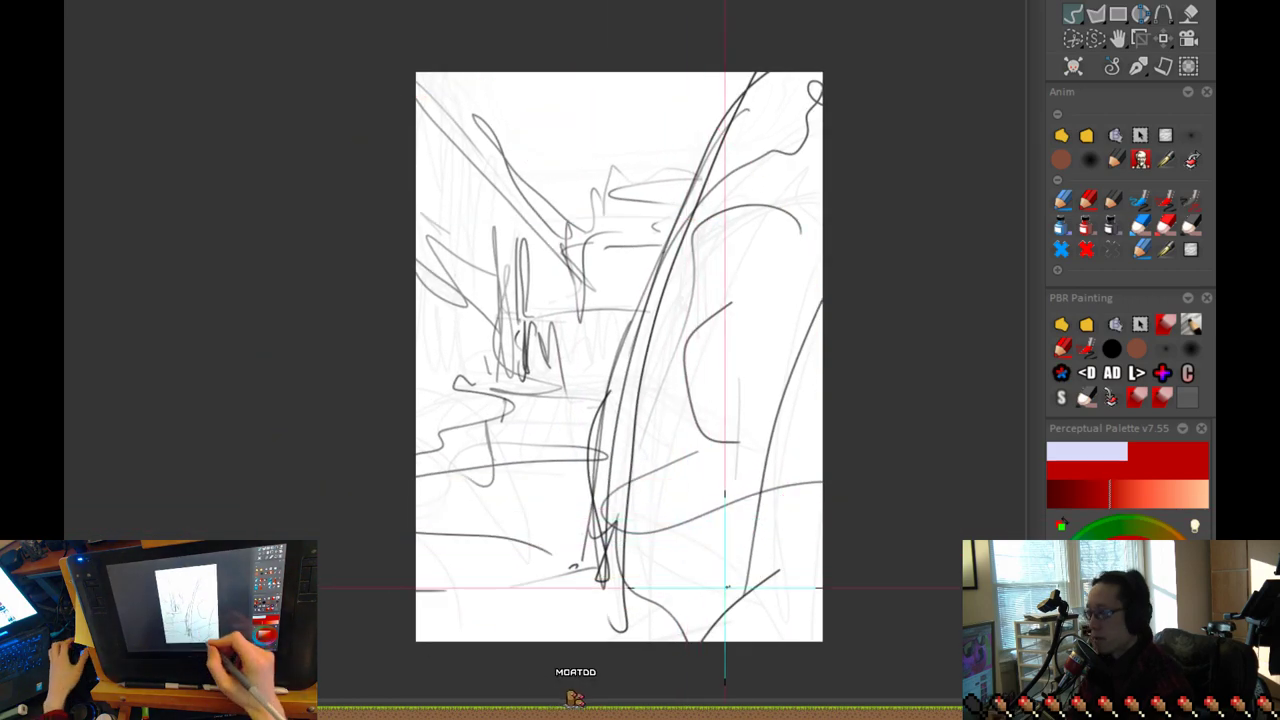
key(Left)
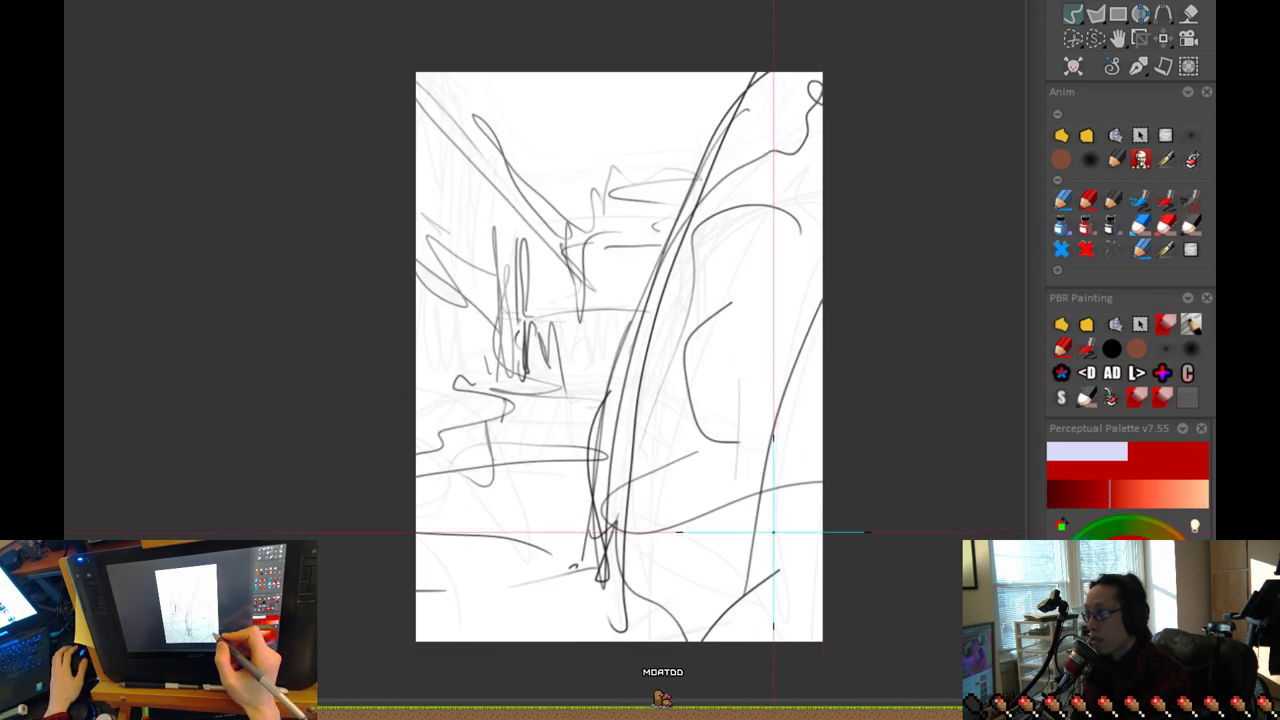
key(Delete)
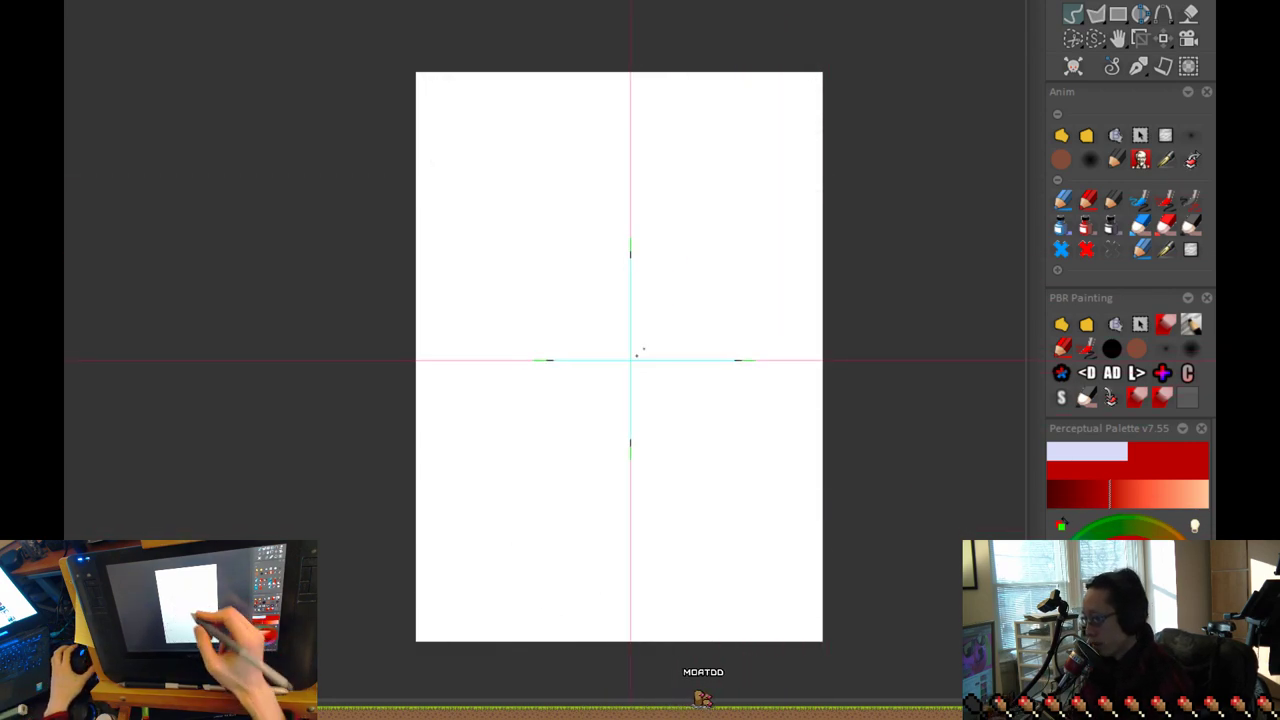
scroll(632, 360, up, 1)
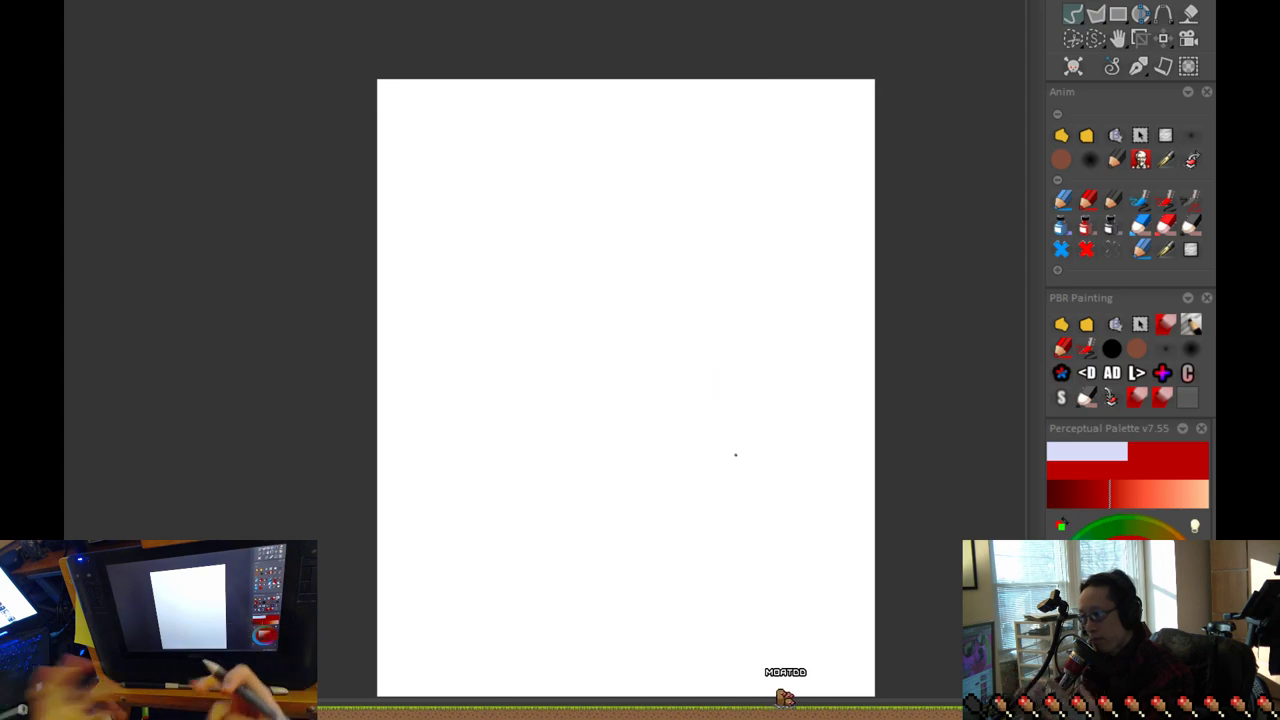
Step: Draw a small dense shape near the centre, a medium form beside it, and a large rounded form overlapping them
mouse_move(637, 293)
mouse_down()
mouse_move(636, 286)
mouse_move(668, 306)
mouse_move(655, 318)
mouse_move(704, 301)
mouse_move(601, 349)
mouse_up()
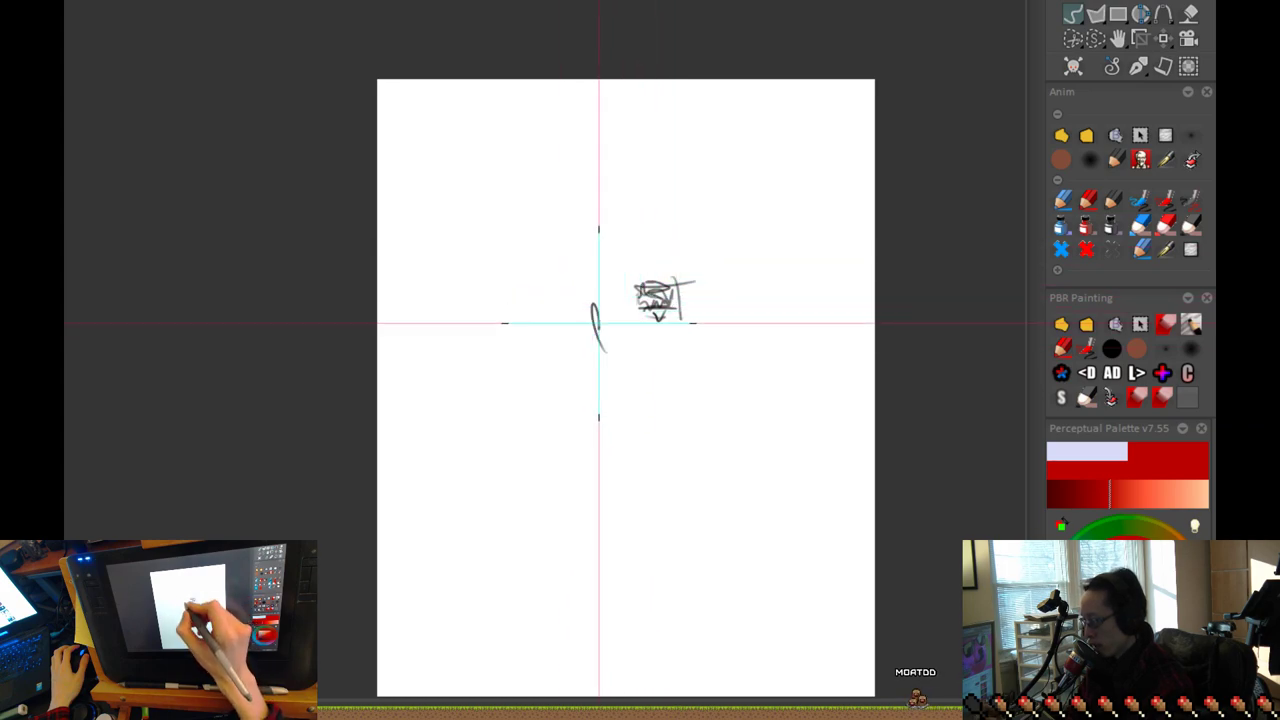
mouse_move(551, 296)
mouse_down()
mouse_move(623, 343)
mouse_move(560, 346)
mouse_move(543, 289)
mouse_move(509, 378)
mouse_move(806, 366)
mouse_move(606, 471)
mouse_move(757, 386)
mouse_move(825, 518)
mouse_move(820, 393)
mouse_up()
mouse_move(741, 473)
mouse_down()
mouse_move(803, 526)
mouse_move(637, 505)
mouse_up()
drag(589, 452, 593, 483)
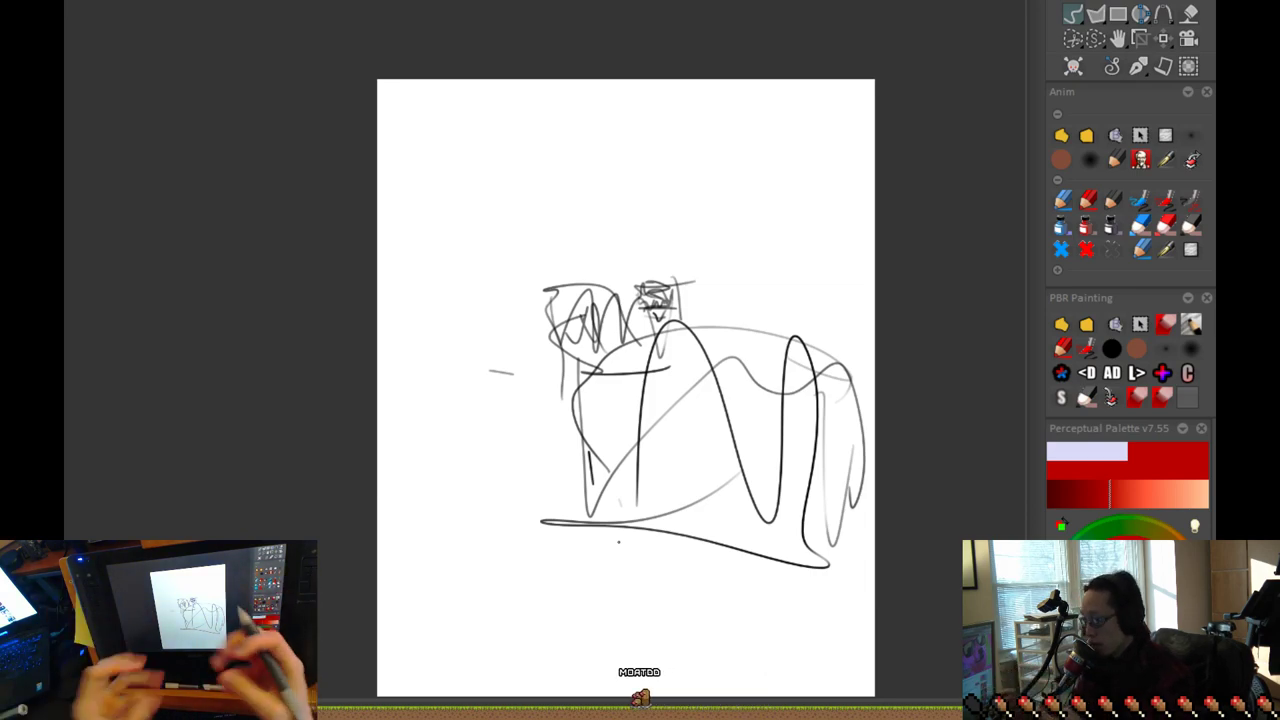
mouse_move(647, 288)
mouse_down()
mouse_move(637, 297)
mouse_move(648, 297)
mouse_up()
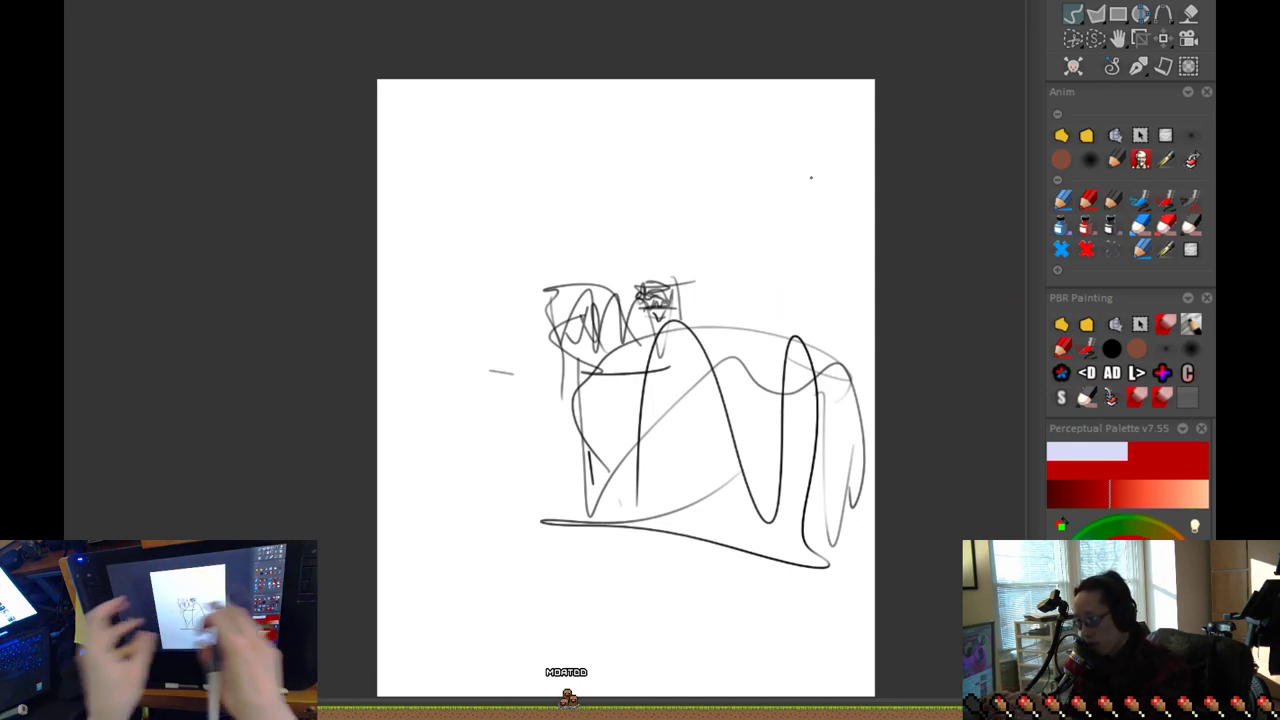
Step: Draw much larger arched forms across the lower-left foreground, overlapping the rounded middle form
mouse_move(657, 590)
mouse_down()
mouse_move(669, 606)
mouse_move(814, 410)
mouse_up()
mouse_move(771, 496)
mouse_down()
mouse_move(723, 161)
mouse_move(777, 300)
mouse_move(571, 354)
mouse_move(631, 451)
mouse_move(720, 495)
mouse_up()
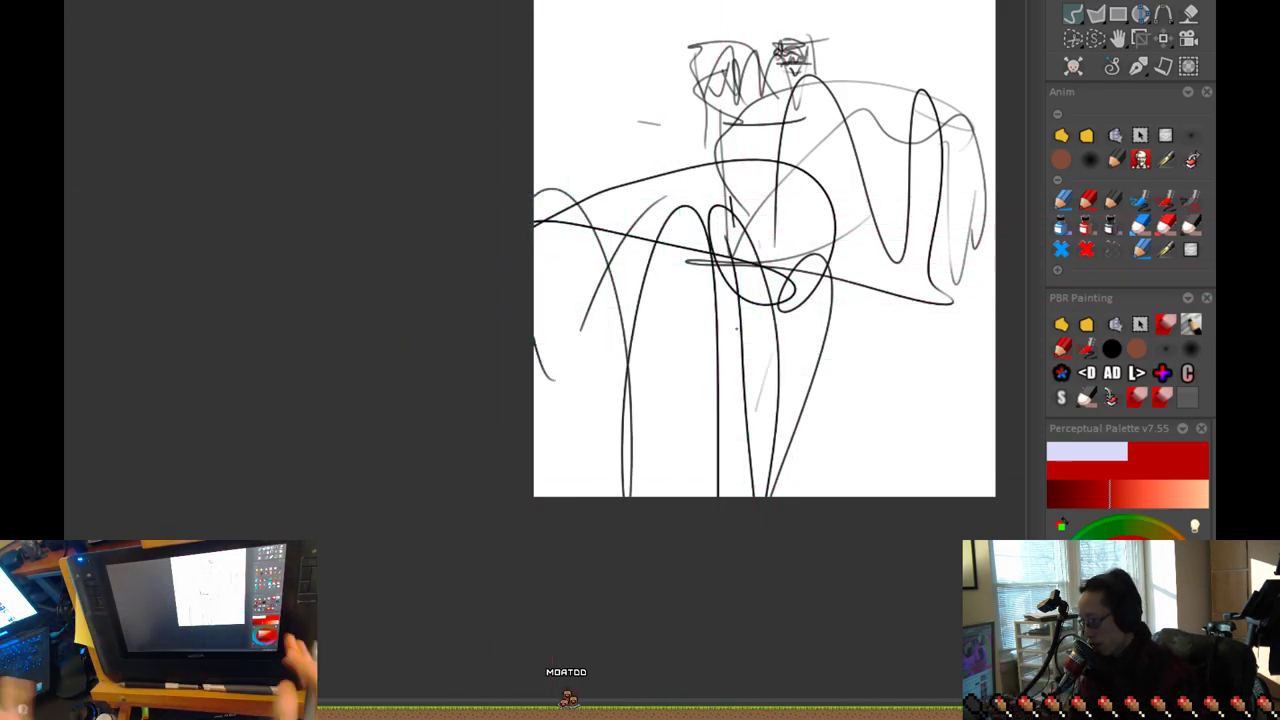
drag(835, 246, 795, 485)
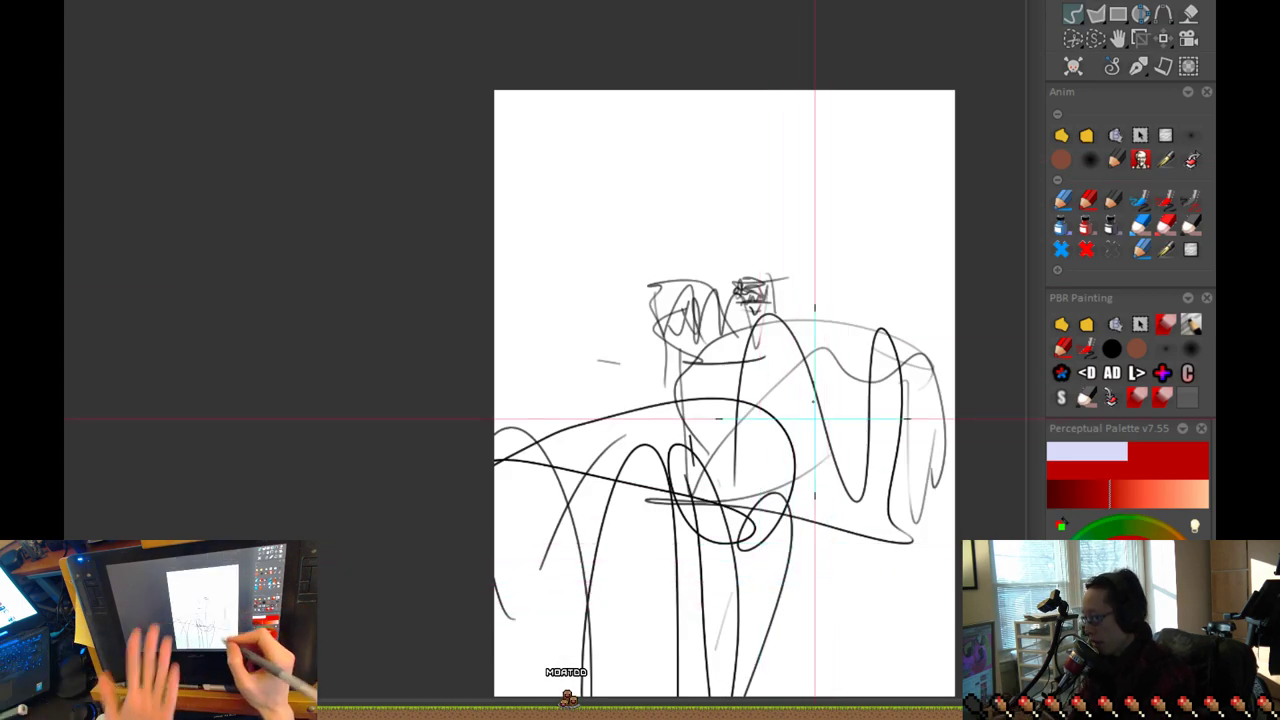
Step: Add tall zigzag strokes at the upper right and a flat layered mound at the left behind the existing forms
mouse_move(876, 270)
mouse_down()
mouse_move(823, 240)
mouse_move(777, 177)
mouse_move(765, 262)
mouse_up()
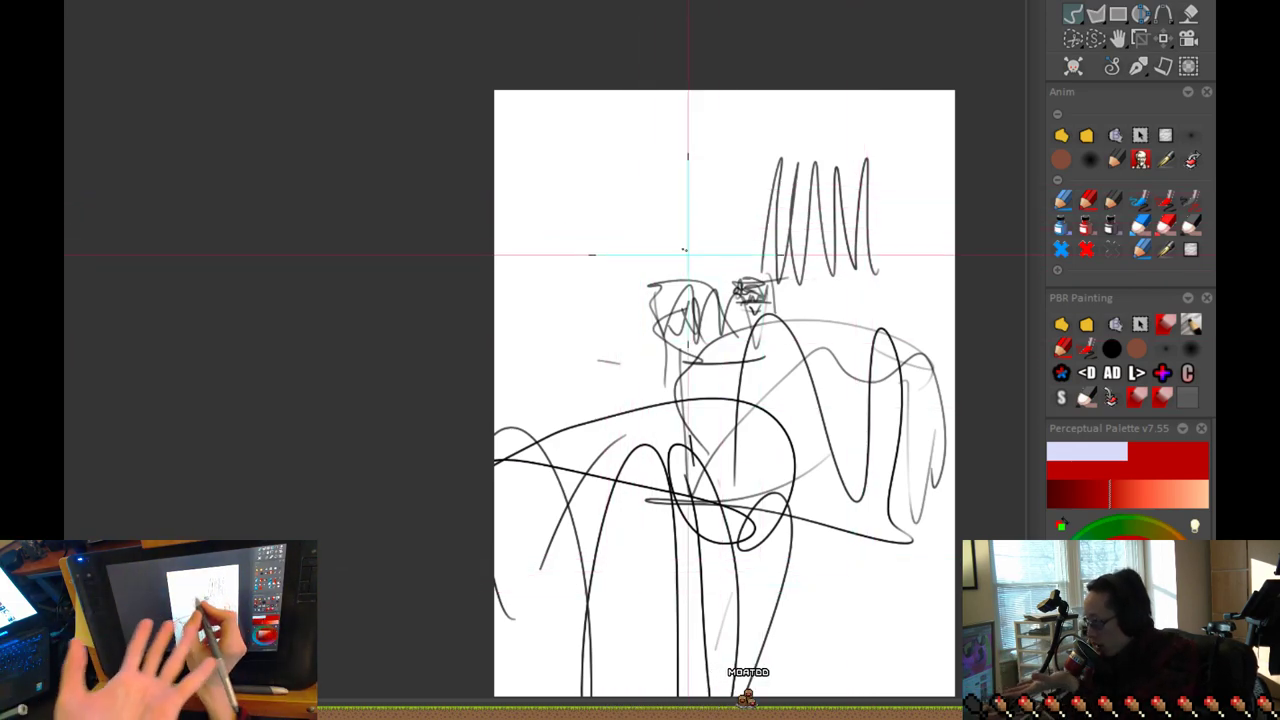
mouse_move(563, 243)
mouse_down()
mouse_move(664, 259)
mouse_move(568, 244)
mouse_move(554, 247)
mouse_move(563, 261)
mouse_move(431, 292)
mouse_move(636, 285)
mouse_move(647, 262)
mouse_move(681, 288)
mouse_up()
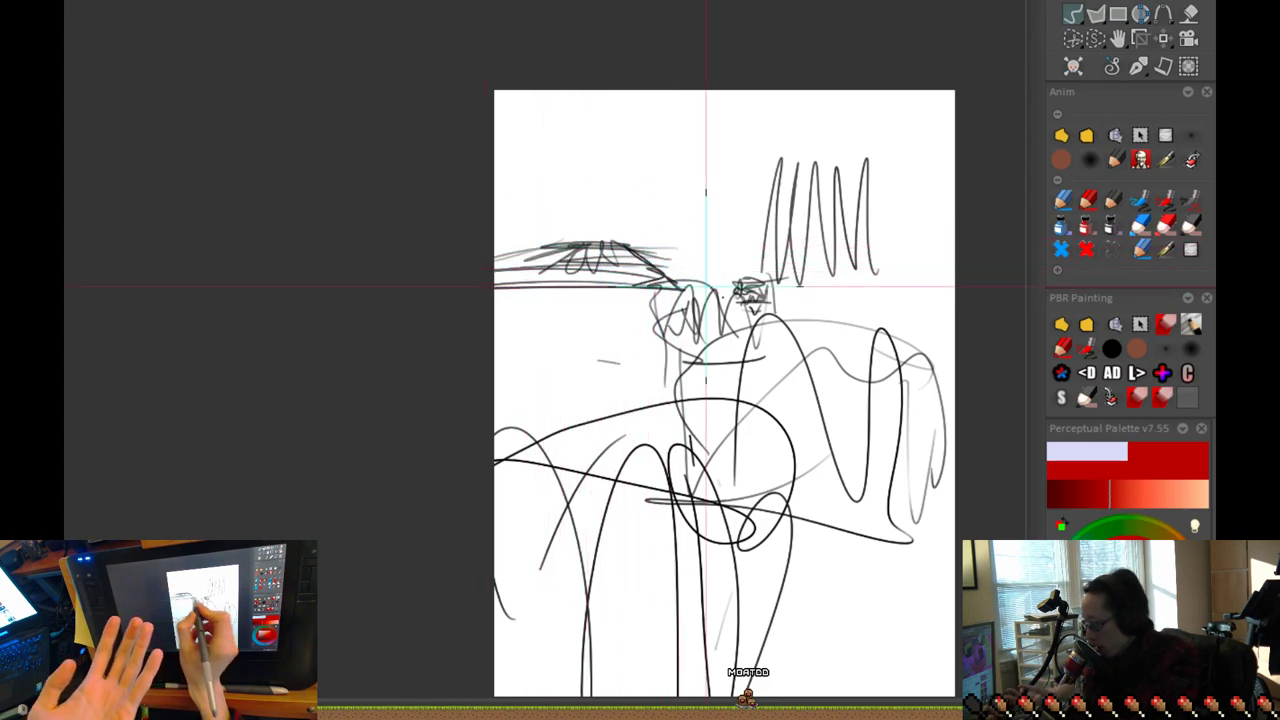
scroll(845, 510, up, 1)
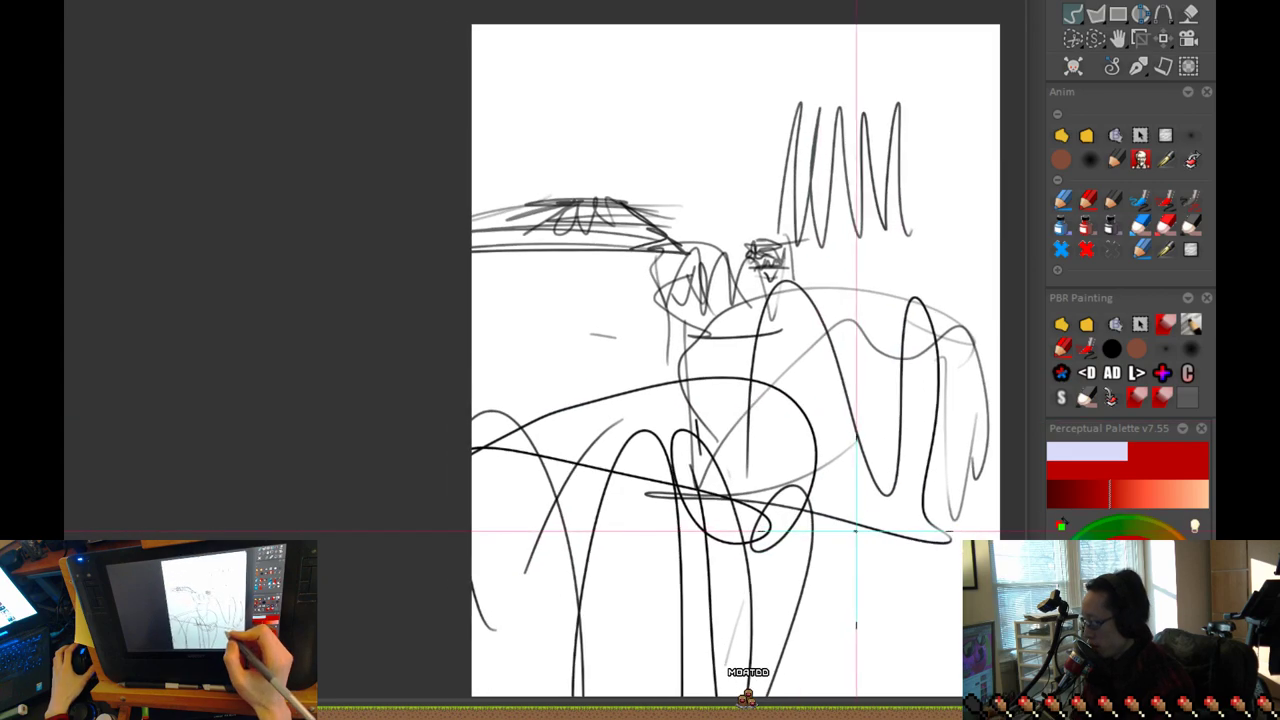
Step: Clear the canvas and draw a large circle with nested inner curves and jagged strokes on its left side
scroll(825, 576, down, 3)
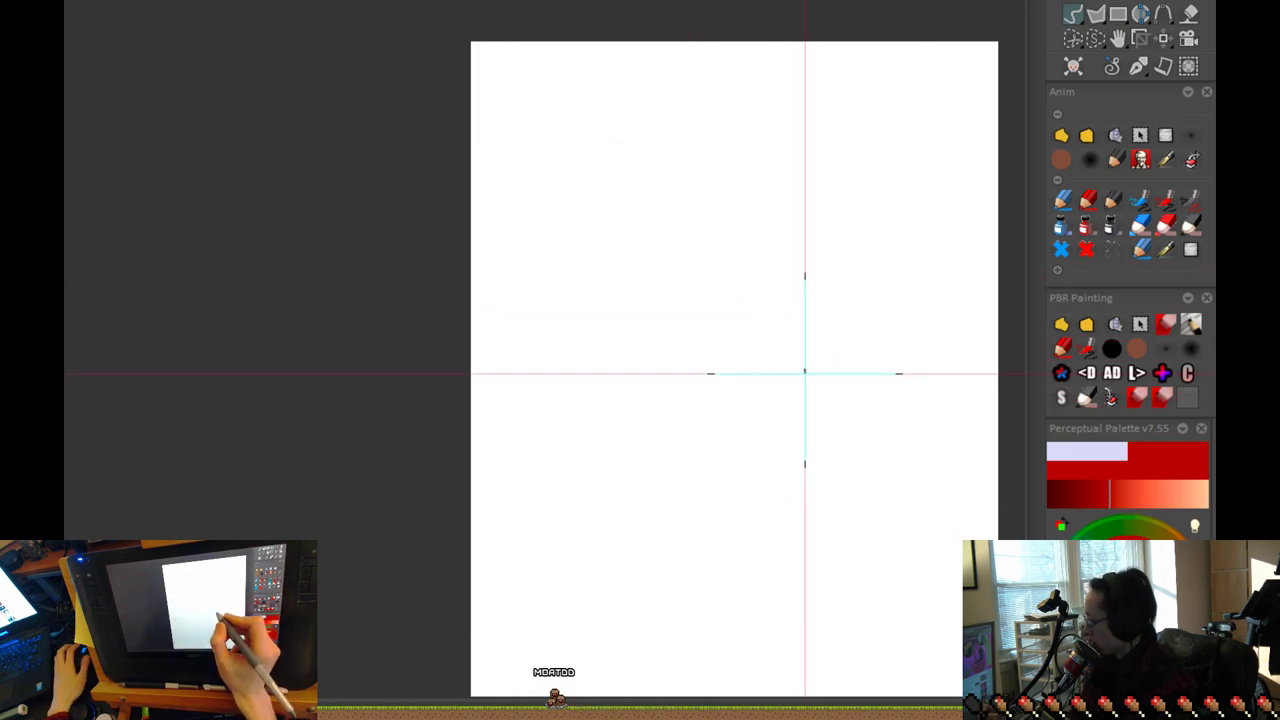
mouse_move(864, 333)
mouse_down()
mouse_move(613, 396)
mouse_move(886, 396)
mouse_move(588, 296)
mouse_move(582, 421)
mouse_up()
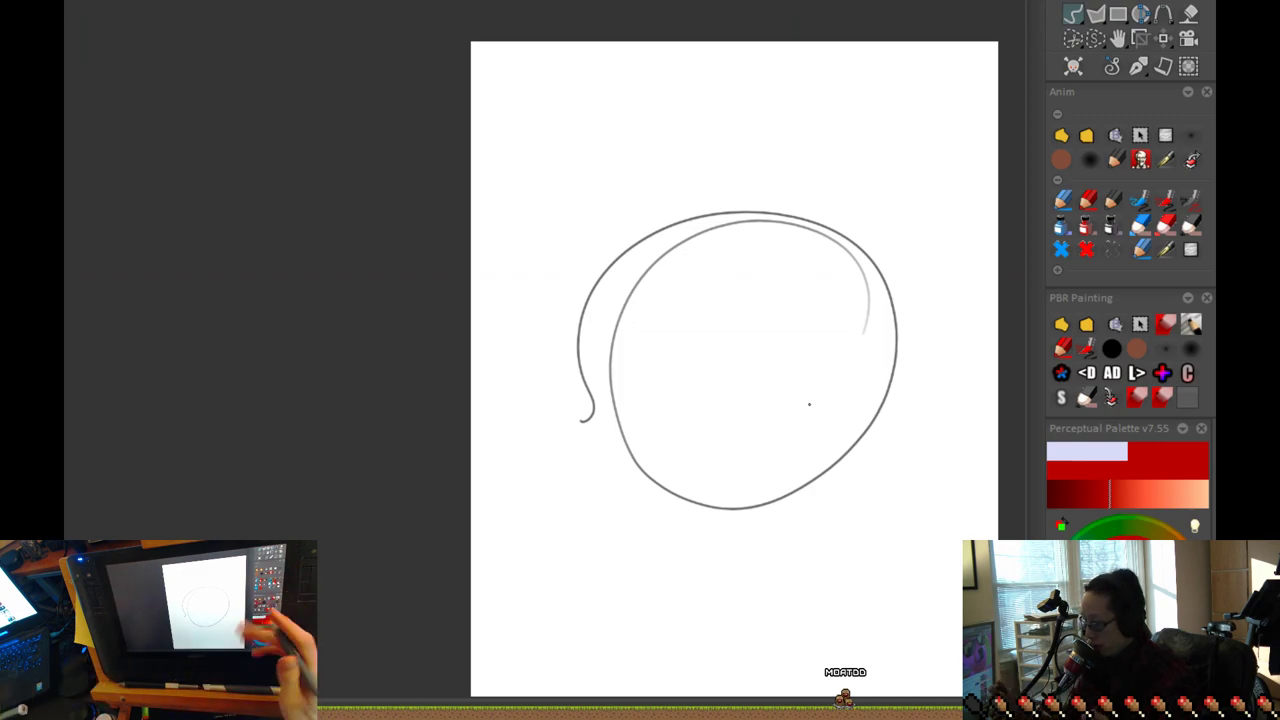
mouse_move(727, 262)
mouse_down()
mouse_move(817, 298)
mouse_move(655, 455)
mouse_move(767, 246)
mouse_move(814, 434)
mouse_move(872, 332)
mouse_move(821, 442)
mouse_move(675, 484)
mouse_move(718, 491)
mouse_up()
mouse_move(594, 363)
mouse_down()
mouse_move(613, 432)
mouse_move(574, 379)
mouse_move(558, 385)
mouse_move(551, 429)
mouse_up()
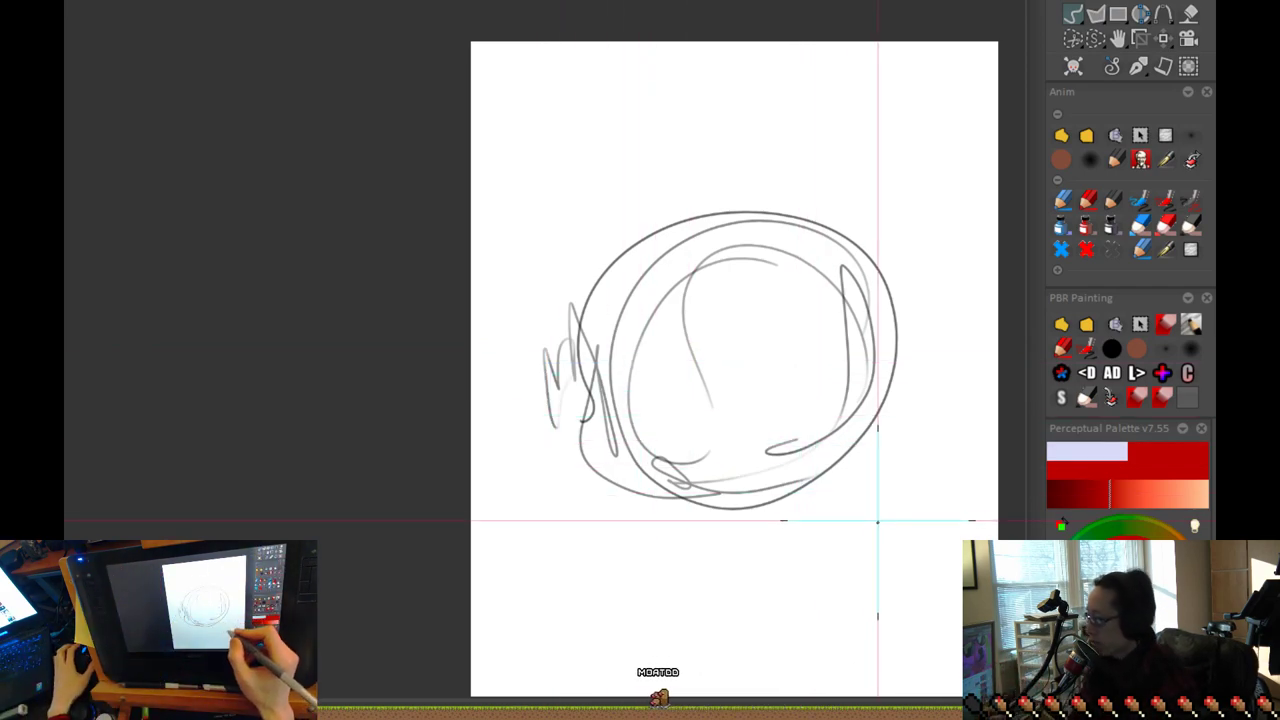
Step: Draw a pointed form extending from behind the circle's right edge toward the canvas edge
scroll(845, 475, down, 2)
key(space)
mouse_move(832, 503)
mouse_down()
mouse_move(794, 426)
mouse_move(786, 603)
mouse_move(766, 323)
mouse_move(833, 468)
mouse_move(784, 647)
mouse_up()
key(b)
drag(808, 422, 906, 423)
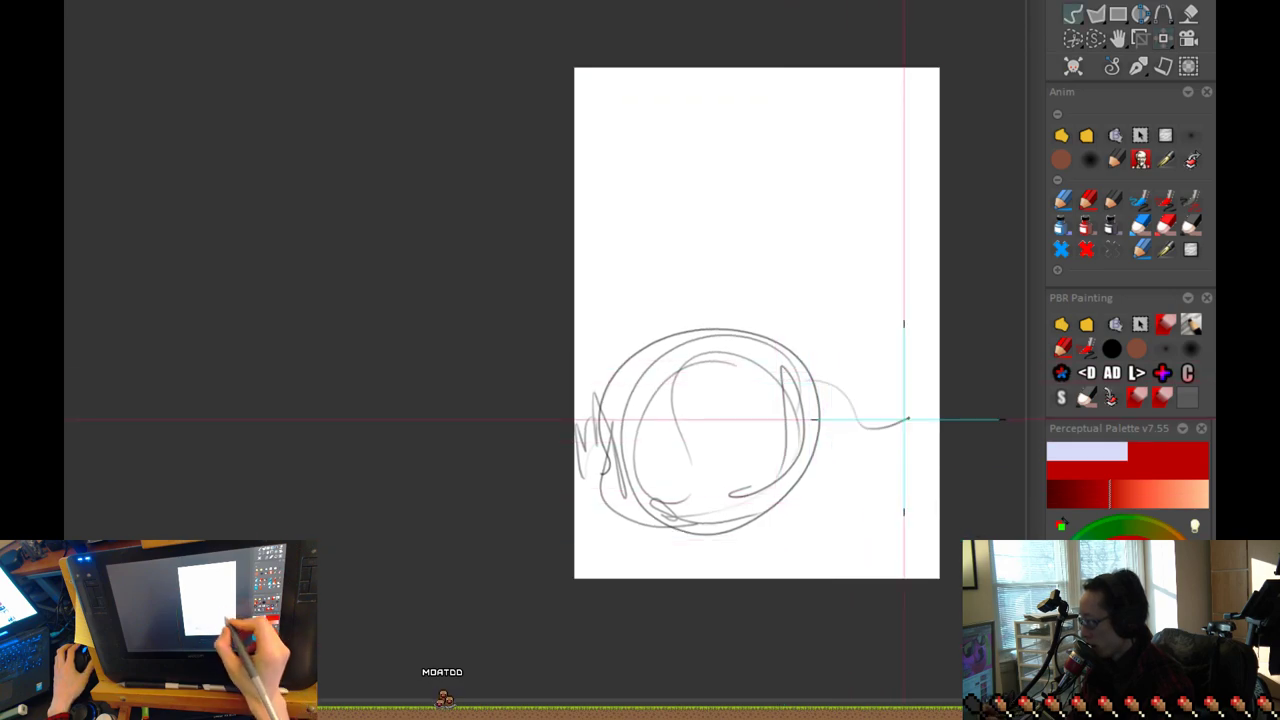
drag(818, 378, 875, 412)
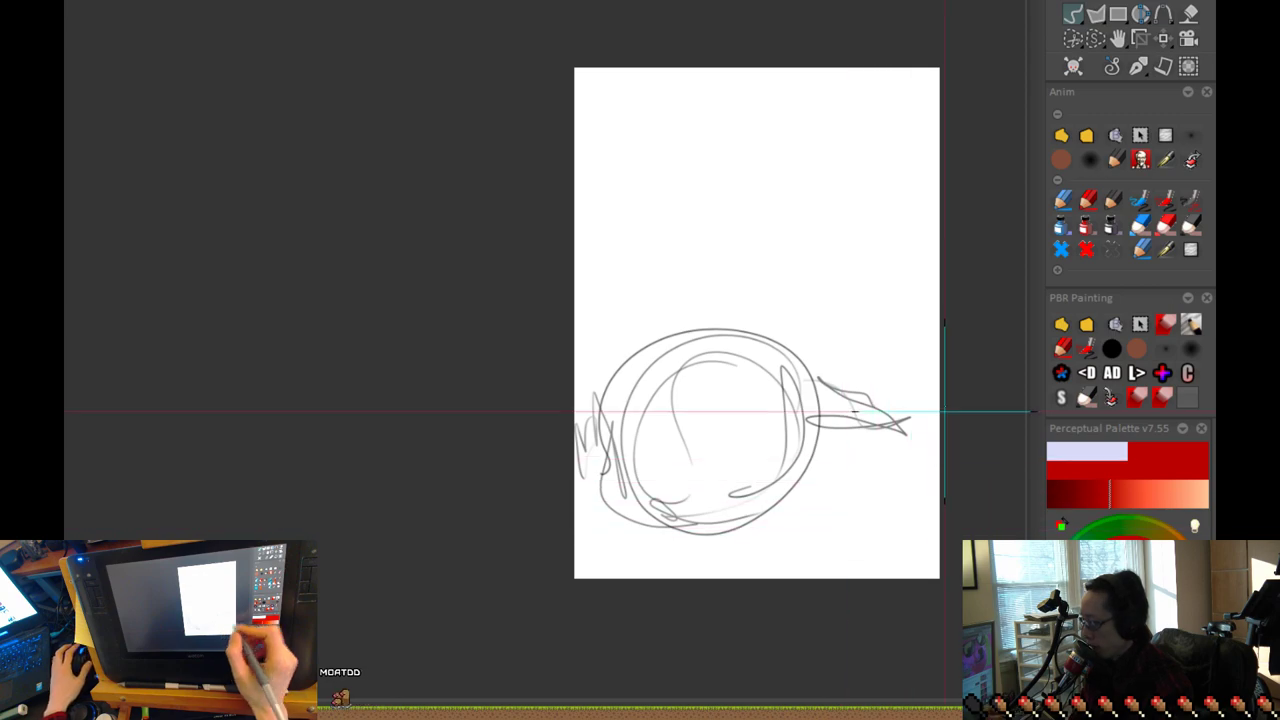
Step: Draw a tall branching form up the right edge, with pointed shapes and two loops across the upper area
mouse_move(836, 379)
mouse_down()
mouse_move(907, 356)
mouse_move(899, 425)
mouse_move(889, 371)
mouse_move(916, 275)
mouse_move(890, 359)
mouse_move(901, 379)
mouse_move(938, 282)
mouse_move(910, 219)
mouse_move(876, 374)
mouse_move(870, 287)
mouse_move(804, 208)
mouse_move(828, 155)
mouse_up()
mouse_move(874, 209)
mouse_down()
mouse_move(917, 253)
mouse_move(930, 211)
mouse_up()
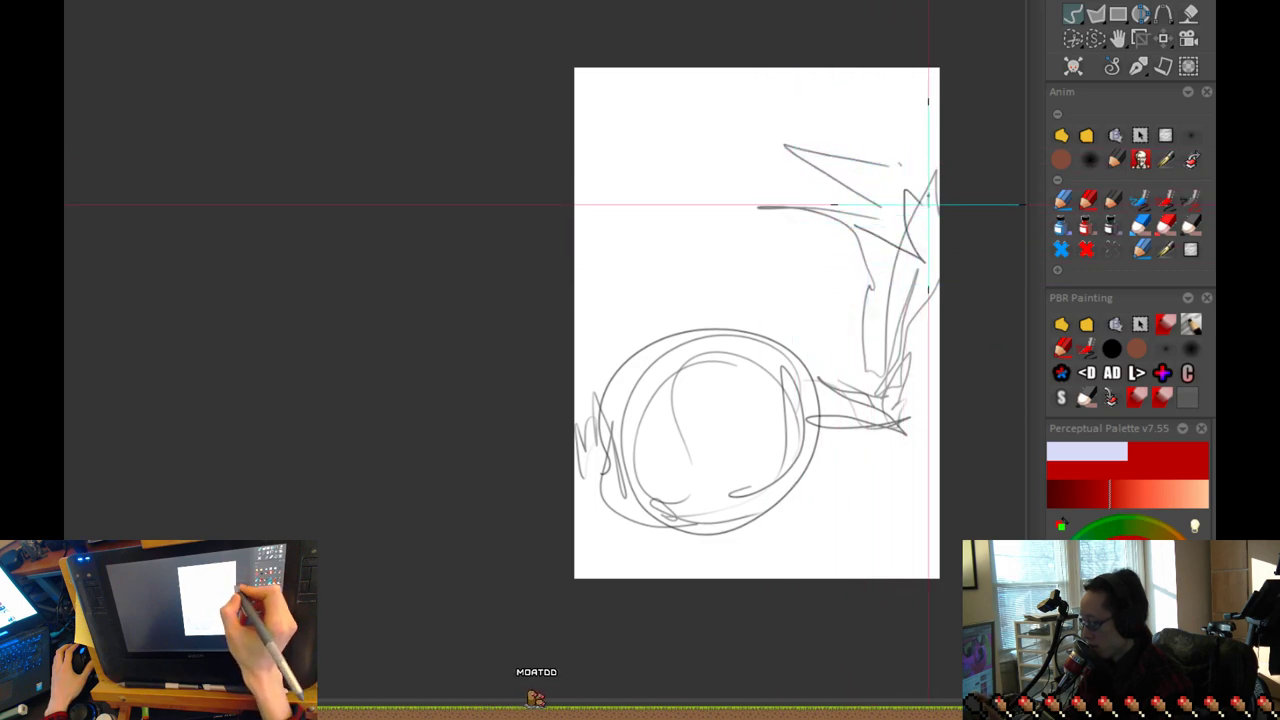
mouse_move(895, 164)
mouse_down()
mouse_move(758, 189)
mouse_move(744, 104)
mouse_move(749, 197)
mouse_up()
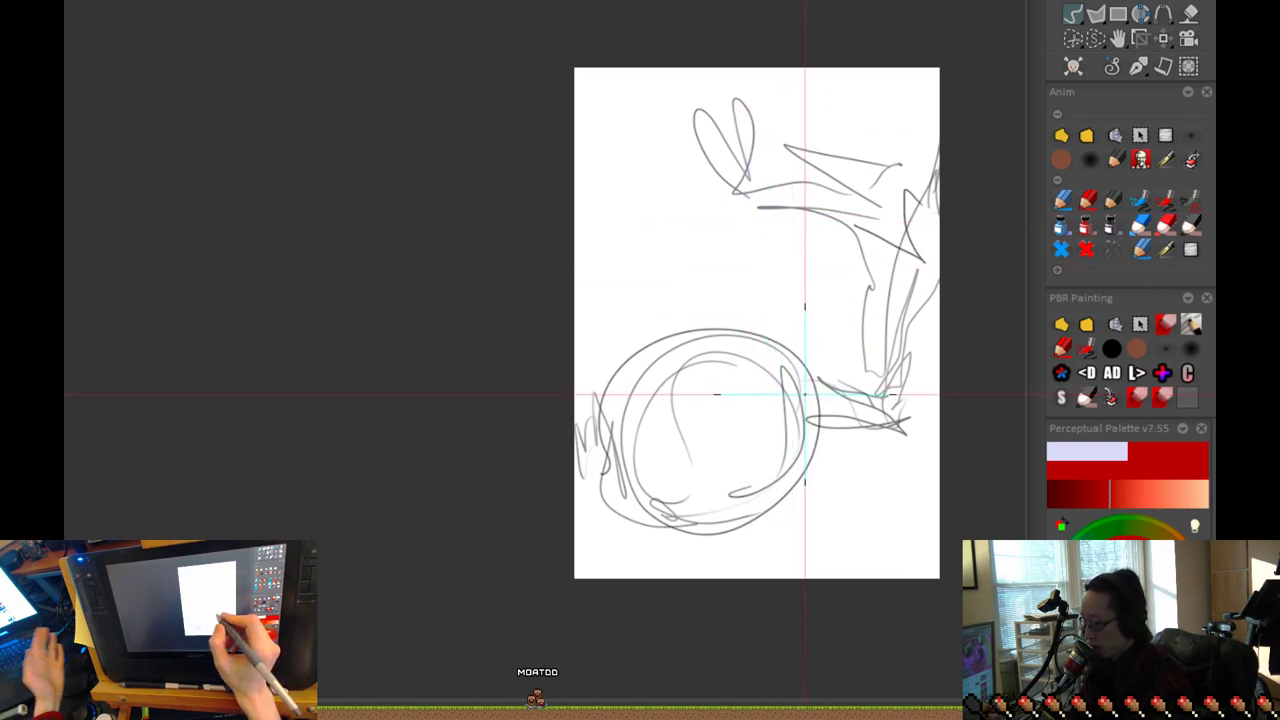
Step: Sketch an arched opening and upright pillars behind the circle, with a wavy pointed form at the far left
mouse_move(797, 216)
mouse_down()
mouse_move(745, 341)
mouse_move(744, 230)
mouse_up()
mouse_move(703, 300)
mouse_down()
mouse_move(676, 187)
mouse_move(678, 208)
mouse_move(706, 197)
mouse_move(658, 212)
mouse_up()
drag(745, 228, 728, 308)
drag(592, 196, 598, 340)
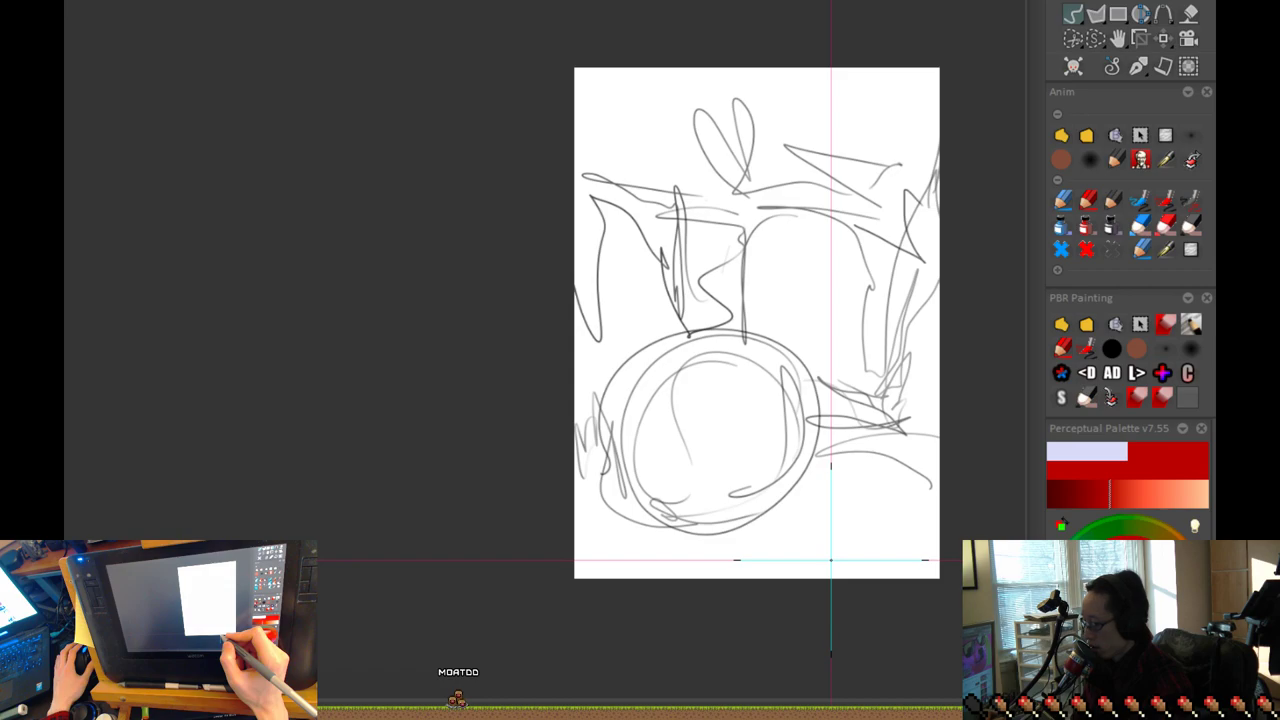
Step: Examine how the arched opening and pillars overlap the large circle, viewing the area close up and rotated
drag(877, 491, 776, 542)
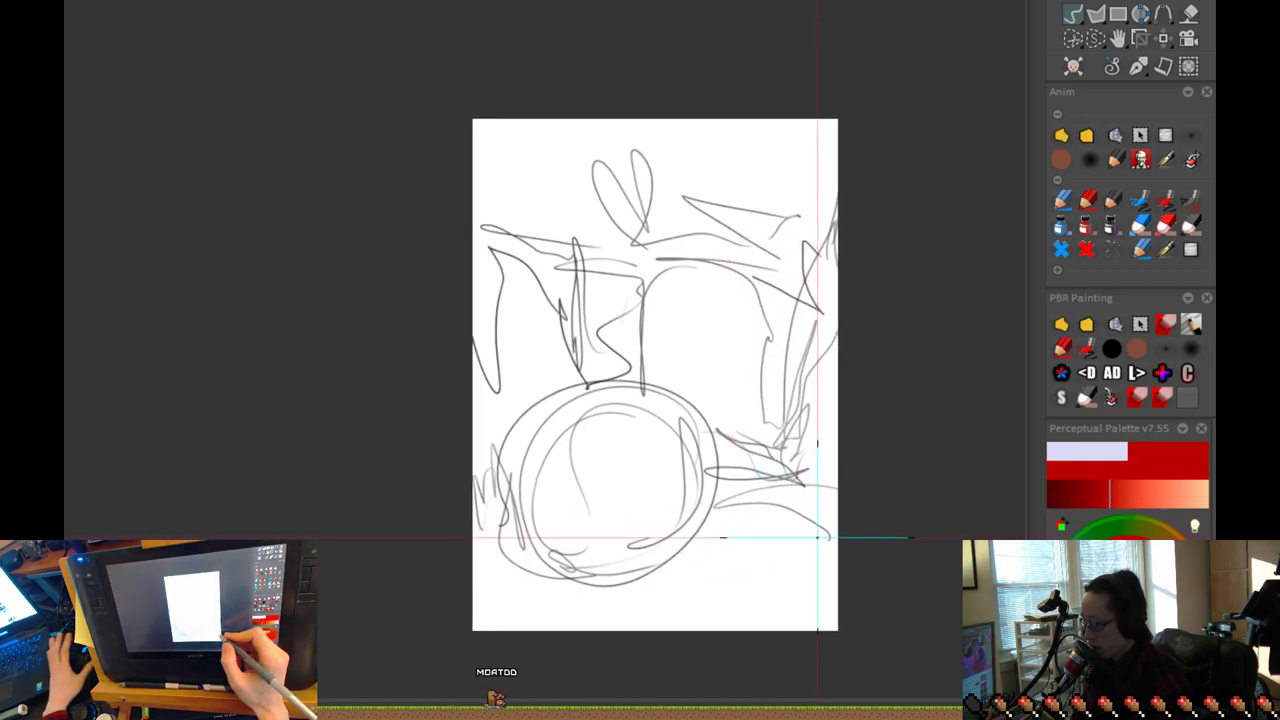
mouse_move(588, 540)
mouse_down()
mouse_move(674, 557)
mouse_move(610, 531)
mouse_up()
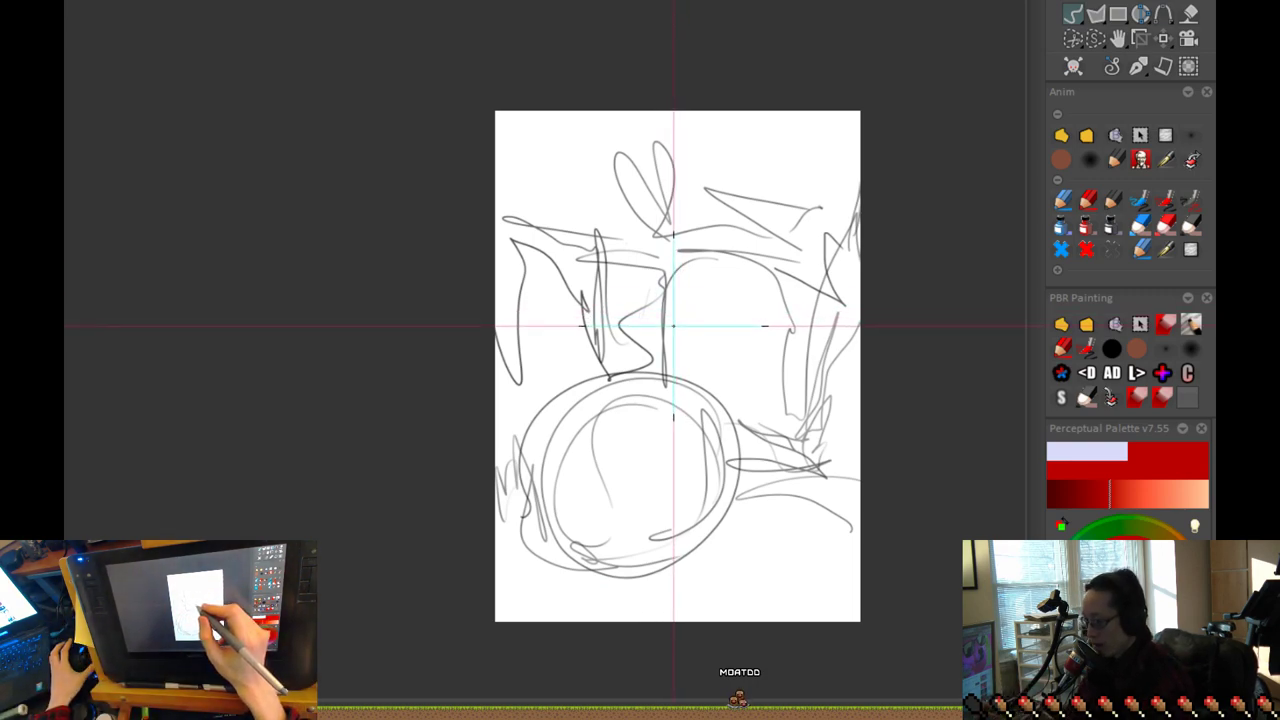
drag(682, 333, 743, 336)
scroll(681, 335, up, 3)
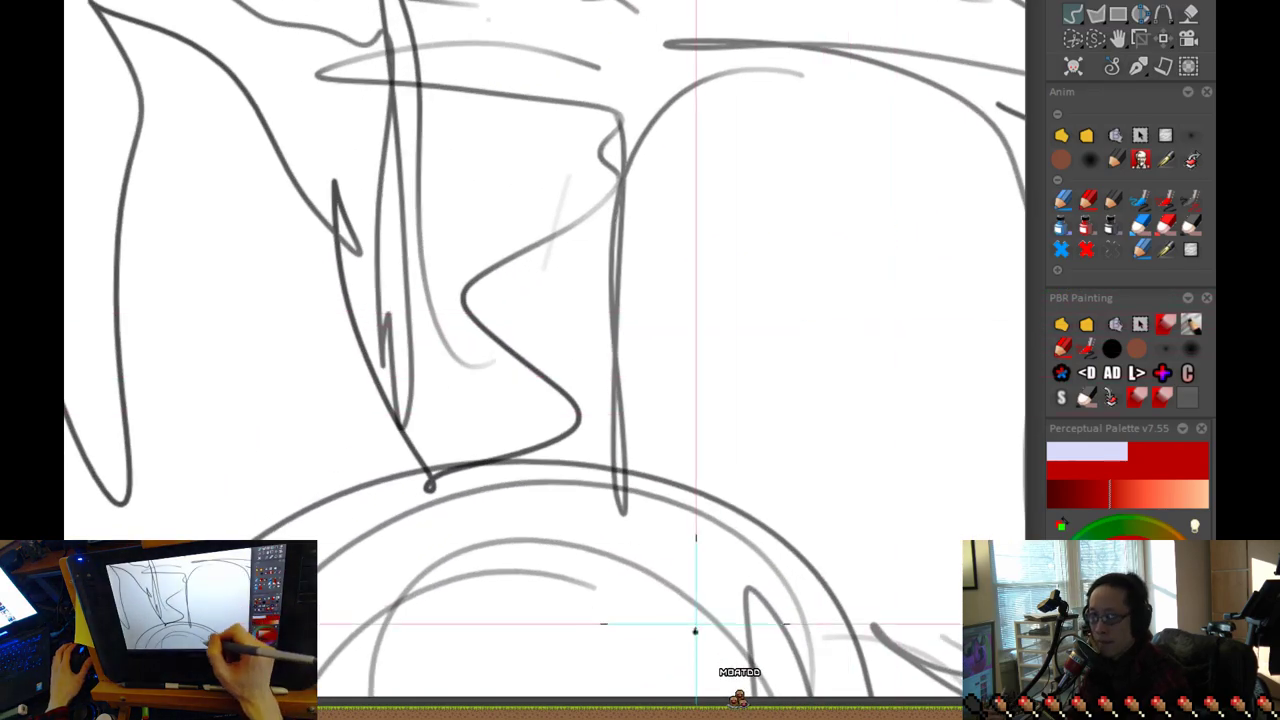
drag(881, 425, 646, 466)
scroll(626, 358, up, 2)
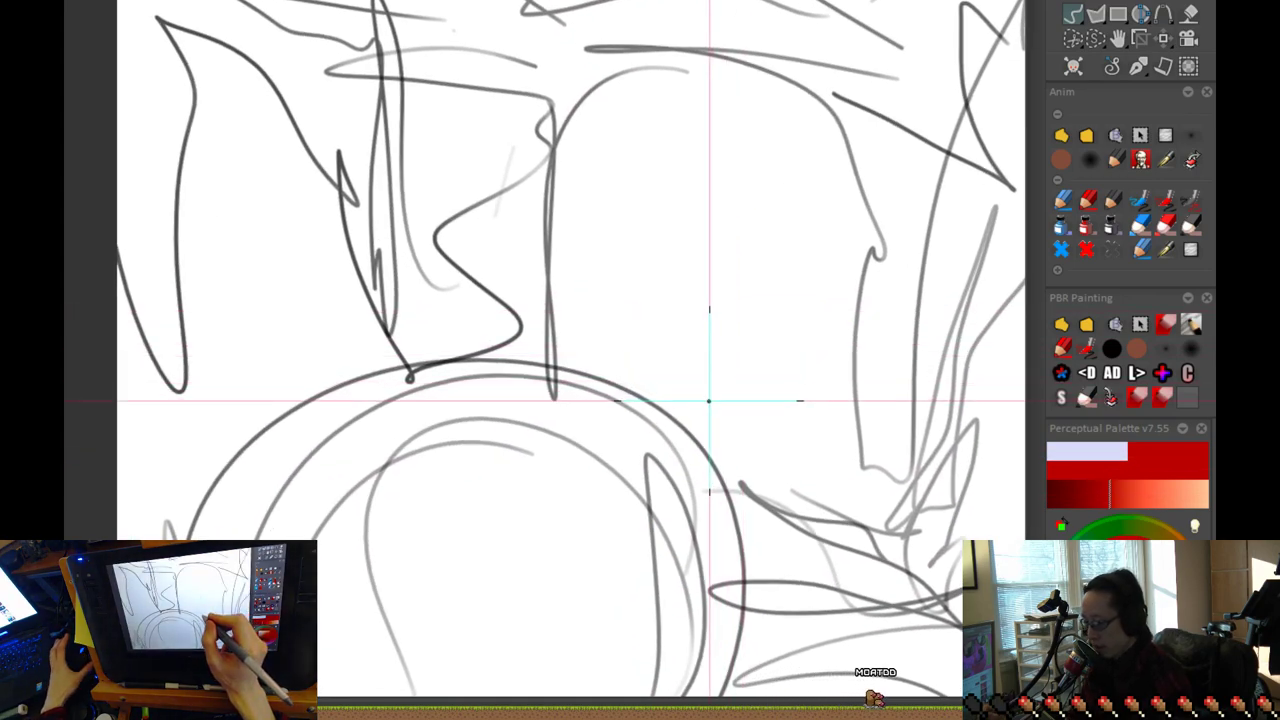
drag(808, 178, 869, 408)
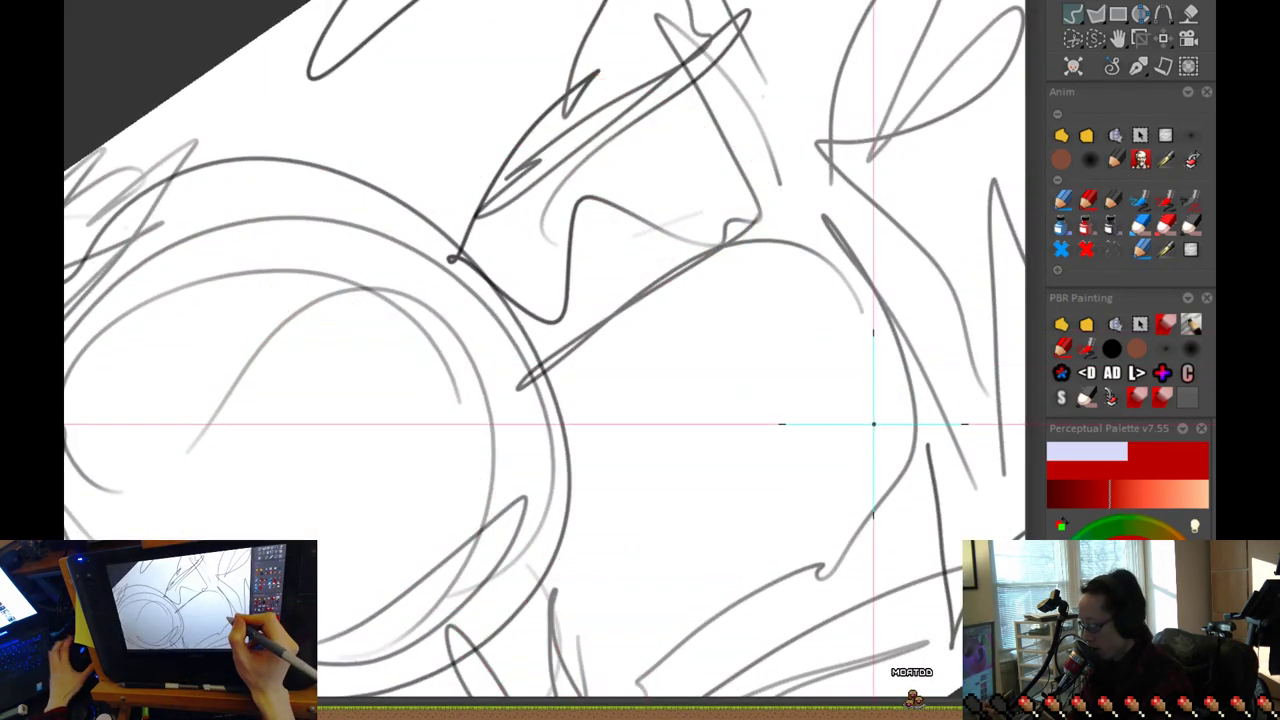
key(5)
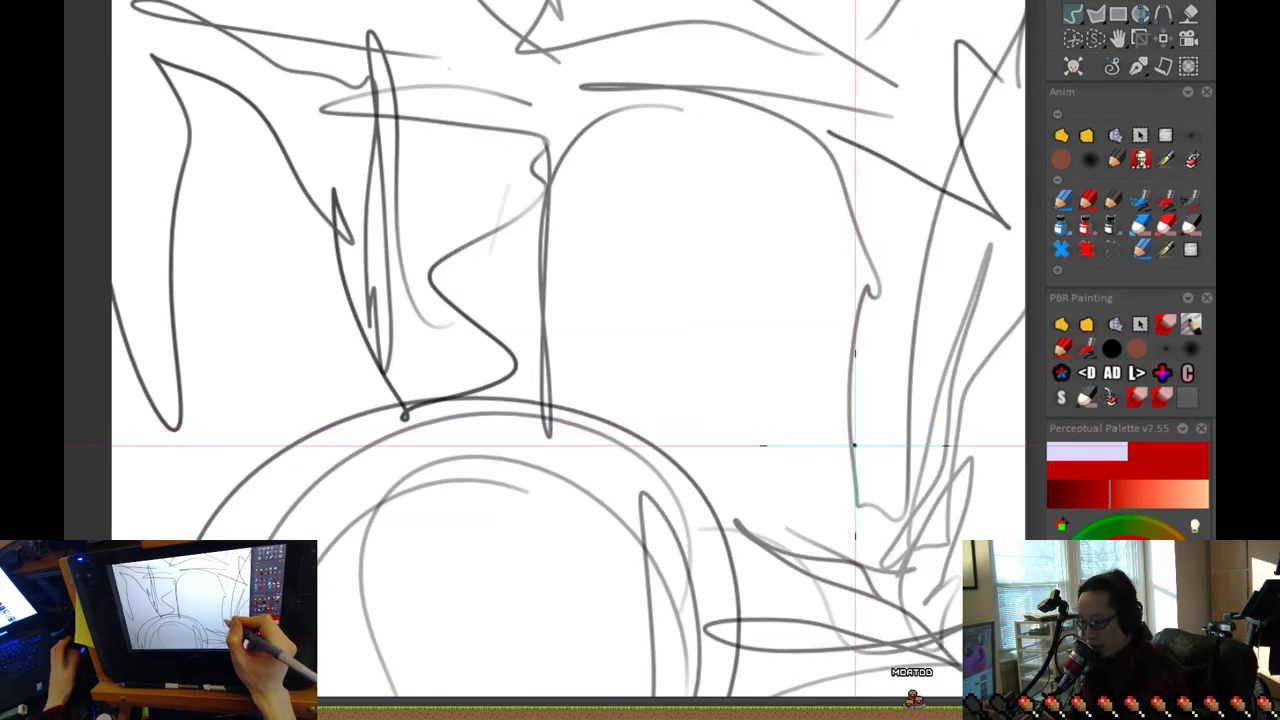
drag(722, 166, 428, 122)
key(5)
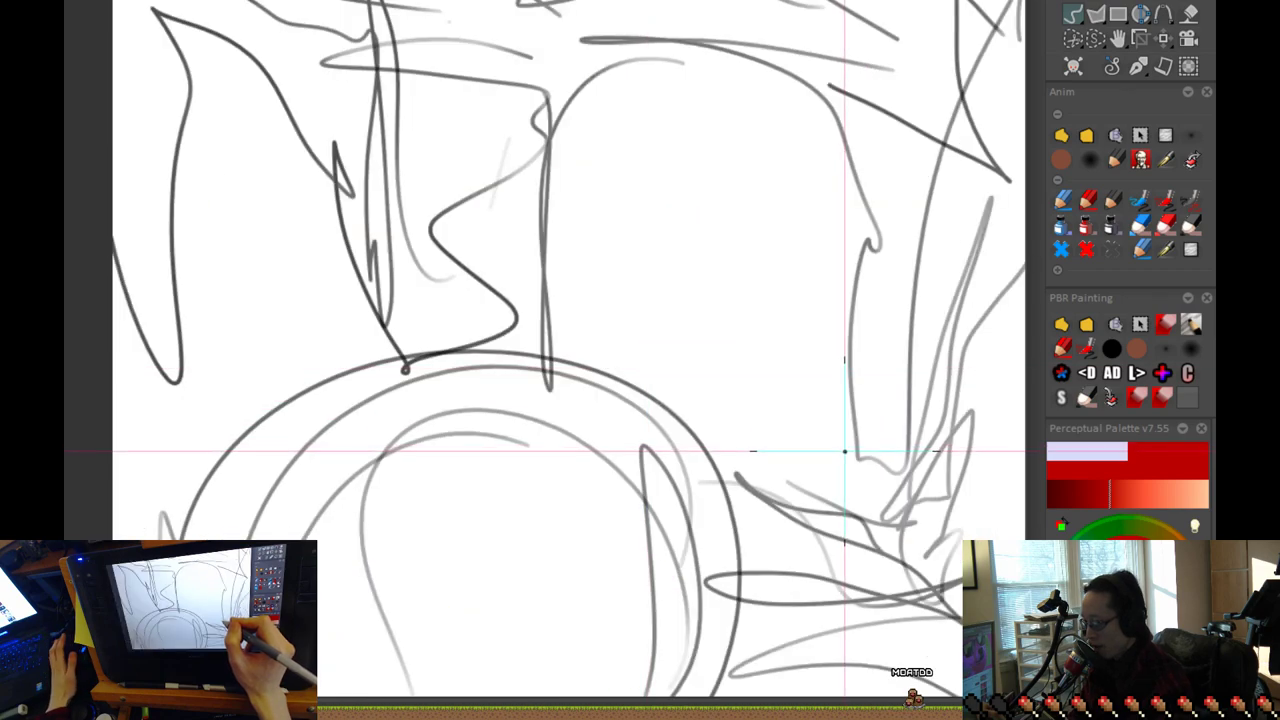
key(shift+space)
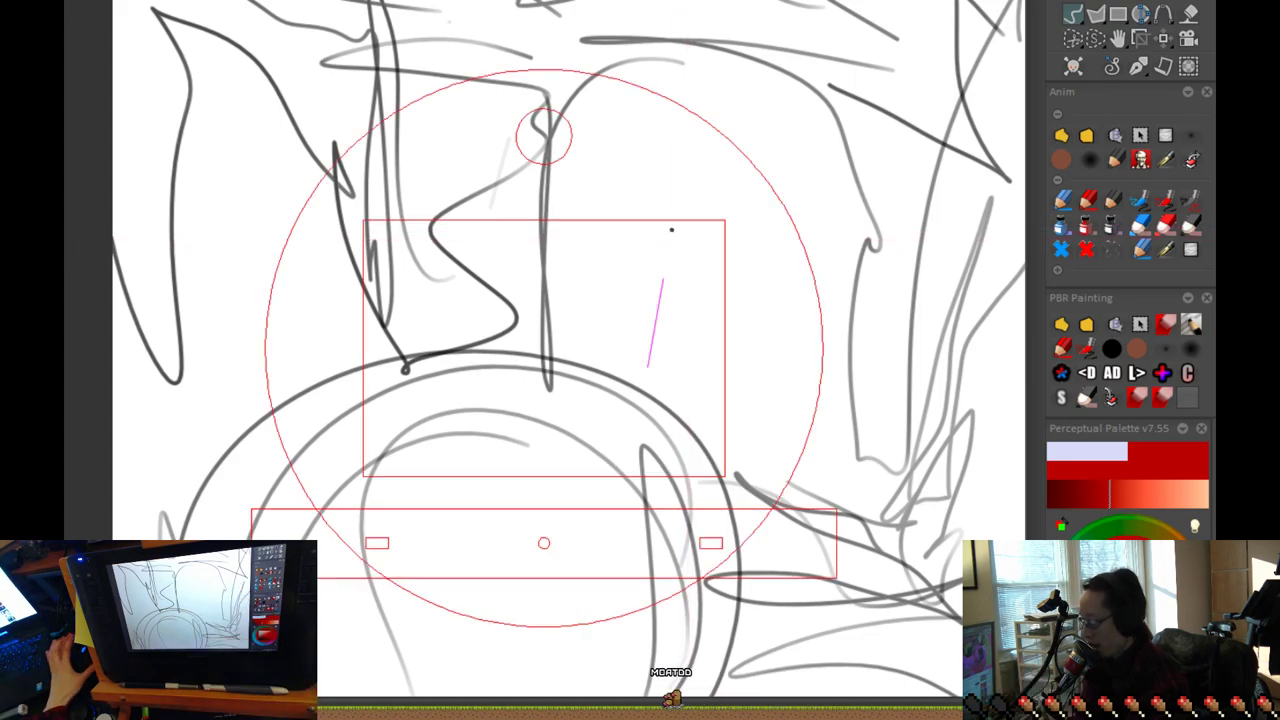
Step: Review the whole thumbnail and the spacing between the circle, central arch and branching form at several zoom levels and rotations
key(f)
drag(798, 233, 825, 310)
key(2)
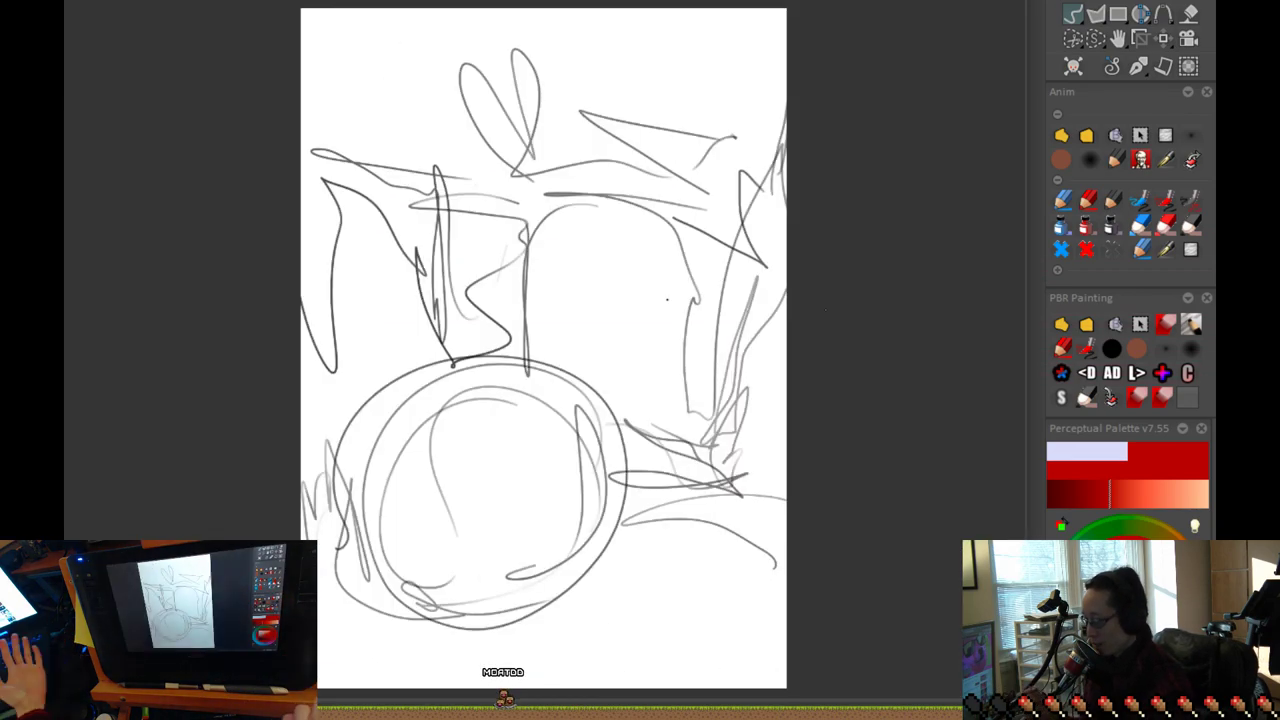
drag(580, 357, 769, 240)
drag(770, 168, 643, 370)
drag(358, 396, 752, 415)
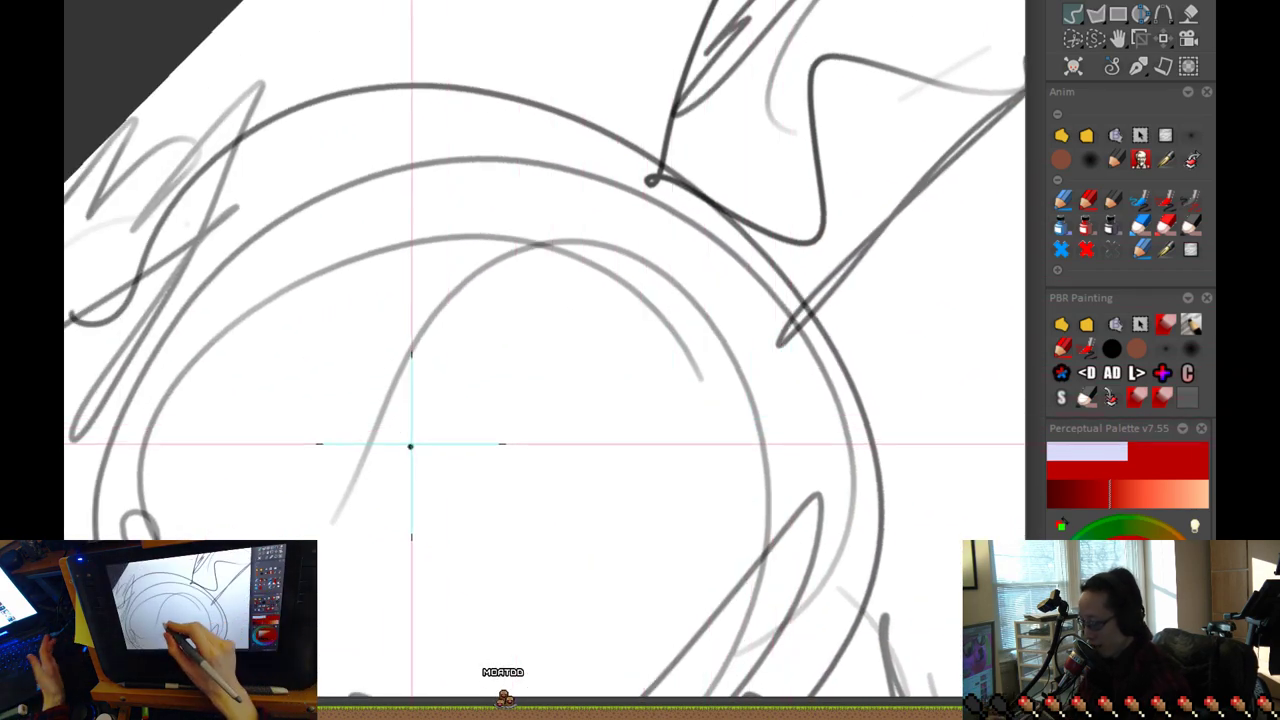
key(5)
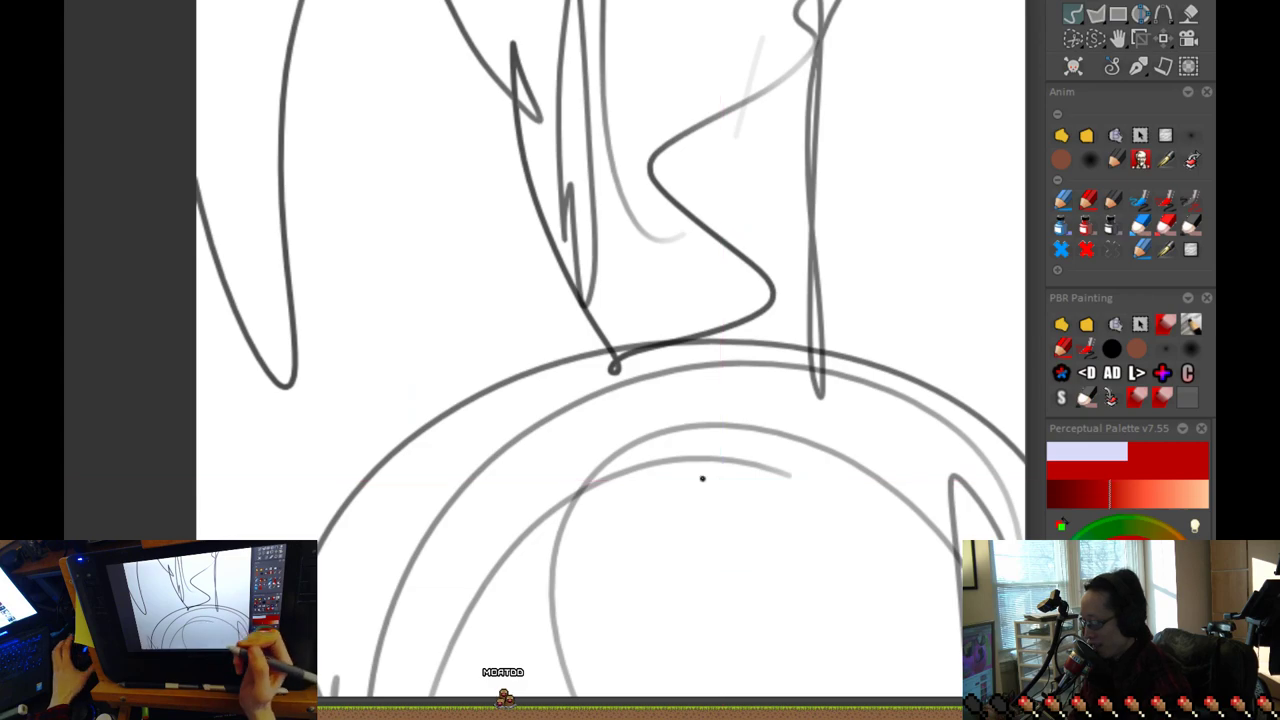
key(2)
drag(602, 422, 618, 481)
mouse_move(618, 481)
mouse_down()
mouse_move(714, 426)
mouse_move(696, 436)
mouse_move(826, 286)
mouse_move(831, 386)
mouse_move(397, 414)
mouse_move(641, 276)
mouse_move(694, 297)
mouse_move(689, 263)
mouse_move(749, 423)
mouse_move(781, 418)
mouse_up()
key(2)
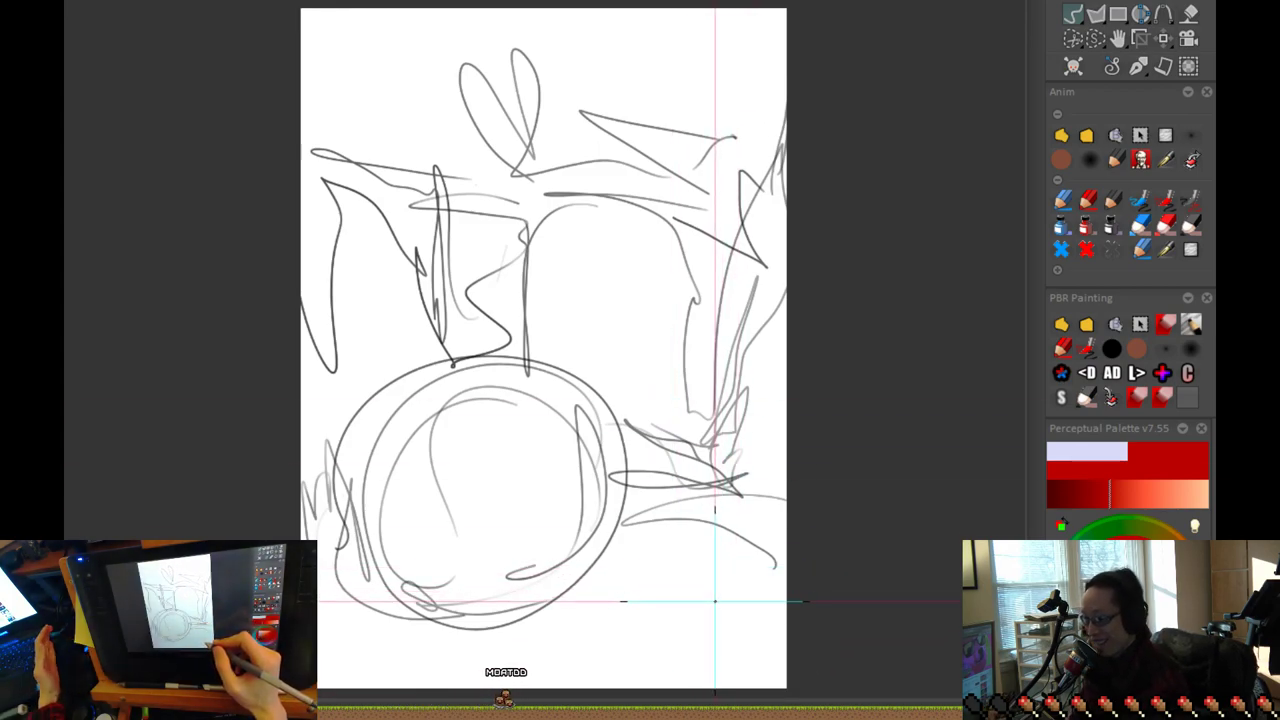
scroll(494, 340, up, 3)
drag(540, 425, 582, 338)
mouse_move(562, 428)
mouse_down()
mouse_move(622, 330)
mouse_move(640, 350)
mouse_up()
mouse_move(607, 438)
mouse_down()
mouse_move(662, 381)
mouse_move(698, 360)
mouse_up()
drag(642, 472, 718, 378)
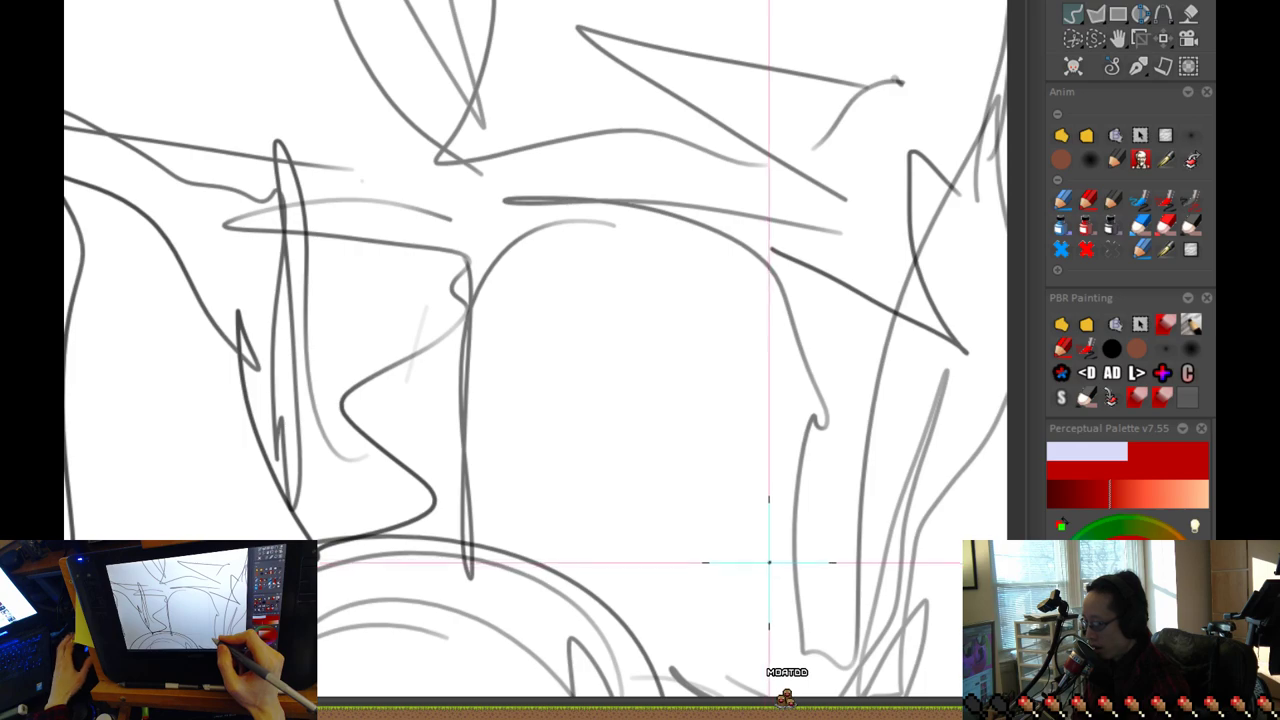
drag(745, 555, 829, 400)
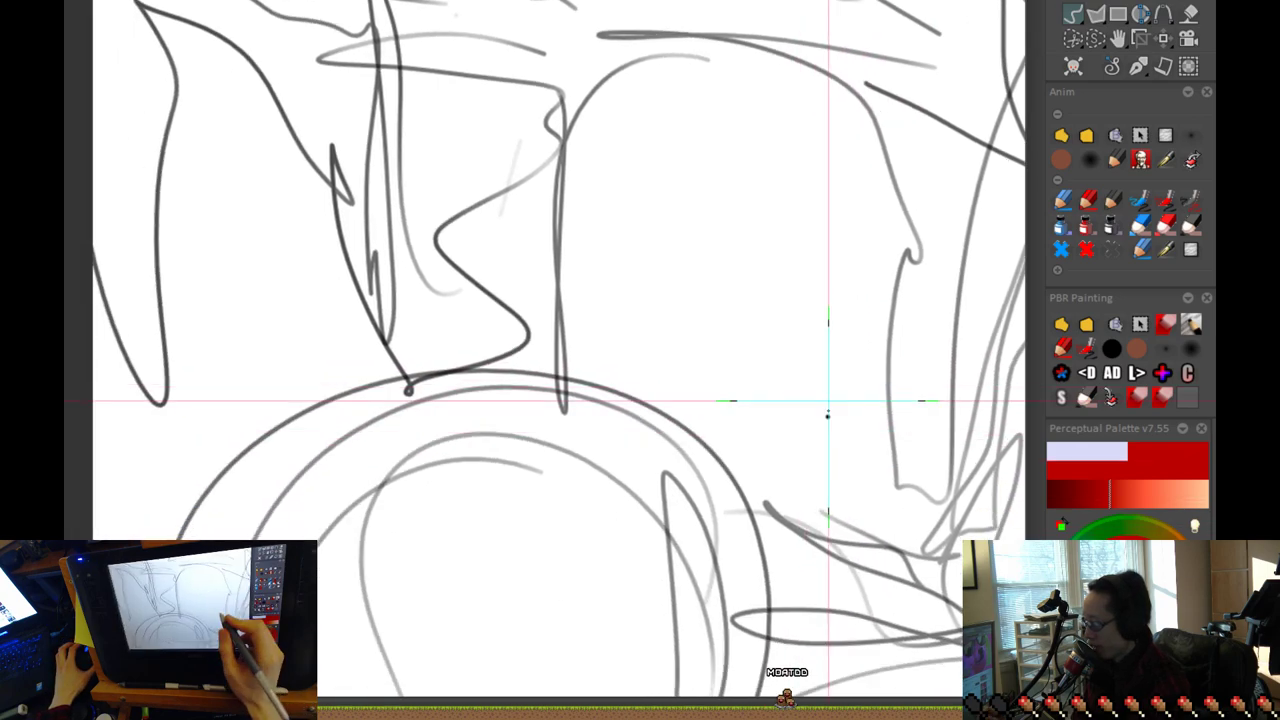
scroll(642, 497, down, 2)
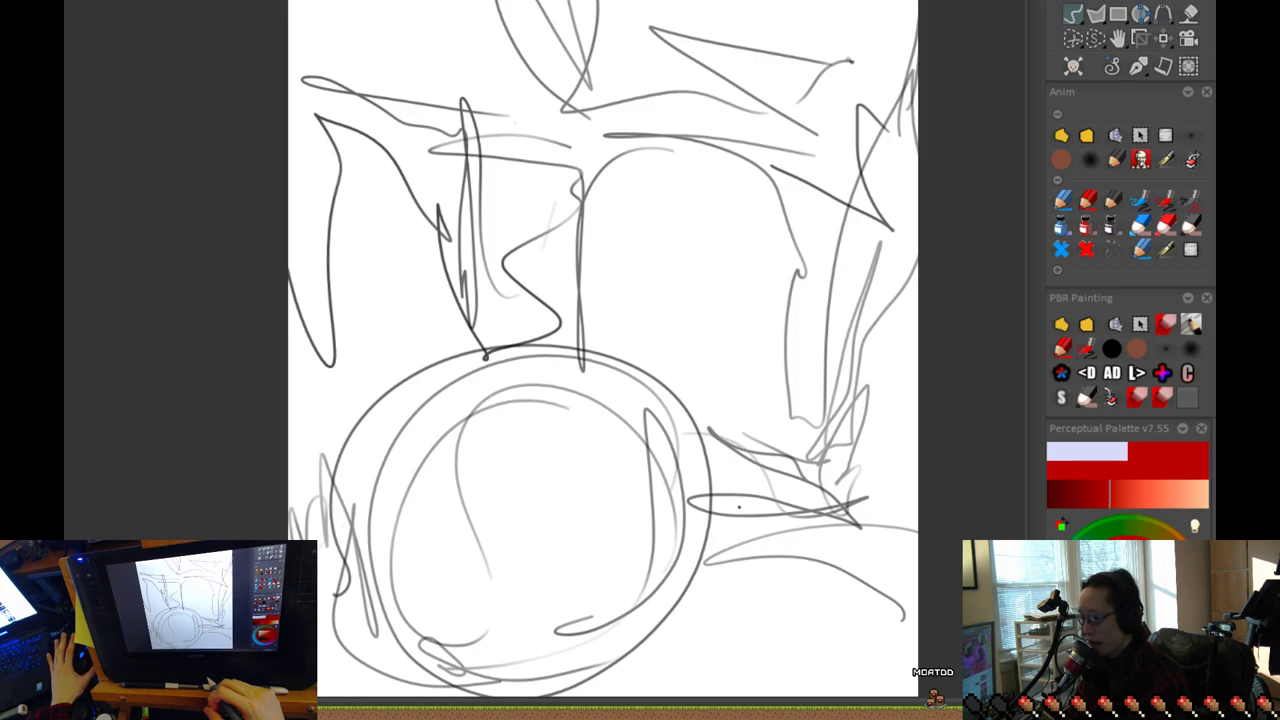
Step: Add long, shallow ground lines beneath the large circle near the lower edge of the canvas
mouse_move(766, 609)
mouse_down()
mouse_move(780, 441)
mouse_move(631, 471)
mouse_move(880, 485)
mouse_move(391, 511)
mouse_move(745, 527)
mouse_up()
mouse_move(731, 510)
mouse_down()
mouse_move(760, 492)
mouse_move(679, 511)
mouse_up()
key(ctrl+z)
scroll(667, 521, down, 2)
mouse_move(558, 529)
mouse_down()
mouse_move(546, 549)
mouse_move(763, 543)
mouse_move(867, 558)
mouse_up()
mouse_move(853, 522)
mouse_down()
mouse_move(771, 491)
mouse_move(391, 522)
mouse_up()
Step: Draw a thick curved arch rising behind the circle's upper right, with a few inner contour strokes
mouse_move(618, 404)
mouse_down()
mouse_move(586, 537)
mouse_move(604, 574)
mouse_move(663, 467)
mouse_up()
scroll(669, 561, down, 1)
mouse_move(618, 342)
mouse_down()
mouse_move(675, 351)
mouse_move(618, 340)
mouse_up()
mouse_move(611, 311)
mouse_down()
mouse_move(629, 356)
mouse_move(607, 340)
mouse_up()
key(ctrl+z)
key(ctrl+z)
scroll(631, 305, up, 2)
mouse_move(612, 440)
mouse_down()
mouse_move(709, 414)
mouse_move(711, 357)
mouse_move(505, 360)
mouse_move(594, 308)
mouse_move(509, 371)
mouse_move(667, 345)
mouse_move(720, 391)
mouse_move(704, 452)
mouse_up()
mouse_move(650, 359)
mouse_down()
mouse_move(650, 440)
mouse_move(706, 470)
mouse_up()
drag(720, 460, 712, 474)
scroll(735, 490, down, 1)
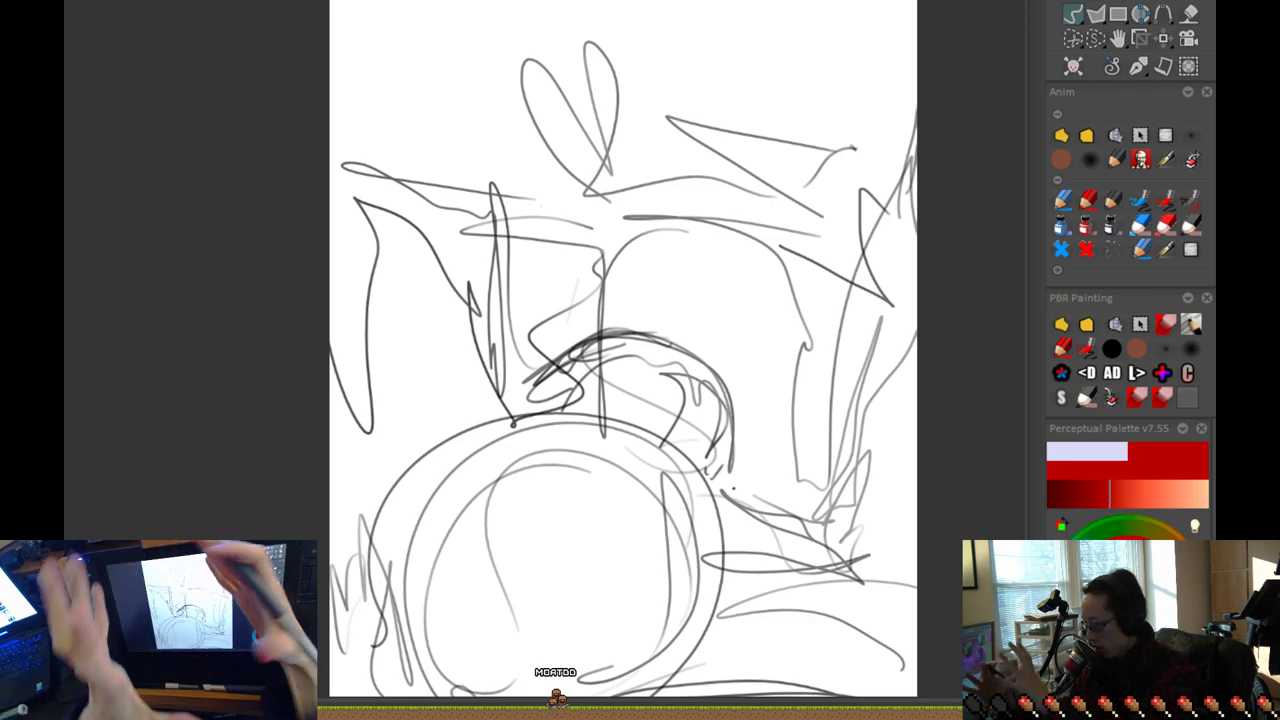
Step: Sketch a tall rounded form along the right side, with small jagged shapes at its base and inside the arched opening
mouse_move(730, 408)
mouse_down()
mouse_move(754, 460)
mouse_move(797, 438)
mouse_up()
drag(738, 472, 727, 506)
drag(735, 472, 748, 464)
mouse_move(796, 502)
mouse_down()
mouse_move(797, 455)
mouse_move(839, 425)
mouse_move(832, 288)
mouse_move(787, 415)
mouse_move(791, 445)
mouse_move(771, 352)
mouse_move(794, 237)
mouse_move(784, 378)
mouse_move(834, 266)
mouse_move(895, 352)
mouse_move(796, 491)
mouse_move(870, 416)
mouse_move(802, 208)
mouse_move(911, 245)
mouse_move(755, 245)
mouse_move(745, 330)
mouse_move(710, 312)
mouse_move(731, 237)
mouse_move(722, 296)
mouse_move(700, 212)
mouse_move(661, 284)
mouse_up()
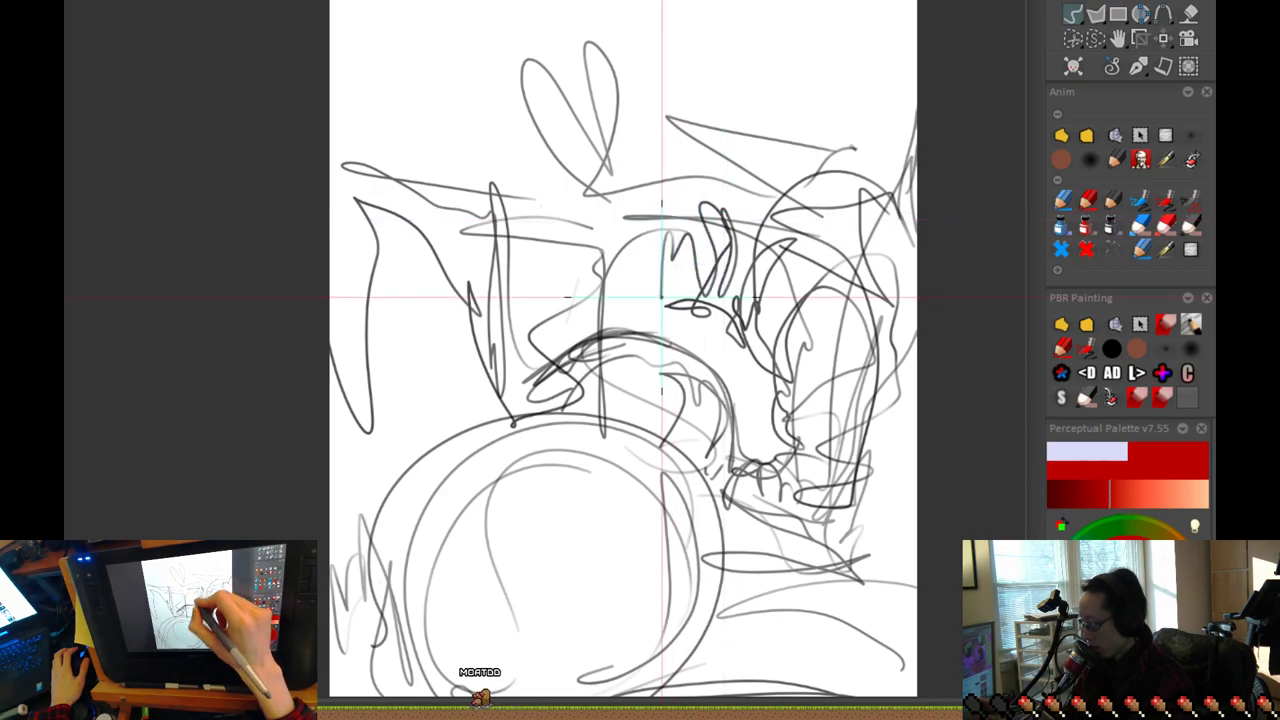
scroll(845, 445, down, 1)
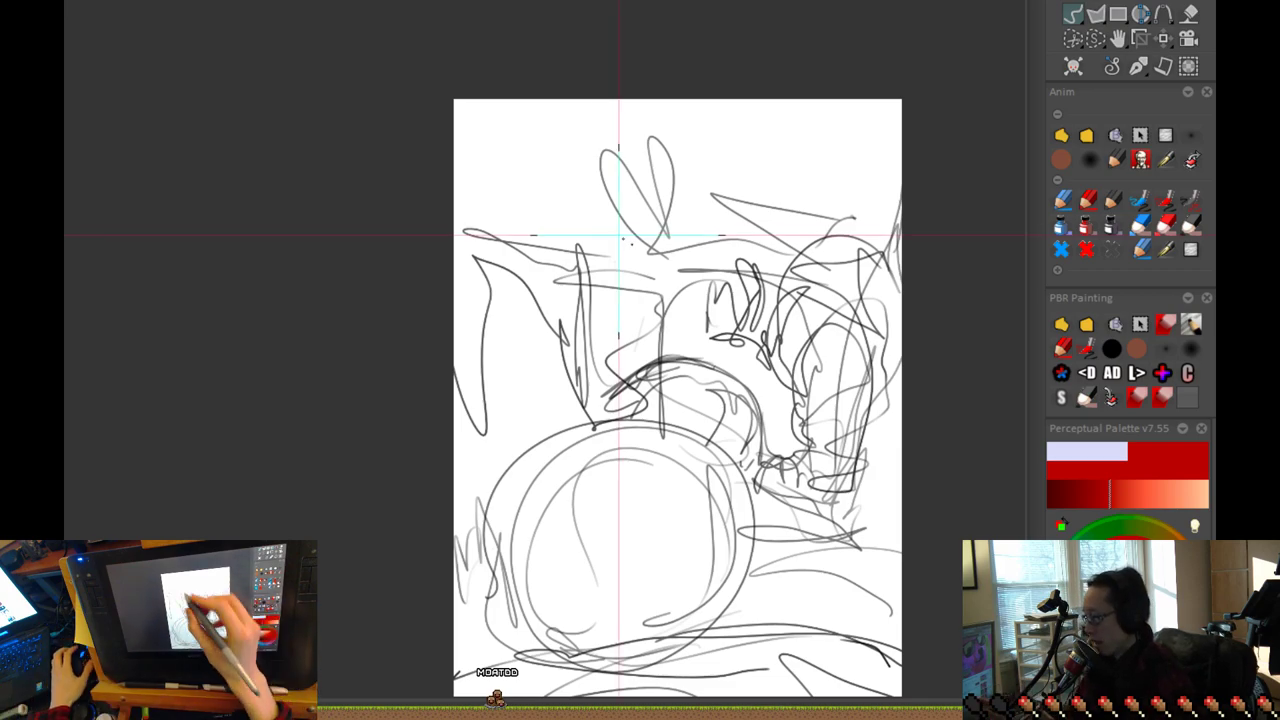
Step: Draw sweeping curves across the upper left, overlapping curved shapes below them, and a large rounded form at the upper right
drag(622, 299, 636, 375)
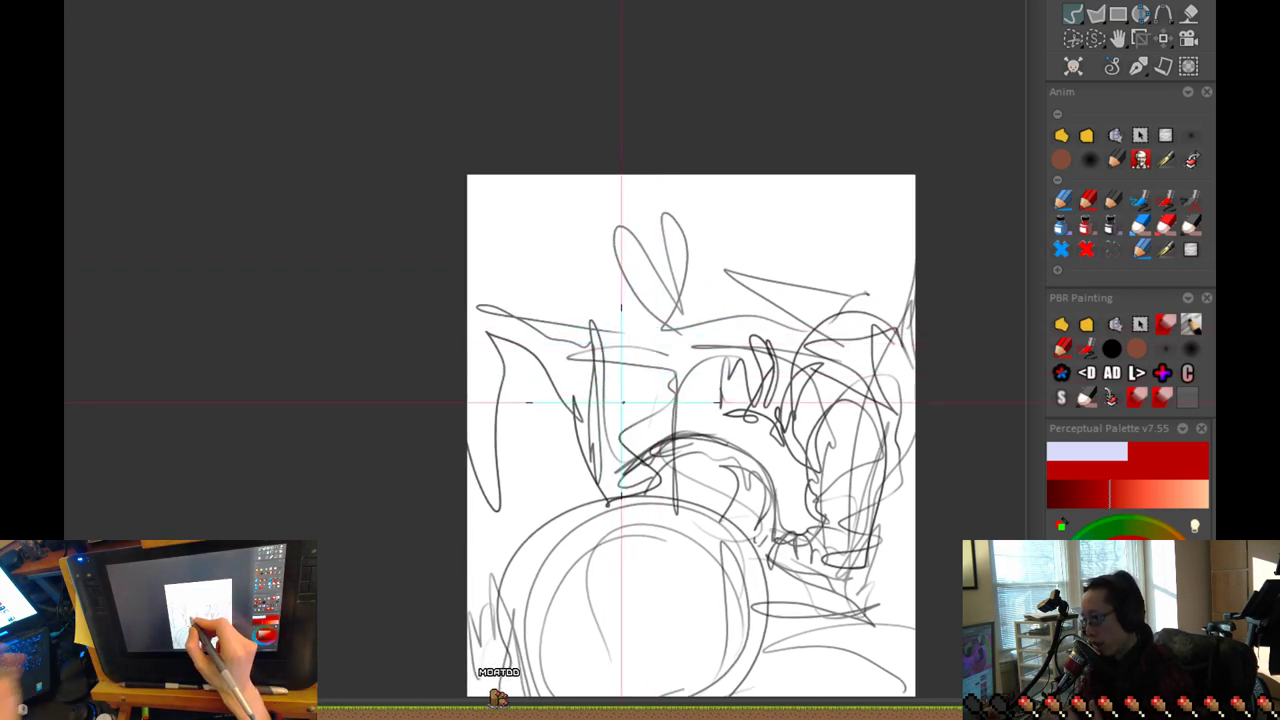
mouse_move(650, 325)
mouse_down()
mouse_move(684, 181)
mouse_move(561, 333)
mouse_move(647, 239)
mouse_move(600, 137)
mouse_move(627, 278)
mouse_move(606, 180)
mouse_move(461, 348)
mouse_move(513, 353)
mouse_move(577, 280)
mouse_move(510, 163)
mouse_move(458, 373)
mouse_move(633, 391)
mouse_move(591, 314)
mouse_move(571, 328)
mouse_move(608, 338)
mouse_up()
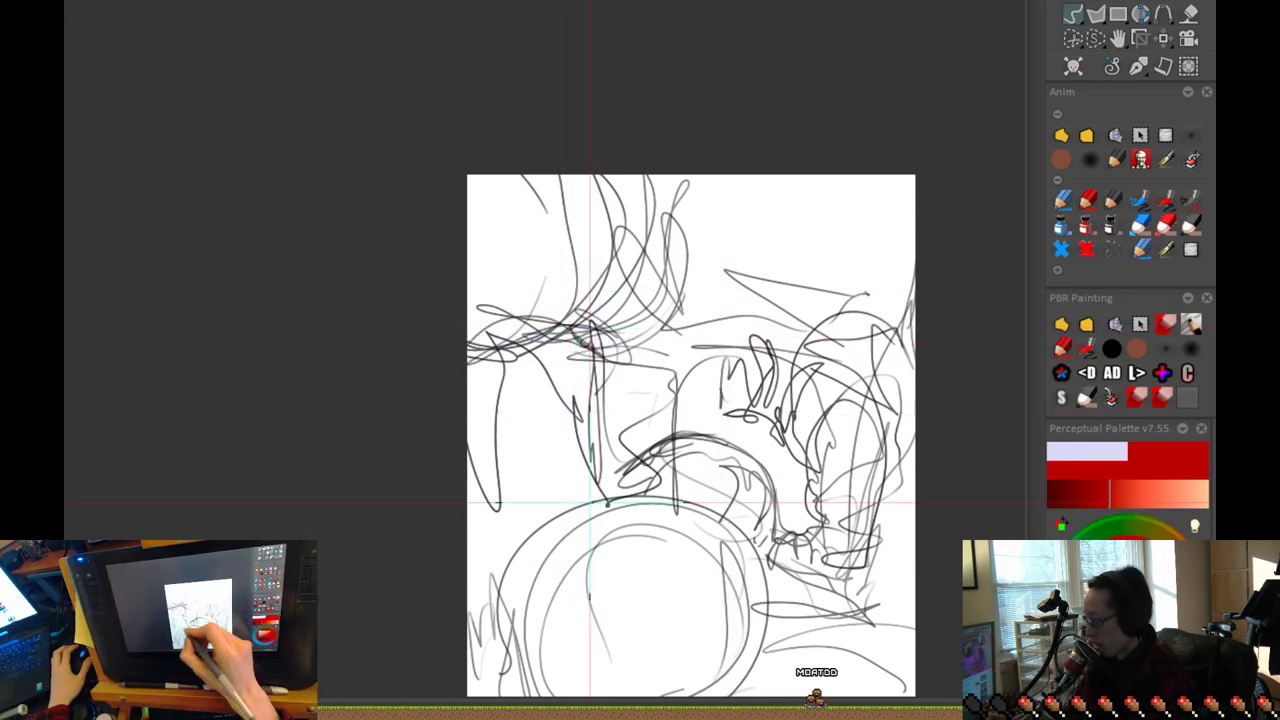
mouse_move(622, 455)
mouse_down()
mouse_move(506, 415)
mouse_move(440, 468)
mouse_up()
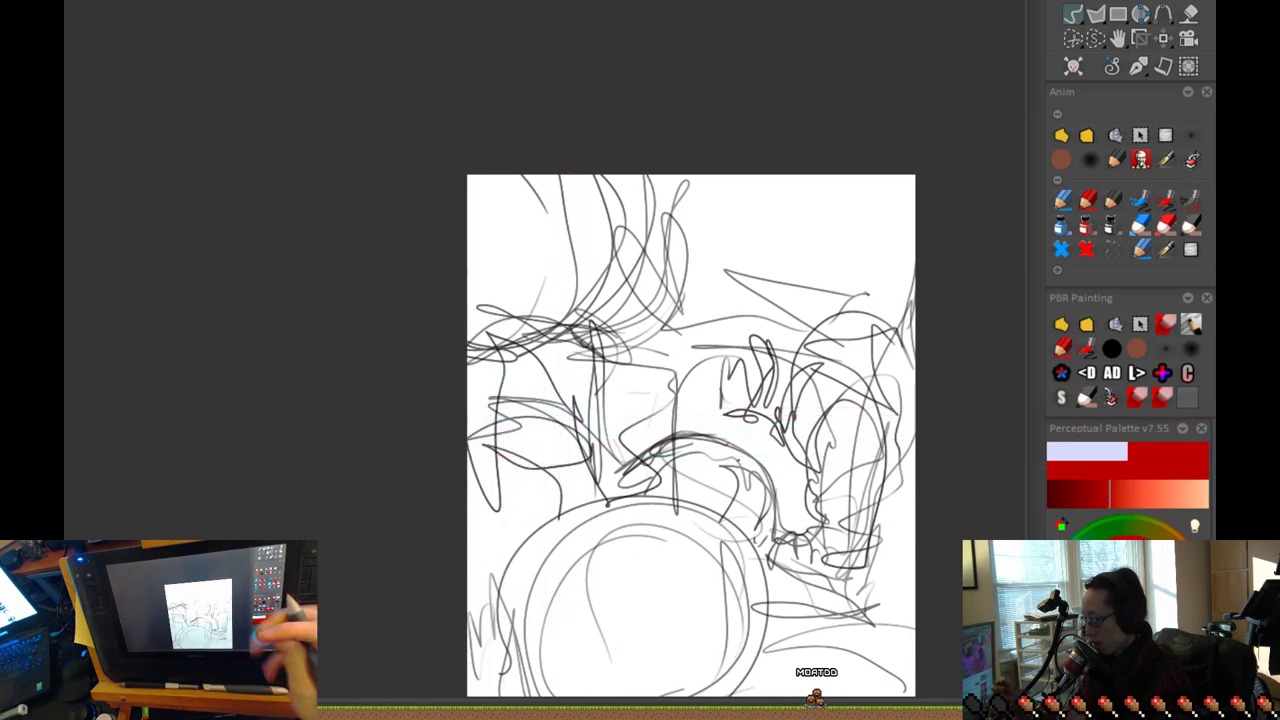
mouse_move(700, 180)
mouse_down()
mouse_move(753, 255)
mouse_move(776, 219)
mouse_move(721, 265)
mouse_move(771, 297)
mouse_move(794, 214)
mouse_move(853, 255)
mouse_move(777, 240)
mouse_up()
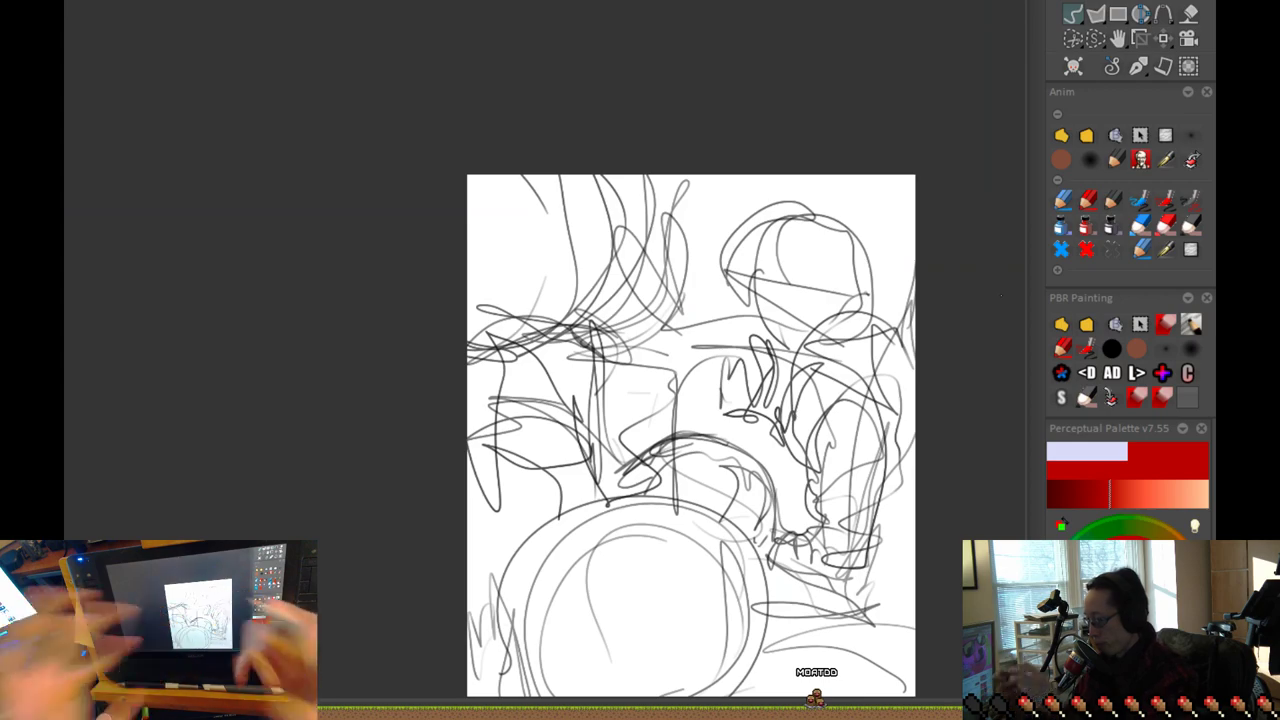
Step: Draw a bold curved form reaching in from the right canvas edge over the large circle's right side
mouse_move(889, 600)
mouse_down()
mouse_move(701, 439)
mouse_move(897, 349)
mouse_up()
scroll(870, 503, down, 1)
drag(870, 503, 868, 524)
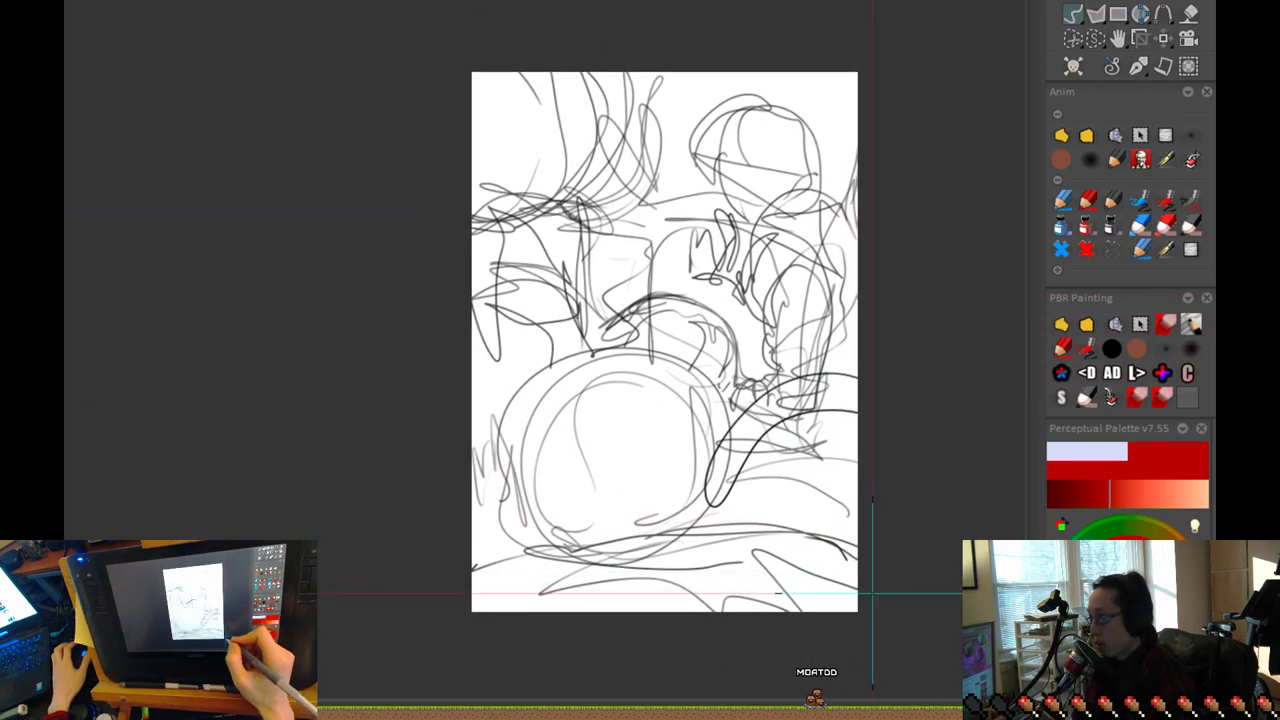
Step: Clear the canvas and start a new thumbnail with a flat mid-ground line, pointed side forms and overlapping rounded foreground shapes
key(Delete)
mouse_move(683, 397)
mouse_down()
mouse_move(639, 402)
mouse_move(766, 400)
mouse_up()
drag(630, 398, 783, 400)
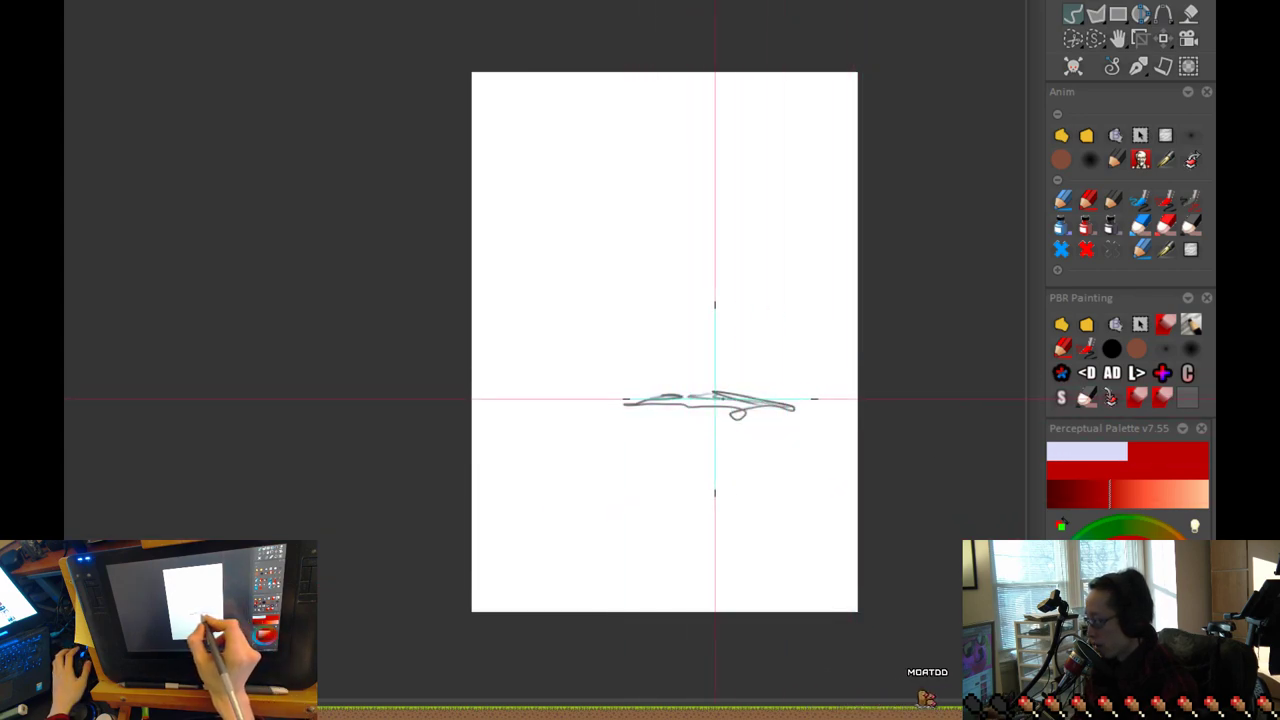
mouse_move(763, 334)
mouse_down()
mouse_move(728, 370)
mouse_move(768, 418)
mouse_move(758, 363)
mouse_move(835, 294)
mouse_move(841, 266)
mouse_move(683, 399)
mouse_move(611, 388)
mouse_move(593, 342)
mouse_move(609, 365)
mouse_move(546, 305)
mouse_move(600, 344)
mouse_move(513, 287)
mouse_move(588, 424)
mouse_move(641, 450)
mouse_move(581, 428)
mouse_move(622, 422)
mouse_move(517, 381)
mouse_move(629, 473)
mouse_move(571, 386)
mouse_move(632, 438)
mouse_move(718, 474)
mouse_move(600, 482)
mouse_move(538, 400)
mouse_move(437, 412)
mouse_move(683, 499)
mouse_move(604, 508)
mouse_move(738, 503)
mouse_move(749, 474)
mouse_move(832, 410)
mouse_move(716, 457)
mouse_move(840, 342)
mouse_move(746, 450)
mouse_up()
mouse_move(819, 479)
mouse_down()
mouse_move(632, 558)
mouse_move(632, 580)
mouse_move(502, 517)
mouse_up()
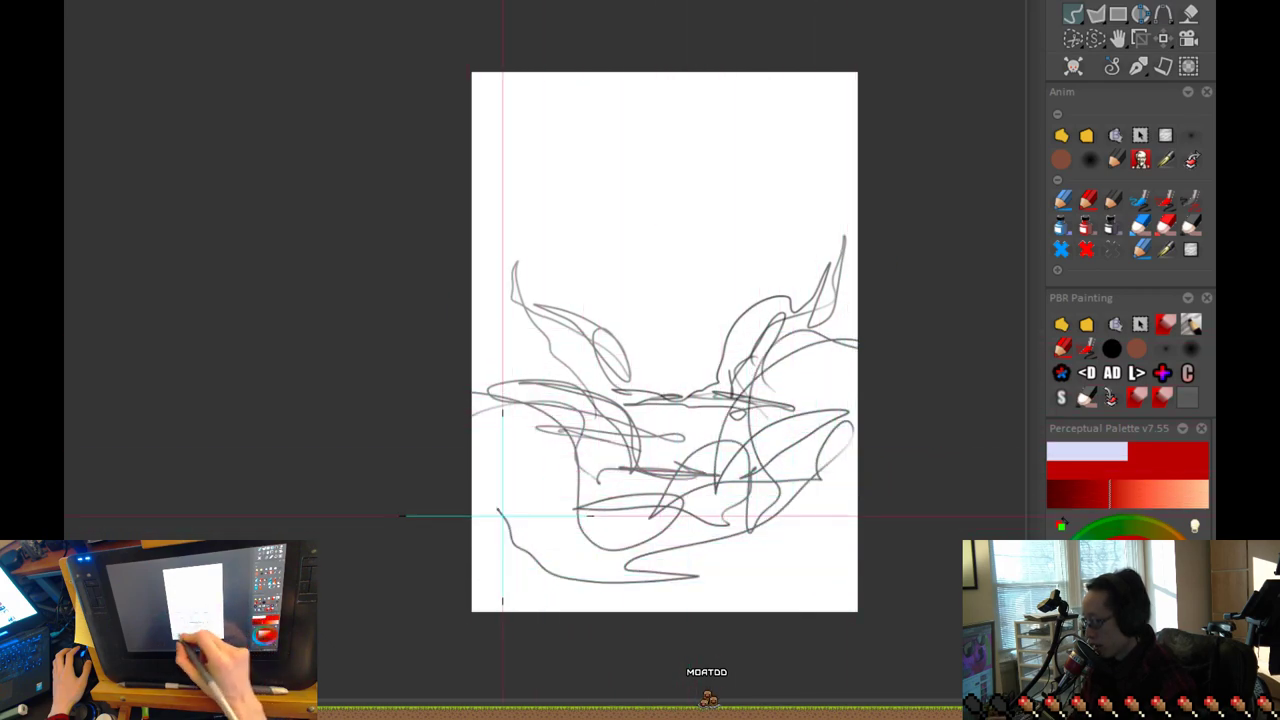
Step: Draw tall leaf-like forms descending through the upper middle, with a broad arch and curved hanging shapes along the top corners
drag(636, 331, 646, 424)
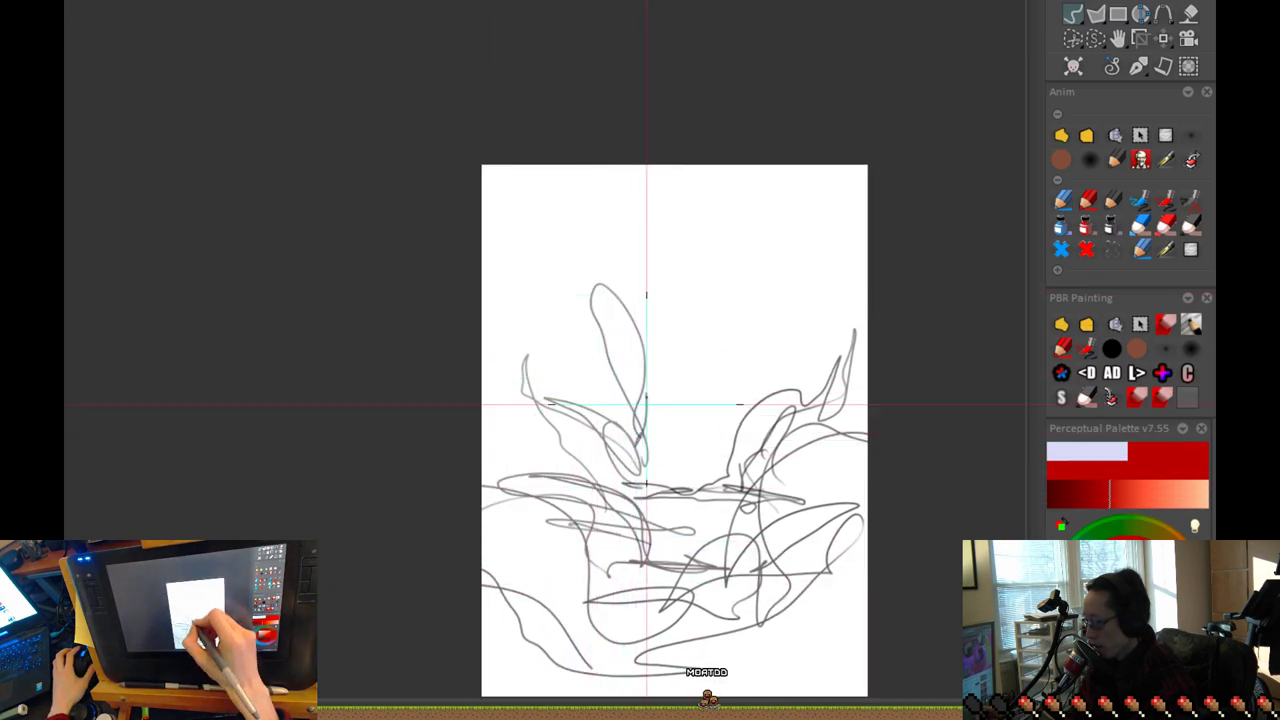
drag(642, 225, 645, 195)
drag(666, 270, 739, 252)
mouse_move(637, 240)
mouse_down()
mouse_move(634, 313)
mouse_move(529, 167)
mouse_move(579, 139)
mouse_move(461, 304)
mouse_move(557, 155)
mouse_move(422, 336)
mouse_up()
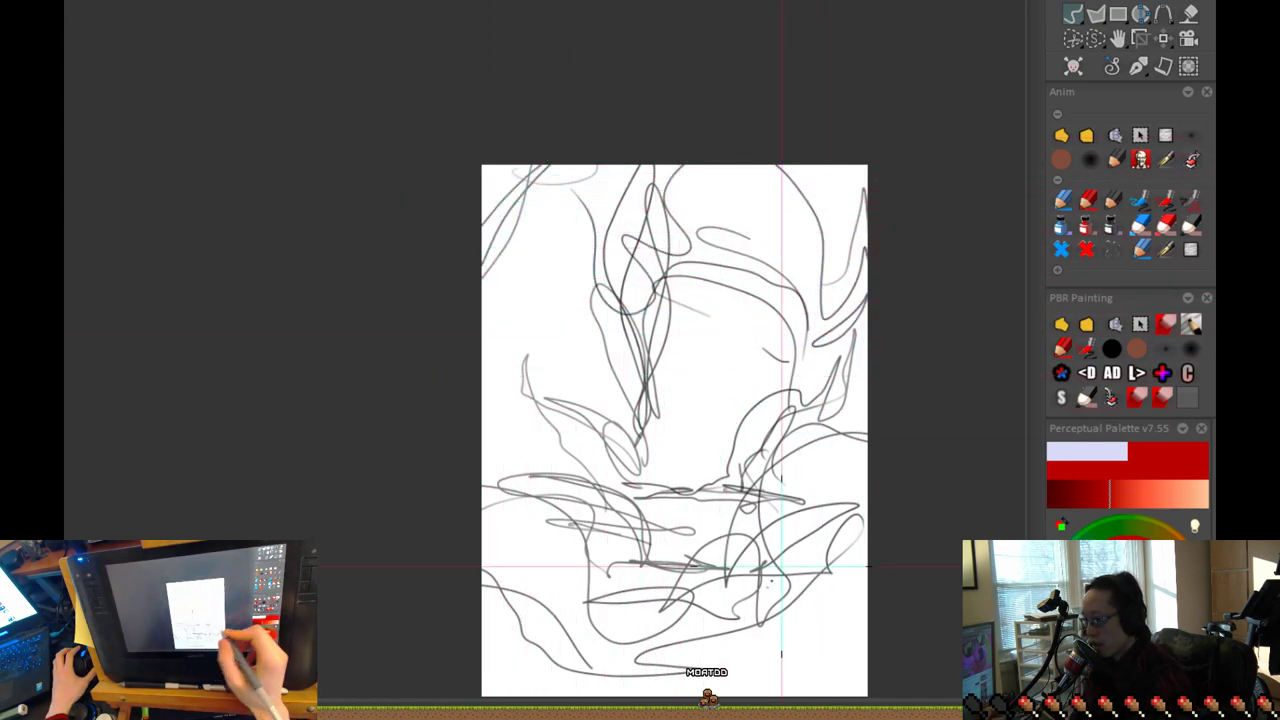
Step: Sketch nested receding arches beneath the broad arch, ending in a small doorway on the mid-ground line
drag(752, 625, 743, 500)
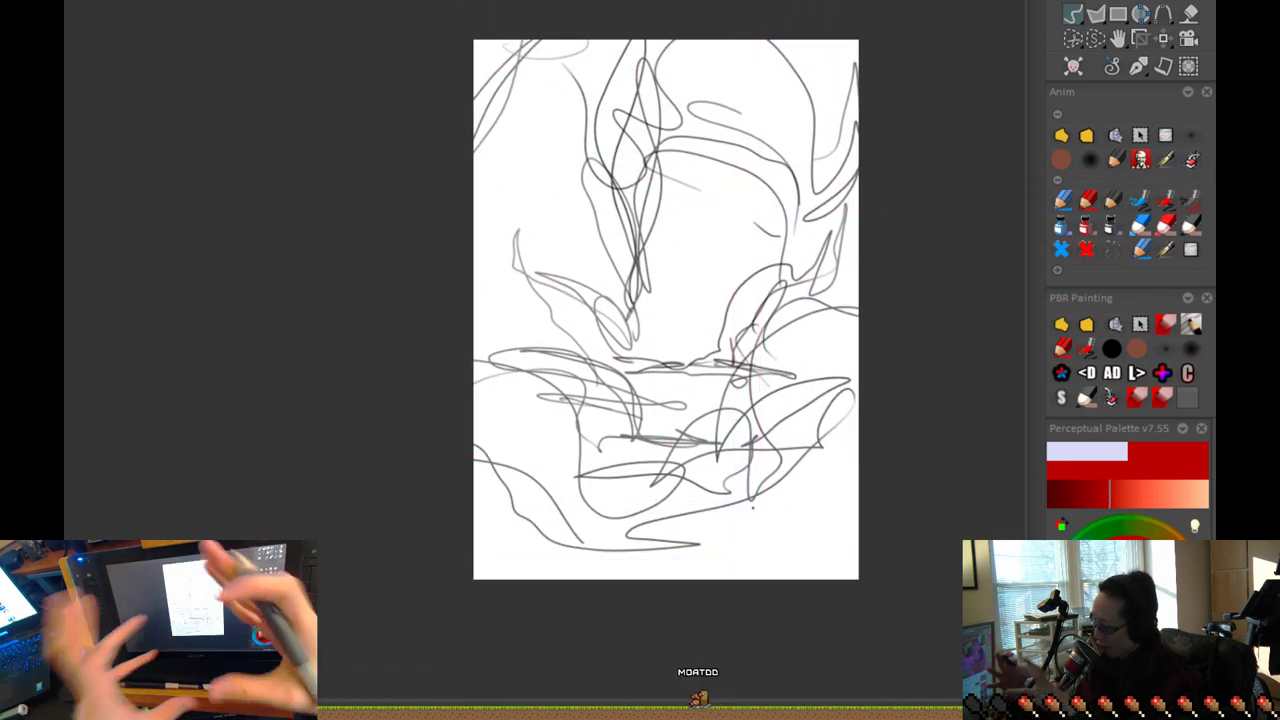
mouse_move(652, 186)
mouse_down()
mouse_move(703, 149)
mouse_move(797, 167)
mouse_move(760, 260)
mouse_move(777, 236)
mouse_up()
mouse_move(642, 238)
mouse_down()
mouse_move(732, 257)
mouse_move(700, 286)
mouse_move(651, 266)
mouse_move(634, 286)
mouse_move(711, 294)
mouse_move(700, 291)
mouse_move(687, 358)
mouse_up()
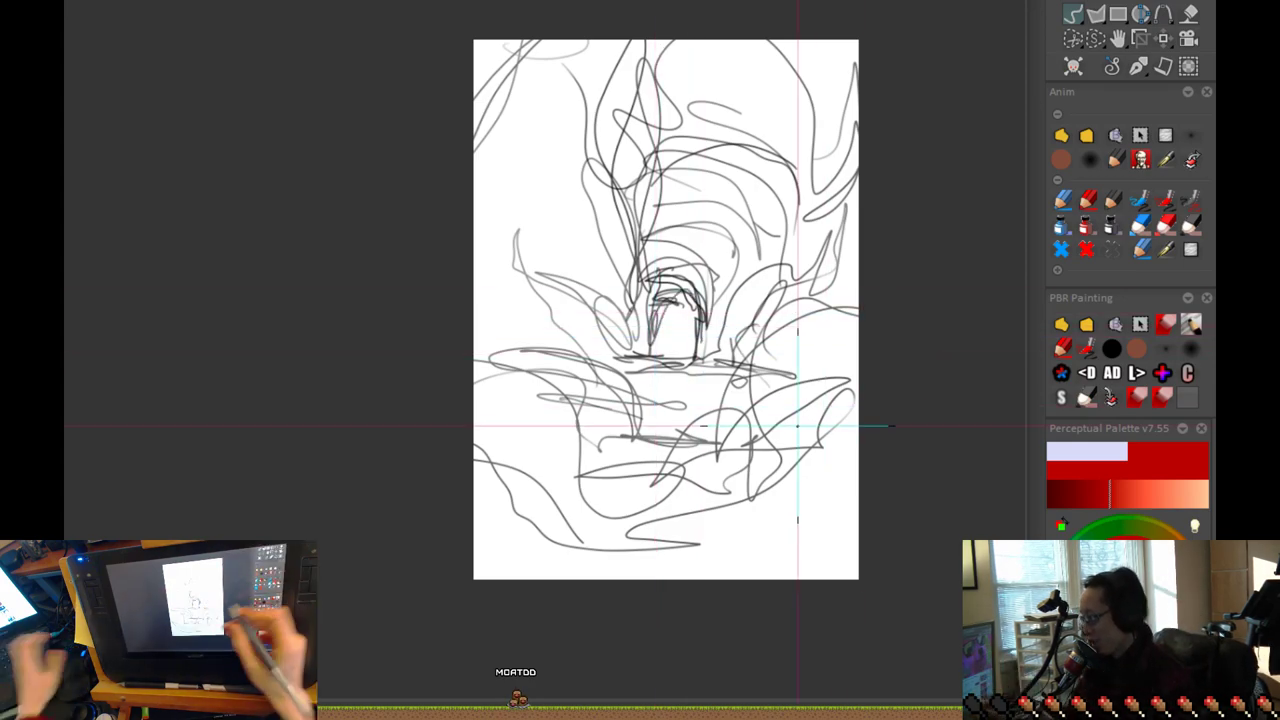
Step: Draw two long diagonal beams leaning up from the left bank, joined to slanted crossbars near the top of the scene
drag(604, 397, 624, 461)
mouse_move(577, 407)
mouse_down()
mouse_move(730, 181)
mouse_move(688, 240)
mouse_up()
mouse_move(522, 352)
mouse_down()
mouse_move(708, 192)
mouse_move(574, 418)
mouse_move(717, 184)
mouse_up()
key(ctrl+z)
key(ctrl+z)
mouse_move(548, 359)
mouse_down()
mouse_move(532, 391)
mouse_move(676, 128)
mouse_up()
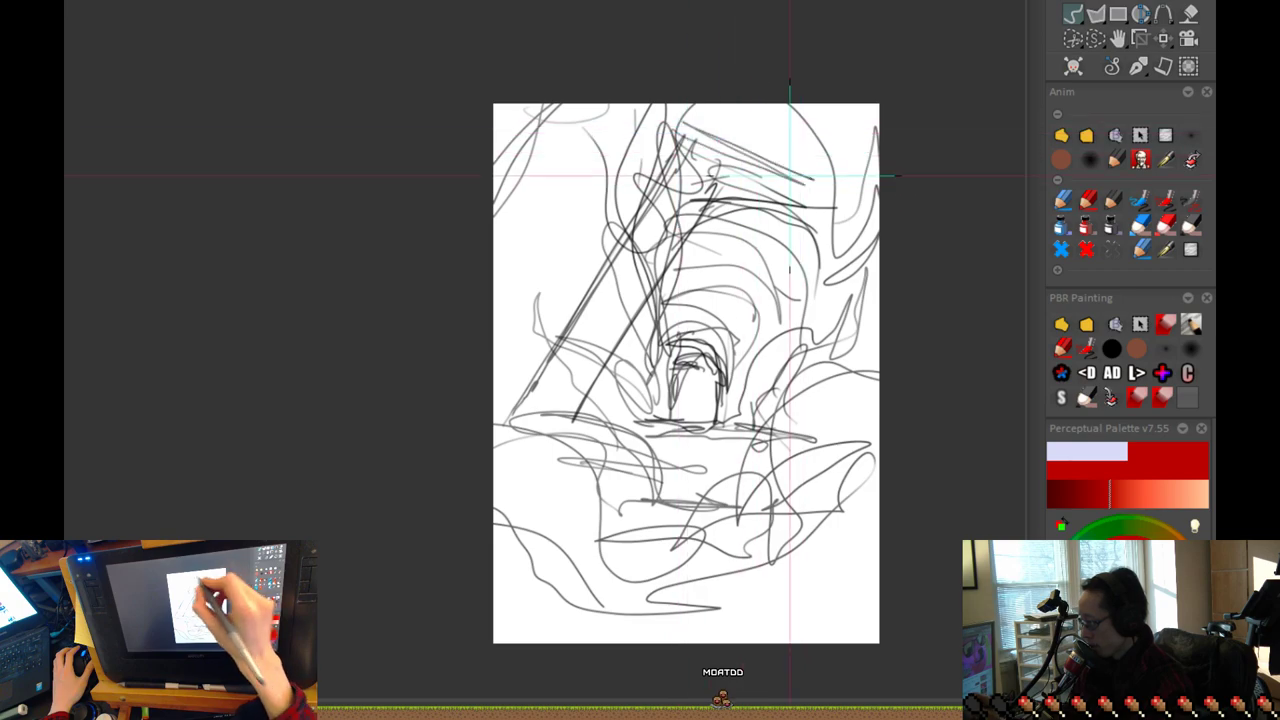
Step: Add upright posts at the right of the beam structure, squared beam ends and a second, lower crossbeam
drag(822, 198, 812, 366)
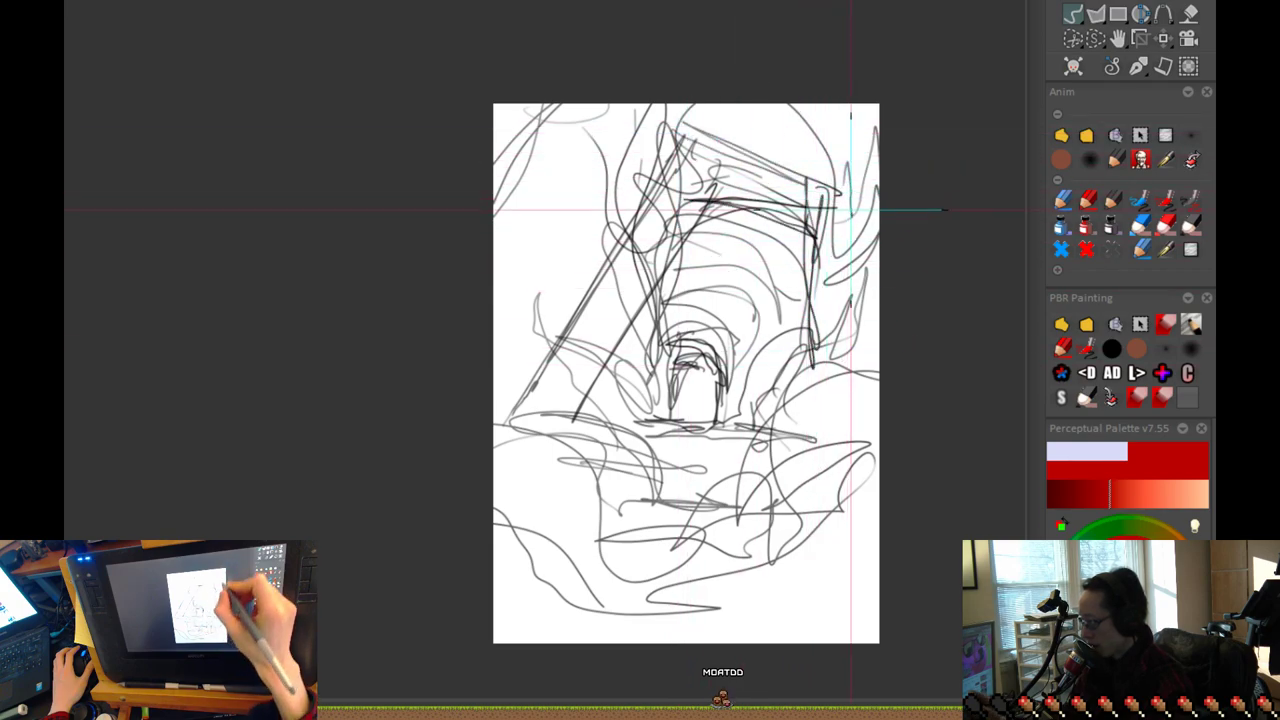
drag(850, 235, 808, 331)
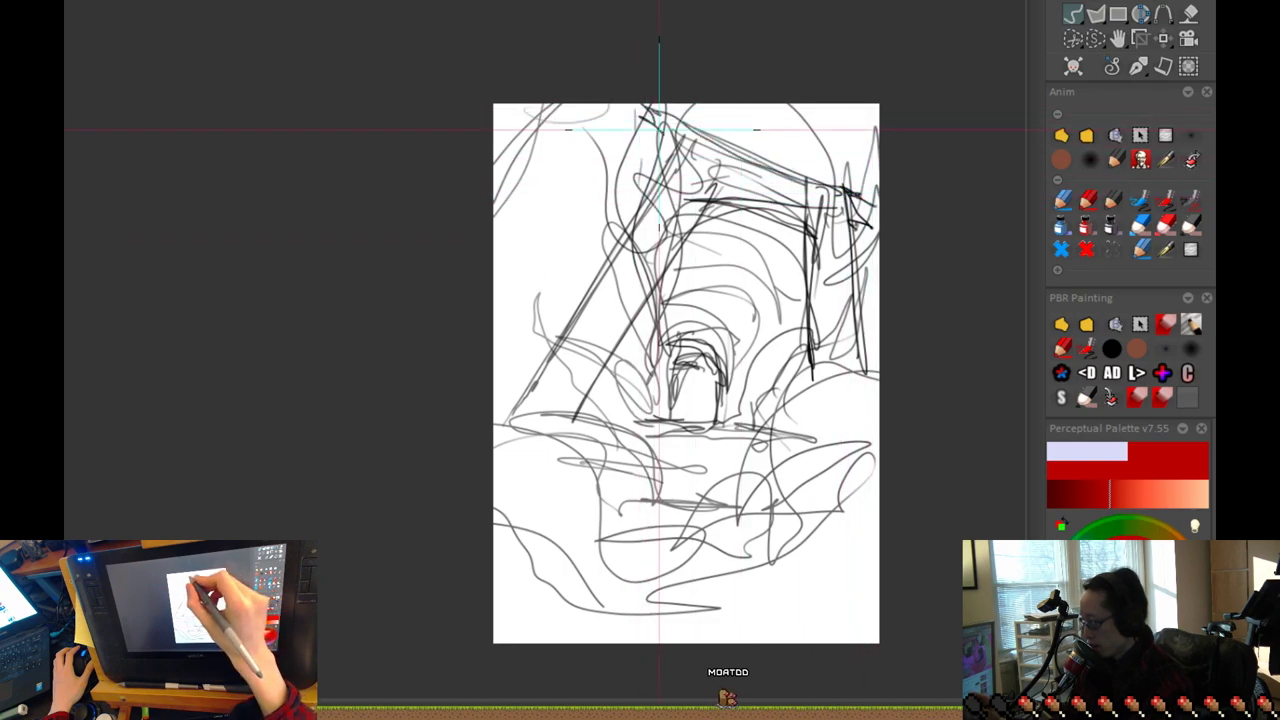
drag(634, 114, 675, 150)
drag(628, 199, 668, 213)
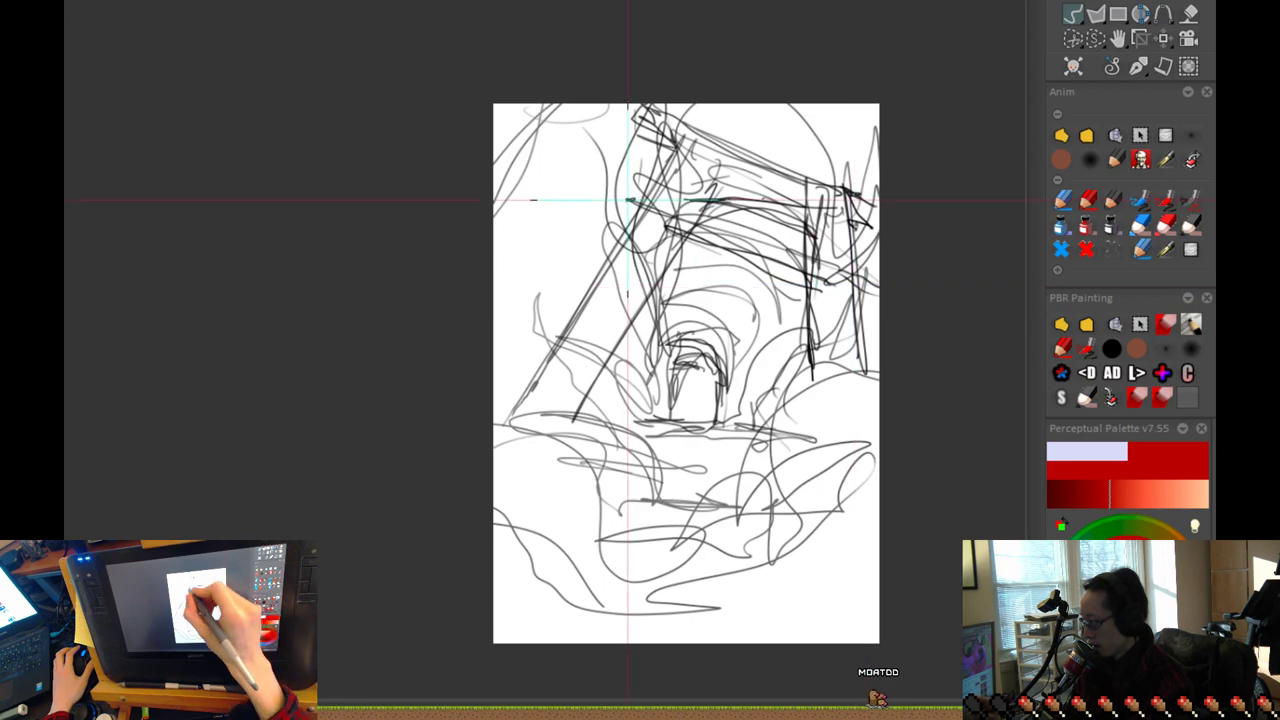
Step: Add spiky plant tufts on both banks and the right foreground shapes, plus small detail marks along the diagonal beam
drag(511, 386, 527, 425)
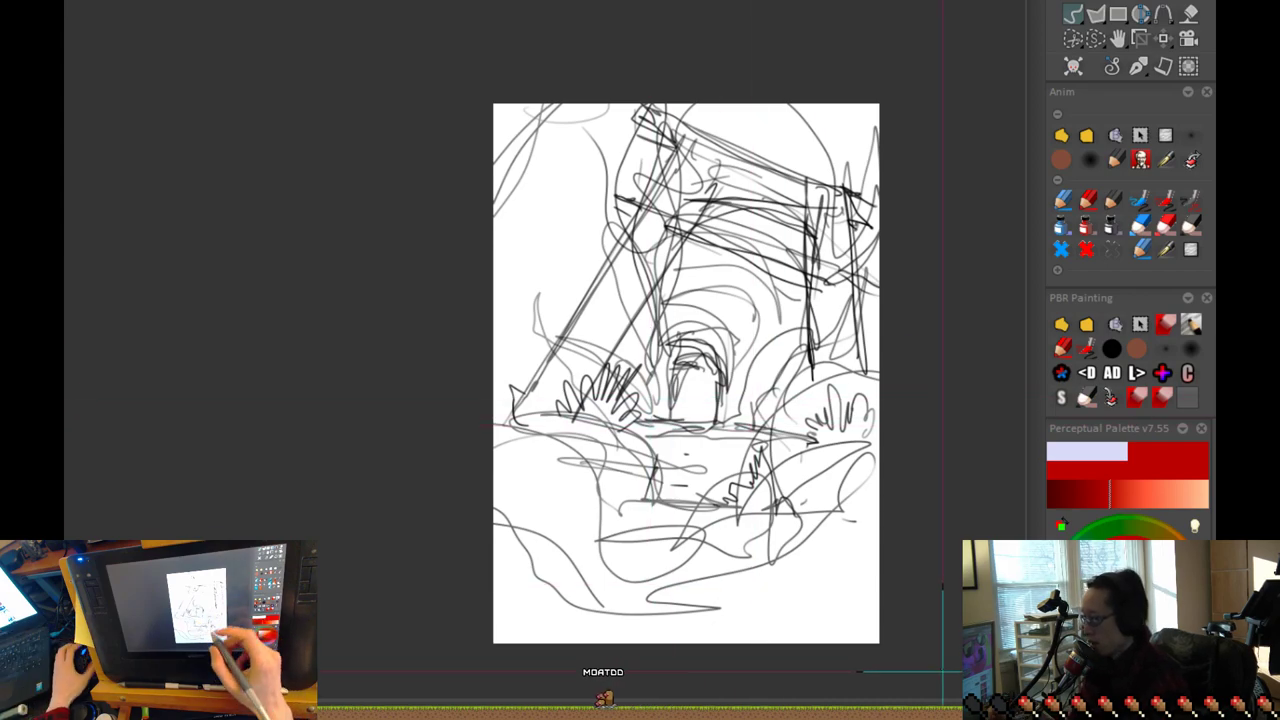
scroll(815, 497, up, 1)
scroll(690, 452, up, 1)
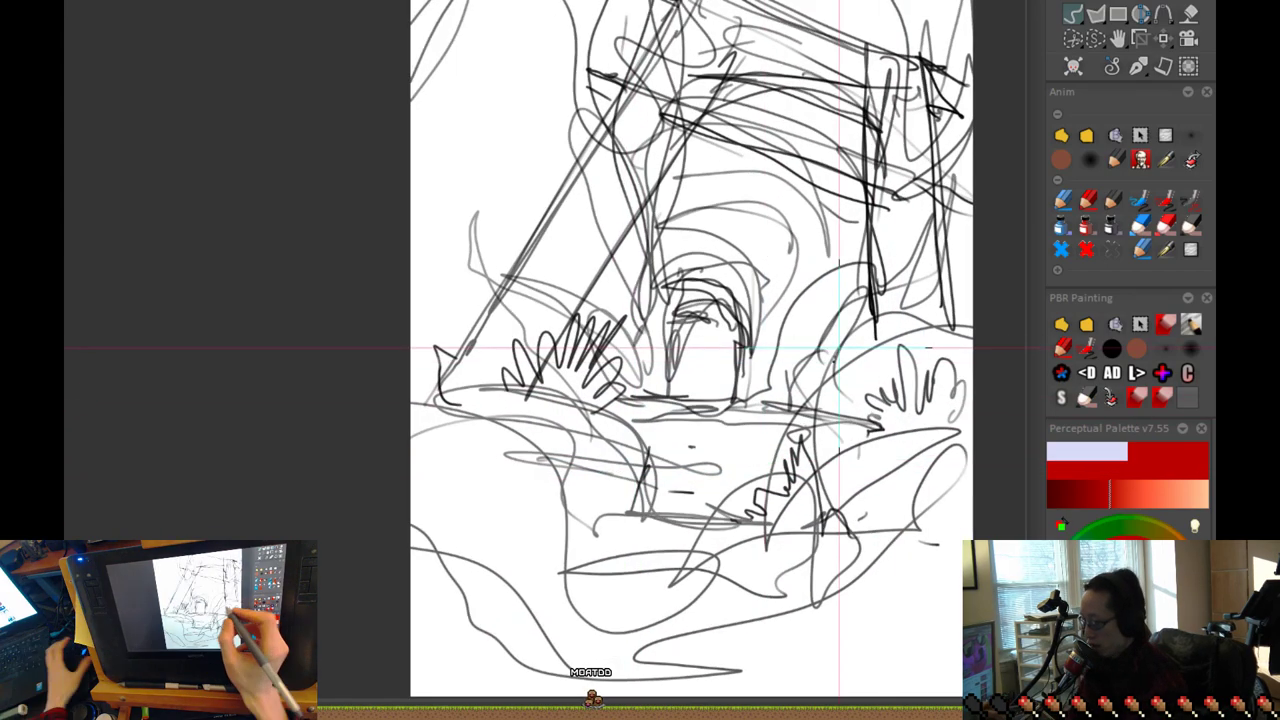
drag(864, 489, 829, 583)
drag(622, 487, 705, 520)
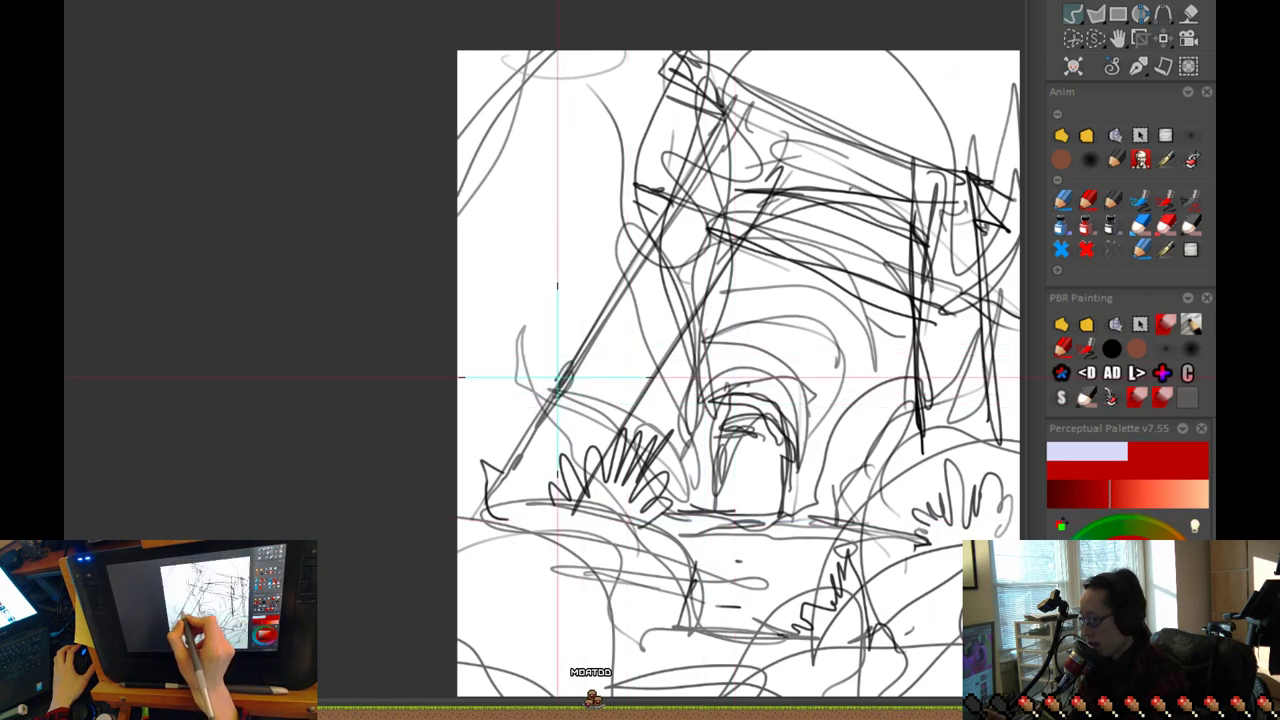
drag(506, 345, 466, 369)
scroll(730, 543, down, 1)
Step: Clear the canvas and draw a large double-outlined circle filled with spokes radiating from its center
key(Delete)
mouse_move(853, 485)
mouse_down()
mouse_move(523, 406)
mouse_move(560, 537)
mouse_move(786, 579)
mouse_up()
mouse_move(709, 403)
mouse_down()
mouse_move(813, 221)
mouse_move(701, 382)
mouse_move(689, 221)
mouse_move(672, 331)
mouse_move(634, 293)
mouse_move(627, 343)
mouse_move(578, 334)
mouse_move(676, 395)
mouse_move(510, 373)
mouse_move(698, 399)
mouse_move(552, 418)
mouse_move(640, 412)
mouse_move(574, 465)
mouse_move(661, 428)
mouse_move(600, 528)
mouse_move(684, 412)
mouse_move(646, 554)
mouse_move(675, 398)
mouse_move(655, 578)
mouse_move(693, 398)
mouse_move(717, 573)
mouse_move(685, 399)
mouse_move(753, 547)
mouse_move(678, 397)
mouse_move(791, 546)
mouse_move(685, 397)
mouse_move(845, 473)
mouse_move(669, 393)
mouse_move(894, 440)
mouse_move(674, 393)
mouse_move(908, 379)
mouse_move(695, 391)
mouse_move(907, 322)
mouse_up()
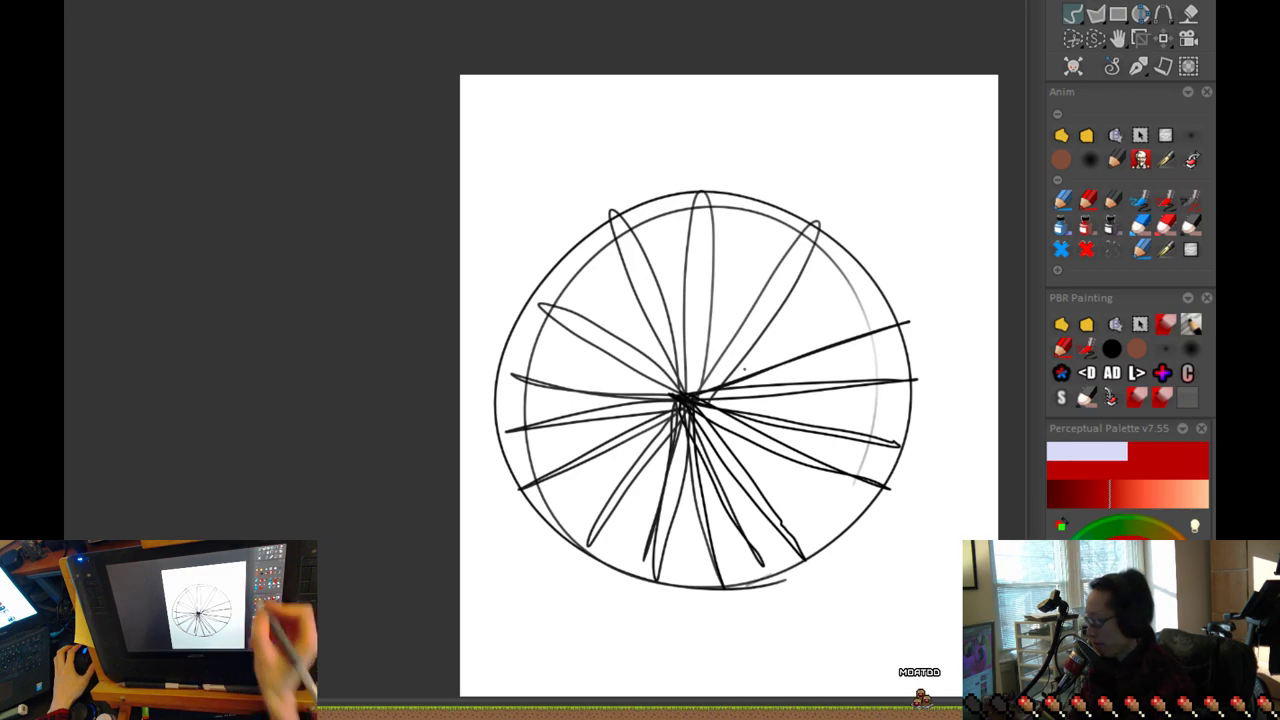
Step: Try zigzag spikes outside the circle's upper right edge, and short petal loops around the hub in their place
mouse_move(905, 325)
mouse_down()
mouse_move(914, 310)
mouse_move(845, 175)
mouse_move(614, 140)
mouse_move(613, 178)
mouse_up()
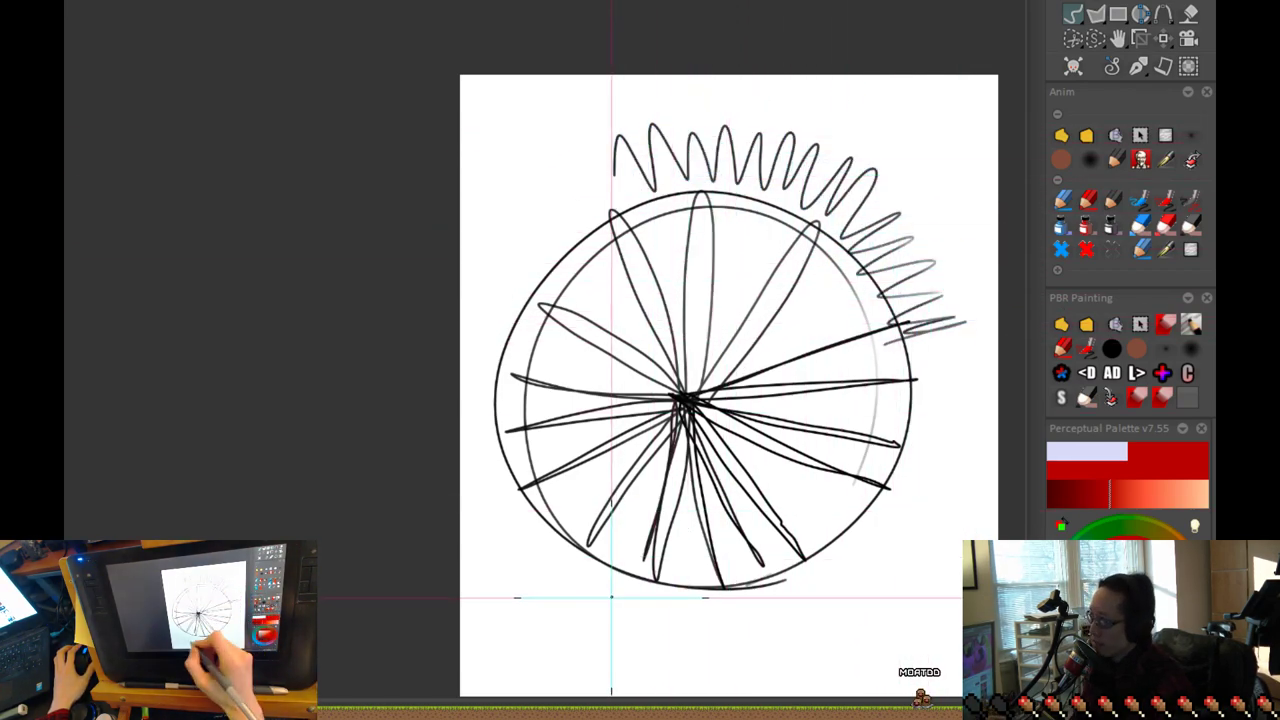
key(ctrl+z)
mouse_move(714, 384)
mouse_down()
mouse_move(721, 341)
mouse_move(676, 365)
mouse_move(648, 329)
mouse_move(620, 337)
mouse_move(605, 370)
mouse_up()
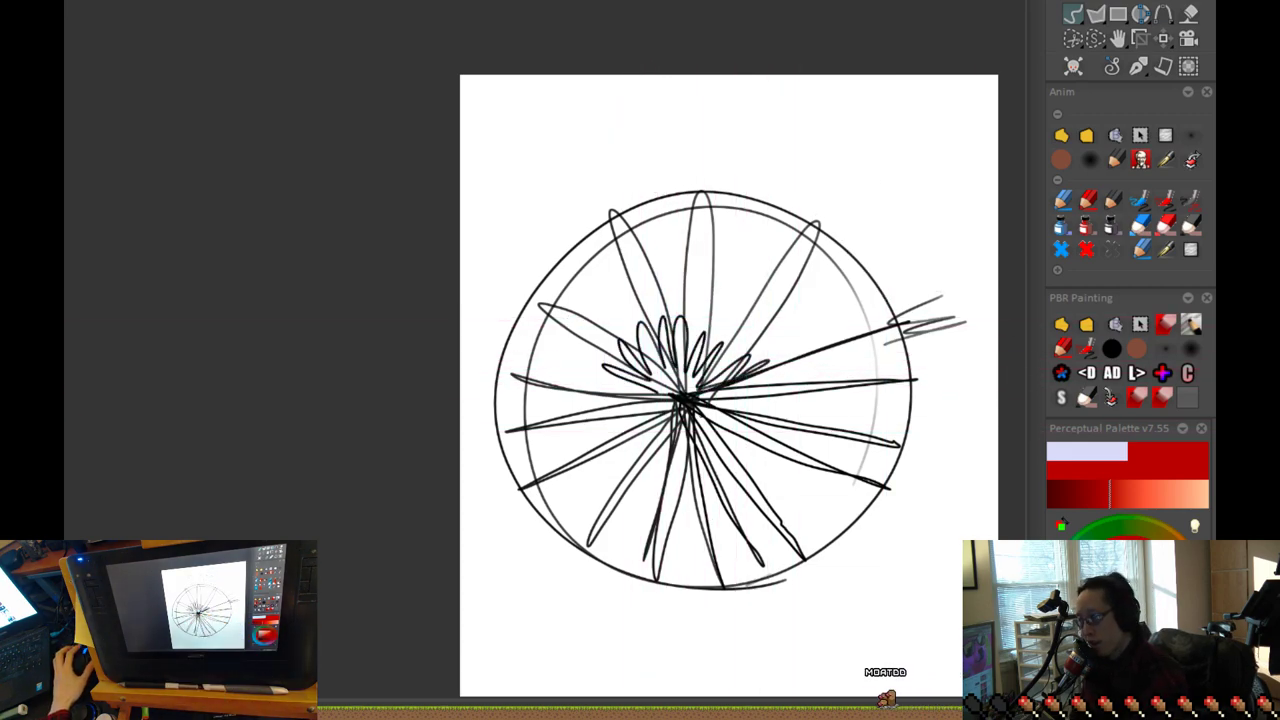
Step: Undo the petal loops and all radiating spokes, keeping only the circle's outlines
key(ctrl+z)
key(ctrl+z)
key(ctrl+z)
key(ctrl+z)
key(ctrl+z)
key(ctrl+z)
key(ctrl+z)
key(ctrl+z)
key(ctrl+z)
key(ctrl+z)
key(ctrl+z)
key(ctrl+z)
key(ctrl+z)
key(ctrl+z)
key(ctrl+z)
key(ctrl+z)
key(ctrl+z)
key(ctrl+z)
key(ctrl+z)
key(ctrl+z)
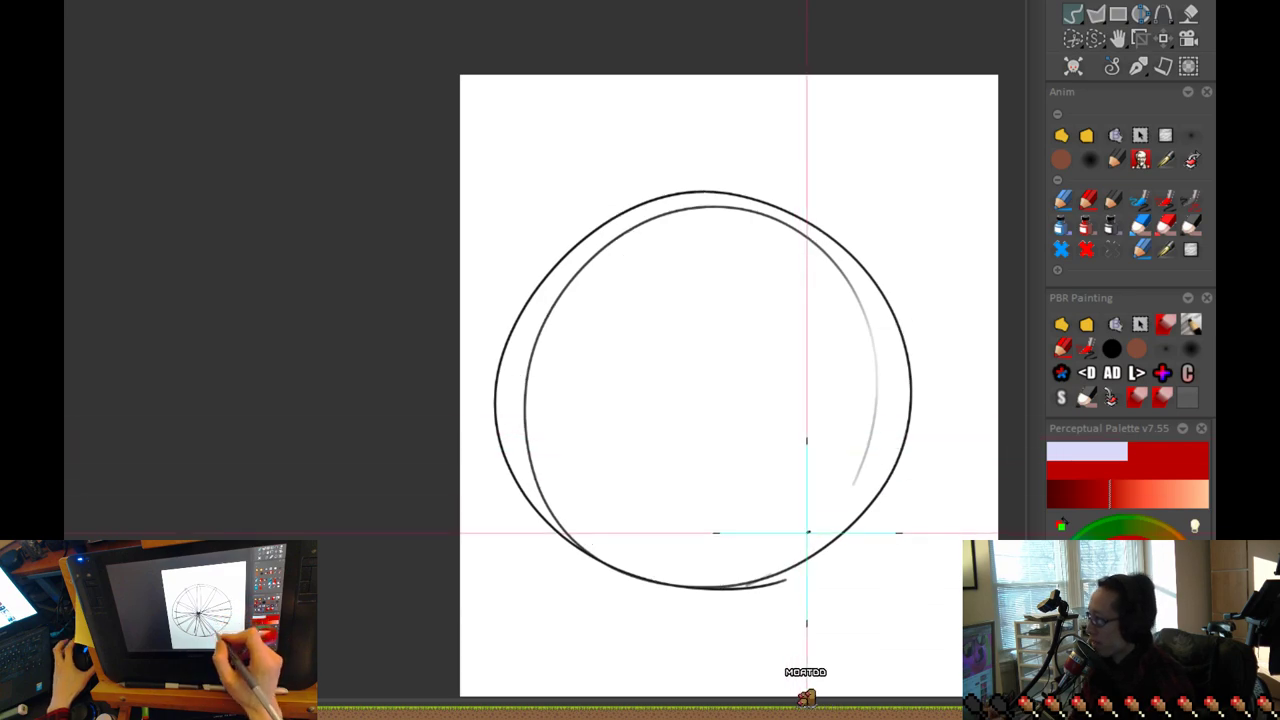
mouse_move(850, 418)
mouse_down()
mouse_move(773, 418)
mouse_move(804, 410)
mouse_move(760, 316)
mouse_move(723, 317)
mouse_move(709, 373)
mouse_move(679, 385)
mouse_move(693, 383)
mouse_move(692, 332)
mouse_move(661, 370)
mouse_move(667, 290)
mouse_move(635, 277)
mouse_move(612, 306)
mouse_up()
drag(791, 509, 737, 431)
key(ctrl+z)
Step: Clear the canvas and draw two neighboring tufts of leaf-like lobes, mixing tall and short loops of varied width
key(Delete)
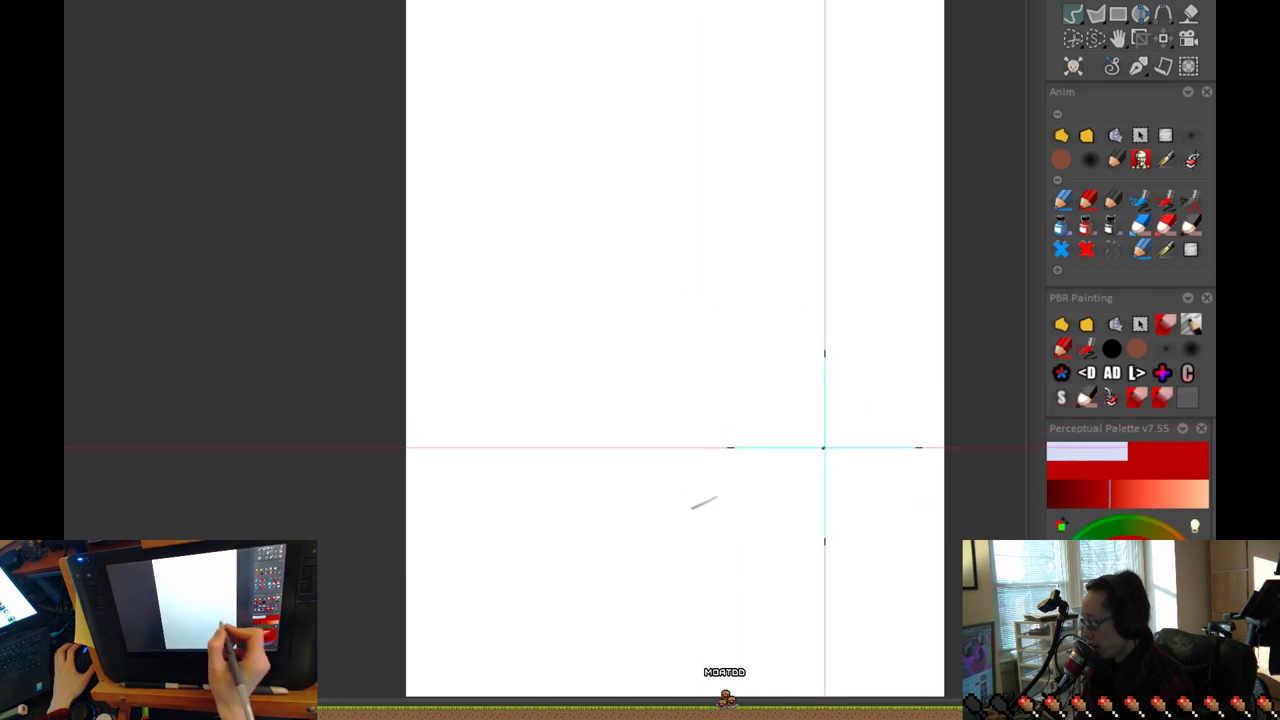
mouse_move(785, 365)
mouse_down()
mouse_move(744, 361)
mouse_move(760, 239)
mouse_move(704, 333)
mouse_move(690, 328)
mouse_move(659, 243)
mouse_move(651, 342)
mouse_move(539, 318)
mouse_move(625, 358)
mouse_up()
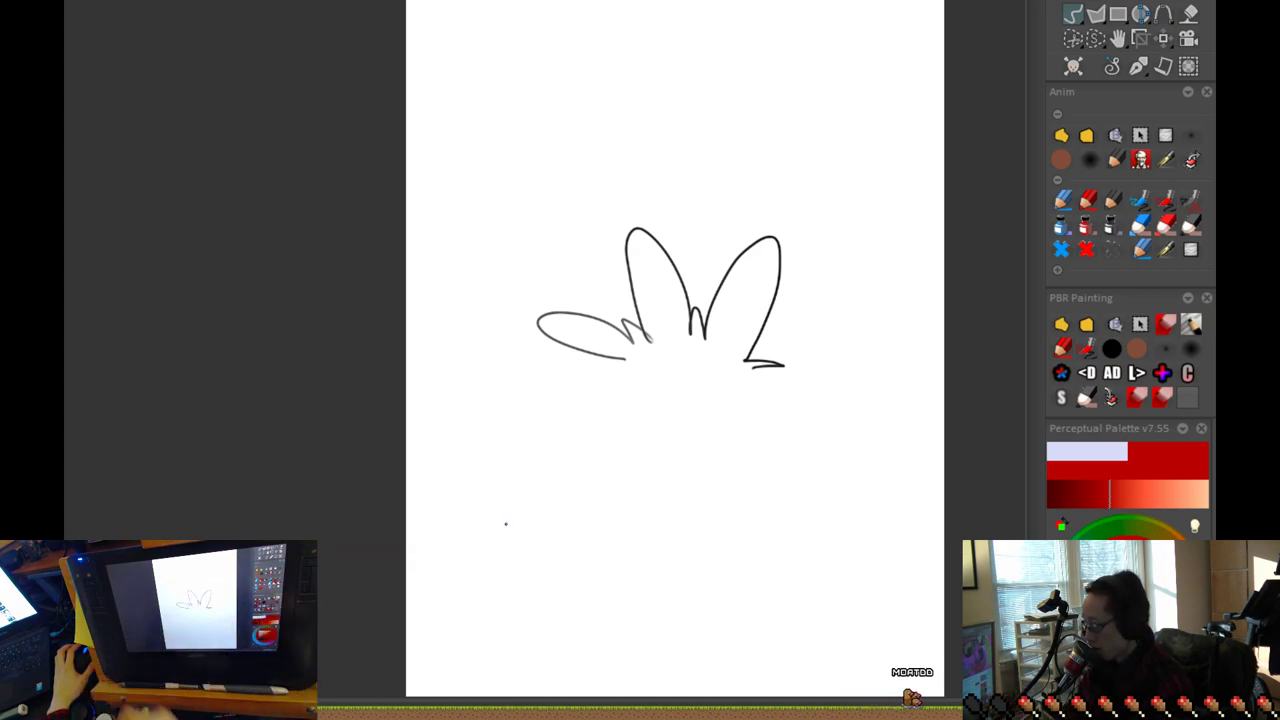
mouse_move(745, 370)
mouse_down()
mouse_move(781, 310)
mouse_move(750, 237)
mouse_move(701, 289)
mouse_move(646, 282)
mouse_move(653, 309)
mouse_move(632, 330)
mouse_move(610, 277)
mouse_move(573, 290)
mouse_move(563, 321)
mouse_move(585, 342)
mouse_up()
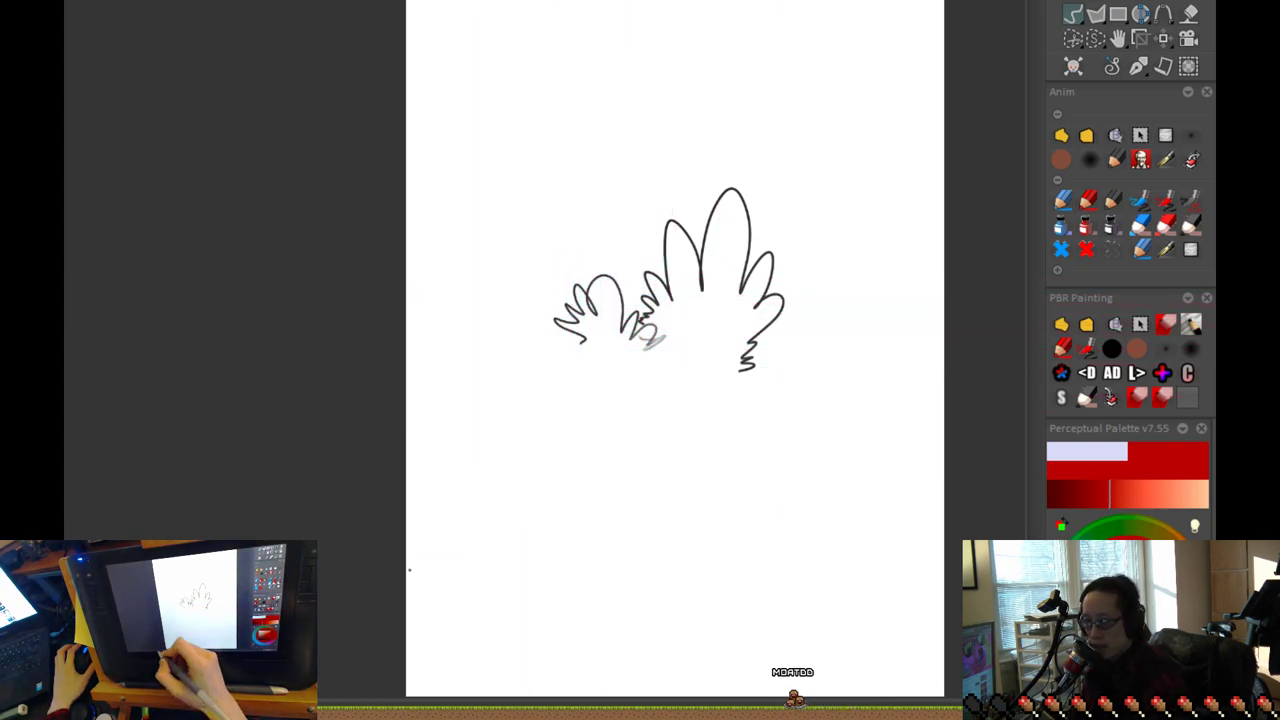
Step: Restore the archway landscape thumbnail and add a leafy tuft at its left edge and a bumpy bank edge in the foreground
key(ctrl+z)
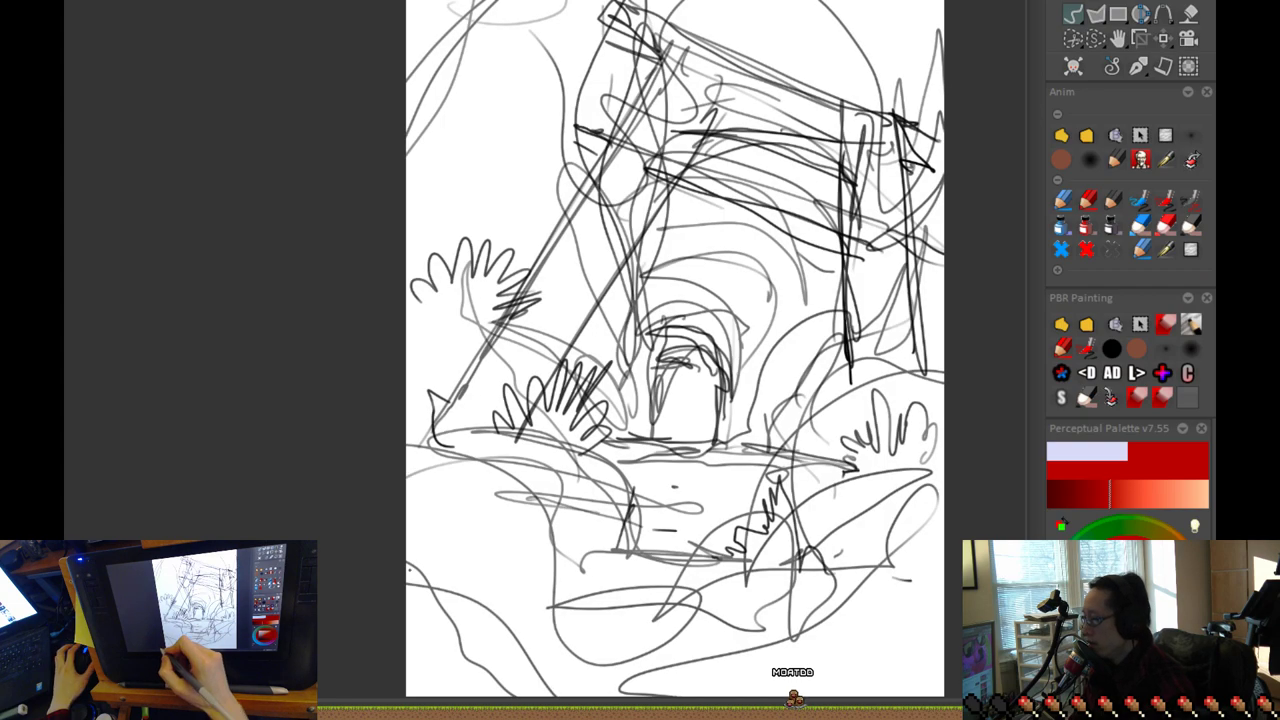
key(minus)
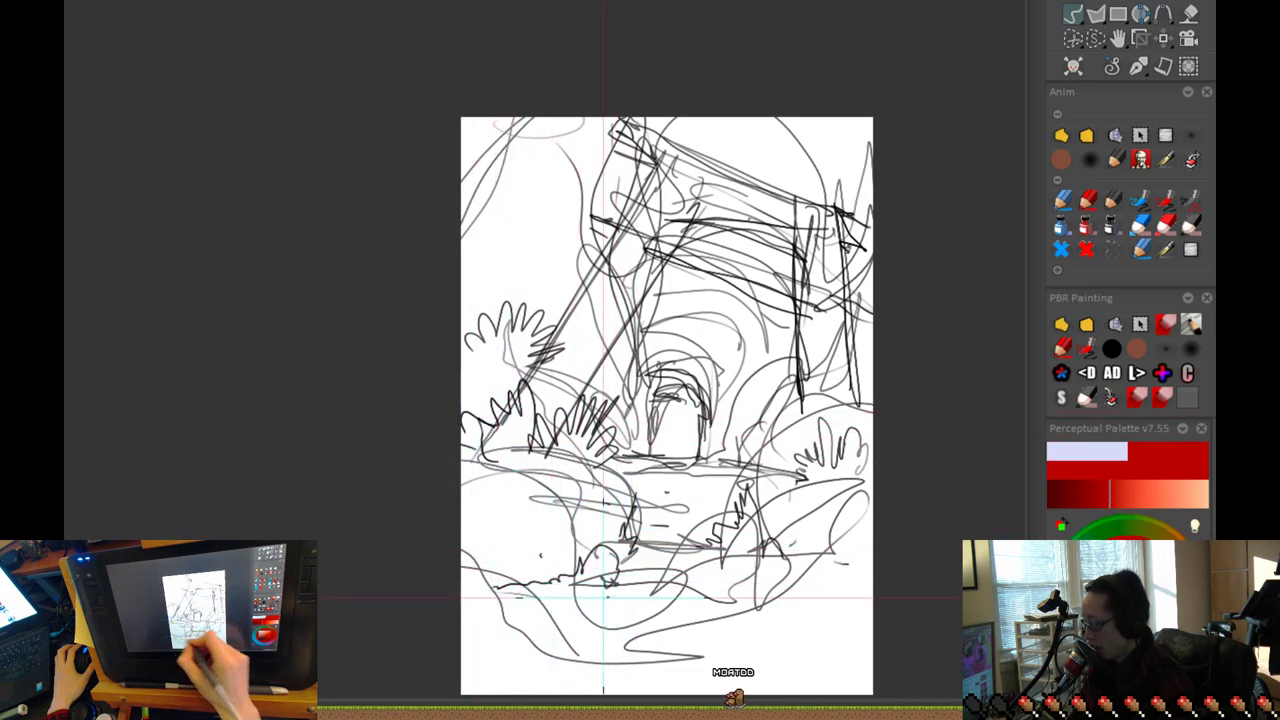
key(plus)
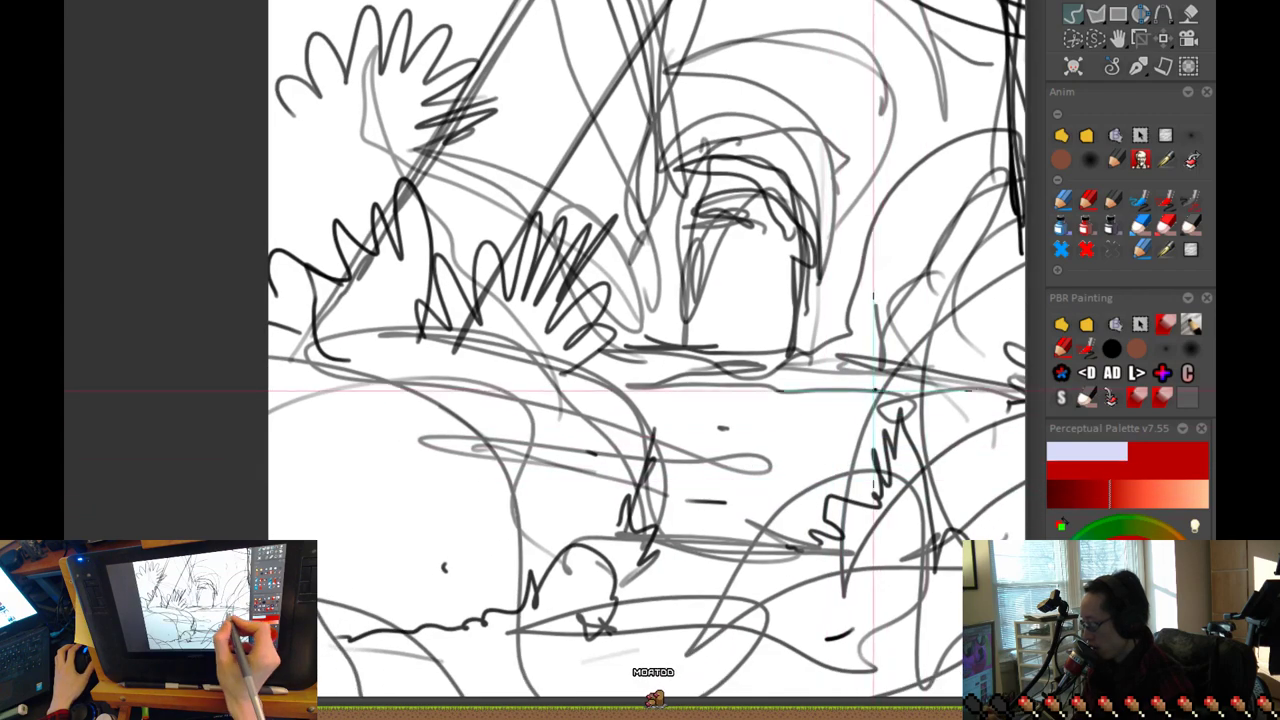
Step: Draw a bumpy grass edge along the far bank below the doorway, with a small plant tuft beside the doorway
key(ctrl+z)
drag(868, 408, 640, 407)
key(ctrl+z)
key(ctrl+z)
mouse_move(858, 407)
mouse_down()
mouse_move(795, 412)
mouse_move(783, 399)
mouse_move(720, 414)
mouse_move(696, 399)
mouse_move(658, 411)
mouse_move(613, 386)
mouse_up()
scroll(829, 430, down, 3)
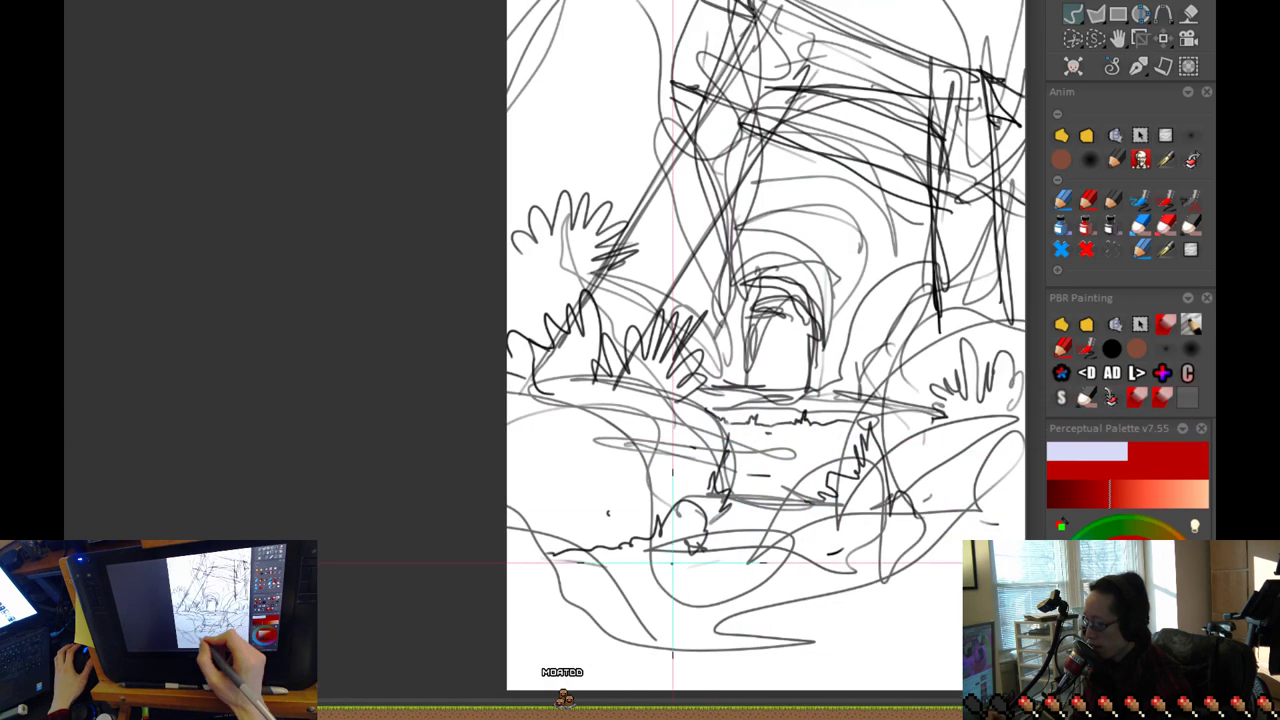
drag(851, 387, 852, 416)
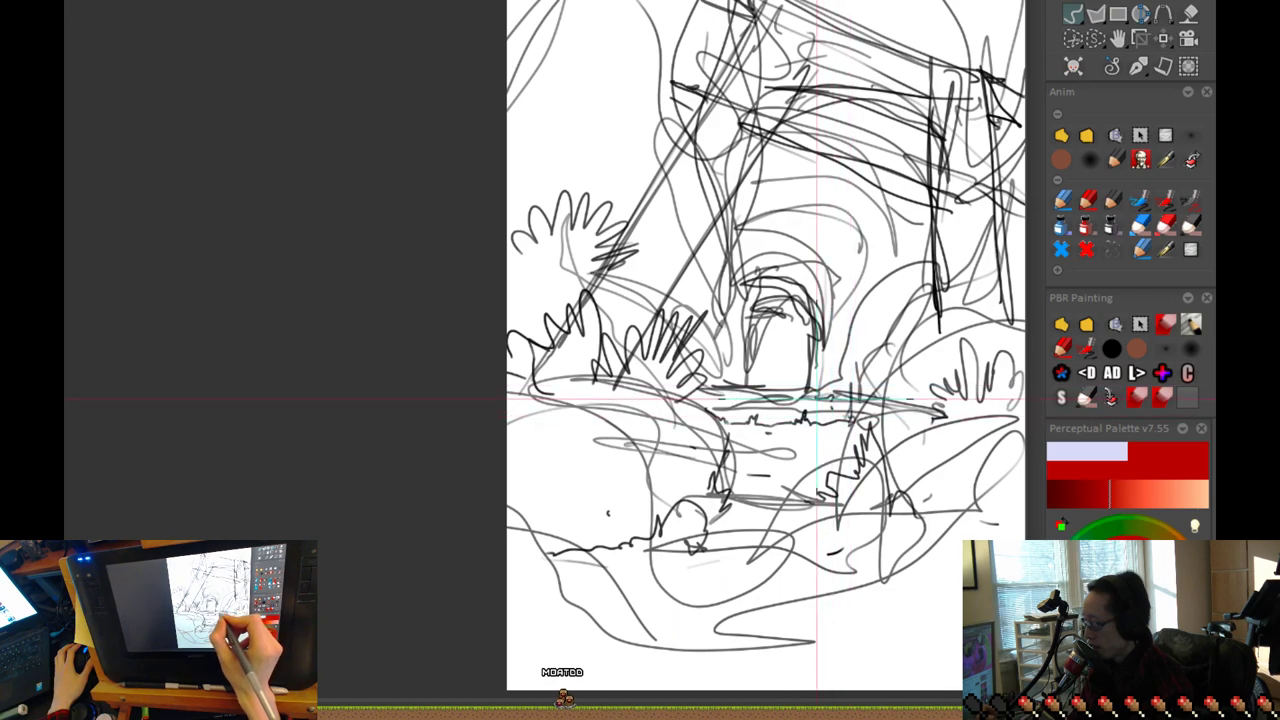
key(minus)
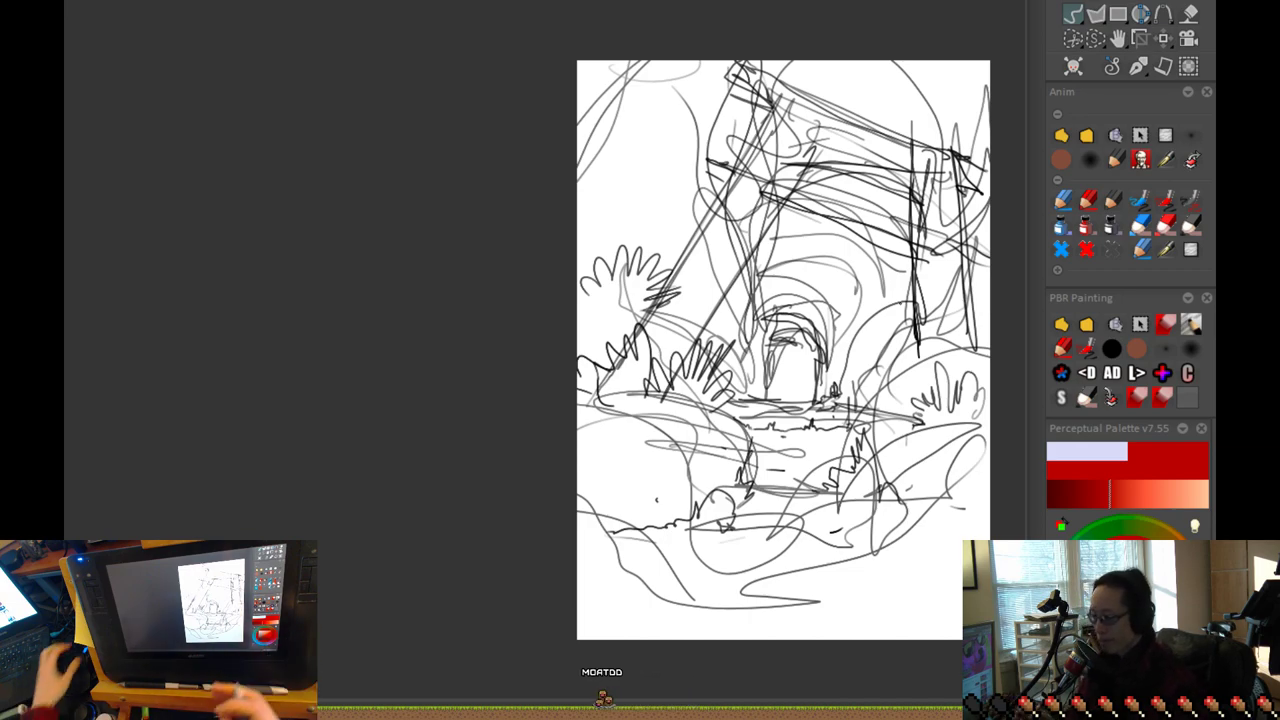
Step: Clear the canvas and draw a tall arched figure-like form with nested inner loops on the right half
key(Delete)
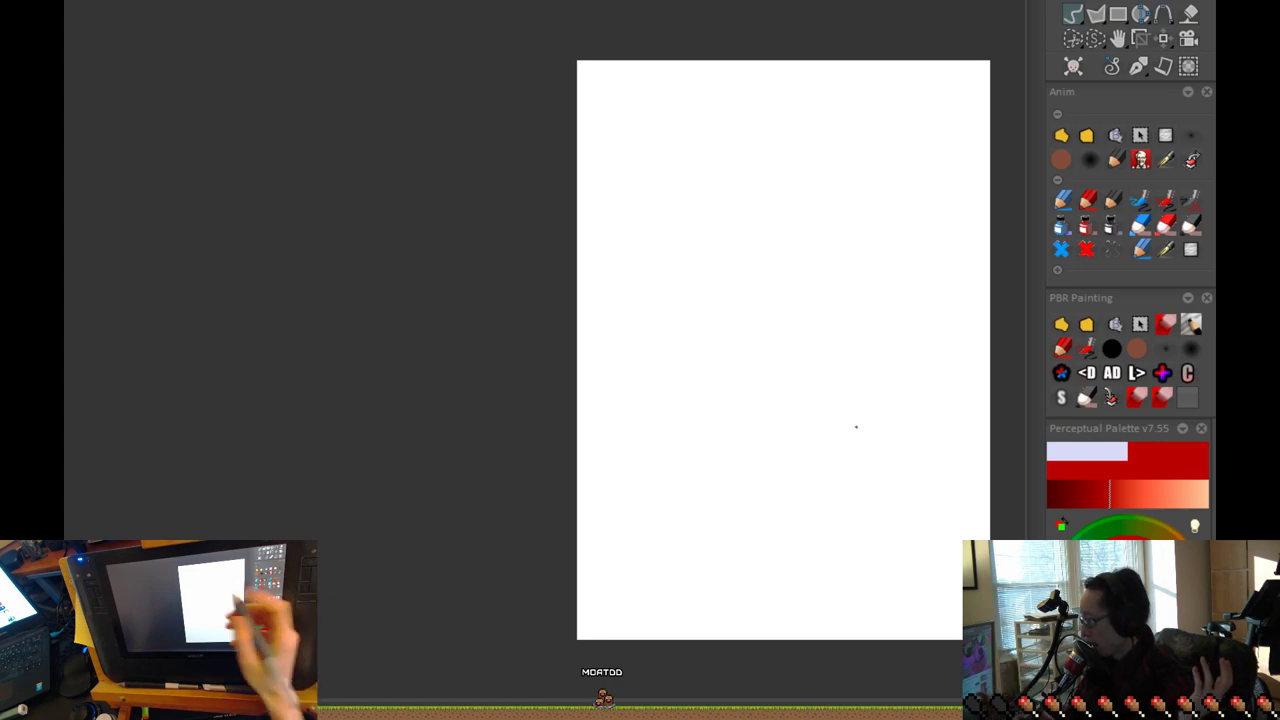
drag(886, 466, 896, 405)
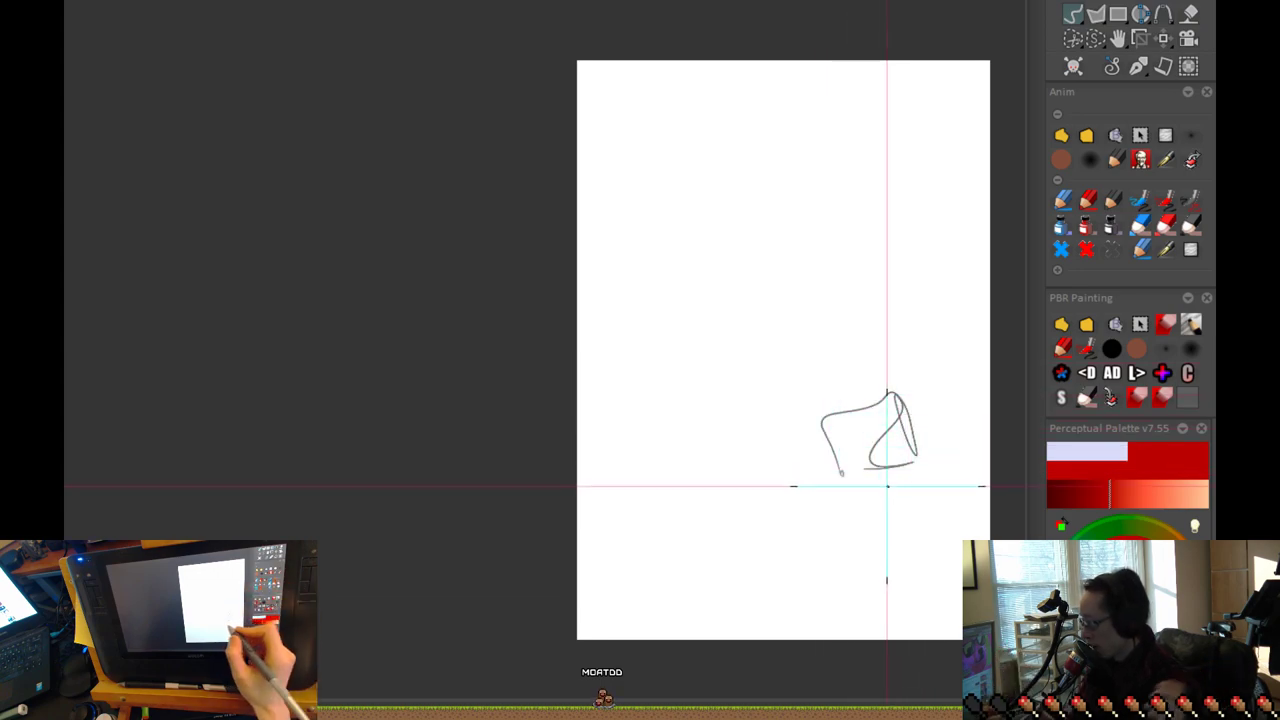
key(Delete)
mouse_move(900, 221)
mouse_down()
mouse_move(849, 408)
mouse_move(807, 436)
mouse_move(845, 262)
mouse_move(800, 453)
mouse_move(765, 471)
mouse_move(840, 273)
mouse_move(945, 247)
mouse_move(920, 460)
mouse_move(889, 308)
mouse_move(861, 426)
mouse_move(927, 487)
mouse_move(803, 485)
mouse_move(901, 514)
mouse_move(935, 498)
mouse_up()
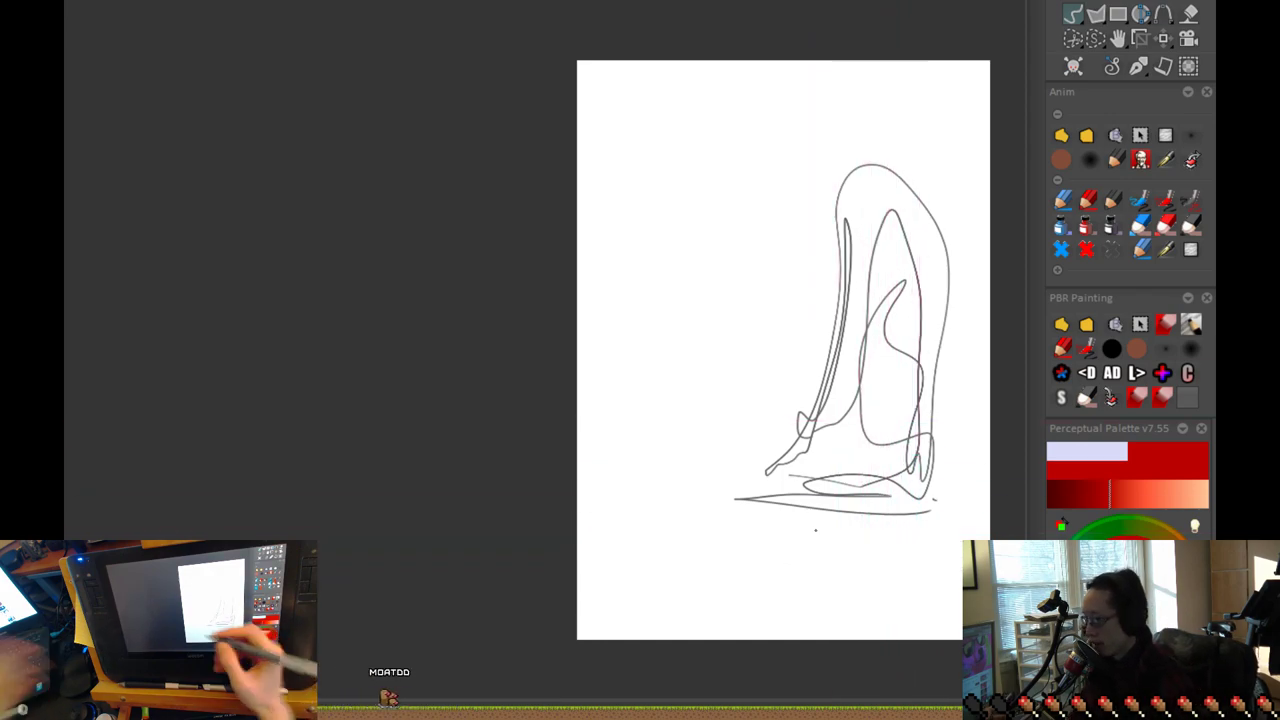
Step: Draw a sweeping tail curve to the left of the tall form and irregular overlapping ground shapes beneath it
drag(739, 474, 653, 457)
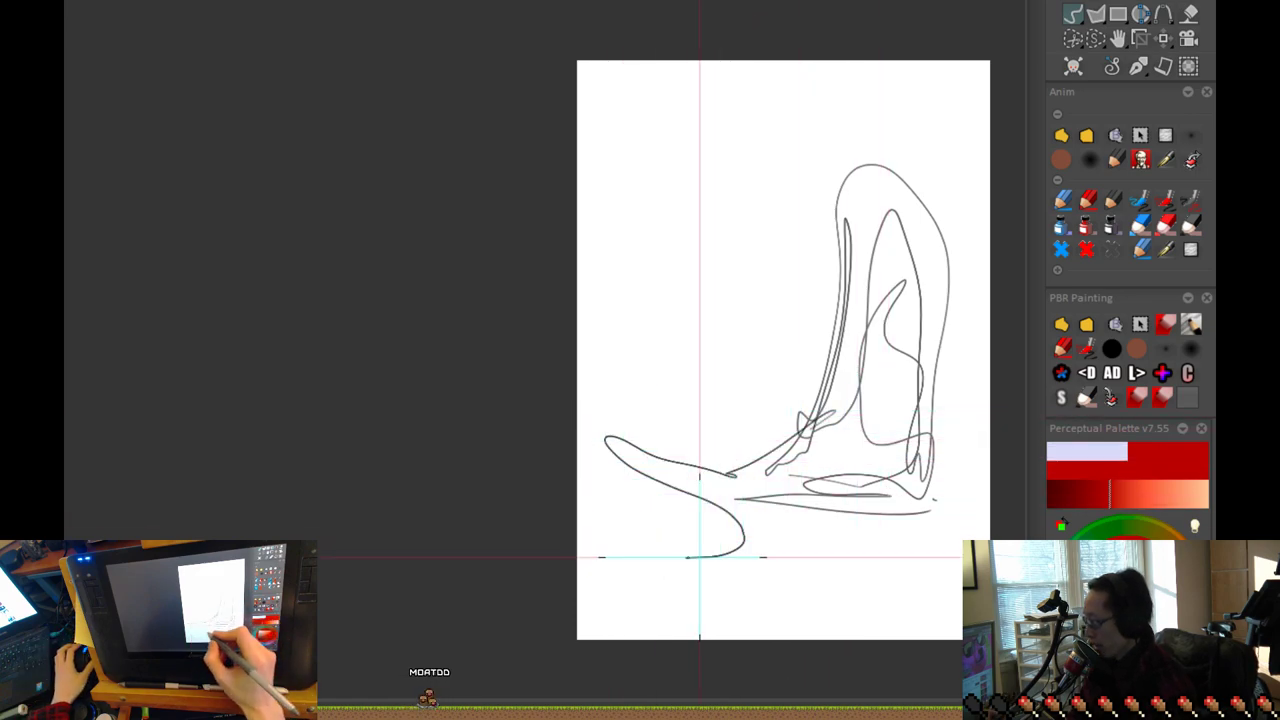
mouse_move(866, 623)
mouse_down()
mouse_move(942, 480)
mouse_move(995, 556)
mouse_move(902, 588)
mouse_move(879, 505)
mouse_move(776, 501)
mouse_move(769, 558)
mouse_up()
drag(813, 488, 779, 565)
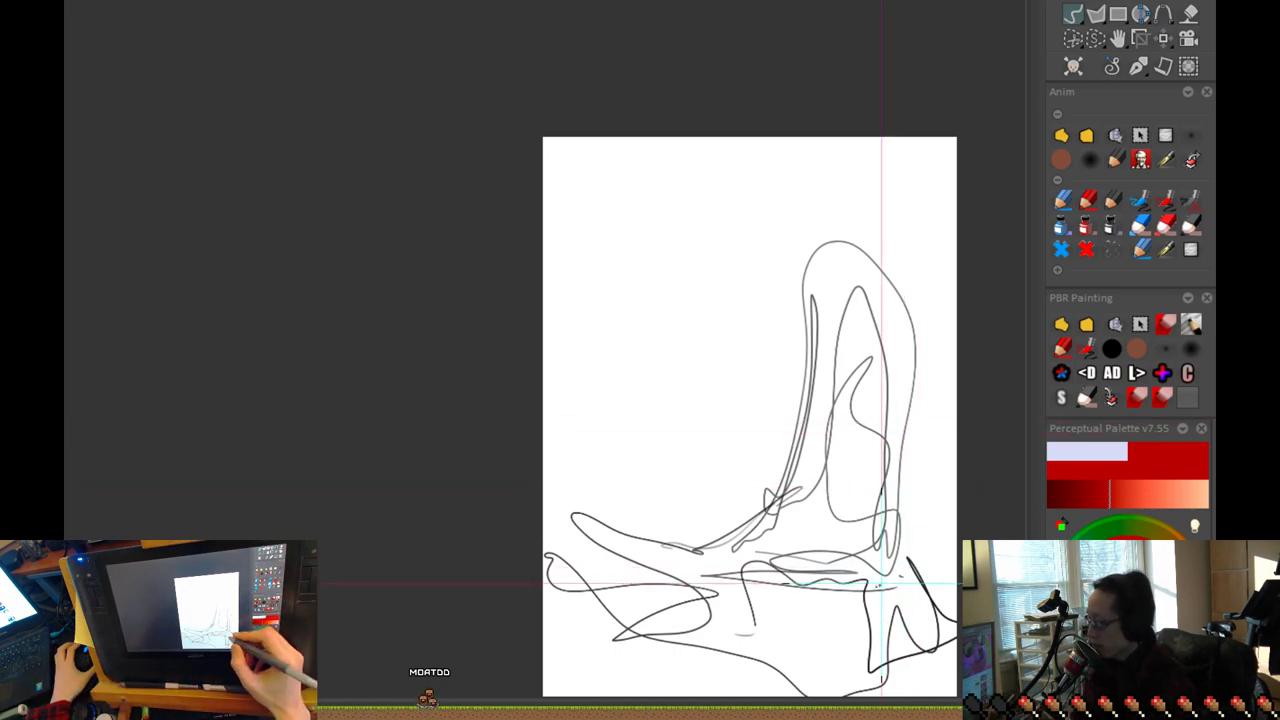
drag(881, 585, 897, 481)
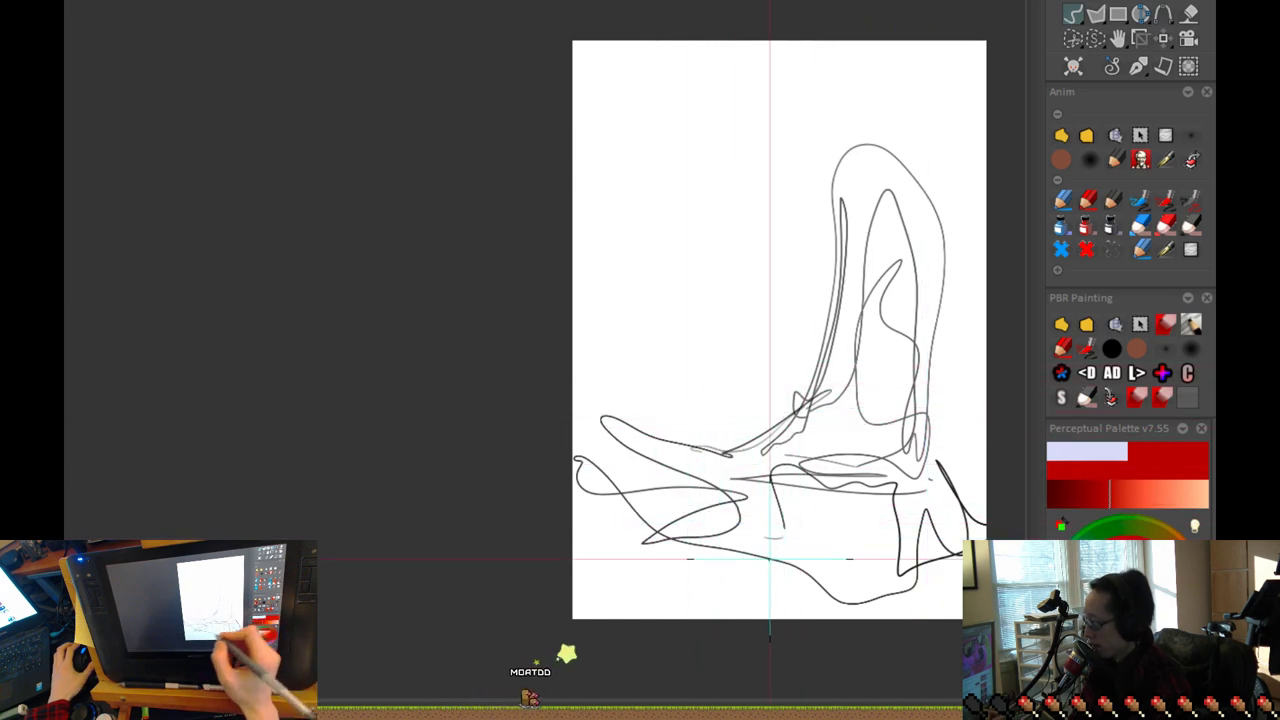
mouse_move(780, 550)
mouse_down()
mouse_move(750, 605)
mouse_move(928, 568)
mouse_up()
Step: Fade the rough tall form and ground shapes to a pale underdrawing
key(BackSpace)
drag(928, 568, 857, 629)
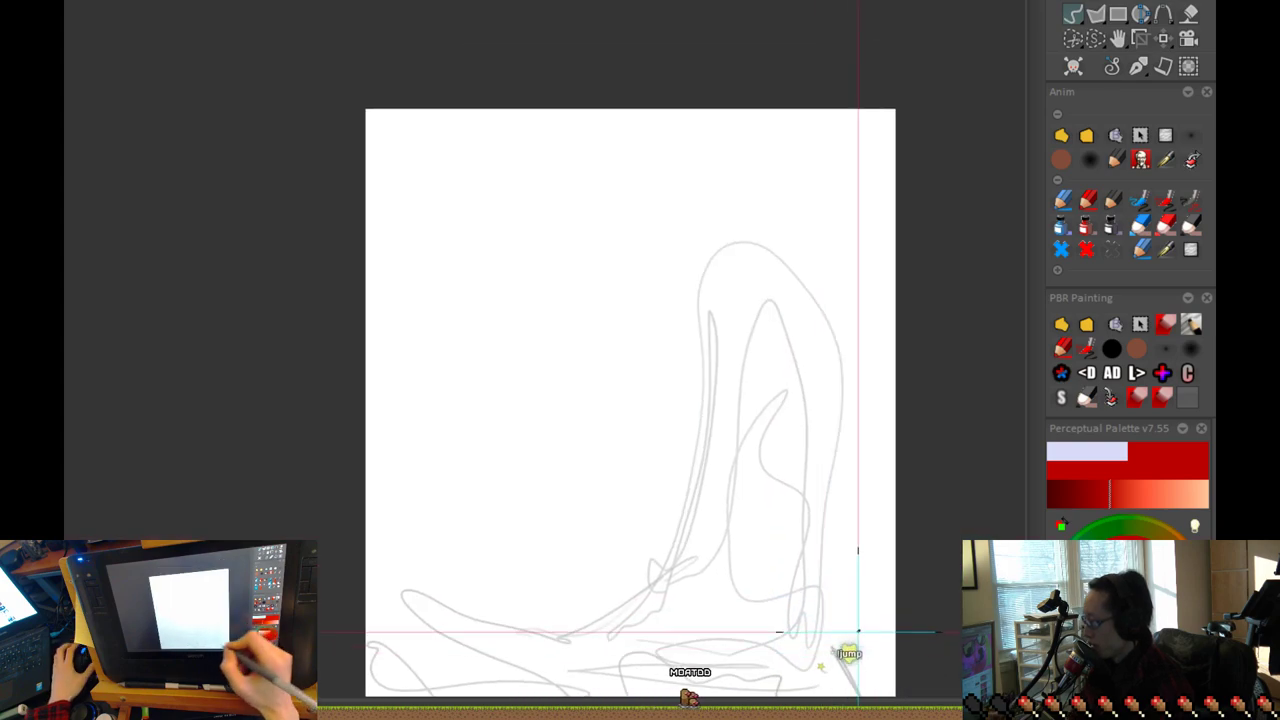
scroll(823, 234, up, 1)
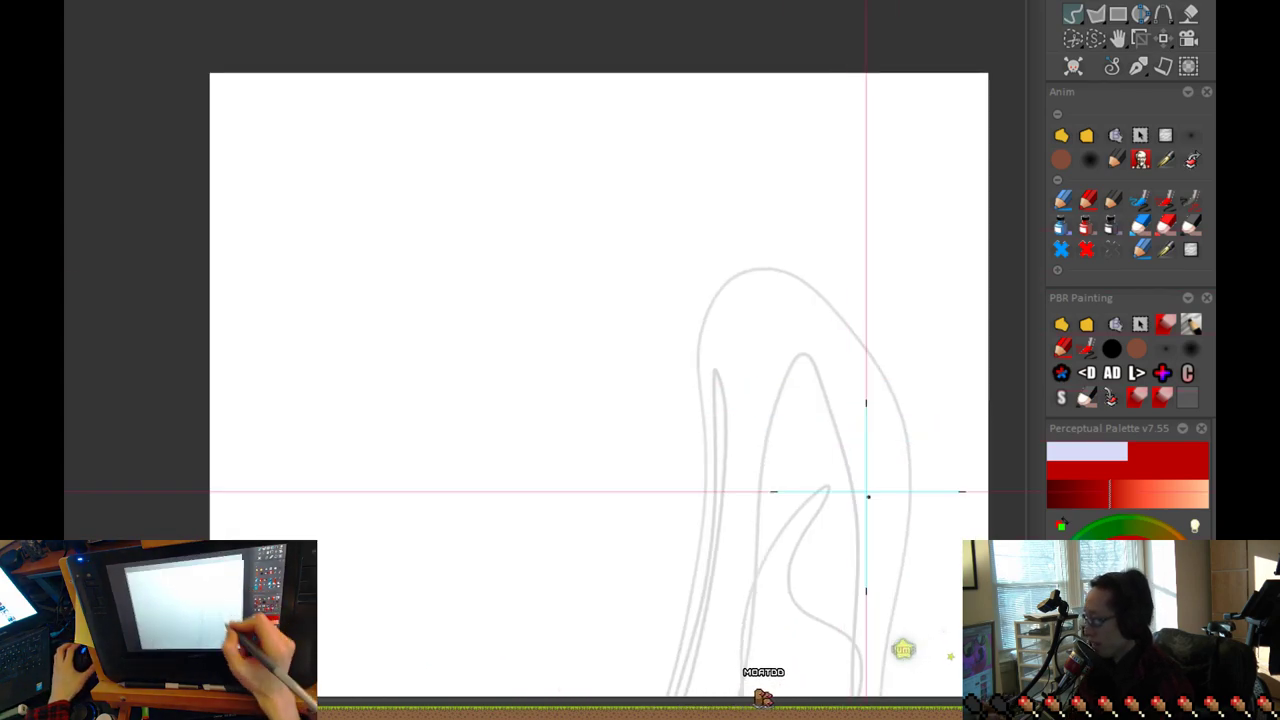
drag(831, 294, 754, 429)
key(ctrl+z)
drag(826, 345, 752, 405)
drag(820, 309, 903, 396)
key(ctrl+z)
key(ctrl+z)
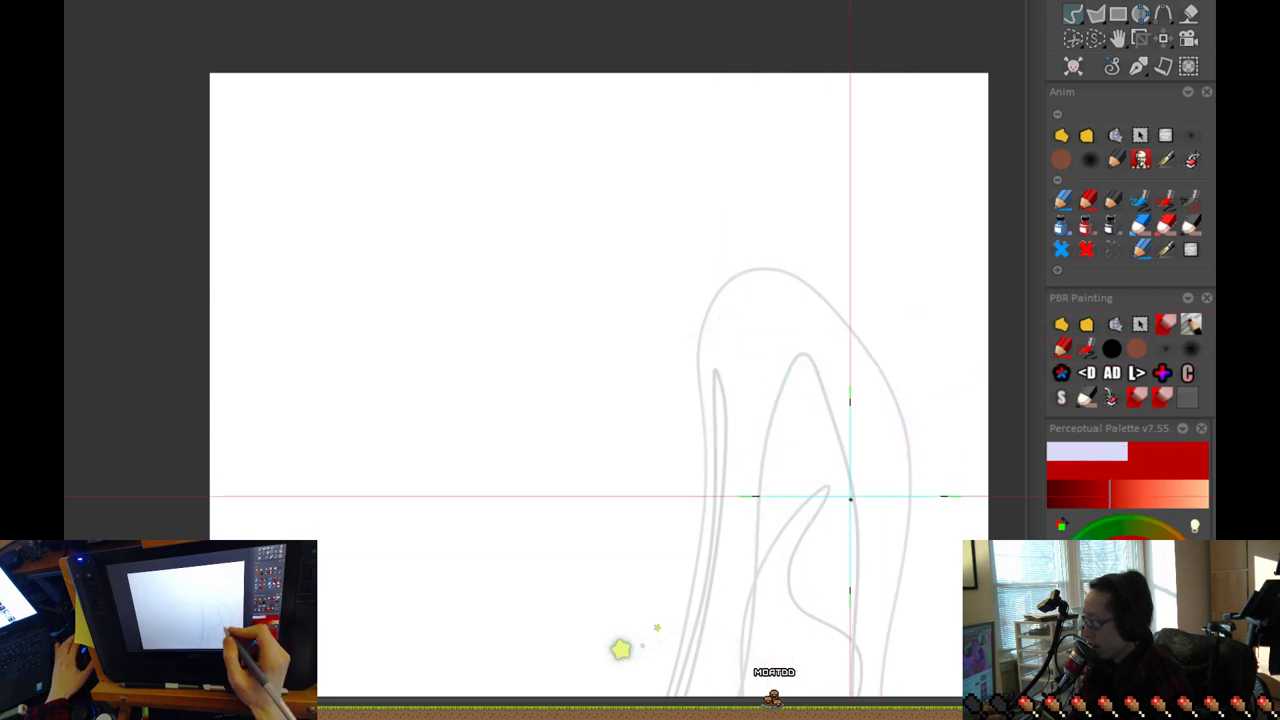
Step: Fade the underdrawing further and draw a rounded hooded head with a shoulder sloping down to the right
key(BackSpace)
drag(832, 359, 747, 387)
drag(844, 470, 820, 349)
drag(810, 236, 890, 262)
key(ctrl+z)
drag(808, 238, 895, 346)
drag(728, 268, 720, 402)
key(ctrl+z)
key(ctrl+z)
Step: Draw a long diagonal from the head down across the back, and outline both sides of the robe
drag(725, 150, 840, 315)
key(ctrl+z)
mouse_move(720, 150)
mouse_down()
mouse_move(834, 280)
mouse_move(920, 423)
mouse_up()
mouse_move(808, 225)
mouse_down()
mouse_move(895, 300)
mouse_move(885, 526)
mouse_up()
drag(870, 490, 833, 411)
mouse_move(716, 266)
mouse_down()
mouse_move(726, 328)
mouse_move(693, 558)
mouse_up()
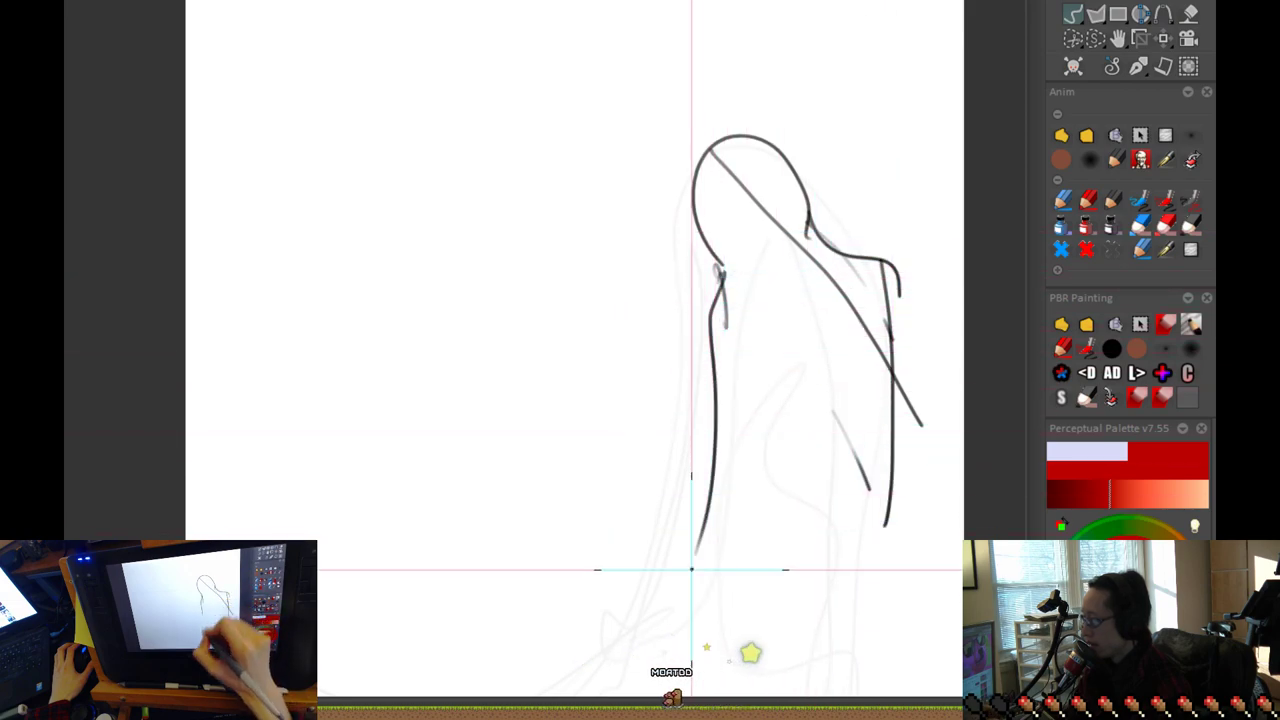
Step: Redraw the robe's front edge and try strokes for a bent arm in front of it
key(ctrl+z)
scroll(746, 350, down, 2)
drag(719, 222, 725, 443)
drag(725, 258, 717, 472)
drag(721, 320, 707, 458)
drag(657, 382, 707, 458)
mouse_move(657, 360)
mouse_down()
mouse_move(666, 431)
mouse_move(706, 446)
mouse_up()
key(ctrl+z)
key(ctrl+z)
key(ctrl+z)
Step: Draw a tall staff with a pointed, flared head in front of the figure and a bent arm reaching to it
mouse_move(726, 357)
mouse_down()
mouse_move(647, 405)
mouse_move(635, 377)
mouse_move(656, 520)
mouse_move(646, 532)
mouse_up()
drag(642, 90, 649, 562)
scroll(731, 543, down, 2)
key(ctrl+z)
mouse_move(643, 381)
mouse_down()
mouse_move(717, 371)
mouse_move(706, 391)
mouse_move(725, 379)
mouse_up()
mouse_move(727, 314)
mouse_down()
mouse_move(710, 369)
mouse_move(666, 320)
mouse_move(734, 314)
mouse_move(737, 486)
mouse_move(657, 200)
mouse_move(654, 231)
mouse_move(666, 237)
mouse_move(646, 86)
mouse_move(657, 143)
mouse_move(640, 149)
mouse_move(624, 248)
mouse_up()
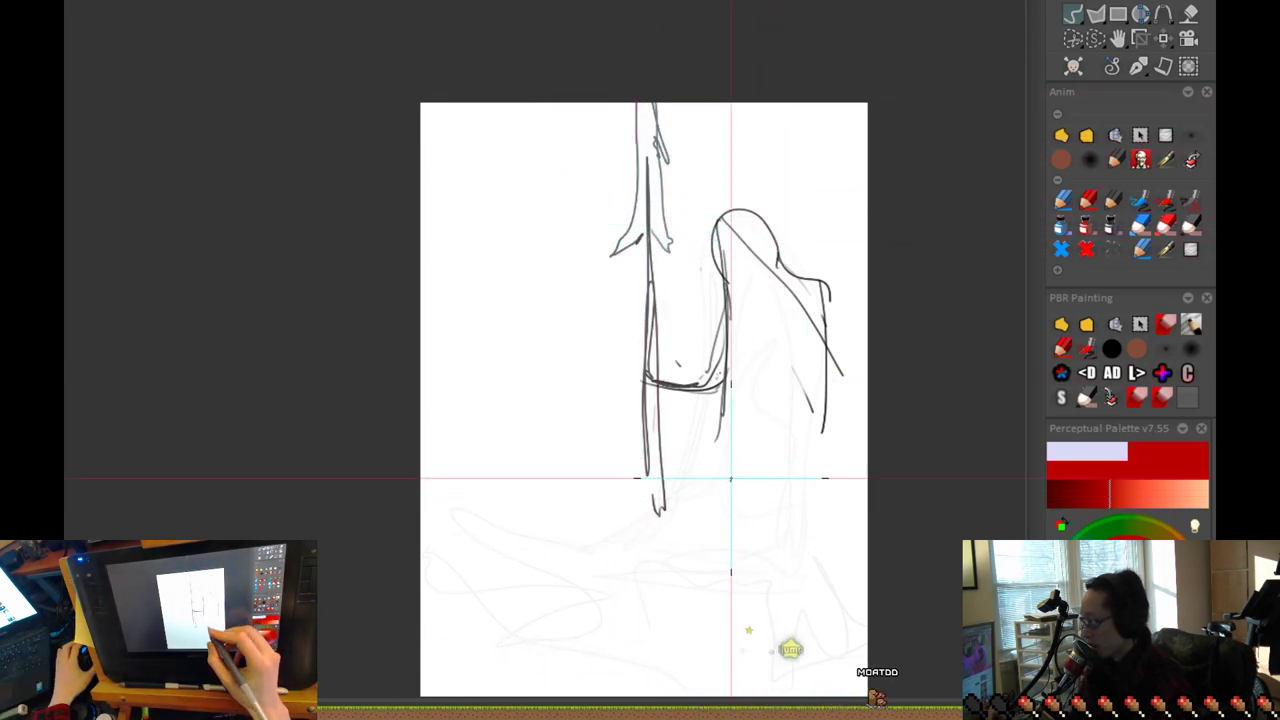
drag(732, 544, 682, 366)
drag(602, 142, 610, 406)
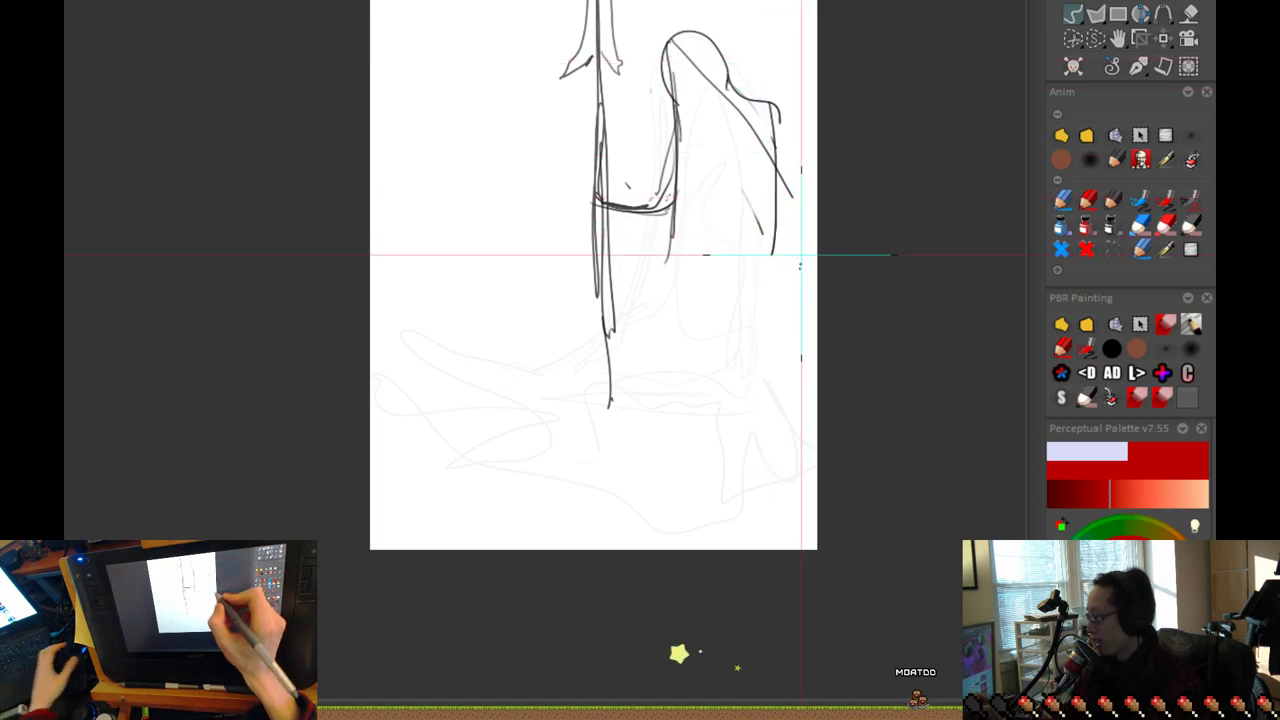
mouse_move(783, 128)
mouse_down()
mouse_move(777, 311)
mouse_move(760, 227)
mouse_move(692, 109)
mouse_move(700, 211)
mouse_up()
key(ctrl+z)
key(ctrl+z)
key(ctrl+z)
key(ctrl+z)
Step: Draw the robe's long back folds, a trailing hem curling out to the left, and a wavy ground line below
drag(706, 65, 762, 234)
drag(742, 187, 772, 431)
drag(657, 195, 645, 381)
mouse_move(656, 265)
mouse_down()
mouse_move(637, 355)
mouse_move(577, 394)
mouse_up()
mouse_move(652, 243)
mouse_down()
mouse_move(583, 384)
mouse_move(447, 342)
mouse_move(521, 402)
mouse_up()
mouse_move(510, 402)
mouse_down()
mouse_move(575, 393)
mouse_move(577, 418)
mouse_move(445, 445)
mouse_move(791, 450)
mouse_up()
drag(634, 444, 640, 529)
mouse_move(443, 442)
mouse_down()
mouse_move(440, 406)
mouse_move(471, 441)
mouse_up()
Step: Fill the robe with long vertical fold lines of varied length falling from the head and shoulder
scroll(728, 457, down, 1)
drag(686, 146, 683, 318)
mouse_move(703, 158)
mouse_down()
mouse_move(698, 297)
mouse_move(719, 410)
mouse_up()
drag(731, 190, 751, 516)
drag(744, 288, 759, 499)
drag(694, 290, 682, 501)
drag(660, 357, 648, 475)
drag(743, 243, 732, 329)
mouse_move(770, 290)
mouse_down()
mouse_move(707, 217)
mouse_move(663, 221)
mouse_up()
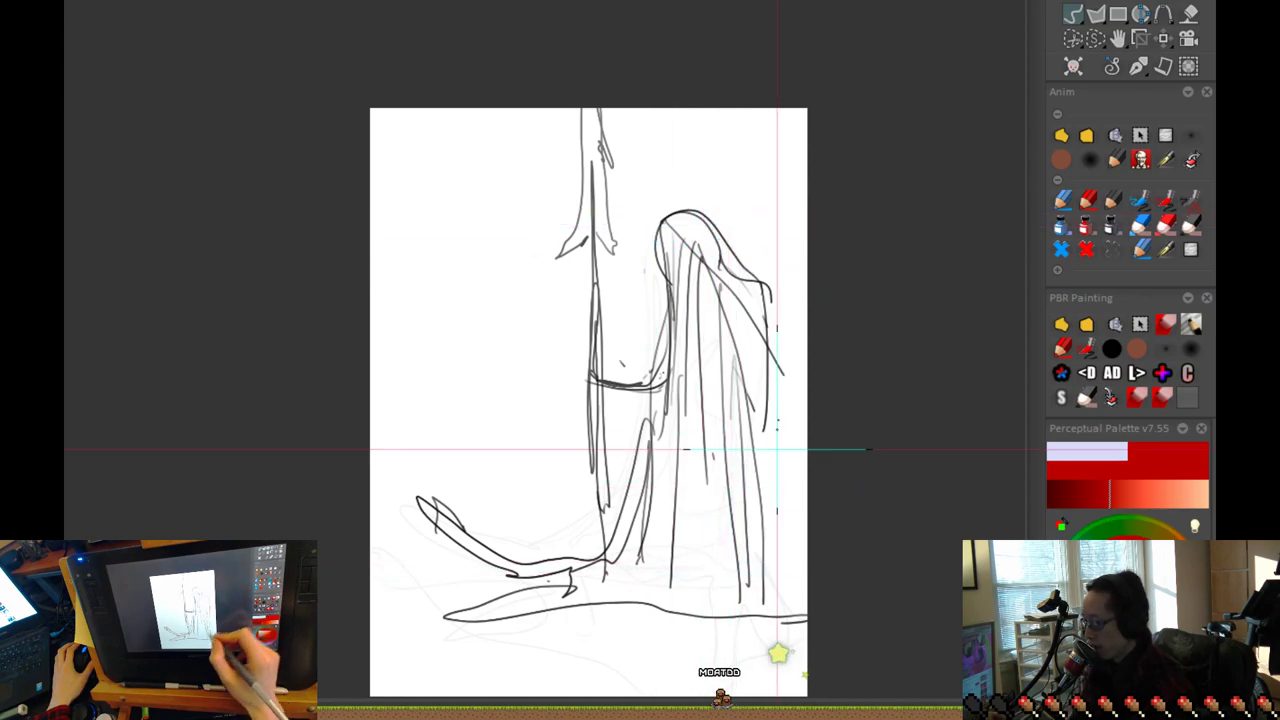
drag(750, 272, 788, 618)
key(ctrl+z)
key(ctrl+z)
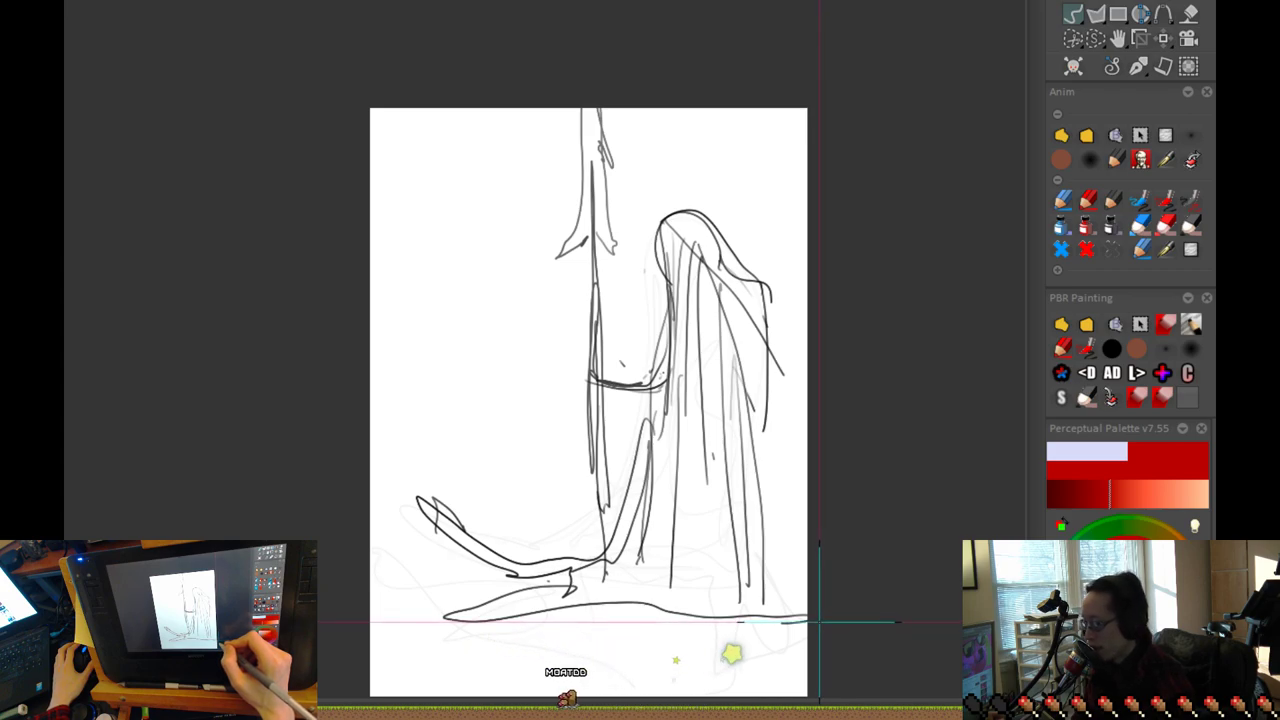
Step: Sketch broad overlapping ground curves behind the trailing hem and across the foreground
drag(614, 473, 447, 602)
mouse_move(370, 637)
mouse_down()
mouse_move(602, 639)
mouse_move(677, 467)
mouse_up()
mouse_move(709, 411)
mouse_down()
mouse_move(641, 499)
mouse_move(841, 509)
mouse_move(631, 511)
mouse_move(706, 546)
mouse_move(671, 576)
mouse_move(751, 629)
mouse_up()
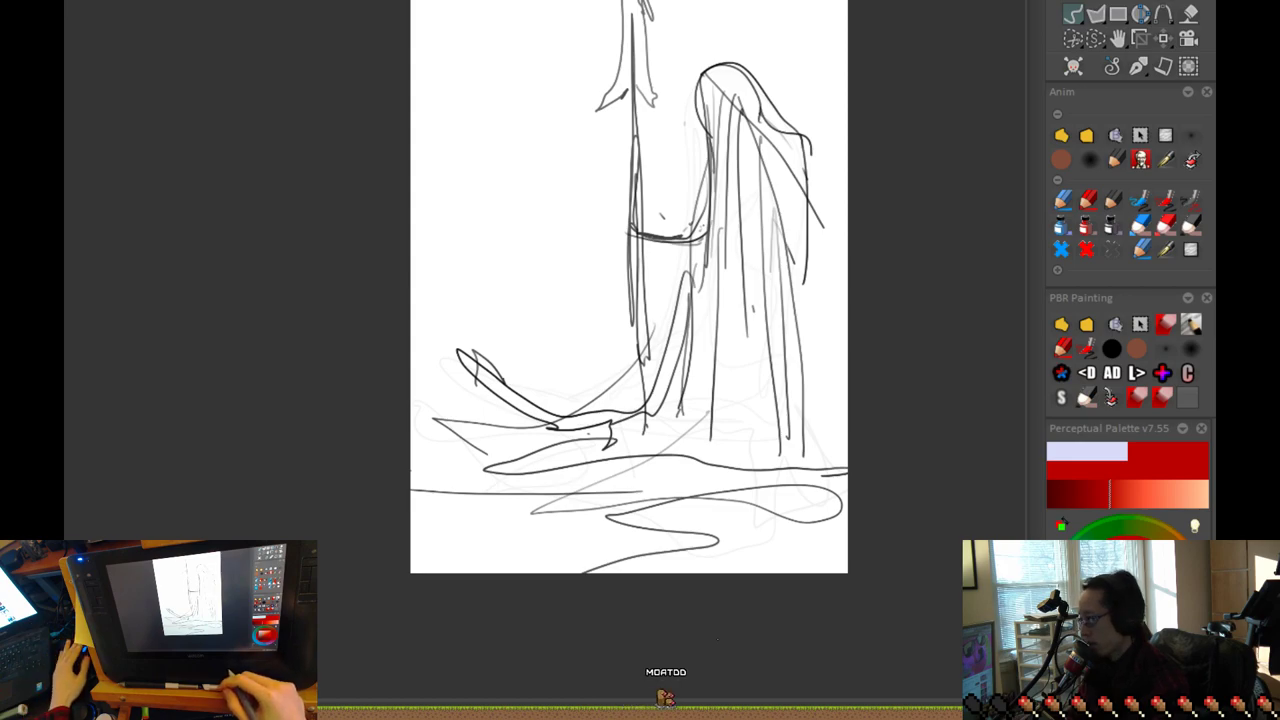
Step: Clear the canvas for a new thumbnail
key(Delete)
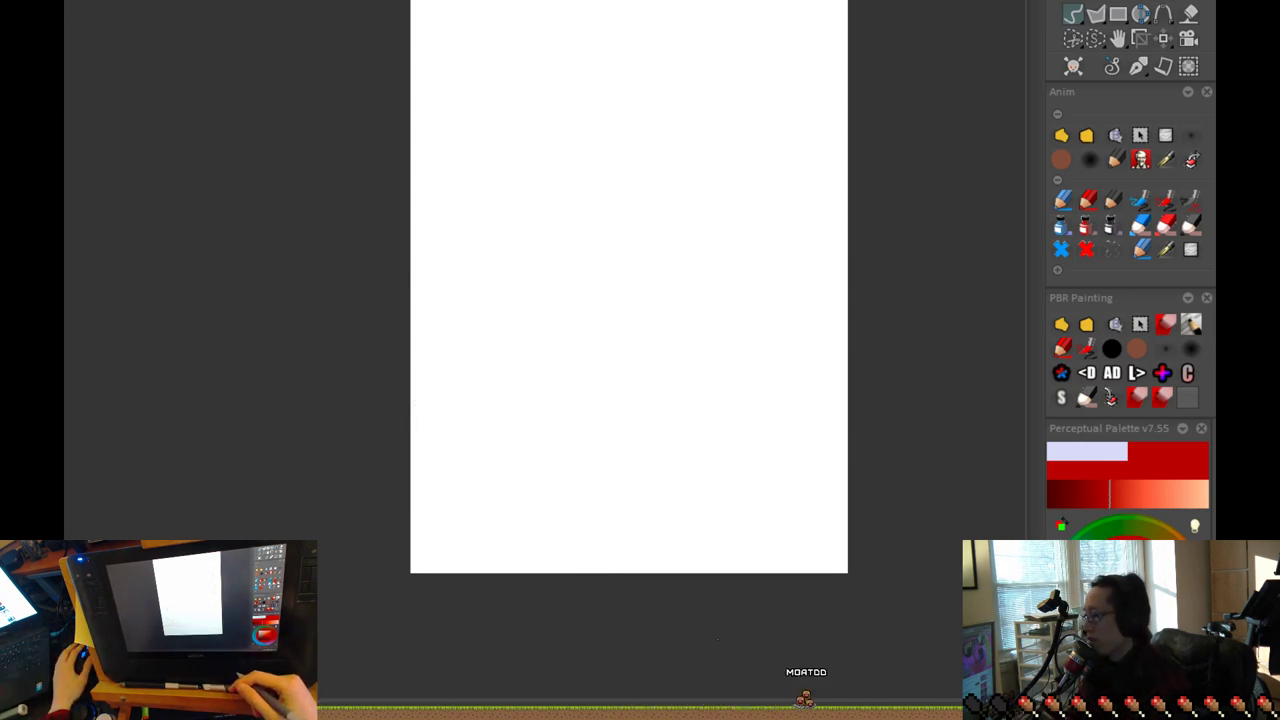
drag(887, 403, 876, 627)
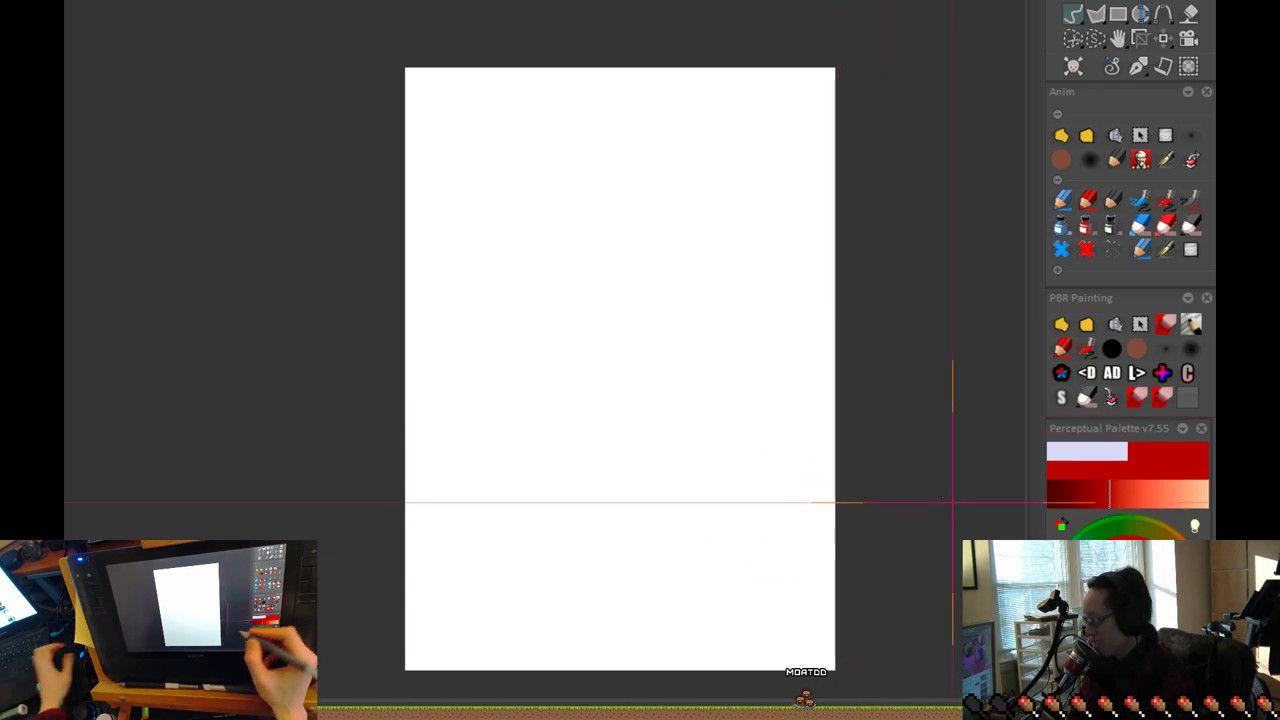
mouse_move(528, 547)
mouse_down()
mouse_move(511, 482)
mouse_move(541, 489)
mouse_move(558, 540)
mouse_move(548, 417)
mouse_up()
key(ctrl+z)
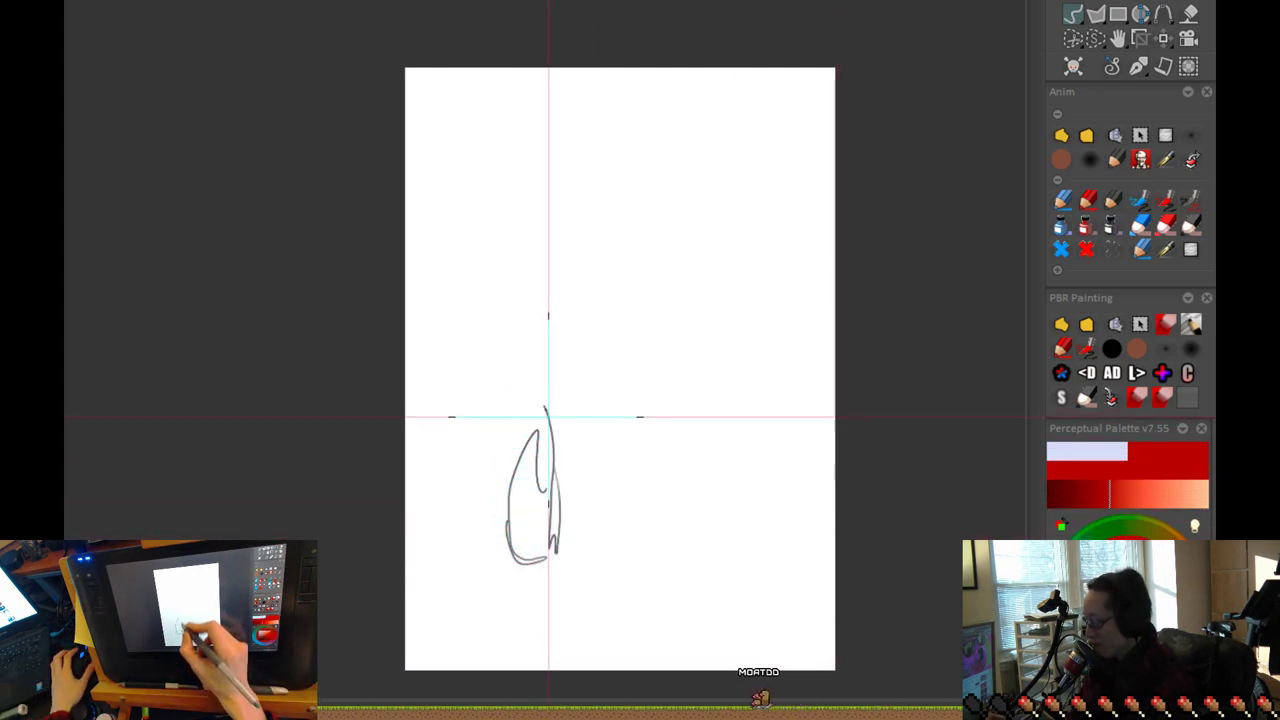
key(ctrl+z)
mouse_move(488, 552)
mouse_down()
mouse_move(558, 355)
mouse_move(565, 490)
mouse_up()
mouse_move(606, 546)
mouse_down()
mouse_move(610, 297)
mouse_move(500, 474)
mouse_up()
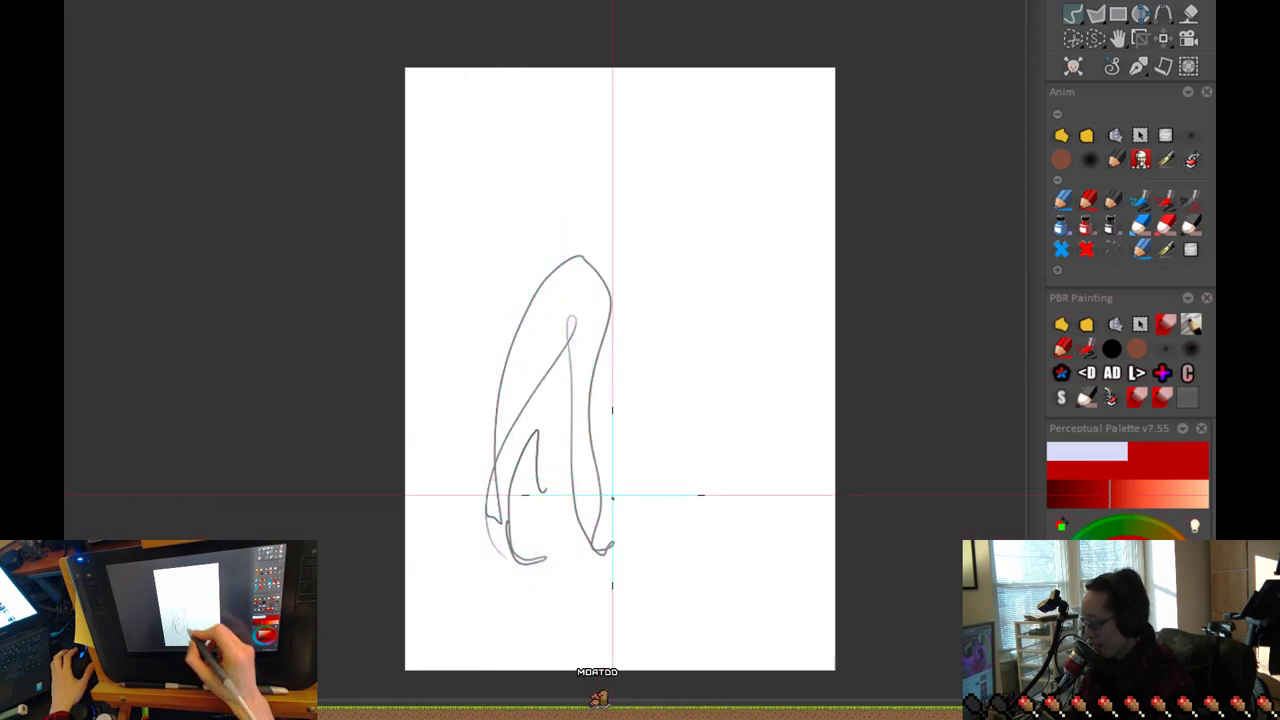
key(ctrl+z)
key(ctrl+z)
key(ctrl+z)
key(ctrl+z)
key(ctrl+z)
mouse_move(491, 543)
mouse_down()
mouse_move(539, 513)
mouse_move(532, 540)
mouse_move(550, 465)
mouse_move(483, 522)
mouse_move(473, 407)
mouse_move(592, 400)
mouse_move(598, 474)
mouse_move(578, 518)
mouse_move(488, 521)
mouse_up()
key(ctrl+z)
Step: Sketch a large pointed dome with inner arches, framing trunks and jagged ground, plus a ragged-topped pillar right of center
mouse_move(625, 562)
mouse_down()
mouse_move(584, 303)
mouse_move(475, 403)
mouse_move(517, 157)
mouse_move(680, 186)
mouse_move(751, 426)
mouse_move(783, 358)
mouse_move(670, 555)
mouse_move(724, 548)
mouse_move(821, 477)
mouse_move(751, 257)
mouse_move(651, 462)
mouse_move(581, 502)
mouse_move(680, 449)
mouse_move(680, 493)
mouse_move(770, 489)
mouse_move(592, 527)
mouse_move(551, 517)
mouse_move(504, 426)
mouse_move(484, 498)
mouse_move(441, 490)
mouse_move(465, 47)
mouse_move(437, 421)
mouse_move(414, 535)
mouse_move(375, 548)
mouse_move(434, 573)
mouse_move(557, 587)
mouse_move(349, 615)
mouse_move(714, 627)
mouse_move(787, 617)
mouse_move(780, 608)
mouse_move(857, 548)
mouse_move(629, 612)
mouse_move(633, 570)
mouse_move(544, 590)
mouse_up()
mouse_move(609, 275)
mouse_down()
mouse_move(769, 102)
mouse_move(581, 300)
mouse_move(613, 290)
mouse_move(545, 374)
mouse_move(536, 407)
mouse_move(568, 601)
mouse_move(628, 559)
mouse_move(650, 368)
mouse_move(608, 254)
mouse_move(558, 408)
mouse_move(596, 548)
mouse_up()
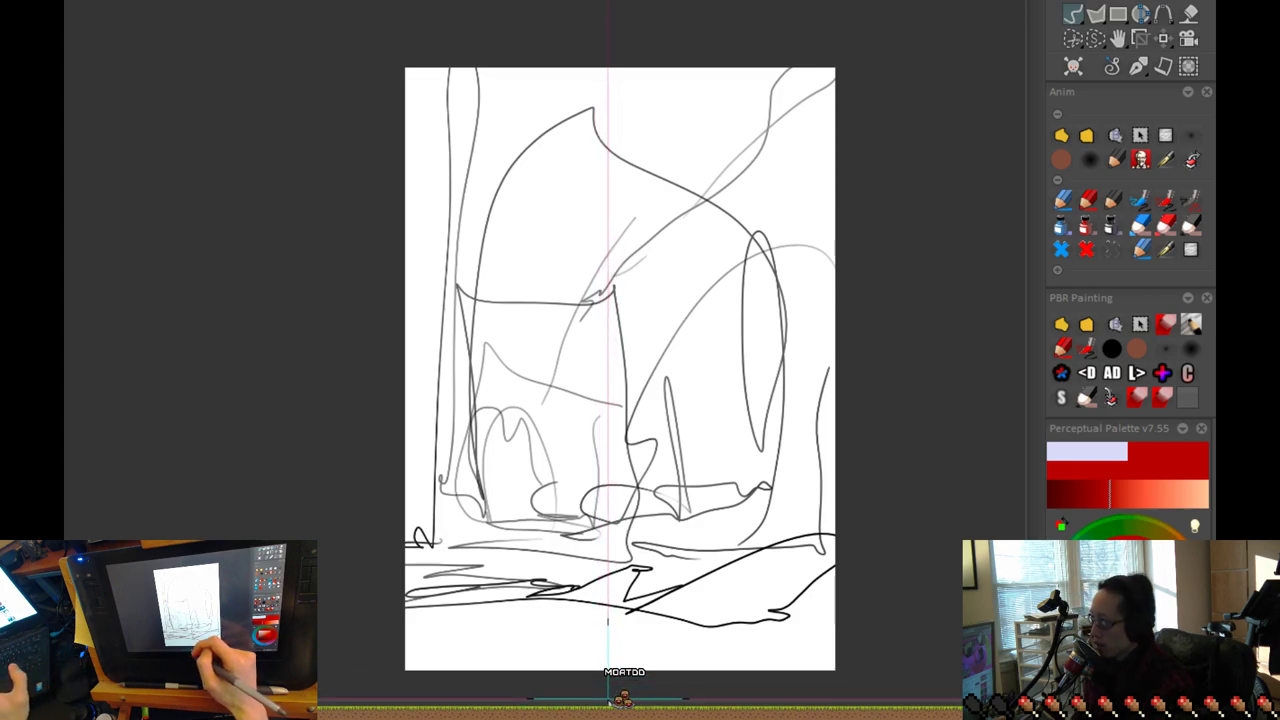
mouse_move(659, 242)
mouse_down()
mouse_move(669, 288)
mouse_move(725, 210)
mouse_up()
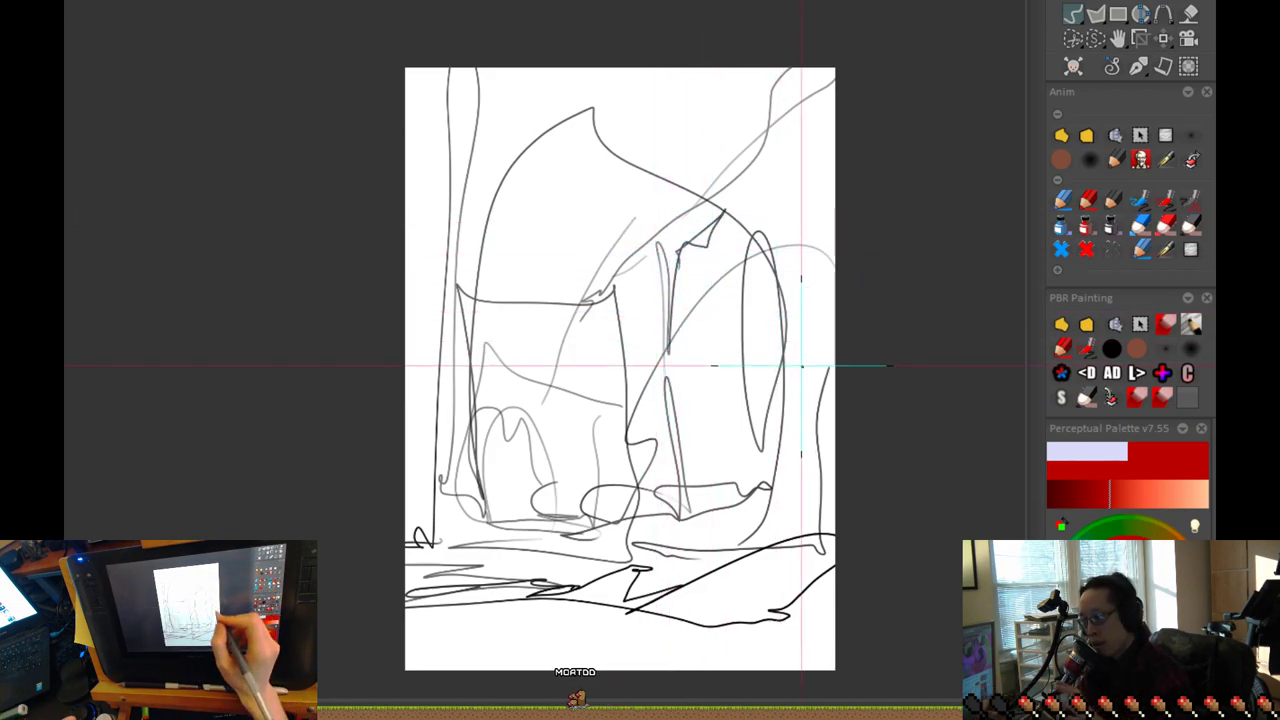
drag(586, 300, 617, 325)
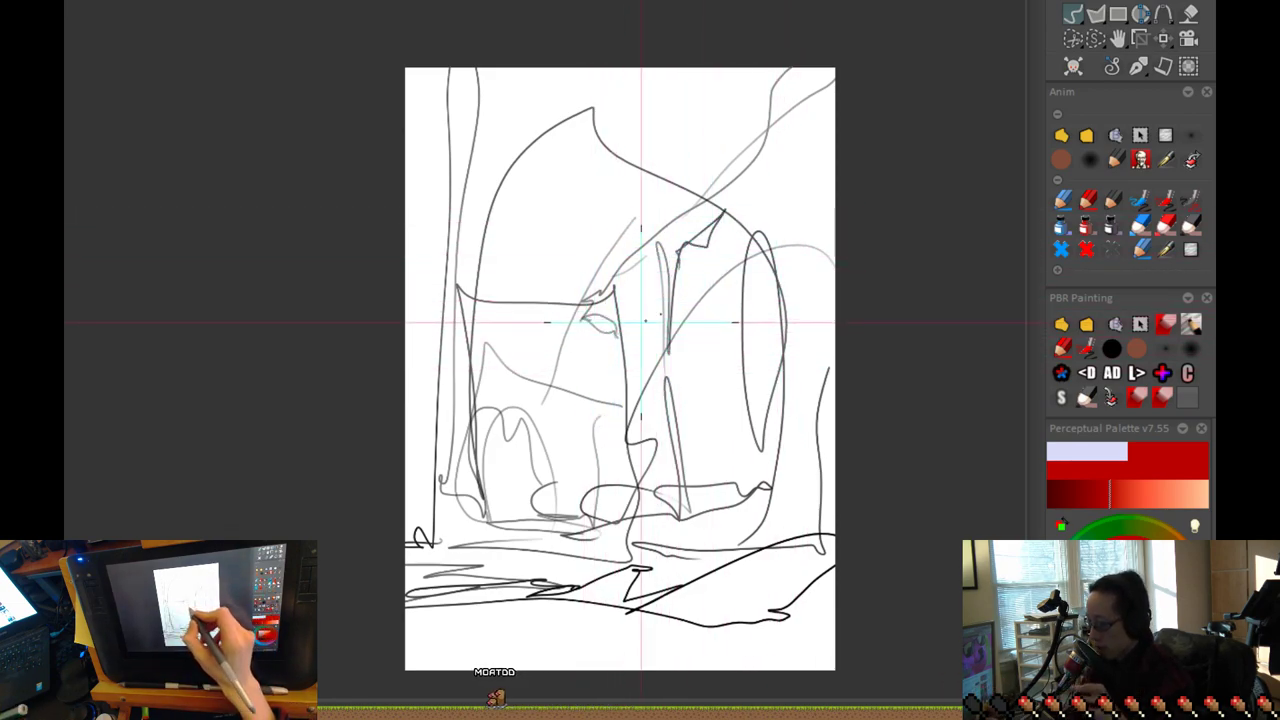
Step: Add an elongated loop near the dome's upper center and a knotted vine-like curve winding across its right side
drag(636, 208, 604, 293)
drag(632, 213, 664, 226)
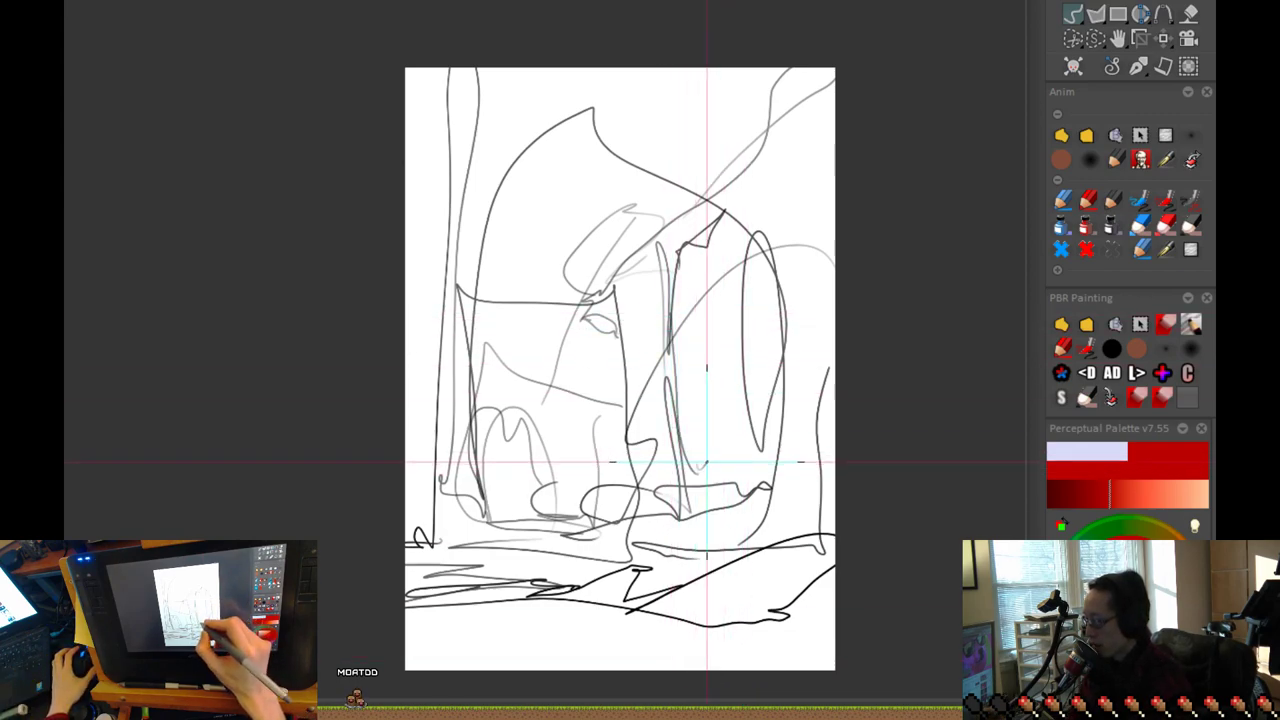
drag(749, 351, 790, 368)
mouse_move(845, 280)
mouse_down()
mouse_move(780, 294)
mouse_move(778, 261)
mouse_up()
drag(776, 169, 720, 235)
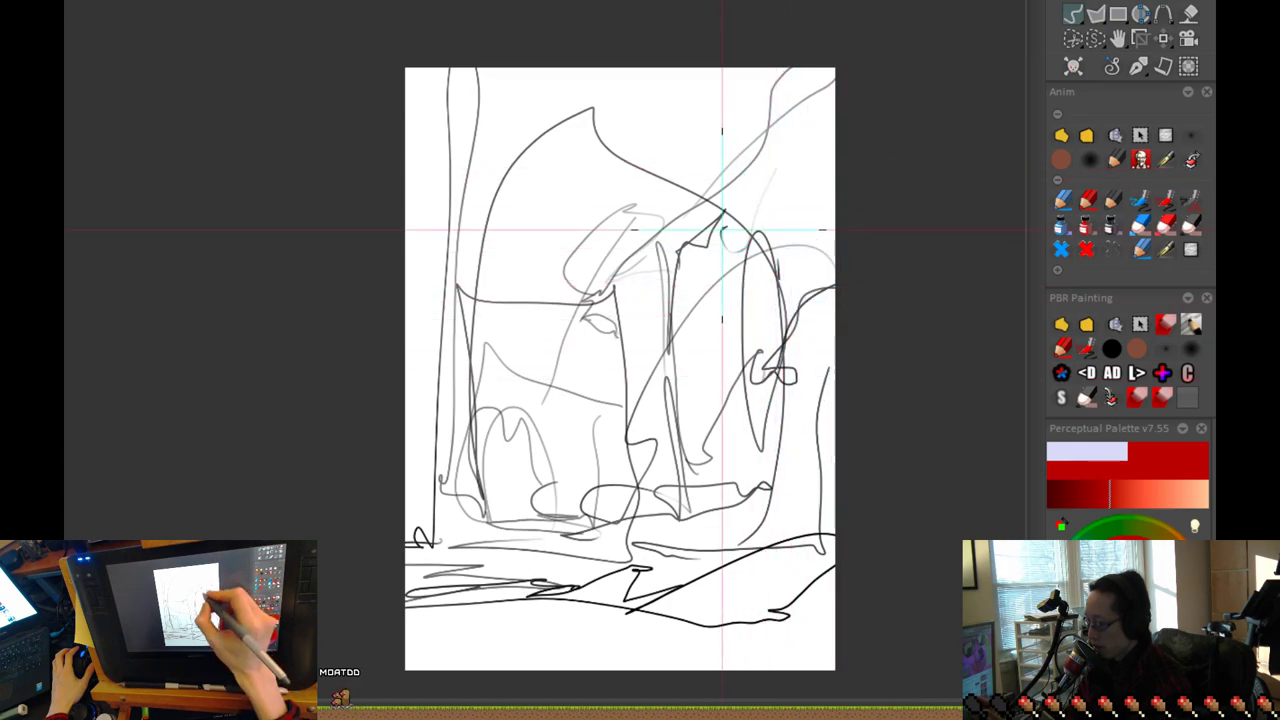
Step: Draw curved and jagged branches where the large diagonal limb crosses the dome's upper right edge
drag(763, 198, 706, 157)
drag(693, 152, 734, 182)
mouse_move(775, 95)
mouse_down()
mouse_move(717, 186)
mouse_move(696, 179)
mouse_up()
mouse_move(597, 107)
mouse_down()
mouse_move(665, 157)
mouse_move(636, 146)
mouse_move(494, 311)
mouse_up()
drag(537, 137, 466, 300)
key(ctrl+z)
key(ctrl+z)
Step: Reinforce the tall trunk at the left edge and draw a ragged bank and long ground lines in the foreground
drag(528, 120, 519, 117)
mouse_move(493, 102)
mouse_down()
mouse_move(452, 261)
mouse_move(445, 117)
mouse_move(422, 233)
mouse_move(425, 529)
mouse_move(461, 565)
mouse_move(416, 566)
mouse_move(460, 579)
mouse_up()
mouse_move(441, 543)
mouse_down()
mouse_move(438, 498)
mouse_move(468, 504)
mouse_up()
mouse_move(575, 567)
mouse_down()
mouse_move(635, 572)
mouse_move(578, 586)
mouse_move(469, 576)
mouse_move(663, 486)
mouse_up()
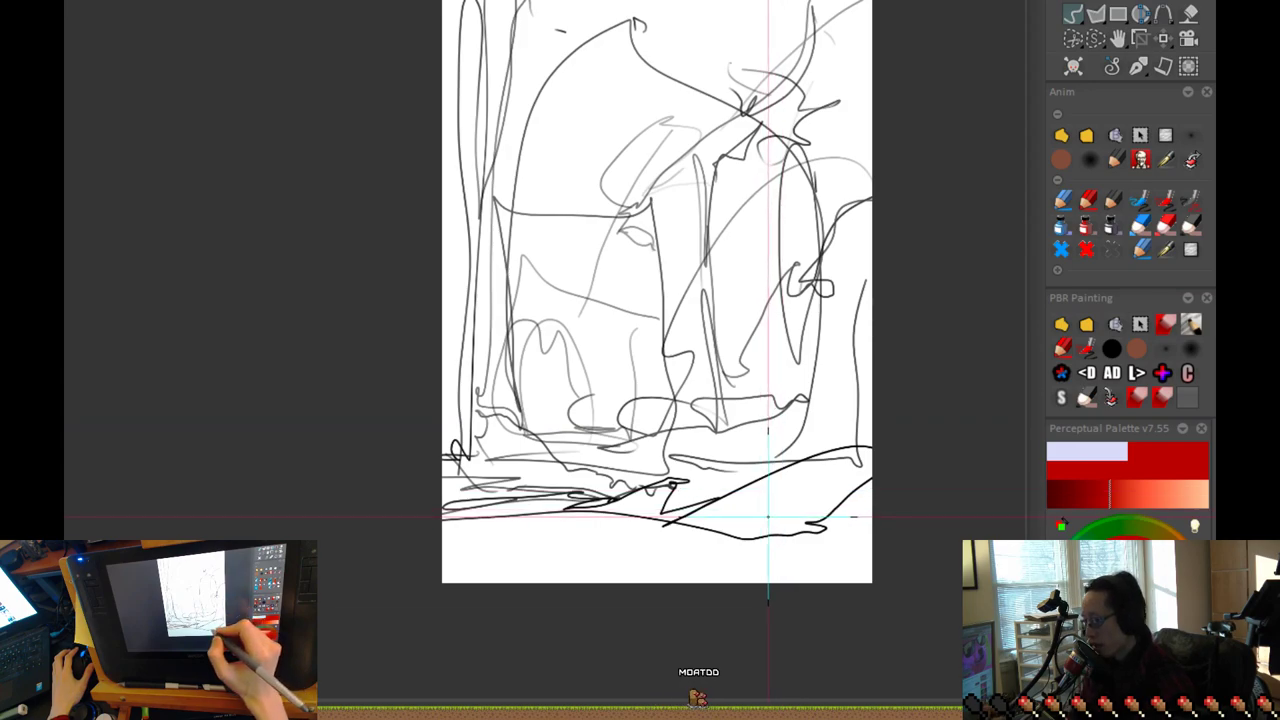
mouse_move(581, 513)
mouse_down()
mouse_move(694, 563)
mouse_move(744, 568)
mouse_up()
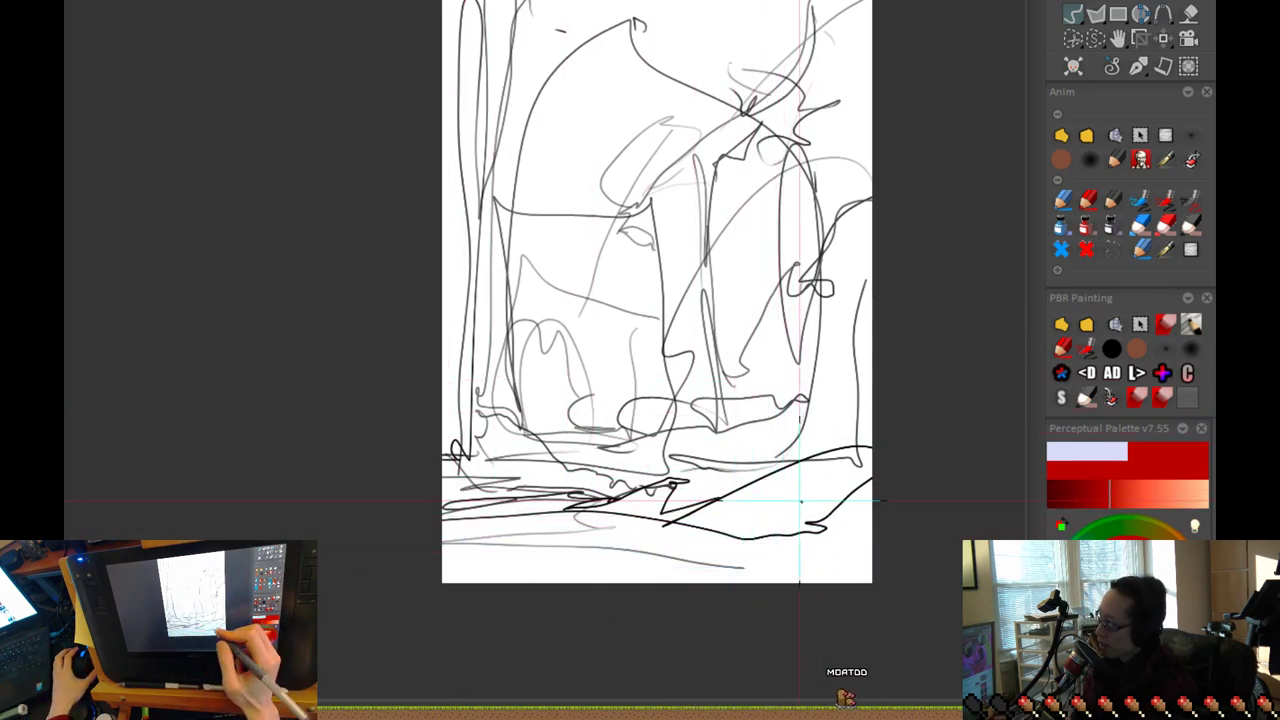
Step: Add branches and hanging foliage across the upper canopy, crossing beams inside the dome, and a bolder doorway arch
scroll(808, 474, down, 1)
drag(806, 489, 757, 575)
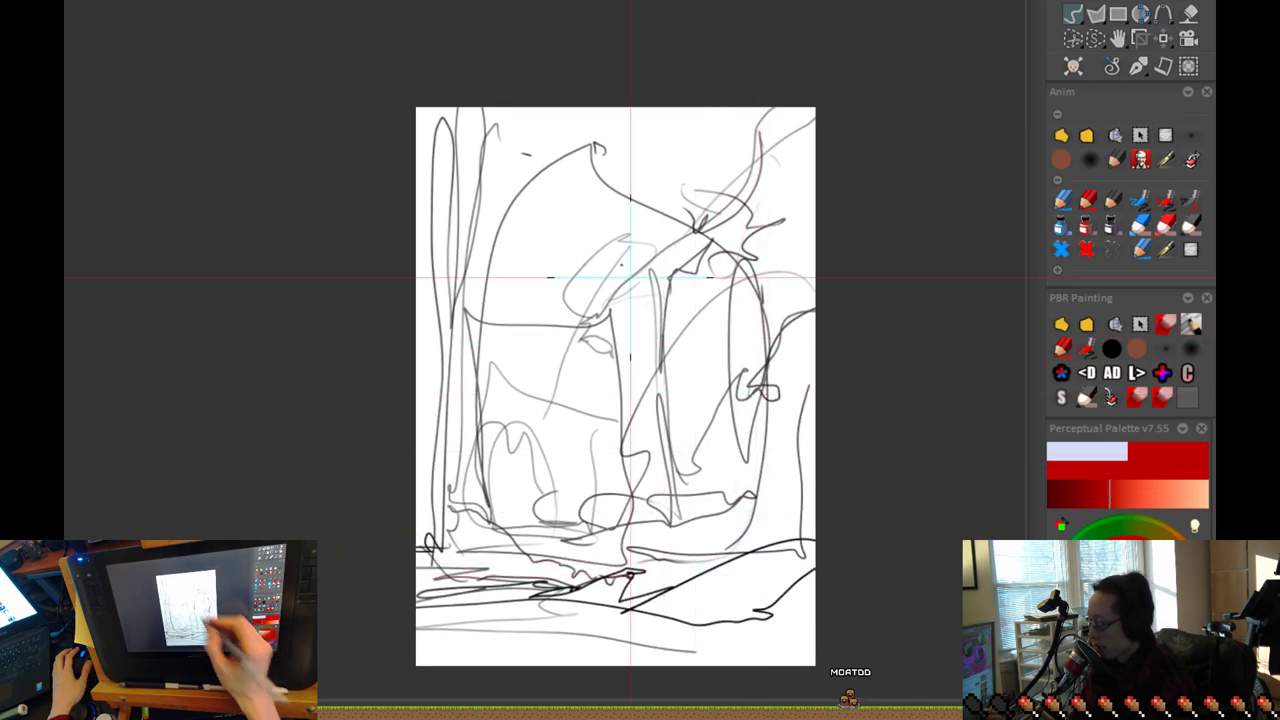
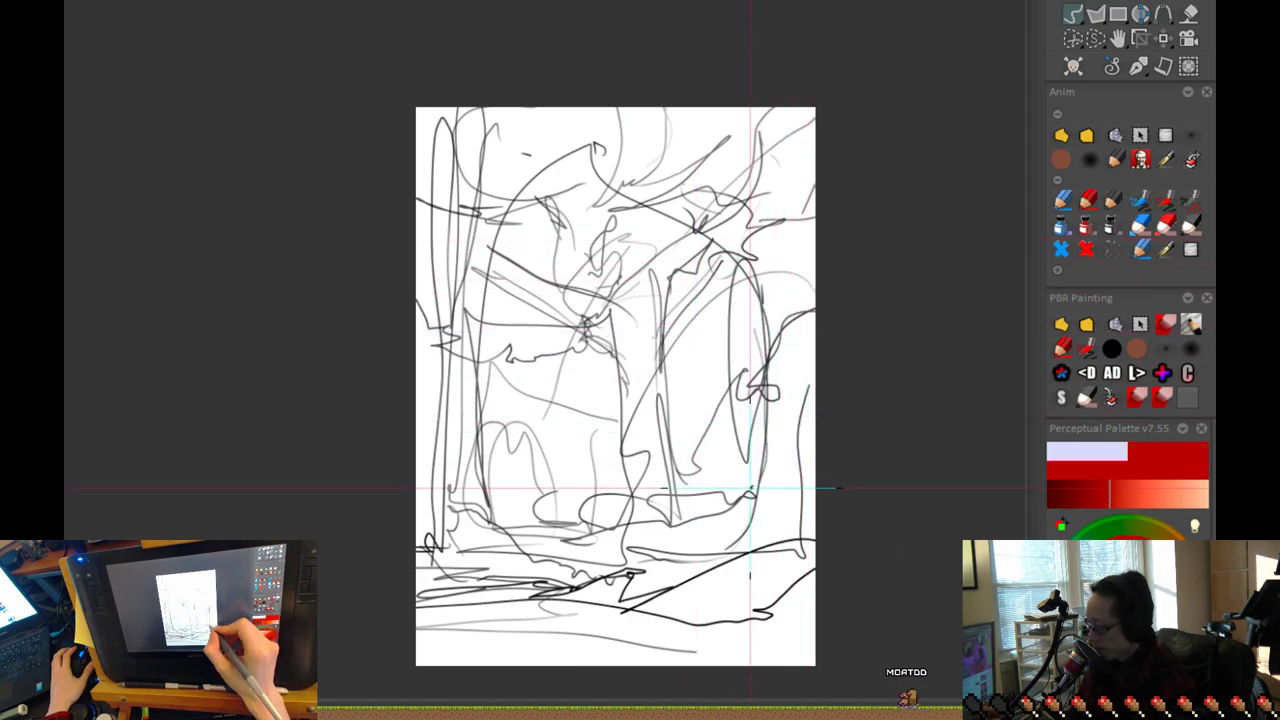
drag(754, 485, 768, 446)
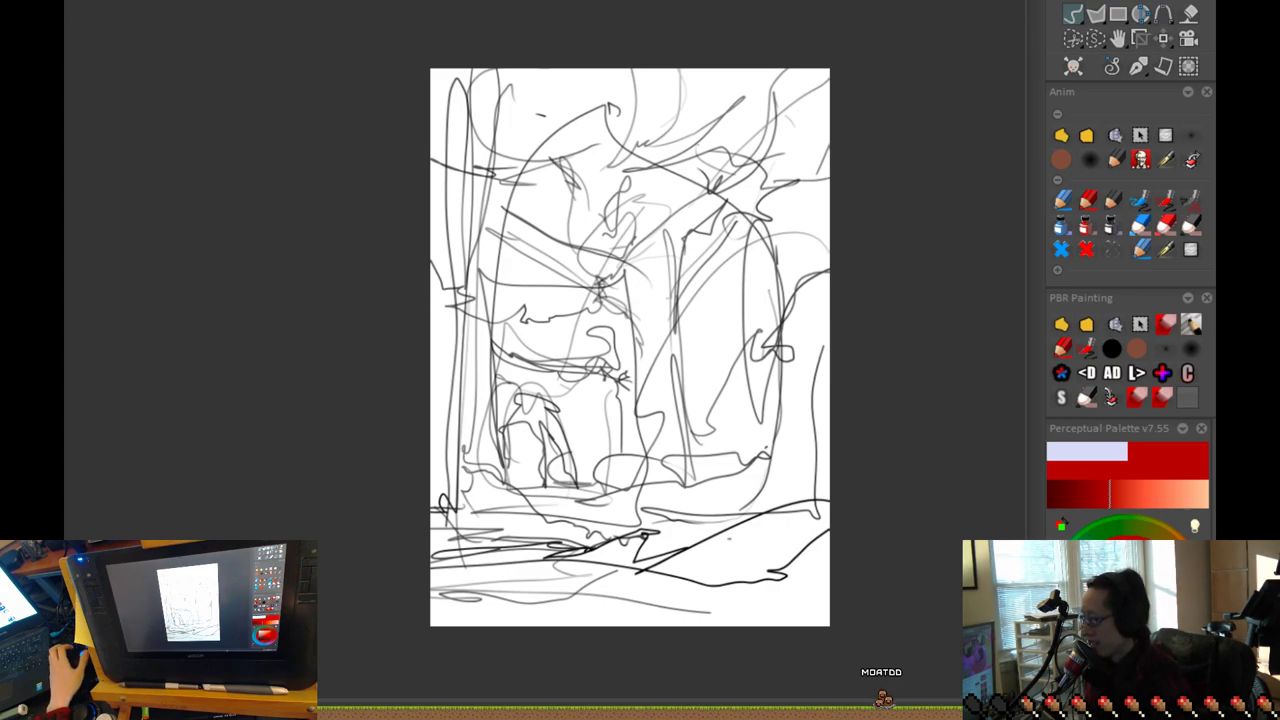
Step: Clear the canvas and start a new thumbnail with a large spiralled circle low on the right and smaller overlapping circles beside it
key(Delete)
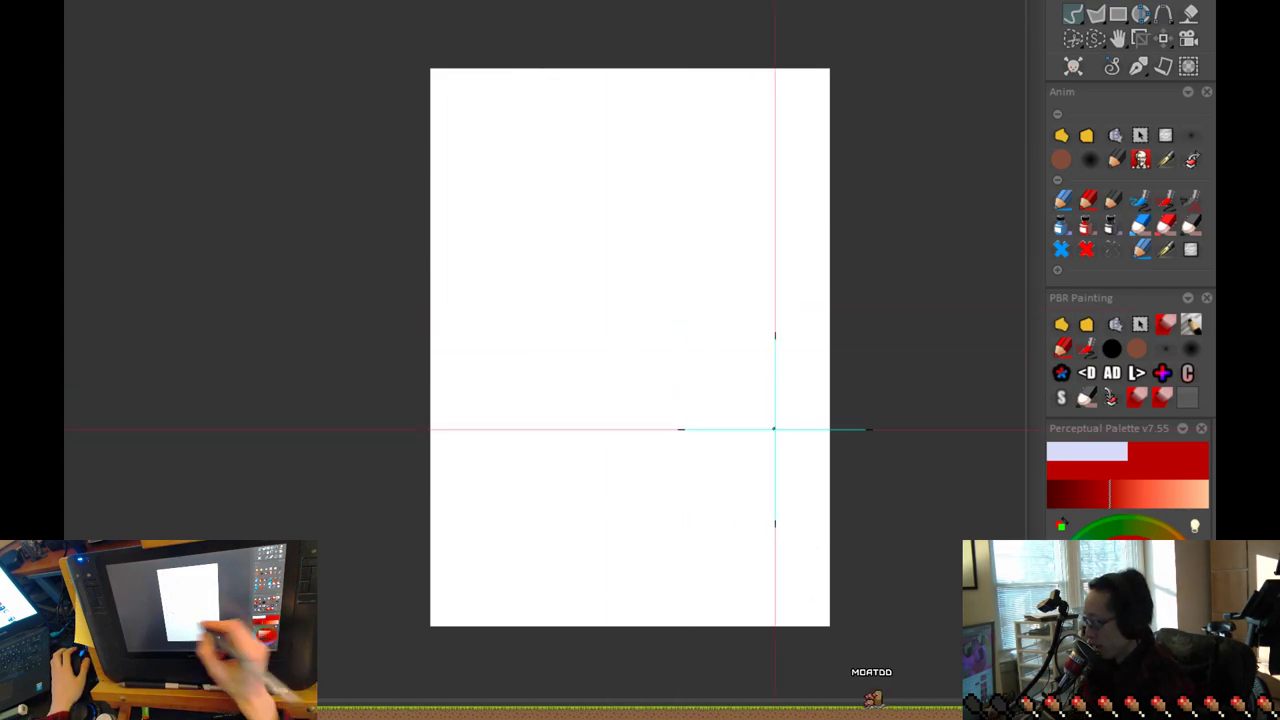
mouse_move(766, 368)
mouse_down()
mouse_move(632, 434)
mouse_move(808, 570)
mouse_up()
mouse_move(780, 568)
mouse_down()
mouse_move(733, 577)
mouse_move(746, 570)
mouse_move(625, 489)
mouse_move(759, 437)
mouse_move(746, 514)
mouse_move(639, 451)
mouse_move(641, 376)
mouse_move(635, 391)
mouse_move(667, 341)
mouse_move(639, 335)
mouse_move(640, 358)
mouse_move(528, 382)
mouse_move(573, 423)
mouse_move(565, 287)
mouse_move(576, 283)
mouse_move(685, 359)
mouse_move(623, 371)
mouse_move(574, 298)
mouse_move(584, 419)
mouse_move(607, 393)
mouse_move(576, 404)
mouse_move(563, 437)
mouse_move(494, 493)
mouse_move(573, 529)
mouse_move(528, 433)
mouse_move(547, 426)
mouse_move(523, 445)
mouse_move(615, 498)
mouse_move(633, 427)
mouse_move(725, 321)
mouse_move(693, 295)
mouse_move(721, 169)
mouse_move(752, 157)
mouse_move(763, 369)
mouse_move(717, 183)
mouse_move(704, 348)
mouse_move(731, 226)
mouse_move(746, 357)
mouse_move(793, 376)
mouse_move(851, 496)
mouse_move(748, 588)
mouse_move(559, 546)
mouse_move(609, 532)
mouse_move(580, 613)
mouse_move(645, 605)
mouse_move(844, 460)
mouse_move(844, 585)
mouse_move(820, 444)
mouse_move(774, 349)
mouse_move(798, 320)
mouse_move(829, 434)
mouse_move(791, 329)
mouse_move(818, 365)
mouse_up()
drag(652, 316, 685, 292)
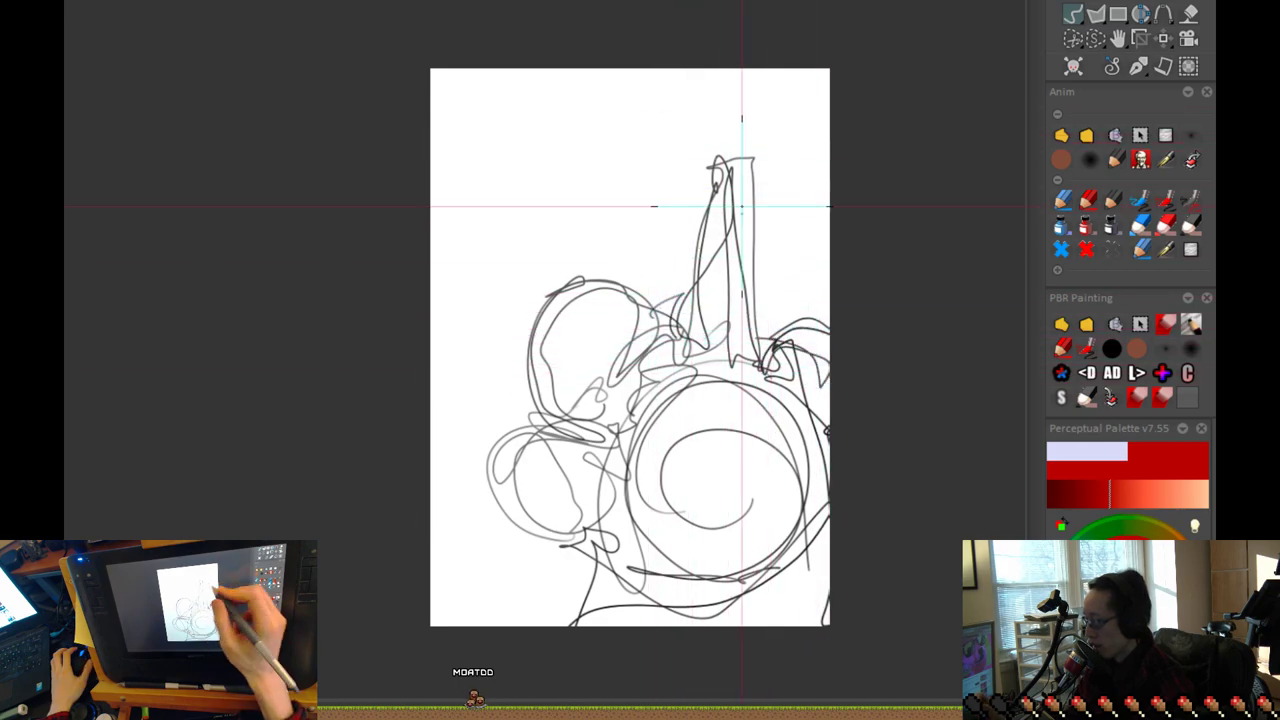
Step: Sketch a tall tapering tower above the large circle, with a rounded cap and a long vertical line beside it
drag(769, 188, 782, 295)
mouse_move(690, 430)
mouse_down()
mouse_move(680, 223)
mouse_move(681, 320)
mouse_up()
key(ctrl+z)
key(ctrl+z)
drag(684, 175, 697, 440)
drag(684, 192, 697, 438)
mouse_move(729, 290)
mouse_down()
mouse_move(694, 349)
mouse_move(710, 343)
mouse_up()
mouse_move(768, 281)
mouse_down()
mouse_move(763, 266)
mouse_move(723, 275)
mouse_up()
mouse_move(731, 558)
mouse_down()
mouse_move(757, 574)
mouse_move(827, 491)
mouse_up()
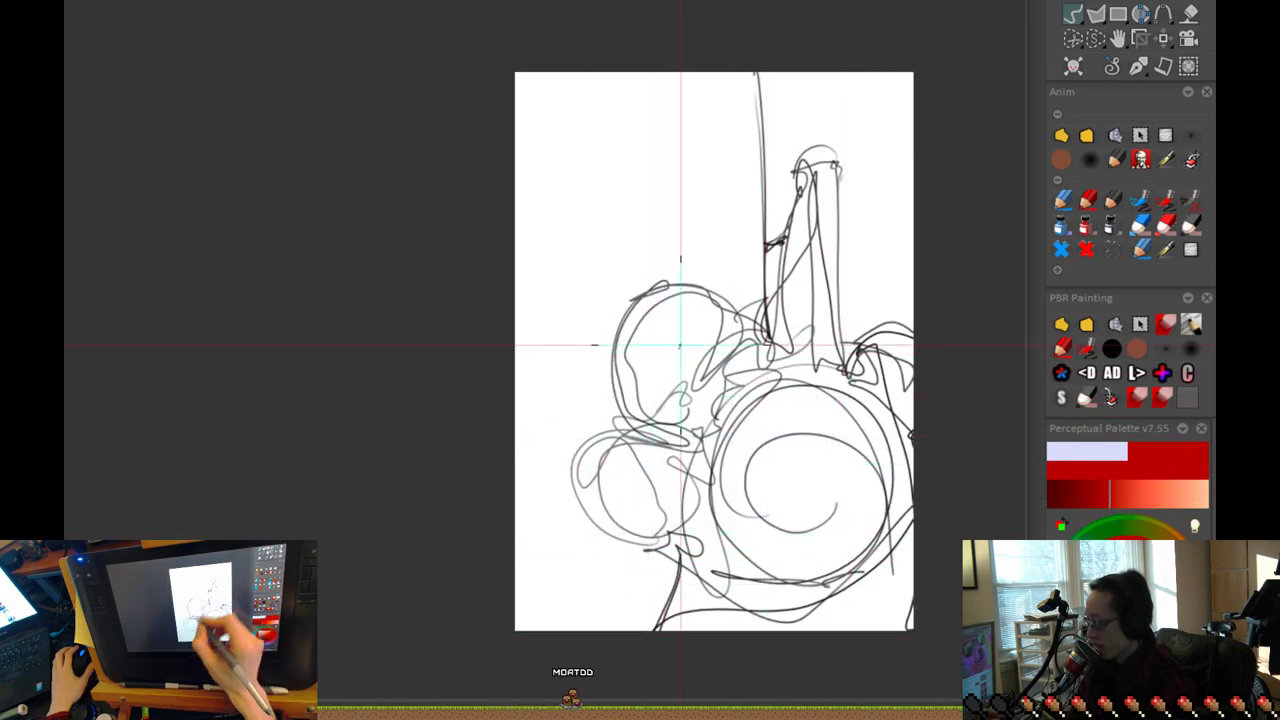
Step: Add a knotted trunk and ground lines along the left edge, then slender shapes rising near the right edge
drag(634, 289, 618, 415)
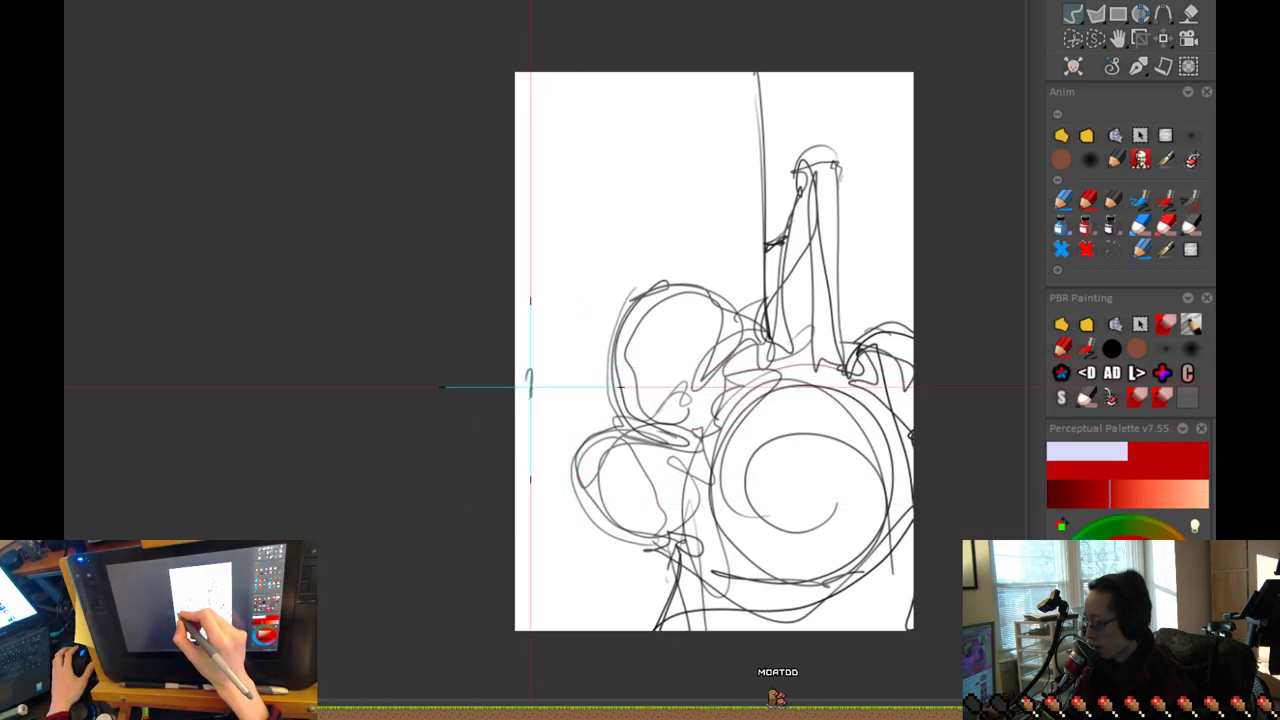
mouse_move(543, 322)
mouse_down()
mouse_move(538, 390)
mouse_move(515, 398)
mouse_move(542, 403)
mouse_move(527, 448)
mouse_move(545, 434)
mouse_move(543, 400)
mouse_move(560, 427)
mouse_move(538, 400)
mouse_move(547, 575)
mouse_up()
drag(547, 573, 528, 507)
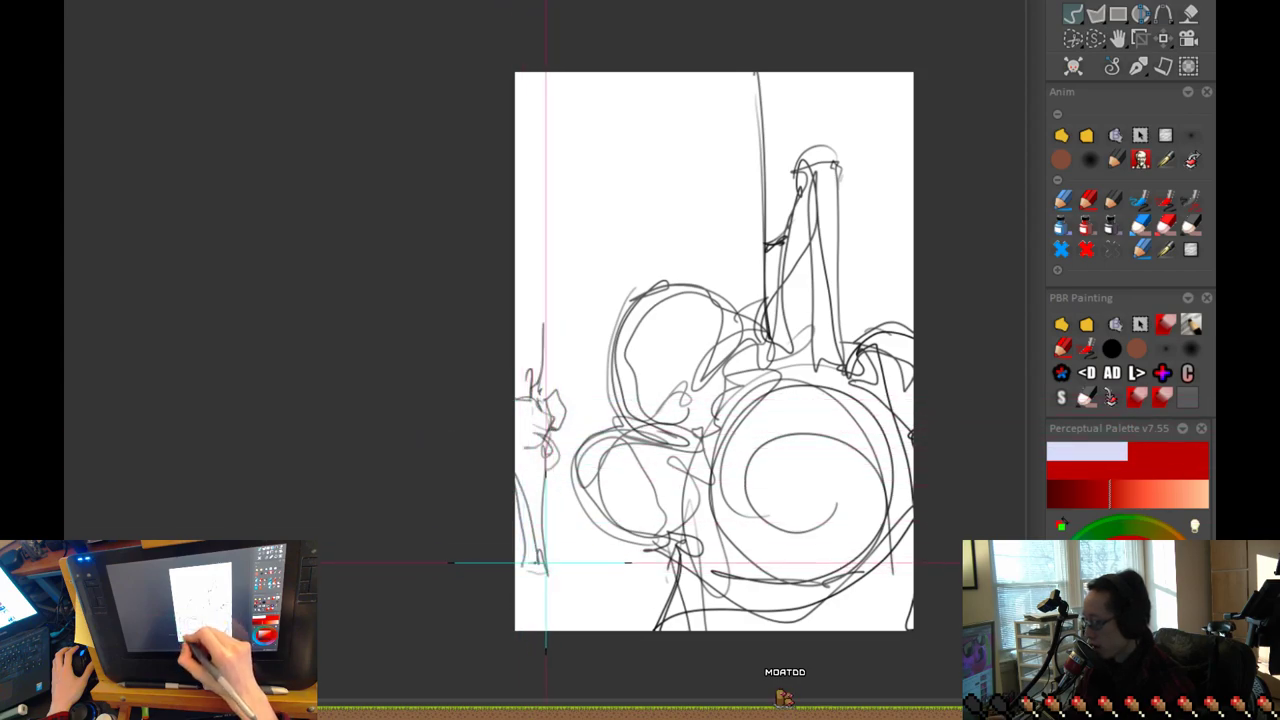
mouse_move(540, 585)
mouse_down()
mouse_move(570, 595)
mouse_move(604, 598)
mouse_move(516, 608)
mouse_up()
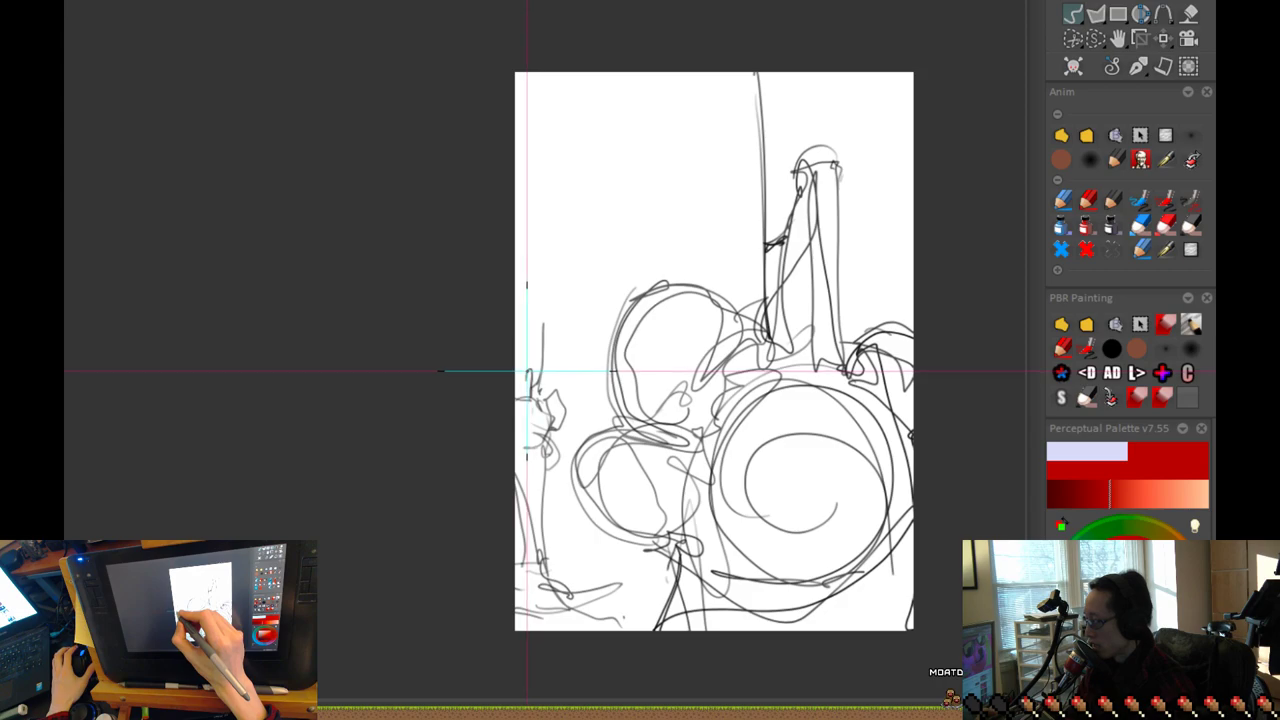
drag(644, 521, 618, 607)
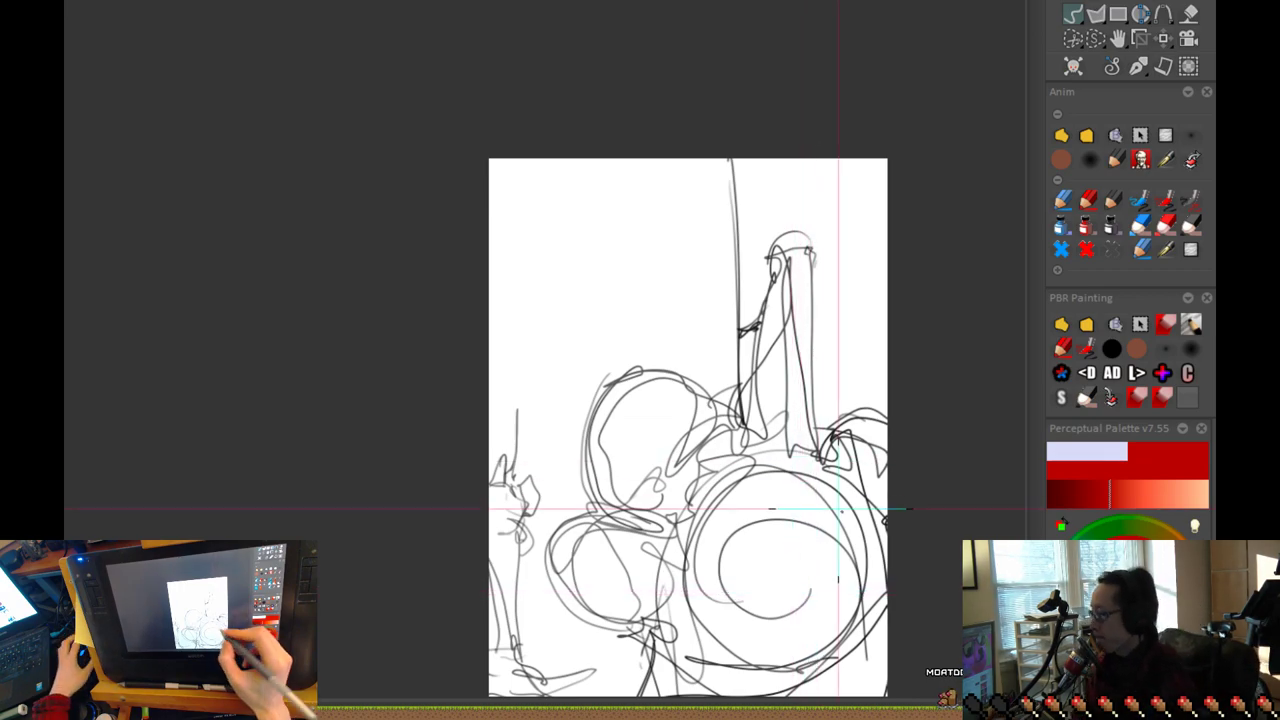
mouse_move(699, 555)
mouse_down()
mouse_move(842, 513)
mouse_move(750, 588)
mouse_up()
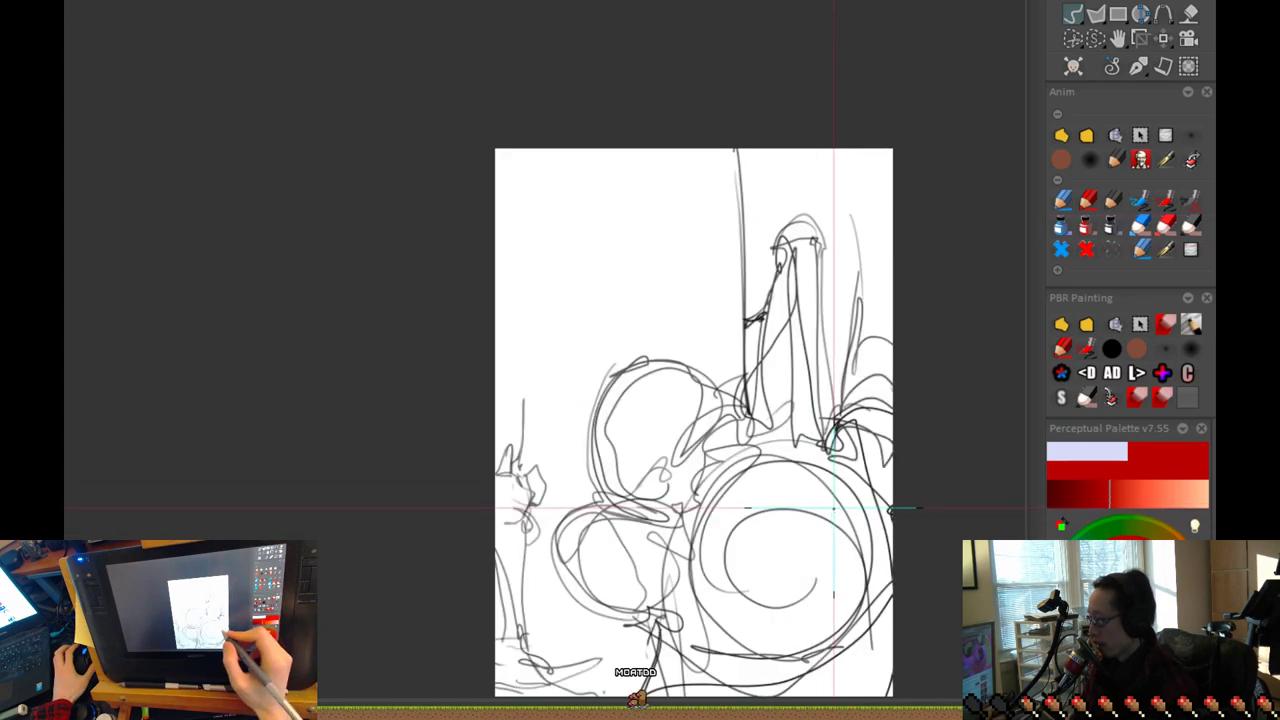
Step: Clear the canvas, bring the circle thumbnail back for a comparison, and return to the blank canvas
key(Delete)
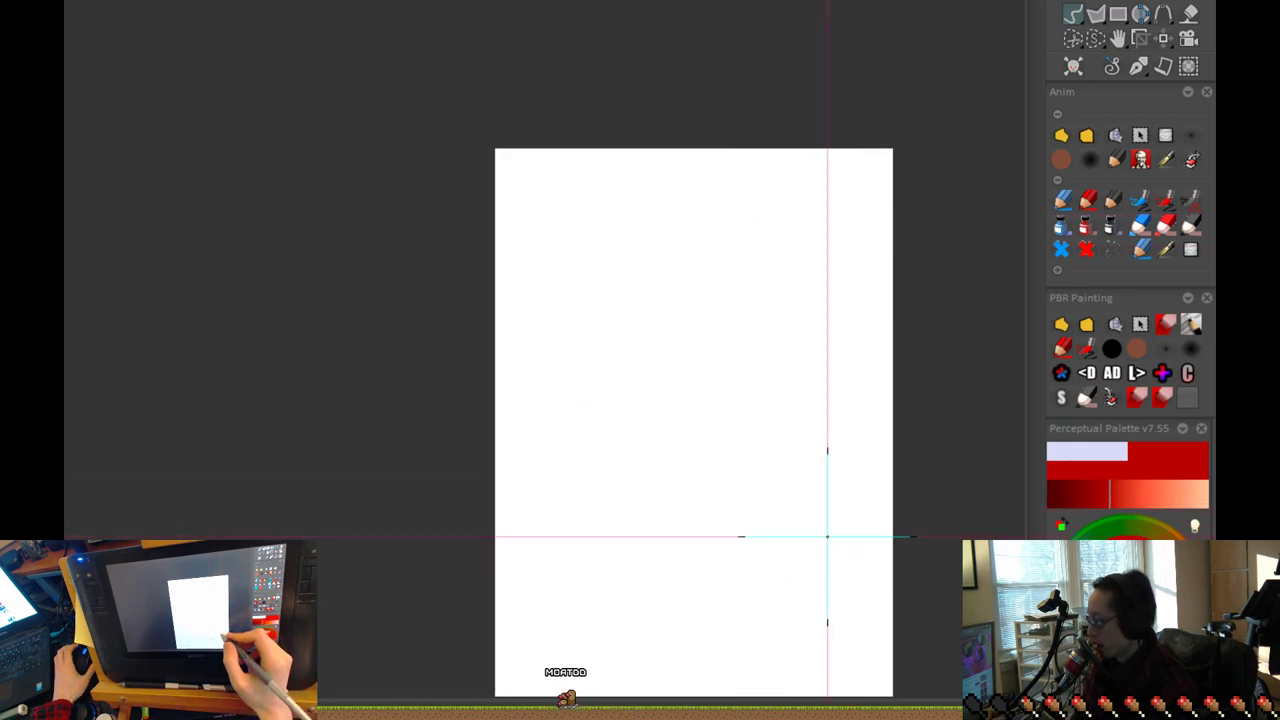
drag(737, 580, 694, 474)
key(Left)
key(Left)
key(Left)
key(Left)
key(Left)
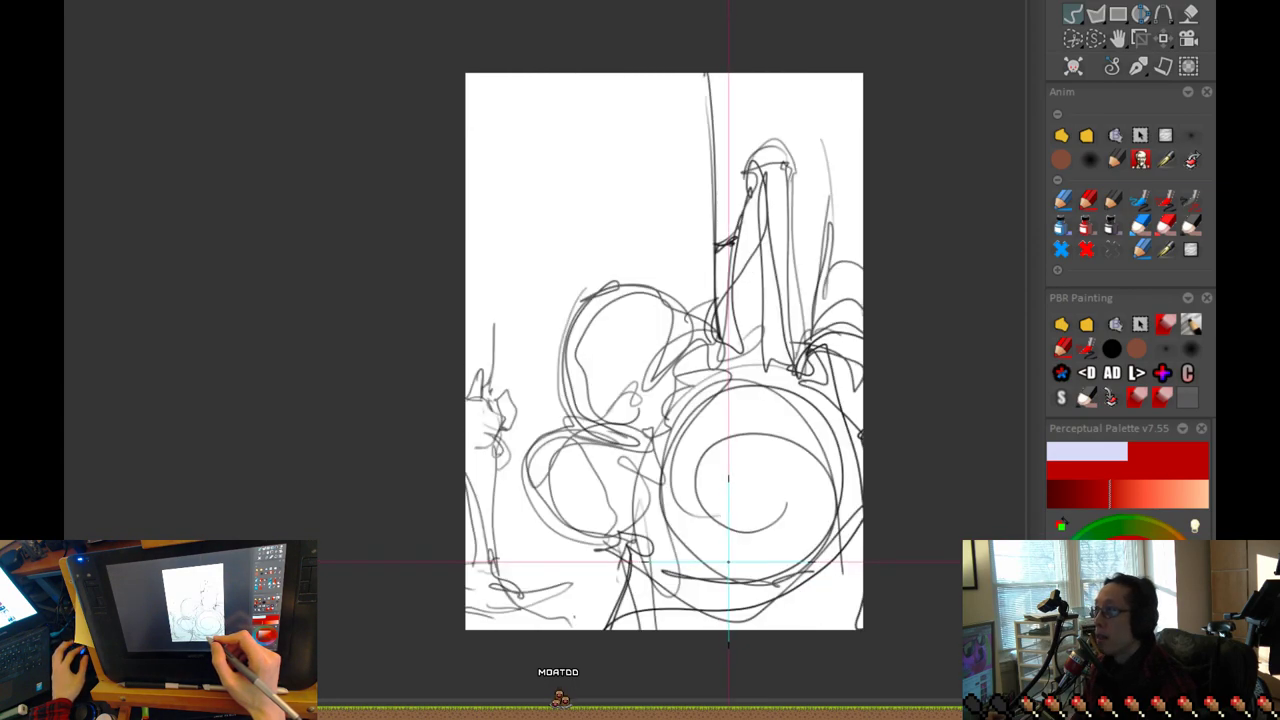
key(Right)
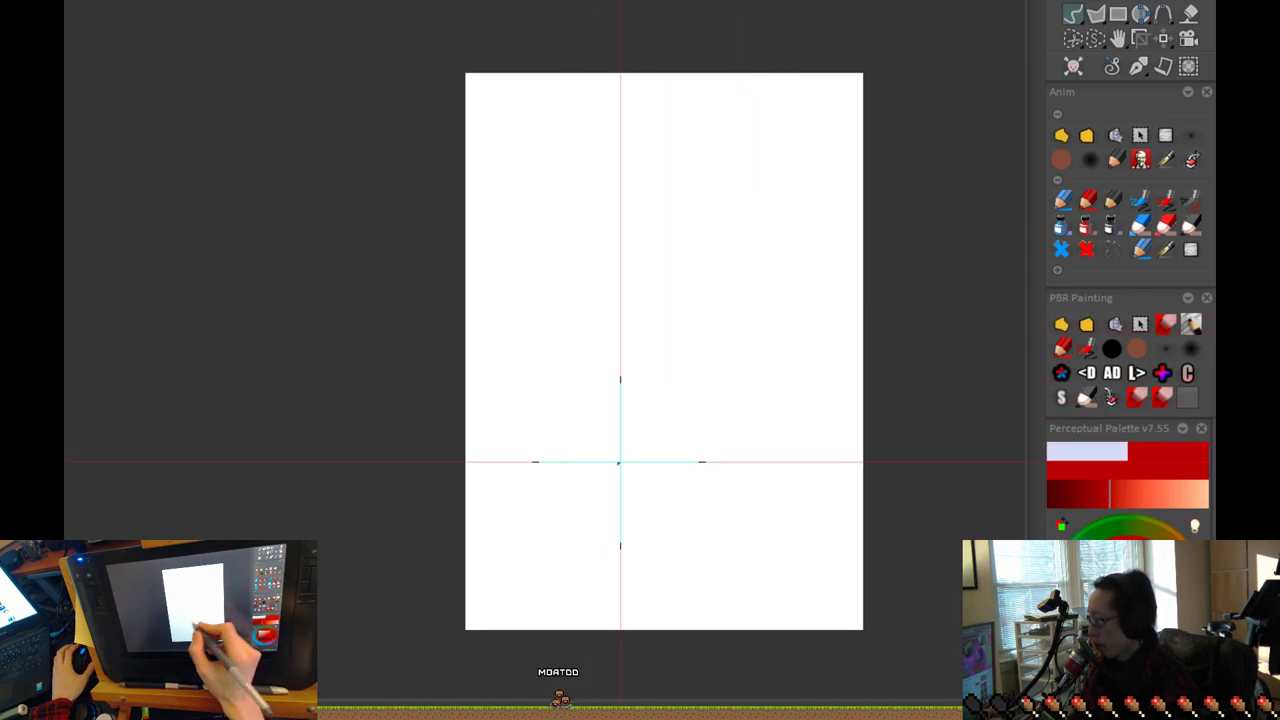
Step: Sketch a jagged overhanging branch in the upper left, tall slender forms on the right, and a round form above flat ground shapes
mouse_move(600, 463)
mouse_down()
mouse_move(718, 422)
mouse_move(716, 375)
mouse_move(743, 377)
mouse_move(783, 248)
mouse_move(770, 279)
mouse_move(758, 127)
mouse_move(754, 247)
mouse_move(718, 140)
mouse_move(734, 406)
mouse_move(659, 465)
mouse_move(587, 471)
mouse_move(743, 496)
mouse_move(686, 520)
mouse_move(575, 525)
mouse_move(511, 505)
mouse_move(515, 433)
mouse_move(572, 476)
mouse_move(574, 461)
mouse_move(547, 444)
mouse_move(574, 405)
mouse_move(556, 331)
mouse_move(515, 335)
mouse_move(550, 273)
mouse_move(546, 241)
mouse_move(582, 222)
mouse_move(619, 166)
mouse_move(555, 194)
mouse_move(483, 187)
mouse_move(557, 174)
mouse_move(642, 97)
mouse_move(676, 91)
mouse_move(466, 297)
mouse_up()
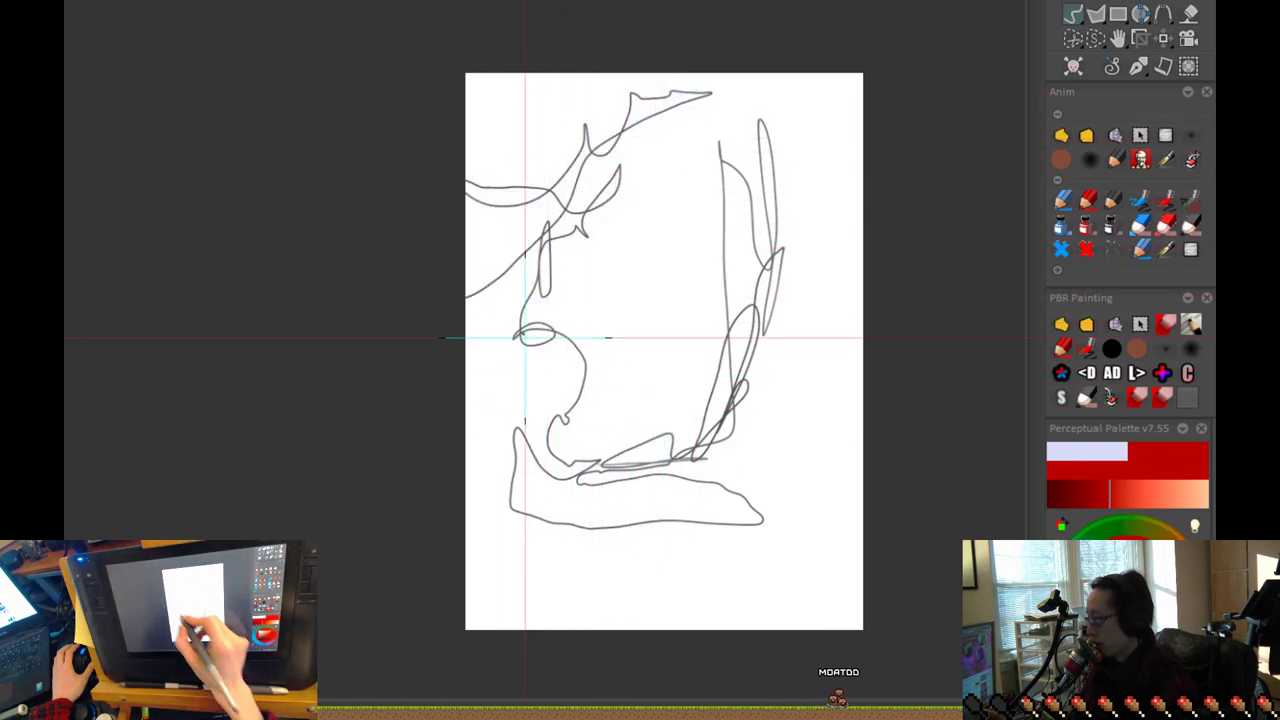
mouse_move(535, 333)
mouse_down()
mouse_move(486, 389)
mouse_move(544, 433)
mouse_up()
mouse_move(436, 512)
mouse_down()
mouse_move(534, 532)
mouse_move(746, 532)
mouse_move(474, 609)
mouse_move(629, 586)
mouse_move(647, 634)
mouse_up()
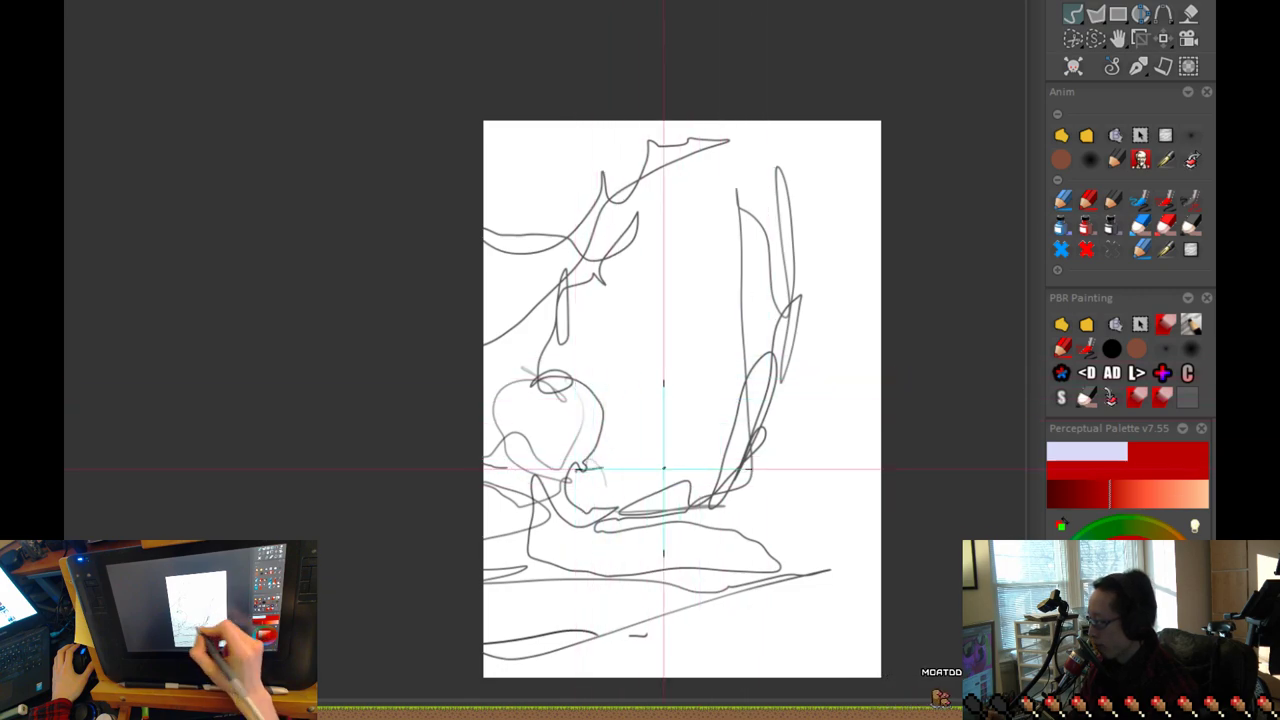
Step: Draw a ribbed, receding structure from the round form toward the slender forms, and a tall column at the right edge
drag(603, 449, 606, 497)
drag(740, 405, 621, 448)
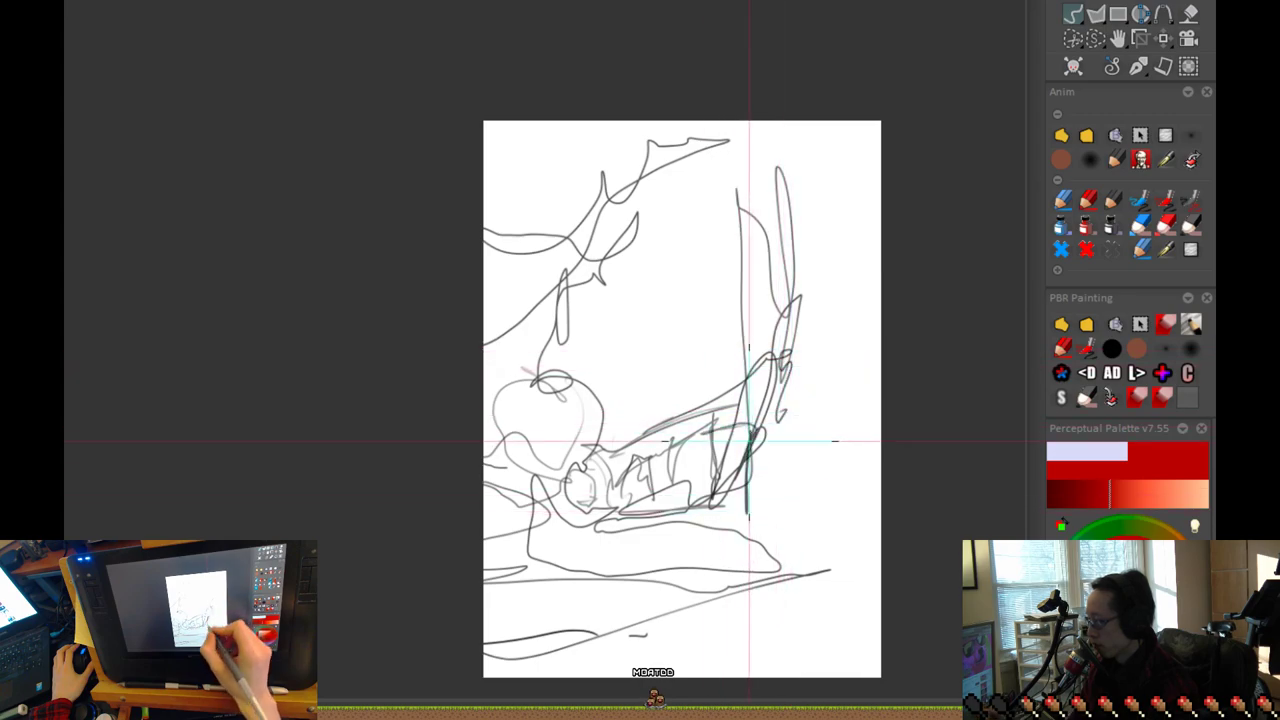
mouse_move(807, 393)
mouse_down()
mouse_move(816, 594)
mouse_move(802, 396)
mouse_move(876, 350)
mouse_move(861, 646)
mouse_move(817, 631)
mouse_move(818, 585)
mouse_up()
drag(810, 472, 819, 593)
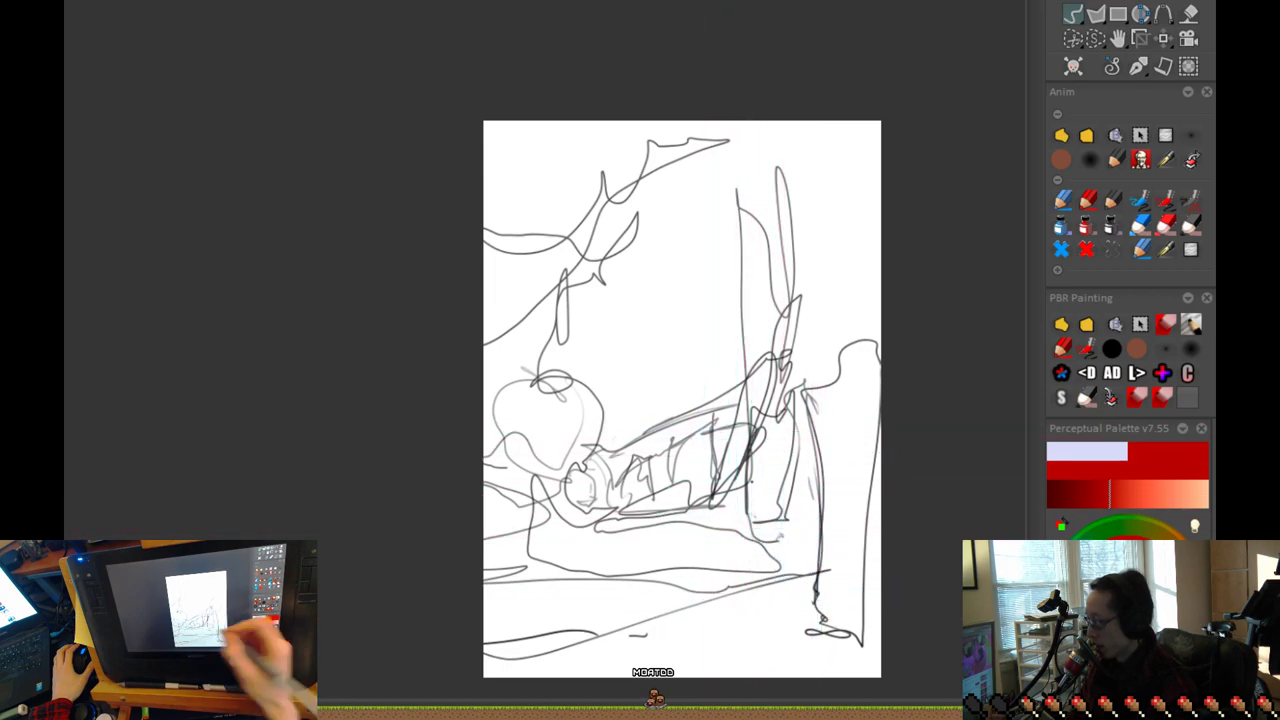
mouse_move(836, 346)
mouse_down()
mouse_move(811, 569)
mouse_move(866, 451)
mouse_up()
key(ctrl+z)
drag(775, 402, 771, 406)
key(ctrl+z)
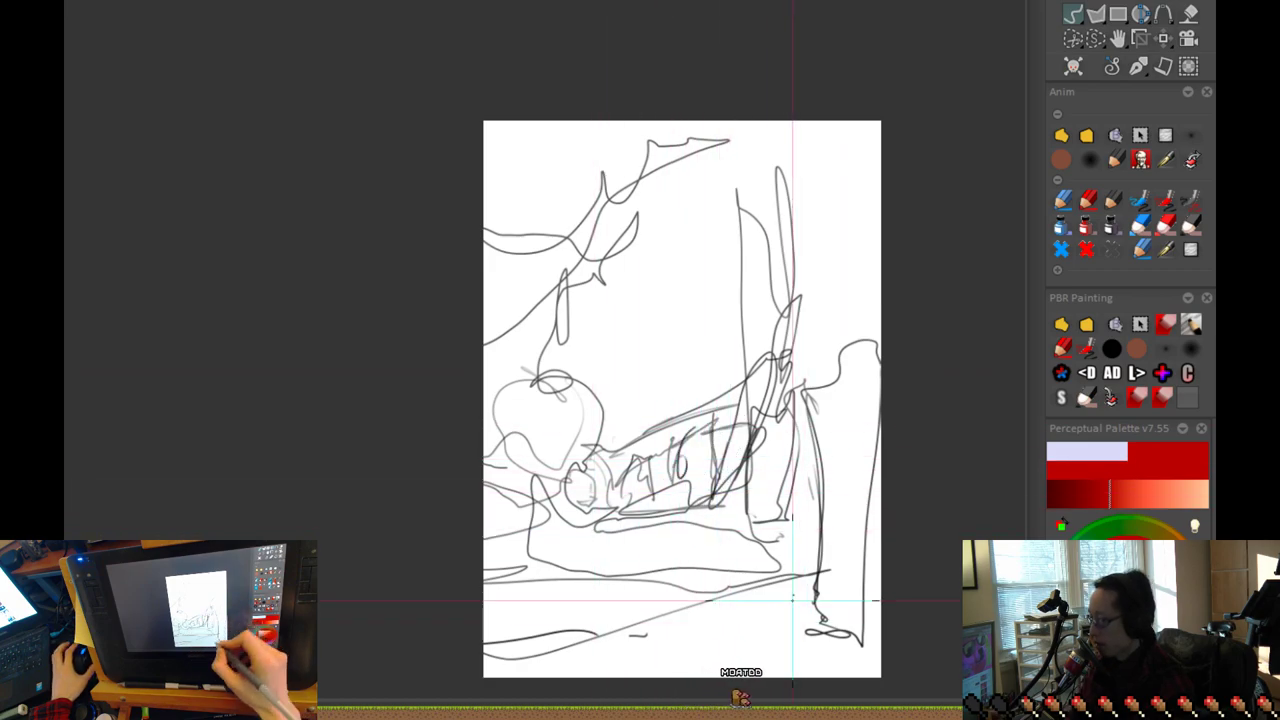
Step: Run a diagonal limb up to the right edge and sketch jagged roots and mounds at the base of the right column
drag(745, 378, 880, 283)
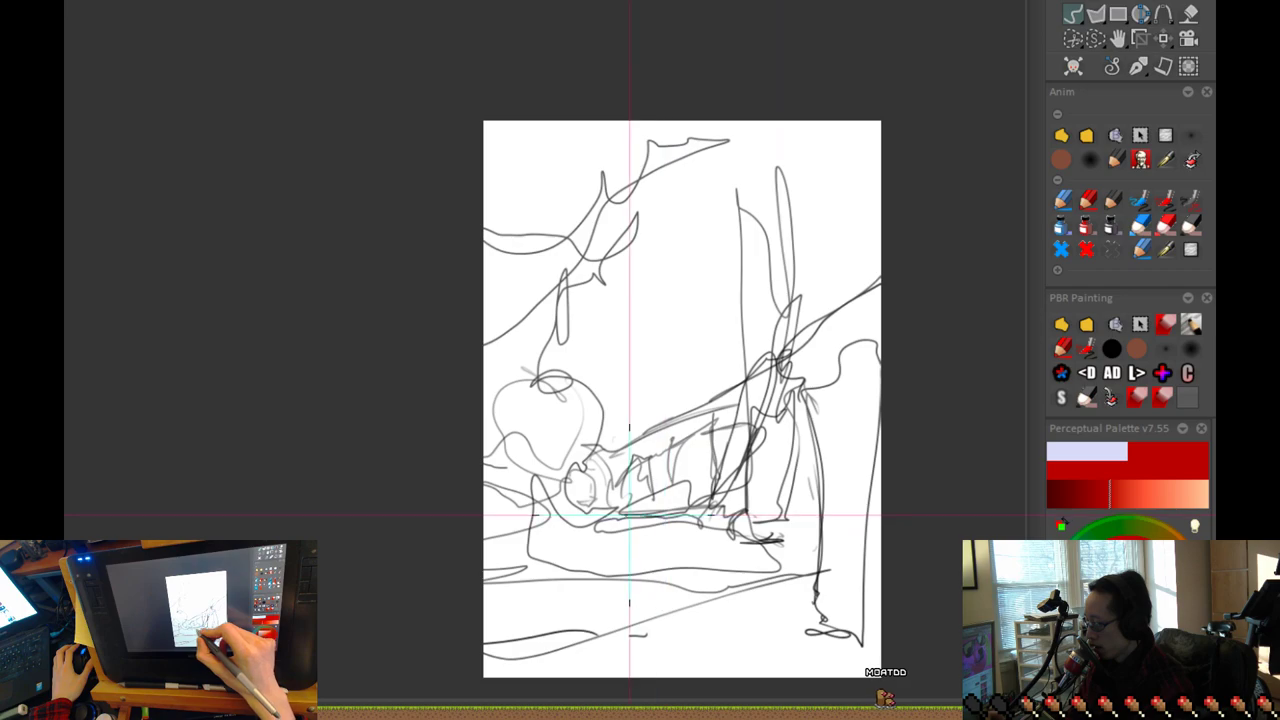
drag(810, 590, 741, 647)
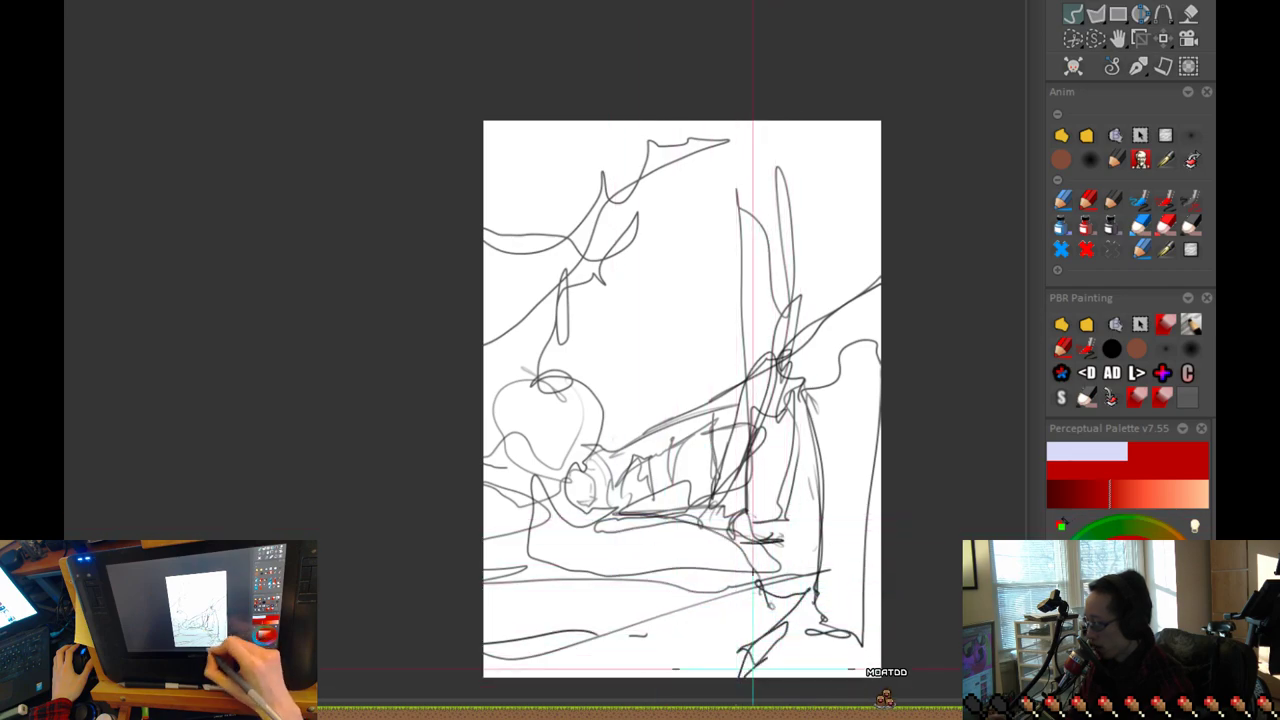
drag(685, 586, 710, 590)
drag(590, 381, 614, 462)
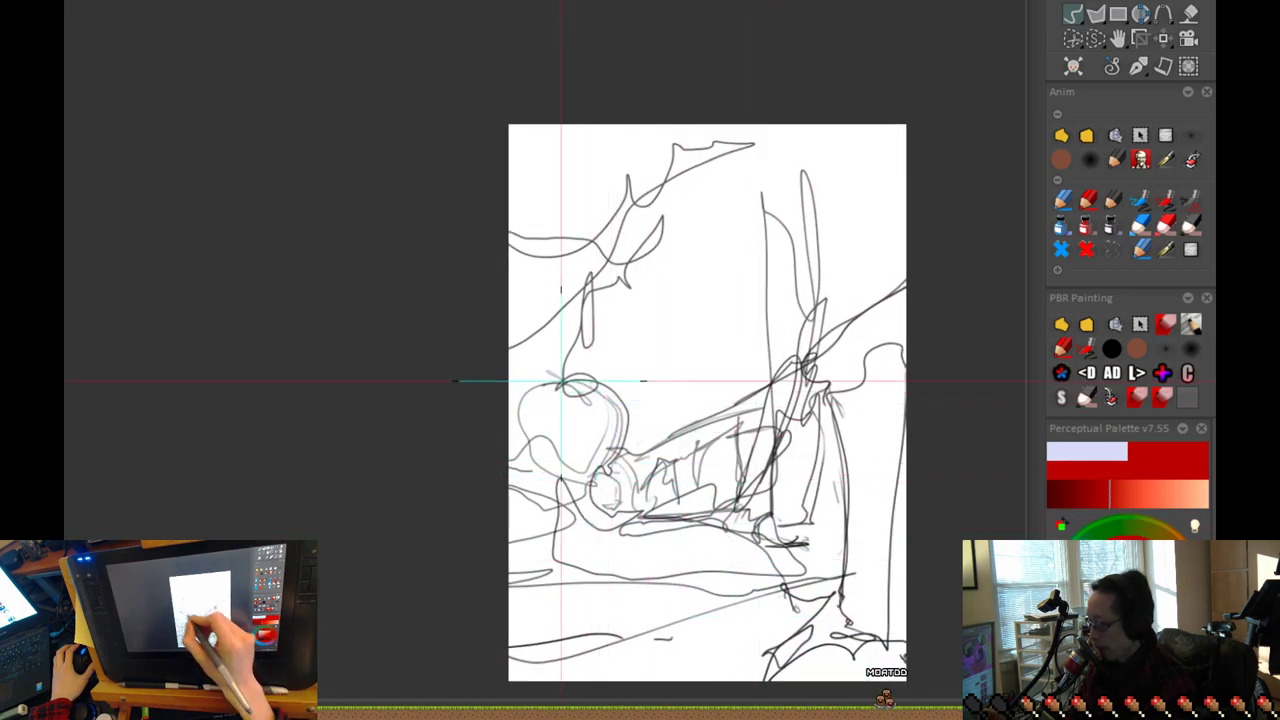
drag(729, 501, 757, 395)
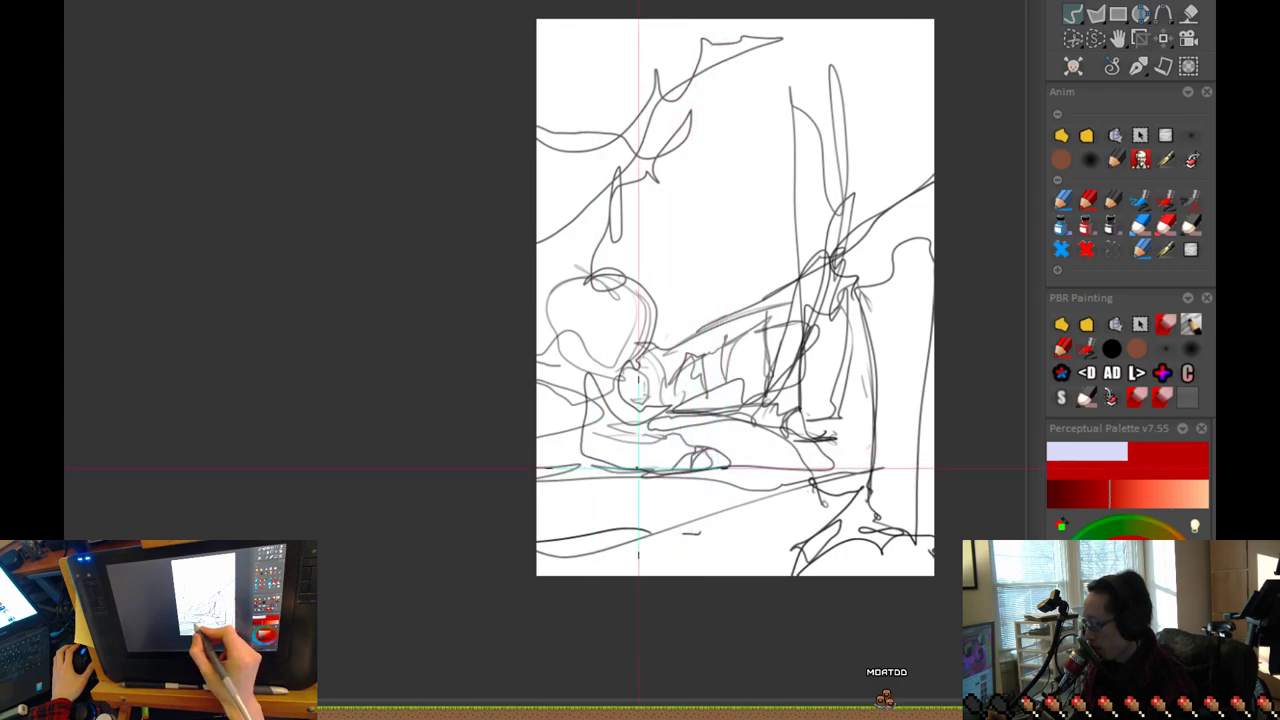
Step: Add a knotted stem and loops in the lower left foreground, and tall trunks with hanging foliage behind the ribbed structure
mouse_move(568, 458)
mouse_down()
mouse_move(615, 456)
mouse_move(529, 431)
mouse_move(587, 489)
mouse_move(589, 515)
mouse_move(599, 485)
mouse_move(606, 534)
mouse_move(517, 514)
mouse_move(564, 528)
mouse_move(612, 574)
mouse_up()
drag(683, 457, 676, 556)
drag(603, 326, 608, 358)
mouse_move(650, 278)
mouse_down()
mouse_move(666, 243)
mouse_move(700, 286)
mouse_move(722, 181)
mouse_move(695, 342)
mouse_up()
mouse_move(686, 281)
mouse_down()
mouse_move(681, 242)
mouse_move(594, 324)
mouse_move(691, 219)
mouse_move(801, 151)
mouse_move(735, 218)
mouse_move(725, 375)
mouse_move(705, 342)
mouse_move(707, 365)
mouse_move(739, 233)
mouse_move(779, 164)
mouse_move(810, 168)
mouse_up()
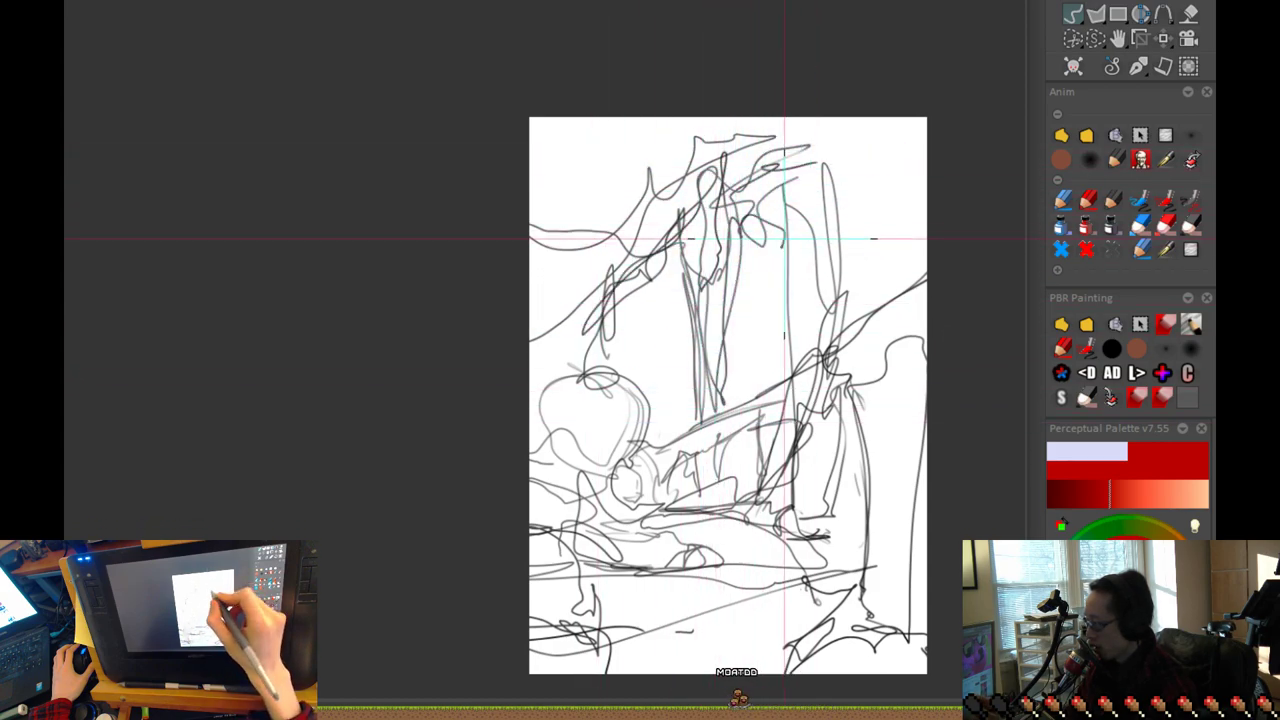
Step: Draw curved branches in the upper right corner and sweeping contour lines across the foreground ground
drag(858, 128, 850, 194)
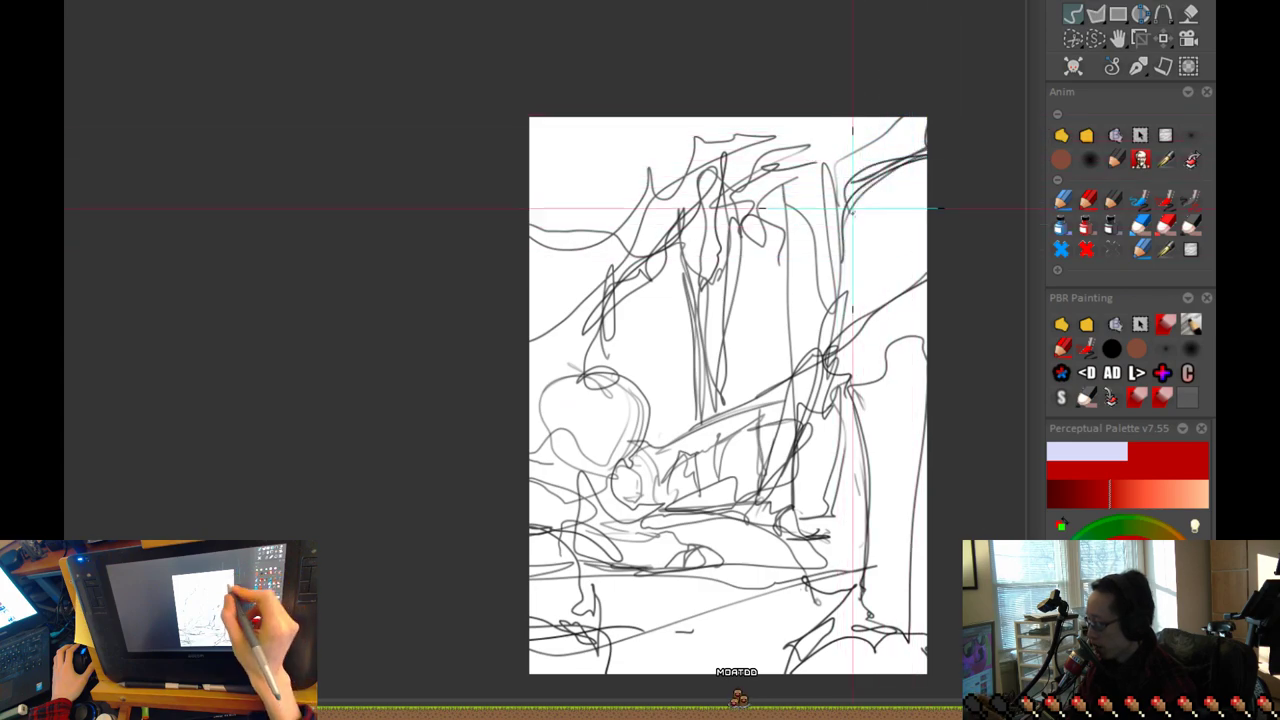
drag(849, 562, 853, 428)
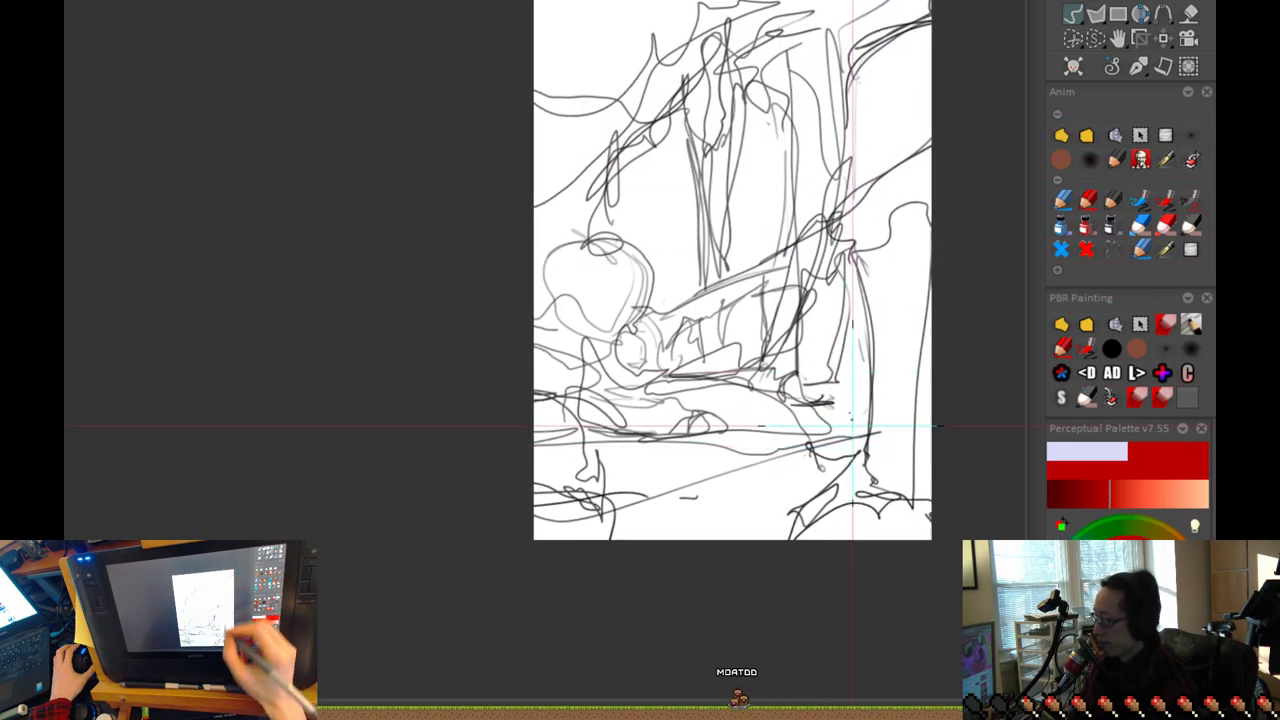
mouse_move(672, 489)
mouse_down()
mouse_move(831, 455)
mouse_move(658, 522)
mouse_up()
drag(707, 369, 708, 514)
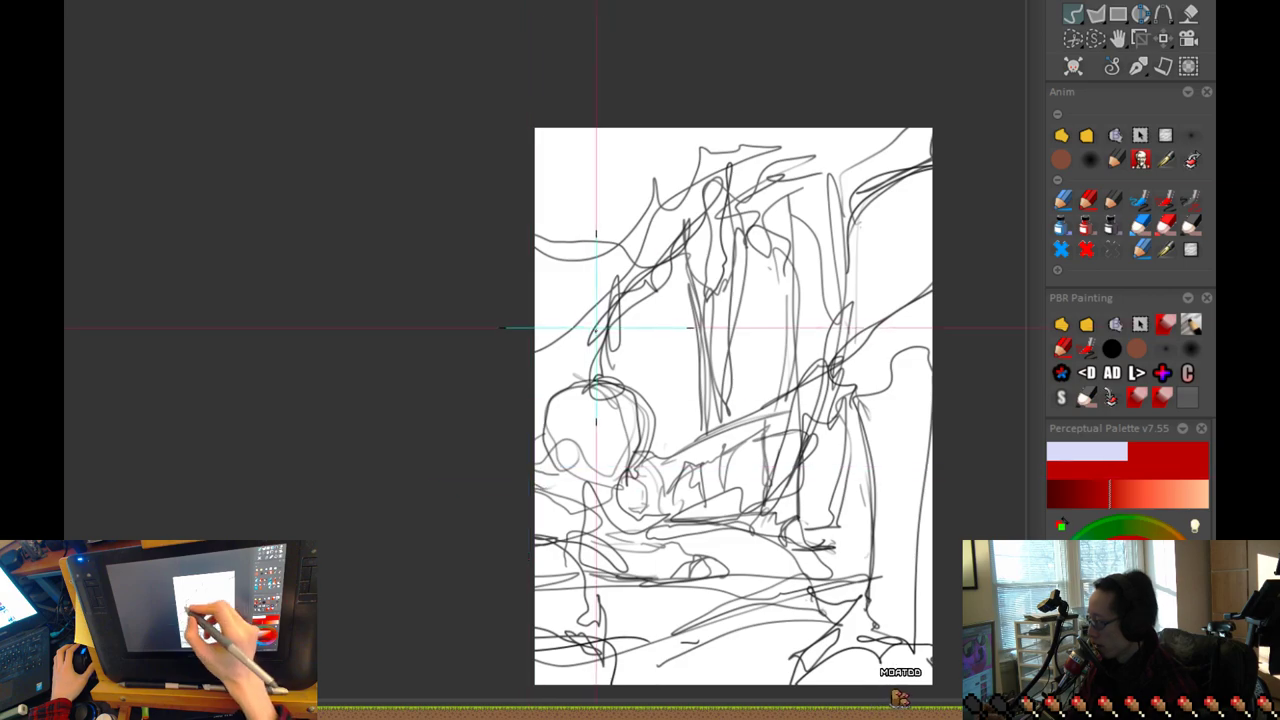
Step: Fill the upper left with sweeping canopy curves, and reinforce the round form's spiral and the structure's vertical ribs
key(ctrl+minus)
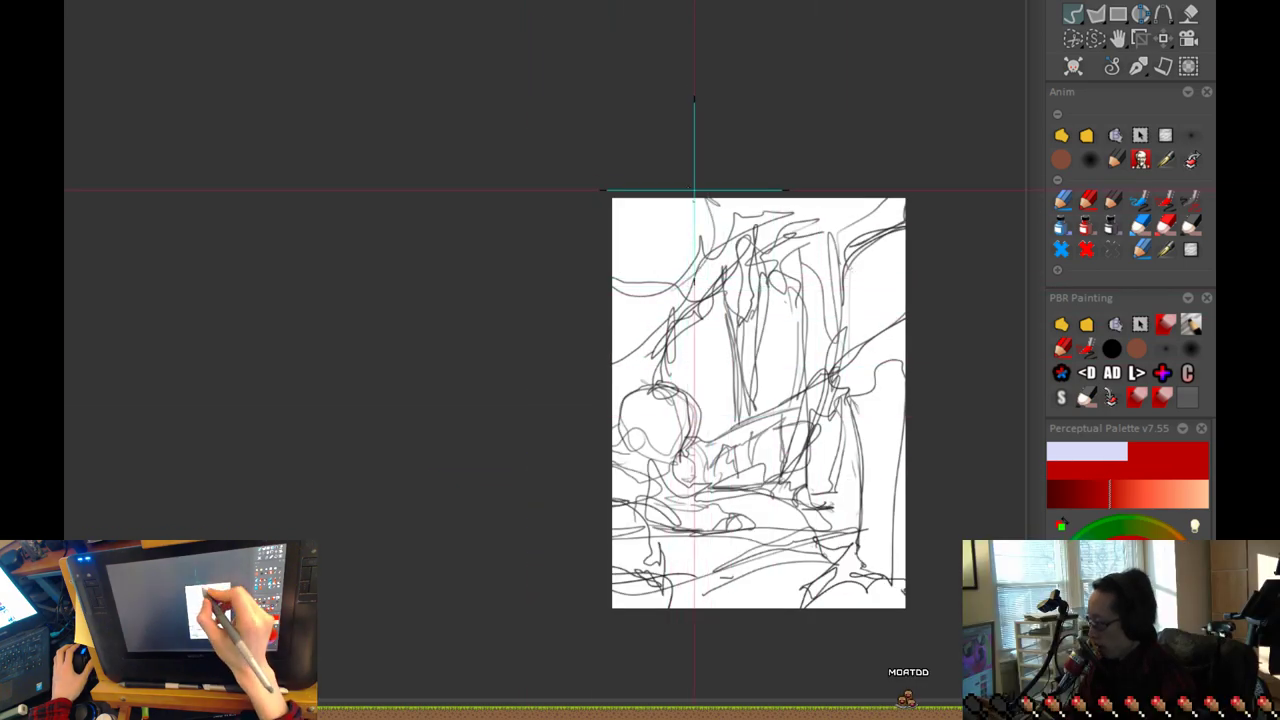
key(ctrl+plus)
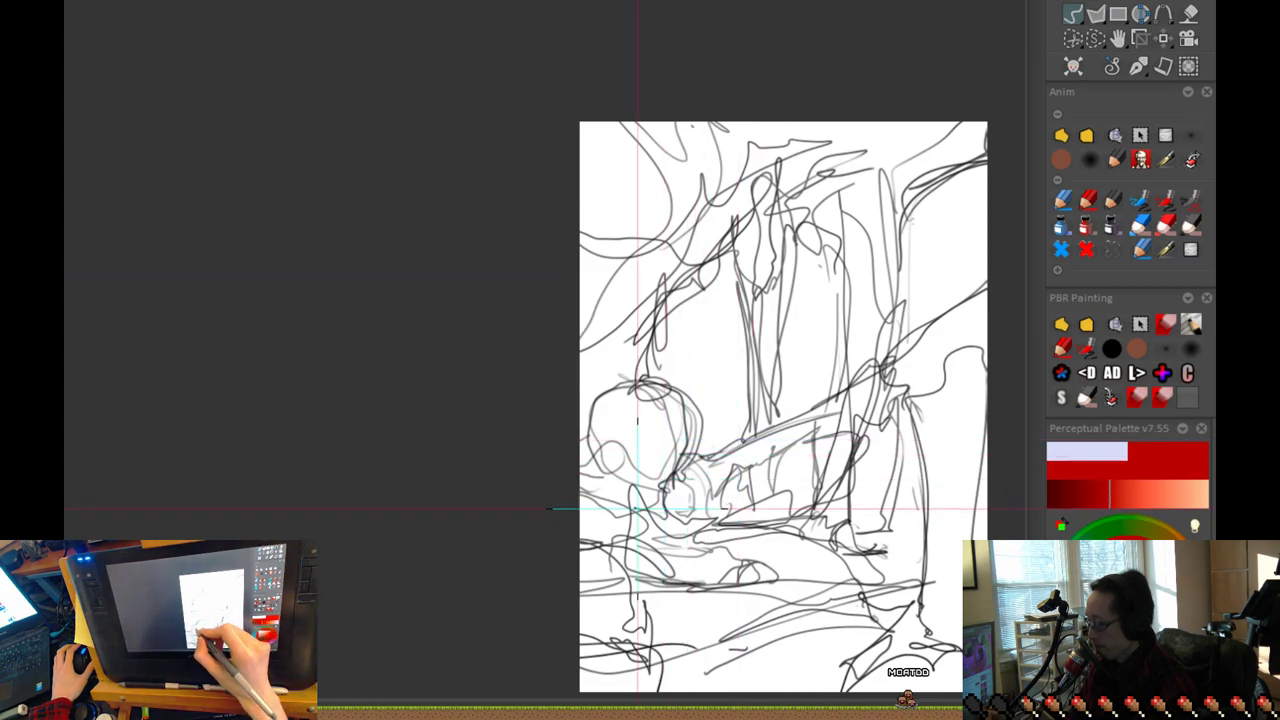
key(ctrl+minus)
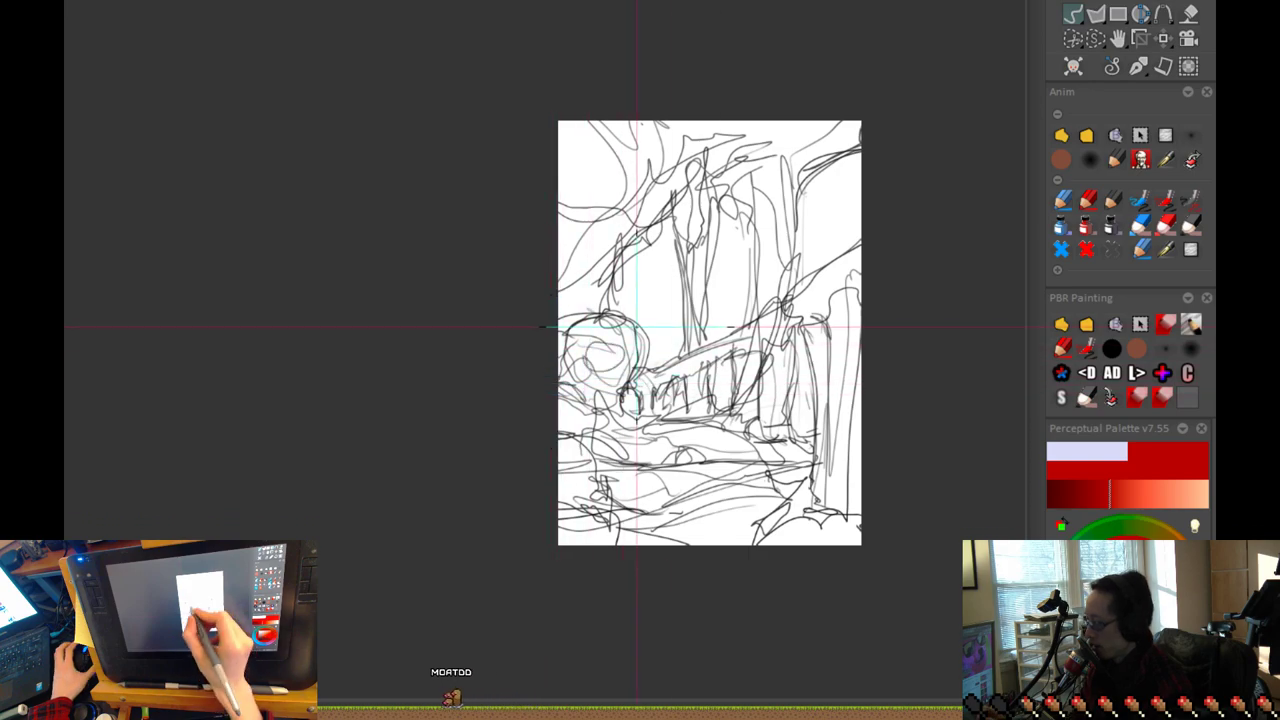
scroll(681, 301, up, 3)
drag(791, 277, 840, 360)
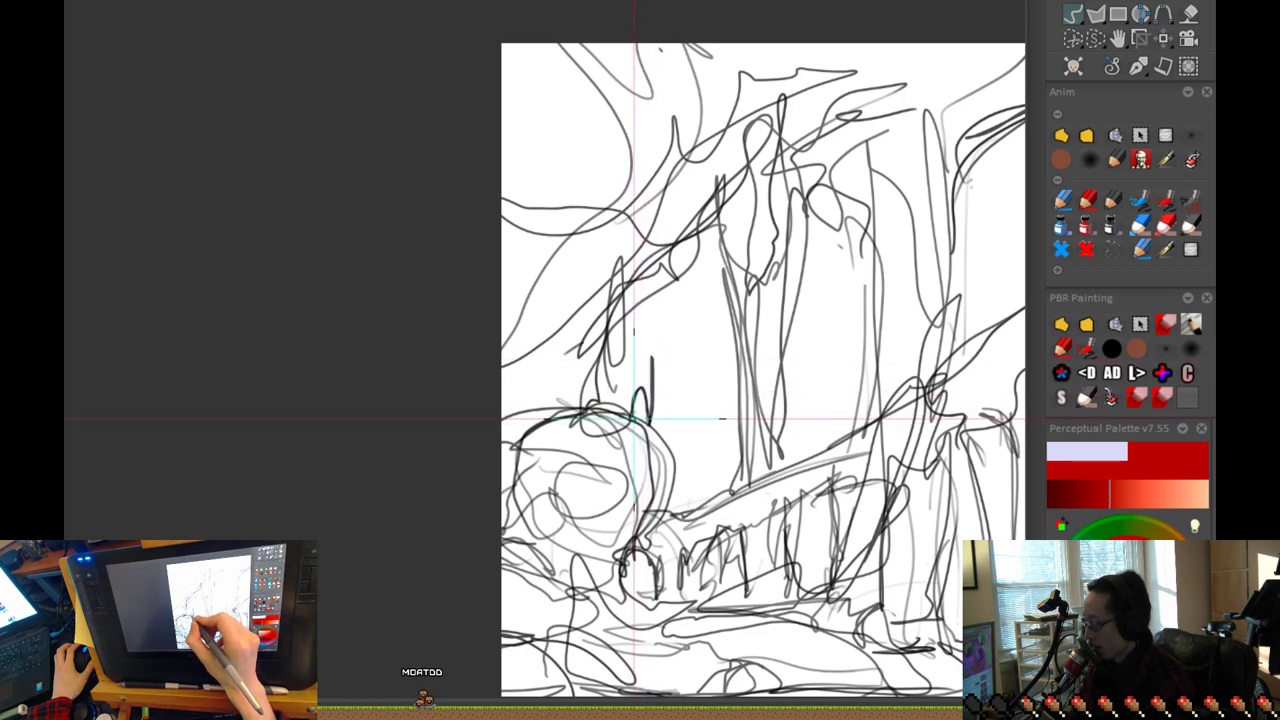
Step: Add a pointed ledge to the round form beneath its small spire, and hatch the foliage and bank in the lower left
scroll(707, 620, down, 3)
drag(707, 619, 663, 518)
drag(644, 341, 648, 332)
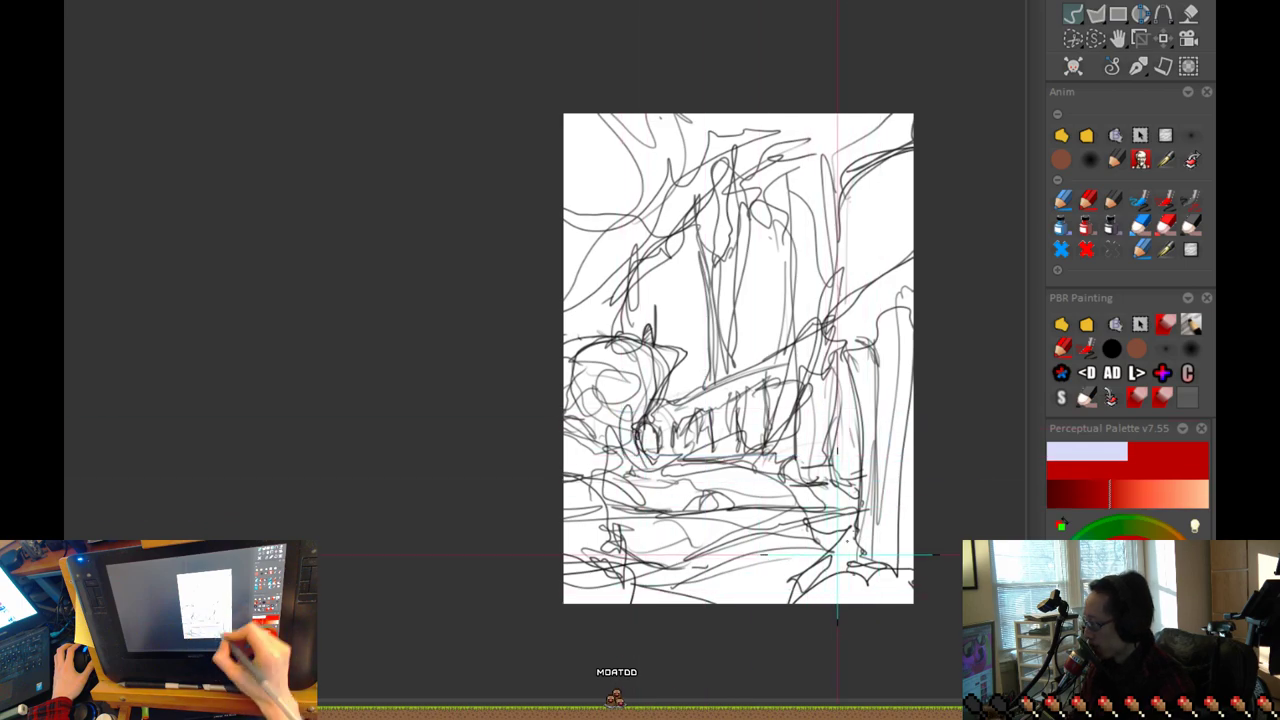
mouse_move(848, 494)
mouse_down()
mouse_move(854, 469)
mouse_move(852, 492)
mouse_move(780, 462)
mouse_up()
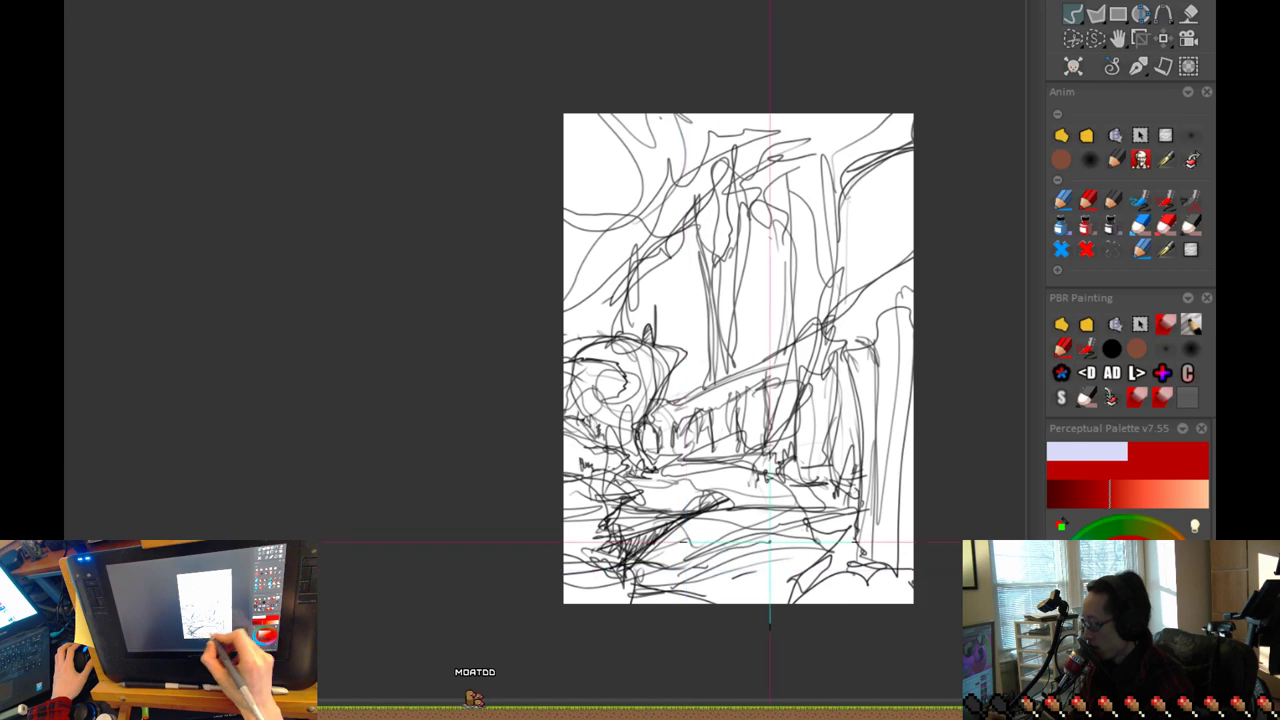
Step: Darken the foreground with heavy diagonal strokes running from the lower left to the right column, and thicken the left edge foliage
drag(757, 486, 630, 539)
drag(742, 492, 621, 540)
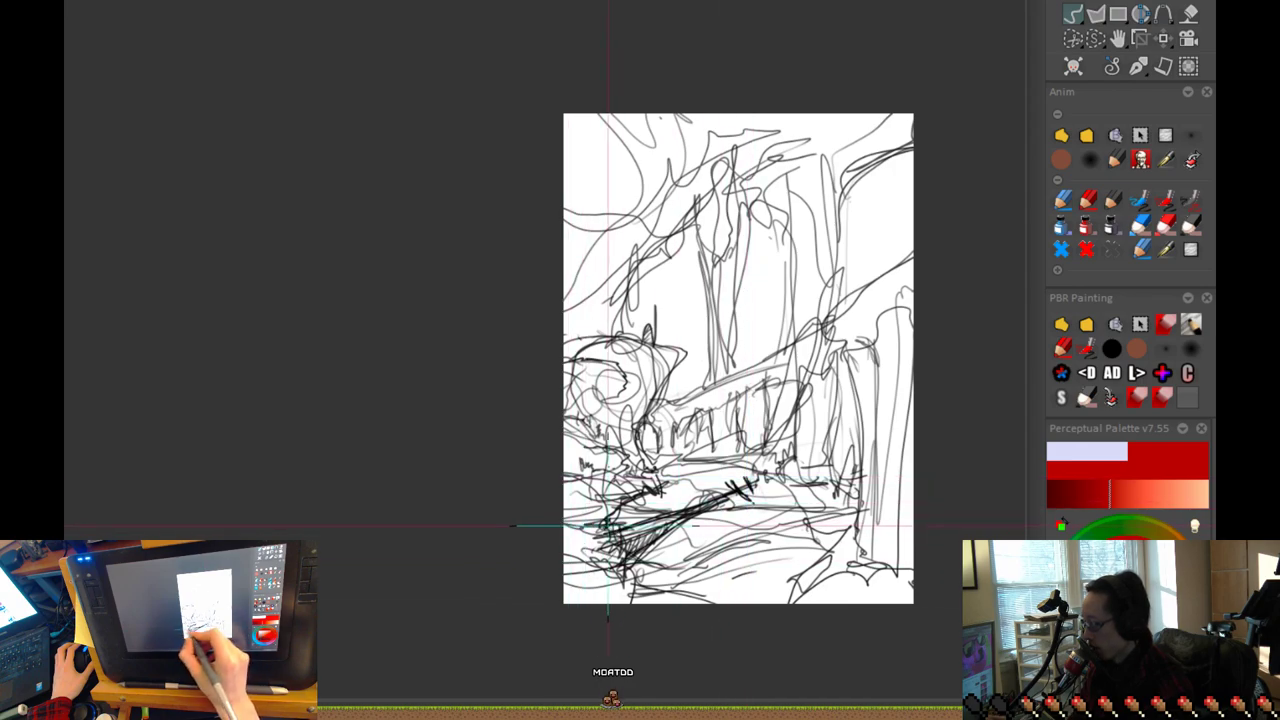
drag(581, 485, 564, 478)
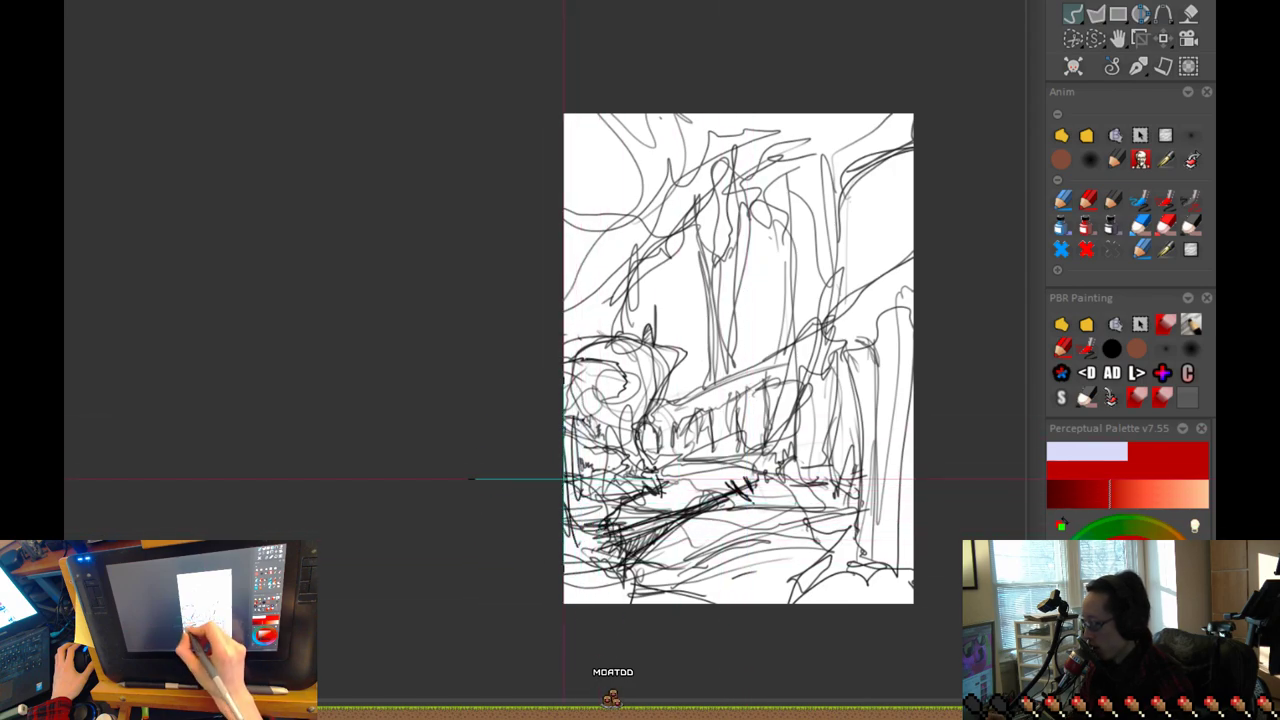
drag(773, 523, 854, 506)
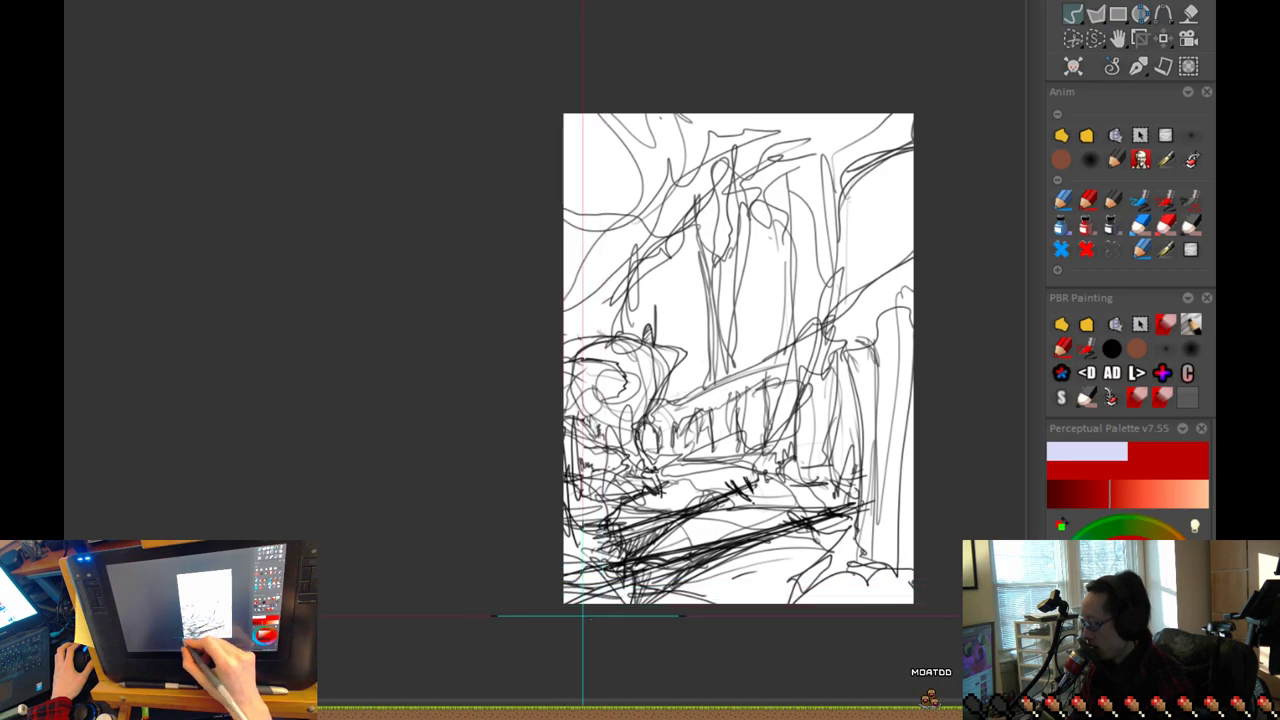
scroll(528, 423, up, 1)
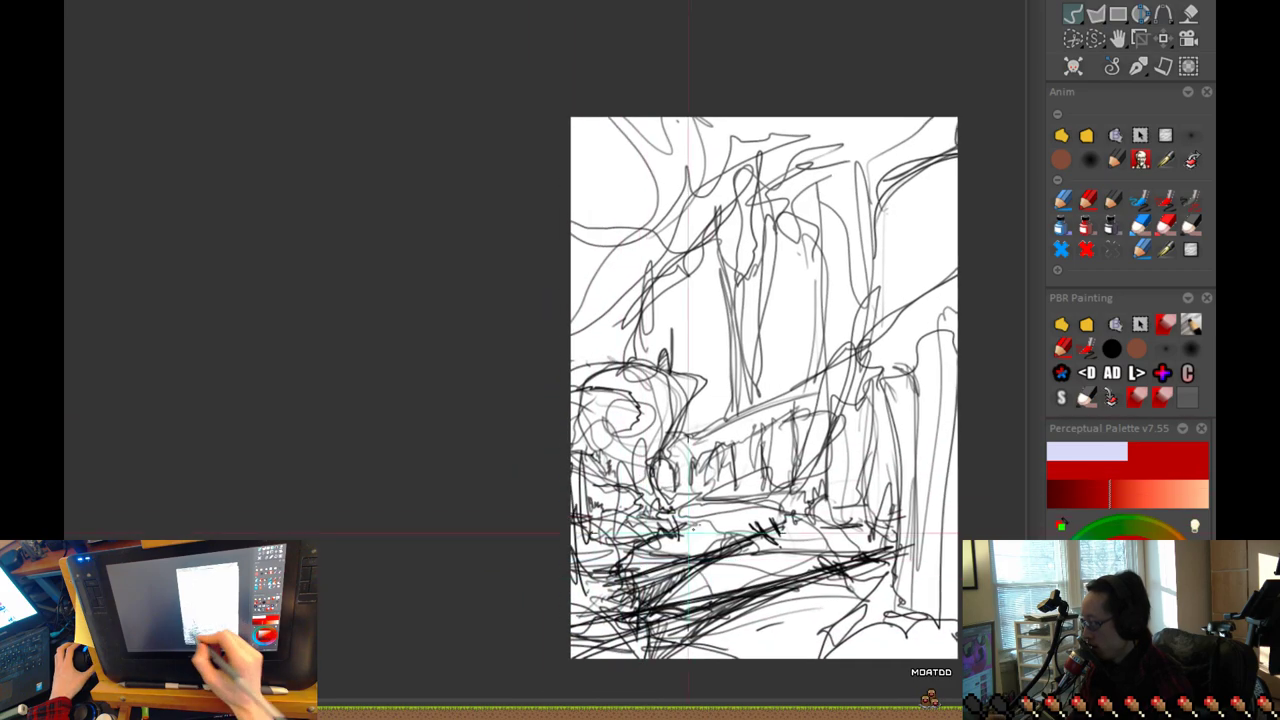
mouse_move(871, 625)
mouse_down()
mouse_move(820, 537)
mouse_move(829, 531)
mouse_move(831, 626)
mouse_move(871, 556)
mouse_up()
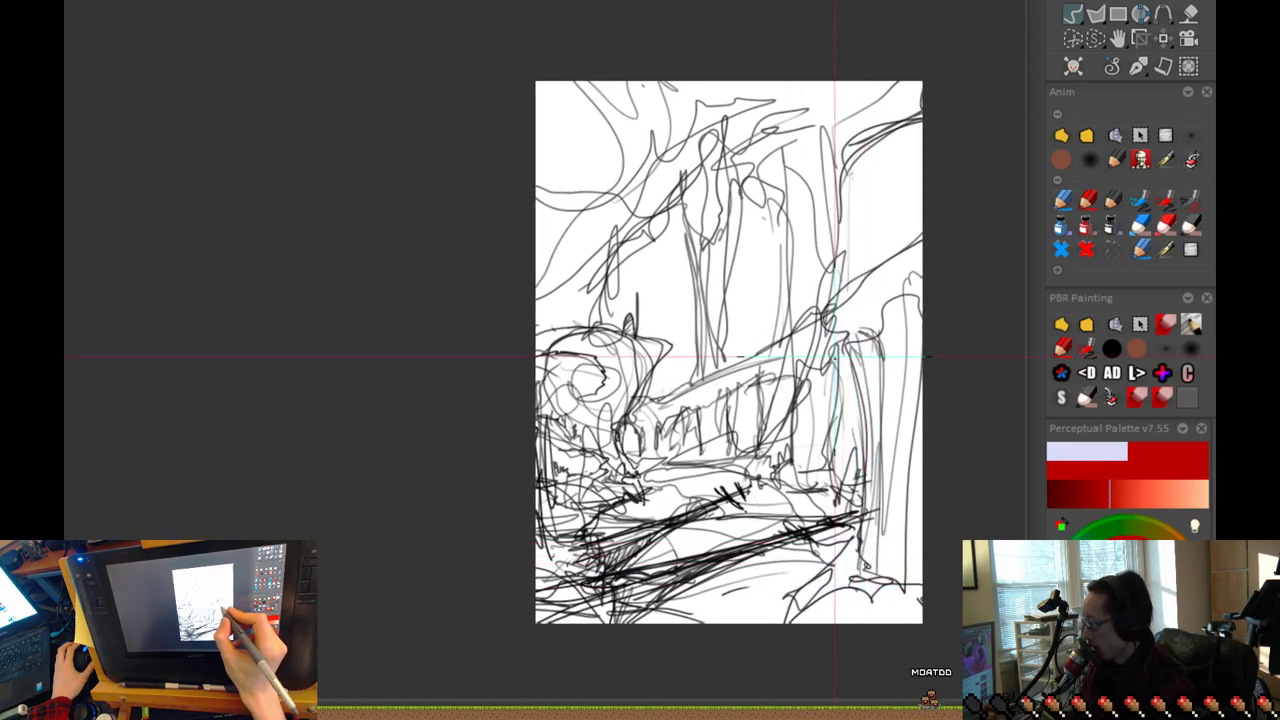
Step: Run long vertical strokes down the central trunks and the right column, and add short strokes to the foreground ground
key(ctrl+s)
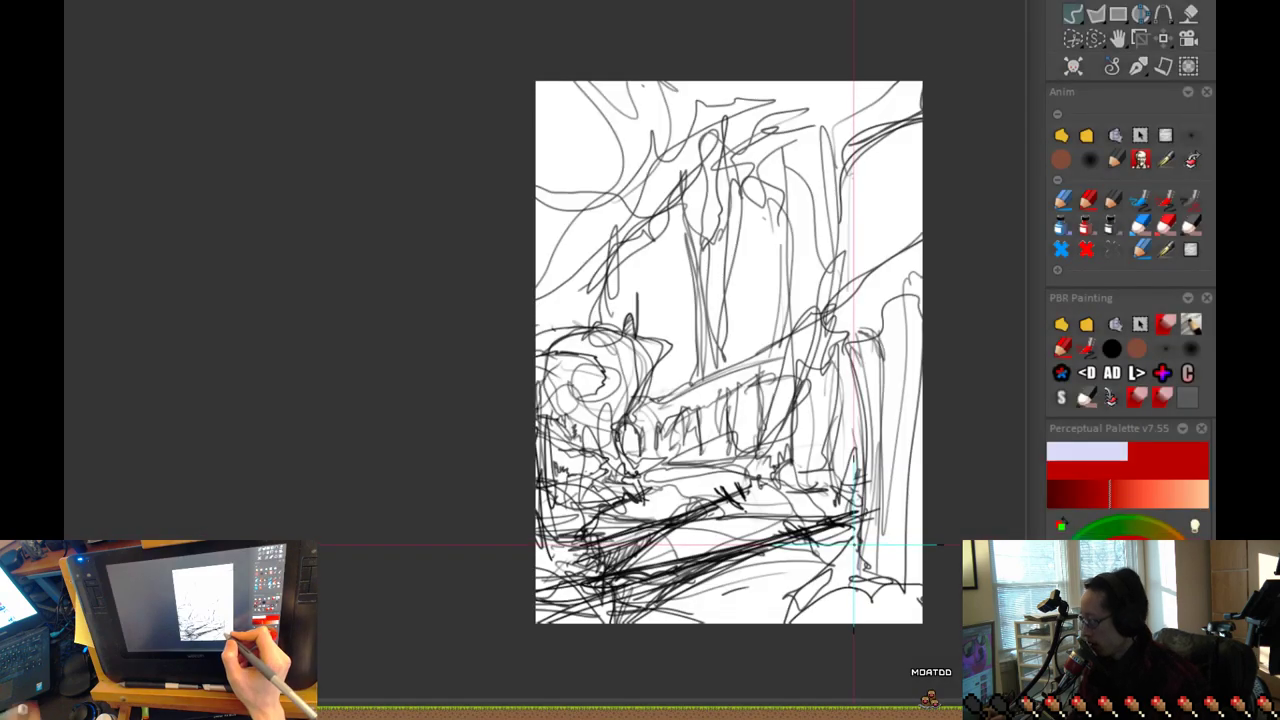
mouse_move(727, 514)
mouse_down()
mouse_move(705, 526)
mouse_move(703, 547)
mouse_up()
drag(782, 182, 789, 357)
mouse_move(735, 215)
mouse_down()
mouse_move(744, 355)
mouse_move(721, 226)
mouse_move(721, 398)
mouse_up()
drag(896, 292, 880, 482)
drag(826, 606, 843, 514)
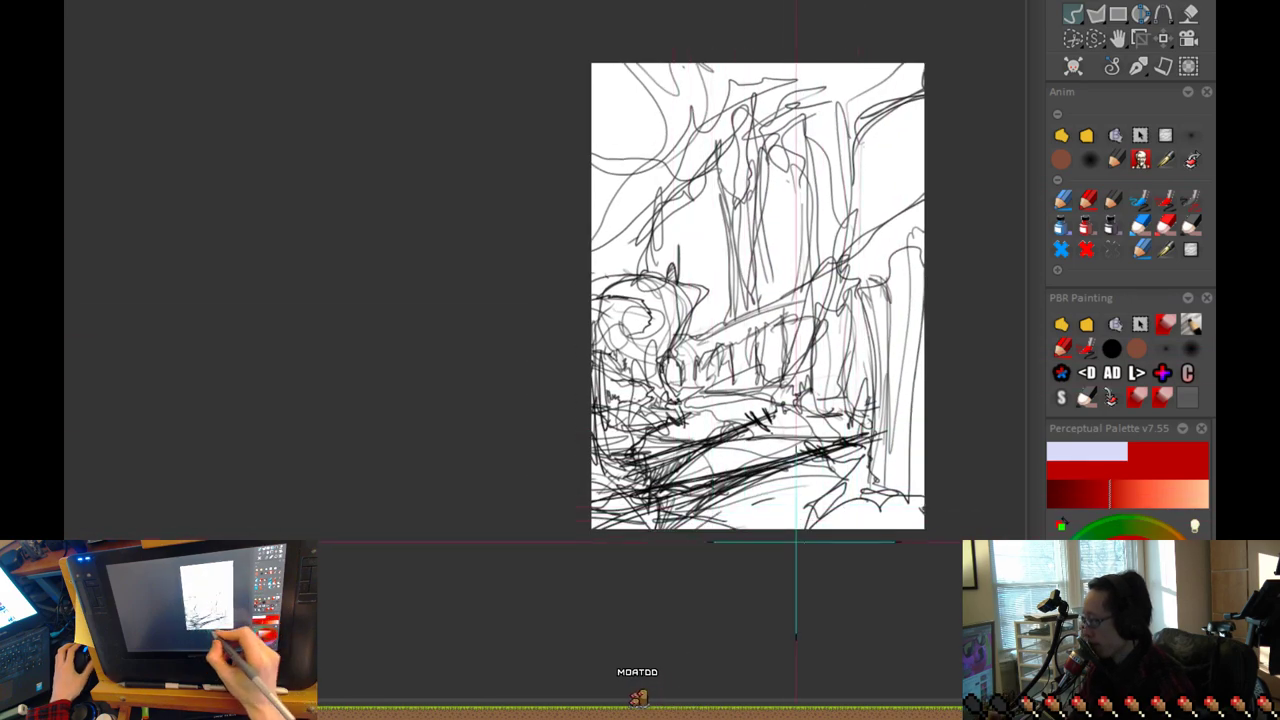
Step: Reinforce the ribbed structure's right end and the tall trunks behind it with downward contour strokes
mouse_move(864, 286)
mouse_down()
mouse_move(852, 372)
mouse_move(838, 384)
mouse_up()
drag(842, 328, 836, 428)
drag(812, 290, 818, 436)
mouse_move(794, 160)
mouse_down()
mouse_move(788, 368)
mouse_move(774, 376)
mouse_up()
drag(762, 200, 756, 384)
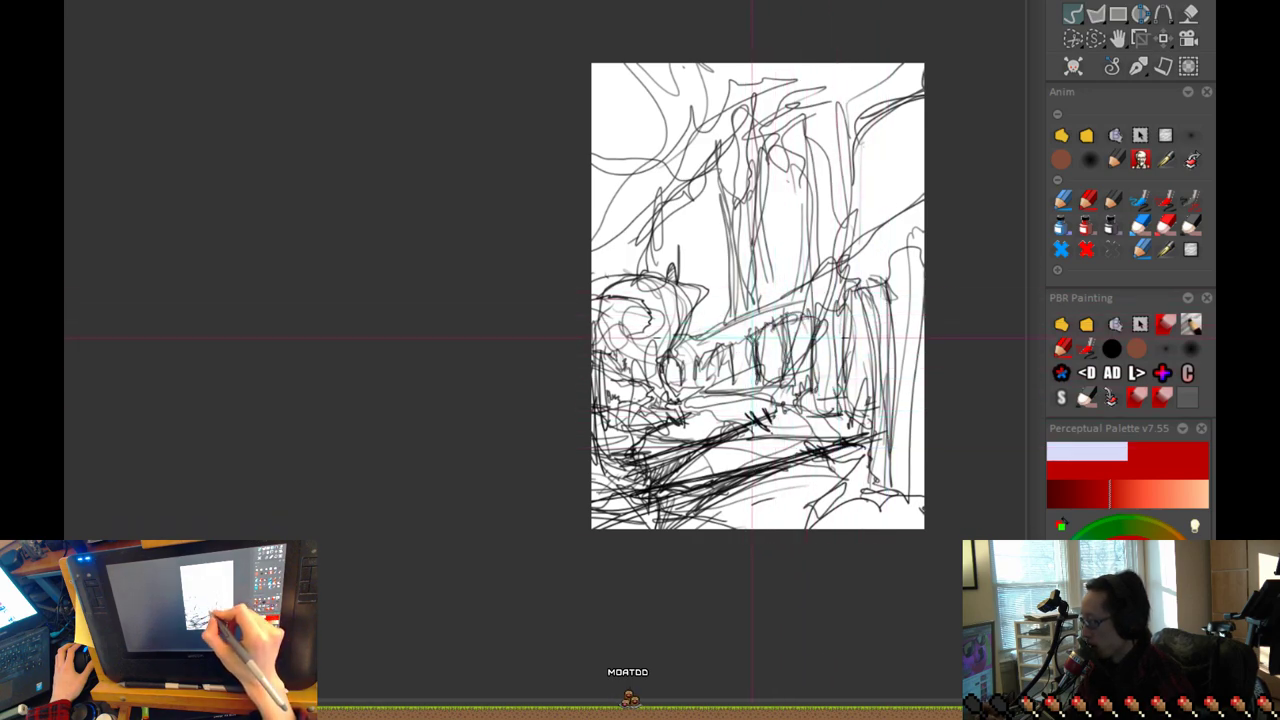
mouse_move(743, 324)
mouse_down()
mouse_move(738, 385)
mouse_move(717, 380)
mouse_up()
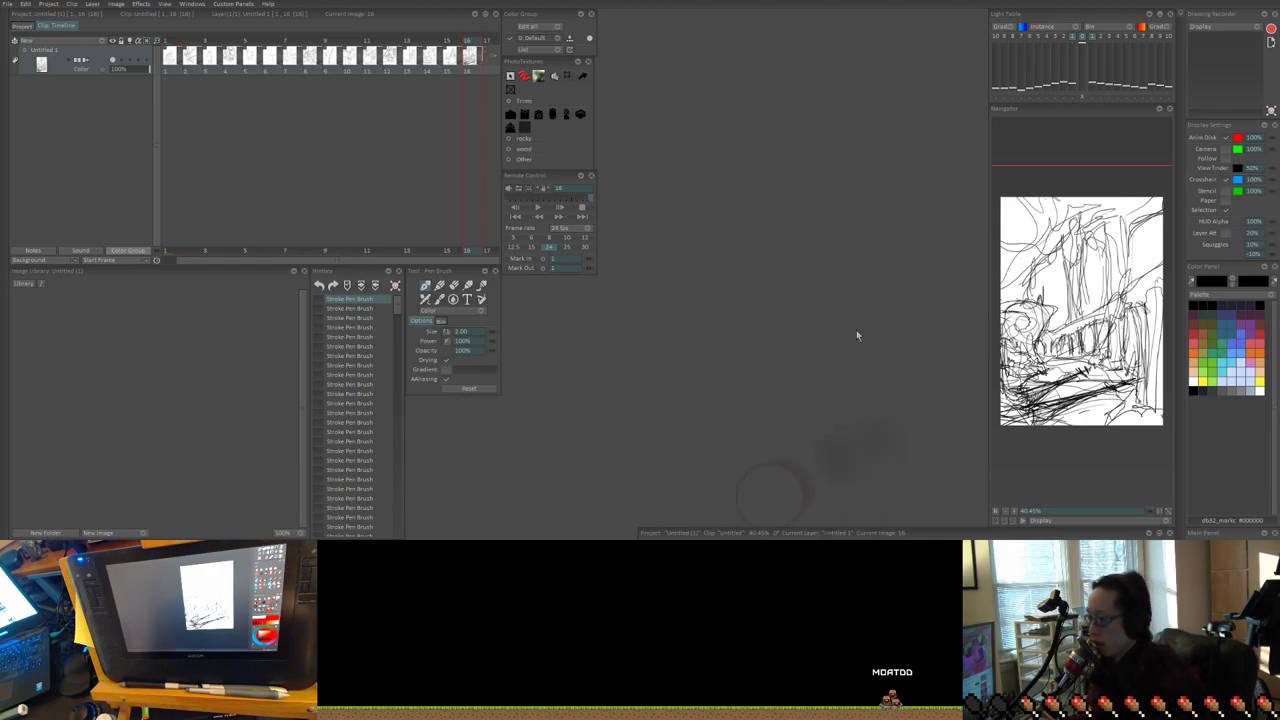
Step: Switch from the drawing to the OBS window
key(alt+Tab)
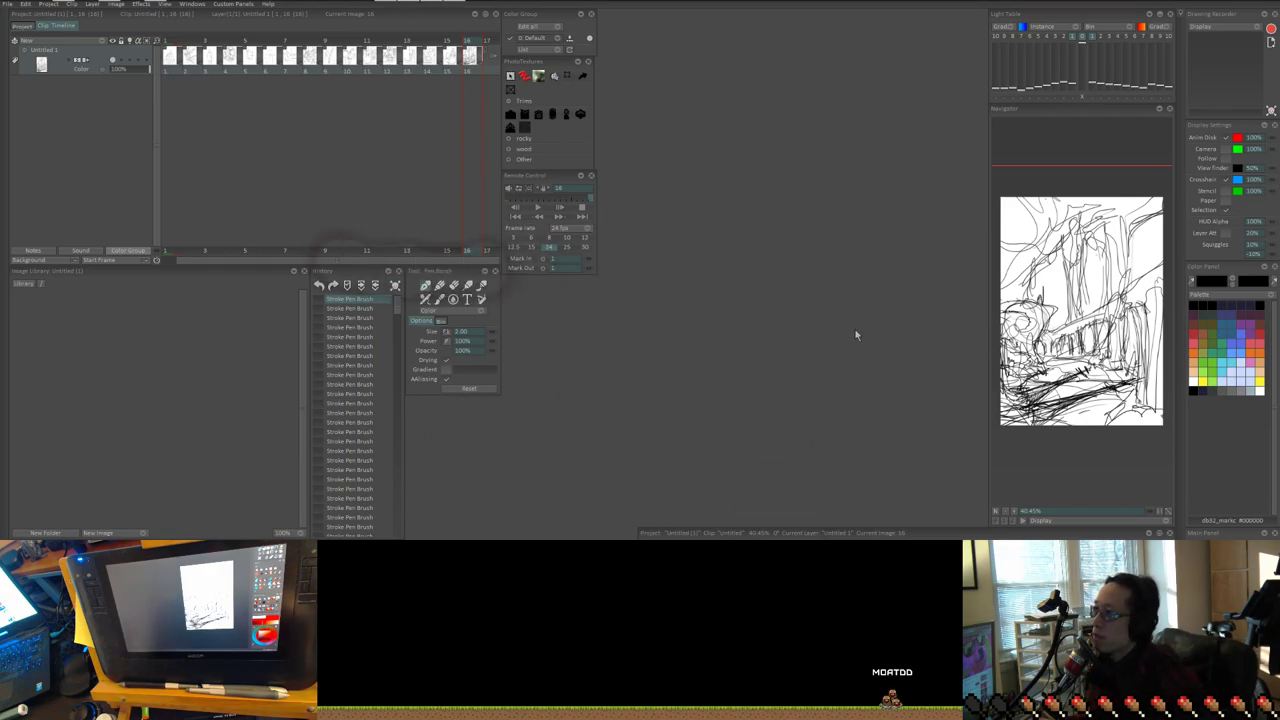
key(alt+Tab)
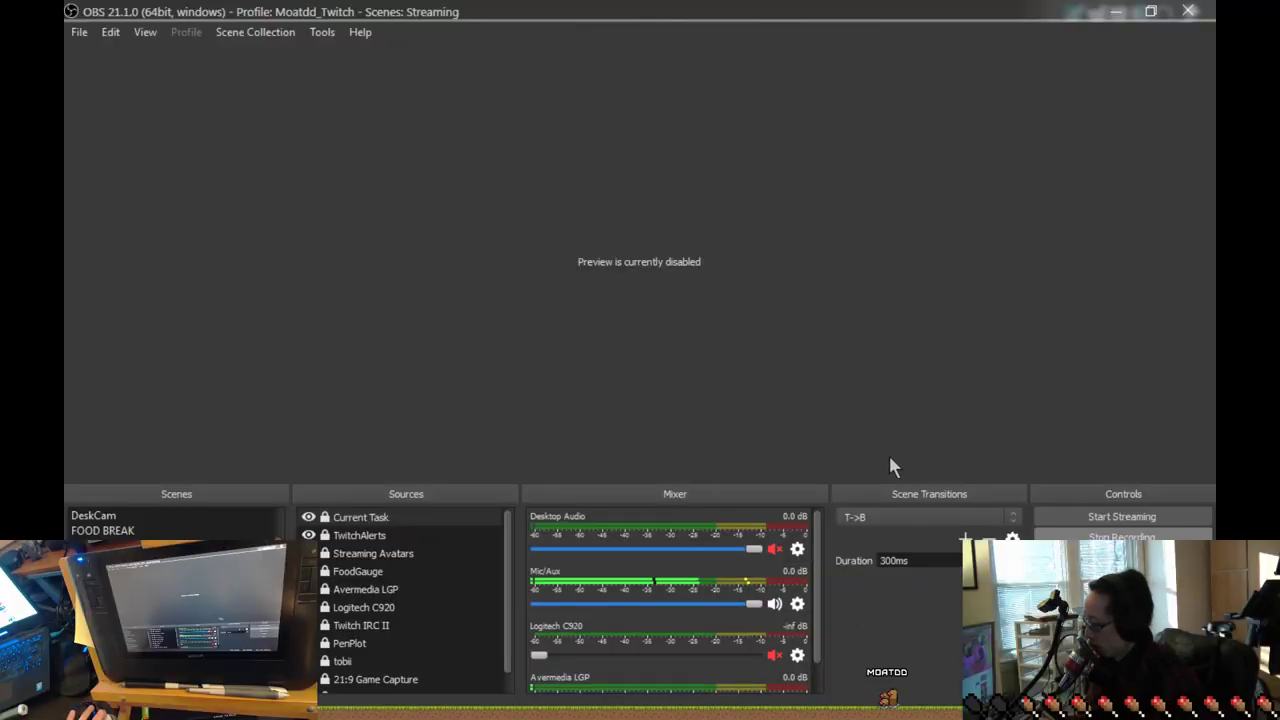